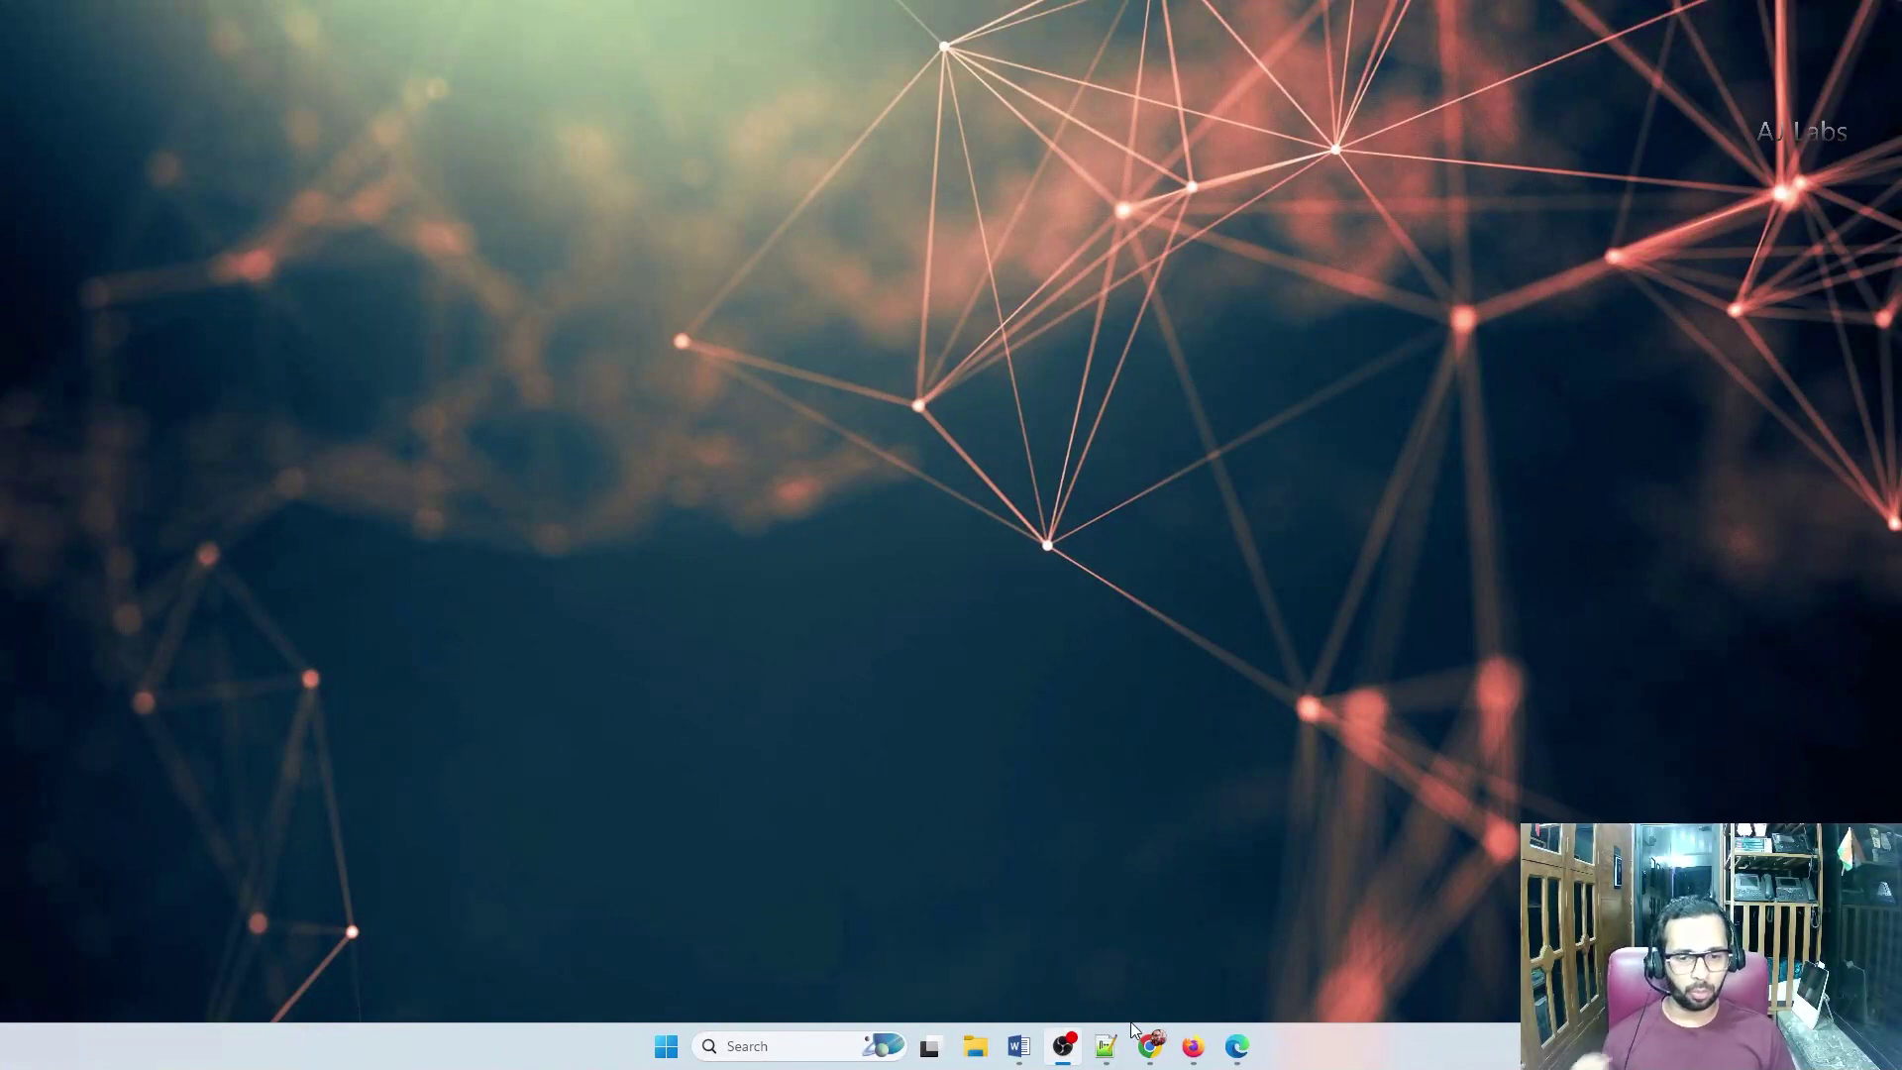
# Select the admin sign-in address in the Notepad++ notes
pyautogui.click(1106, 1046)
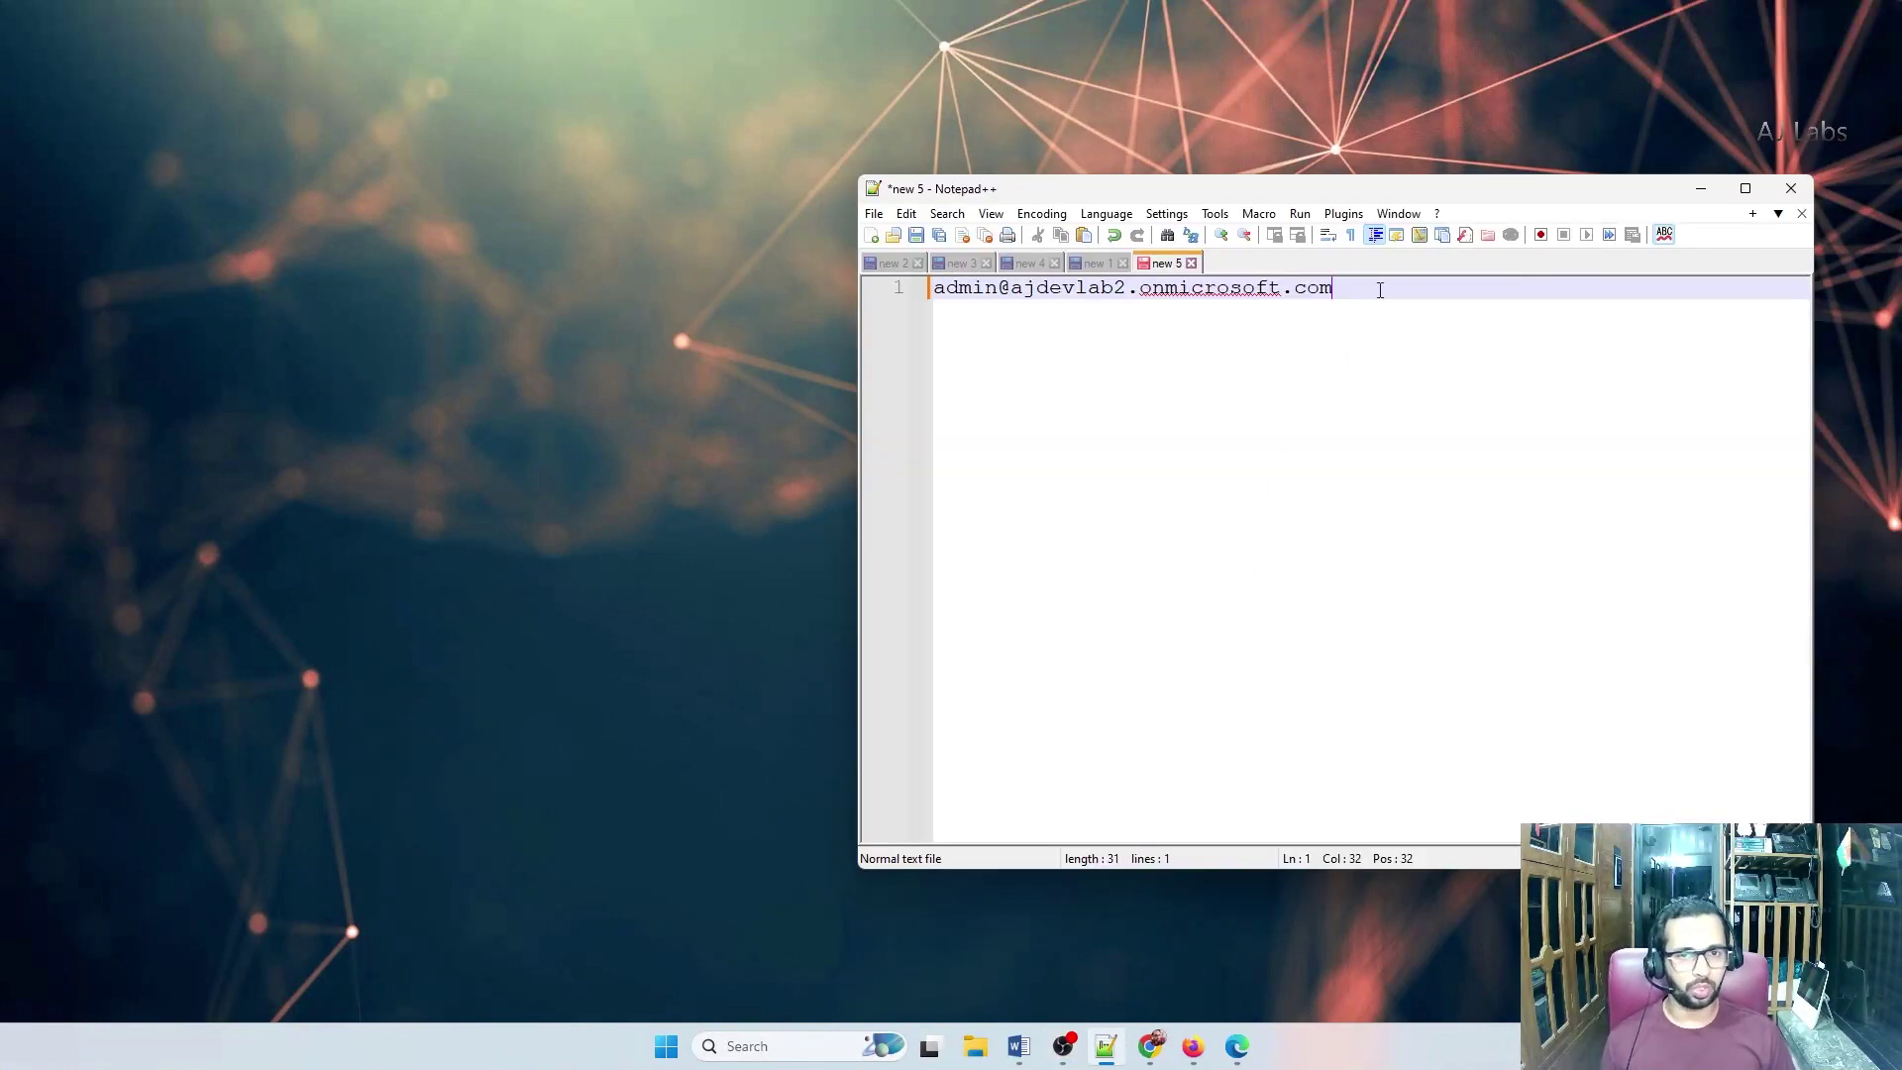
pyautogui.hotkey('ctrl', 'a')
pyautogui.click(1424, 303)
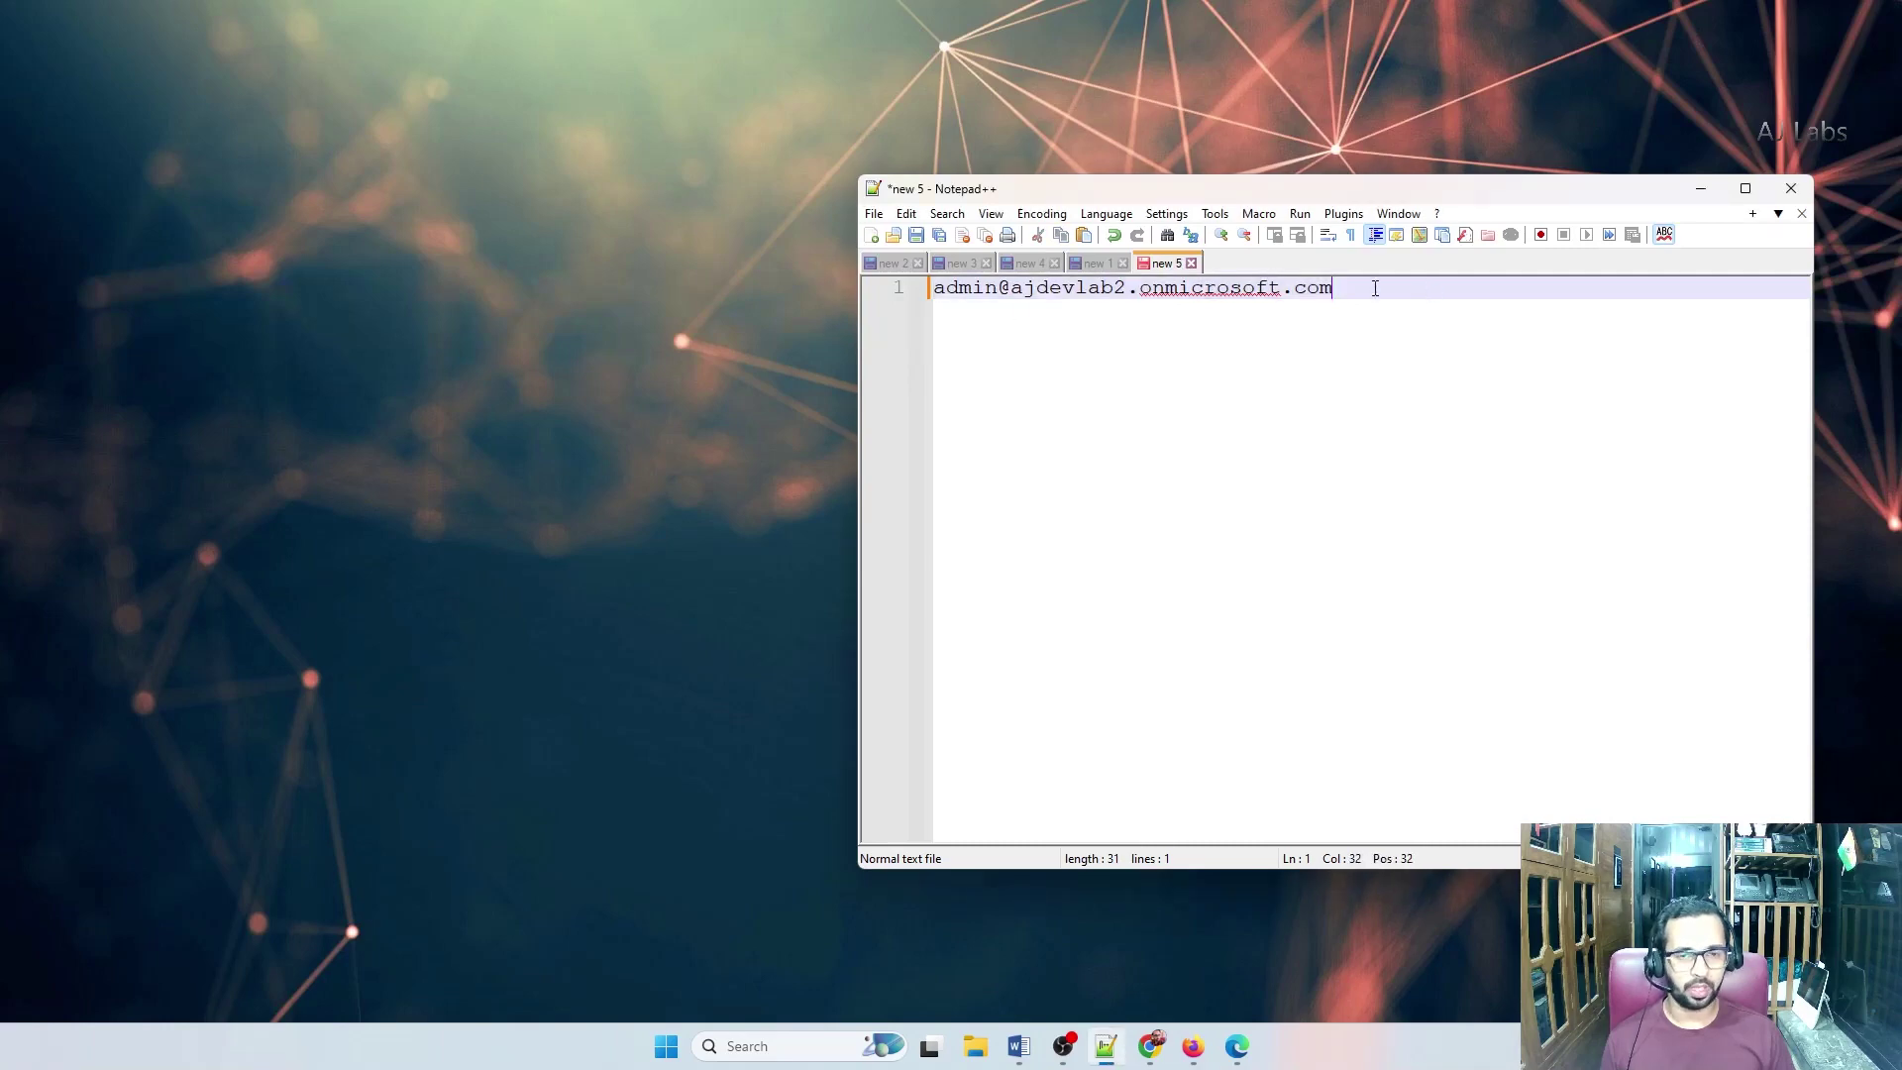
pyautogui.moveTo(1375, 288); pyautogui.dragTo(931, 288)
# Open ajcollab.com's details under Settings > Domains, then view its GoDaddy DNS records
pyautogui.click(1192, 1046)
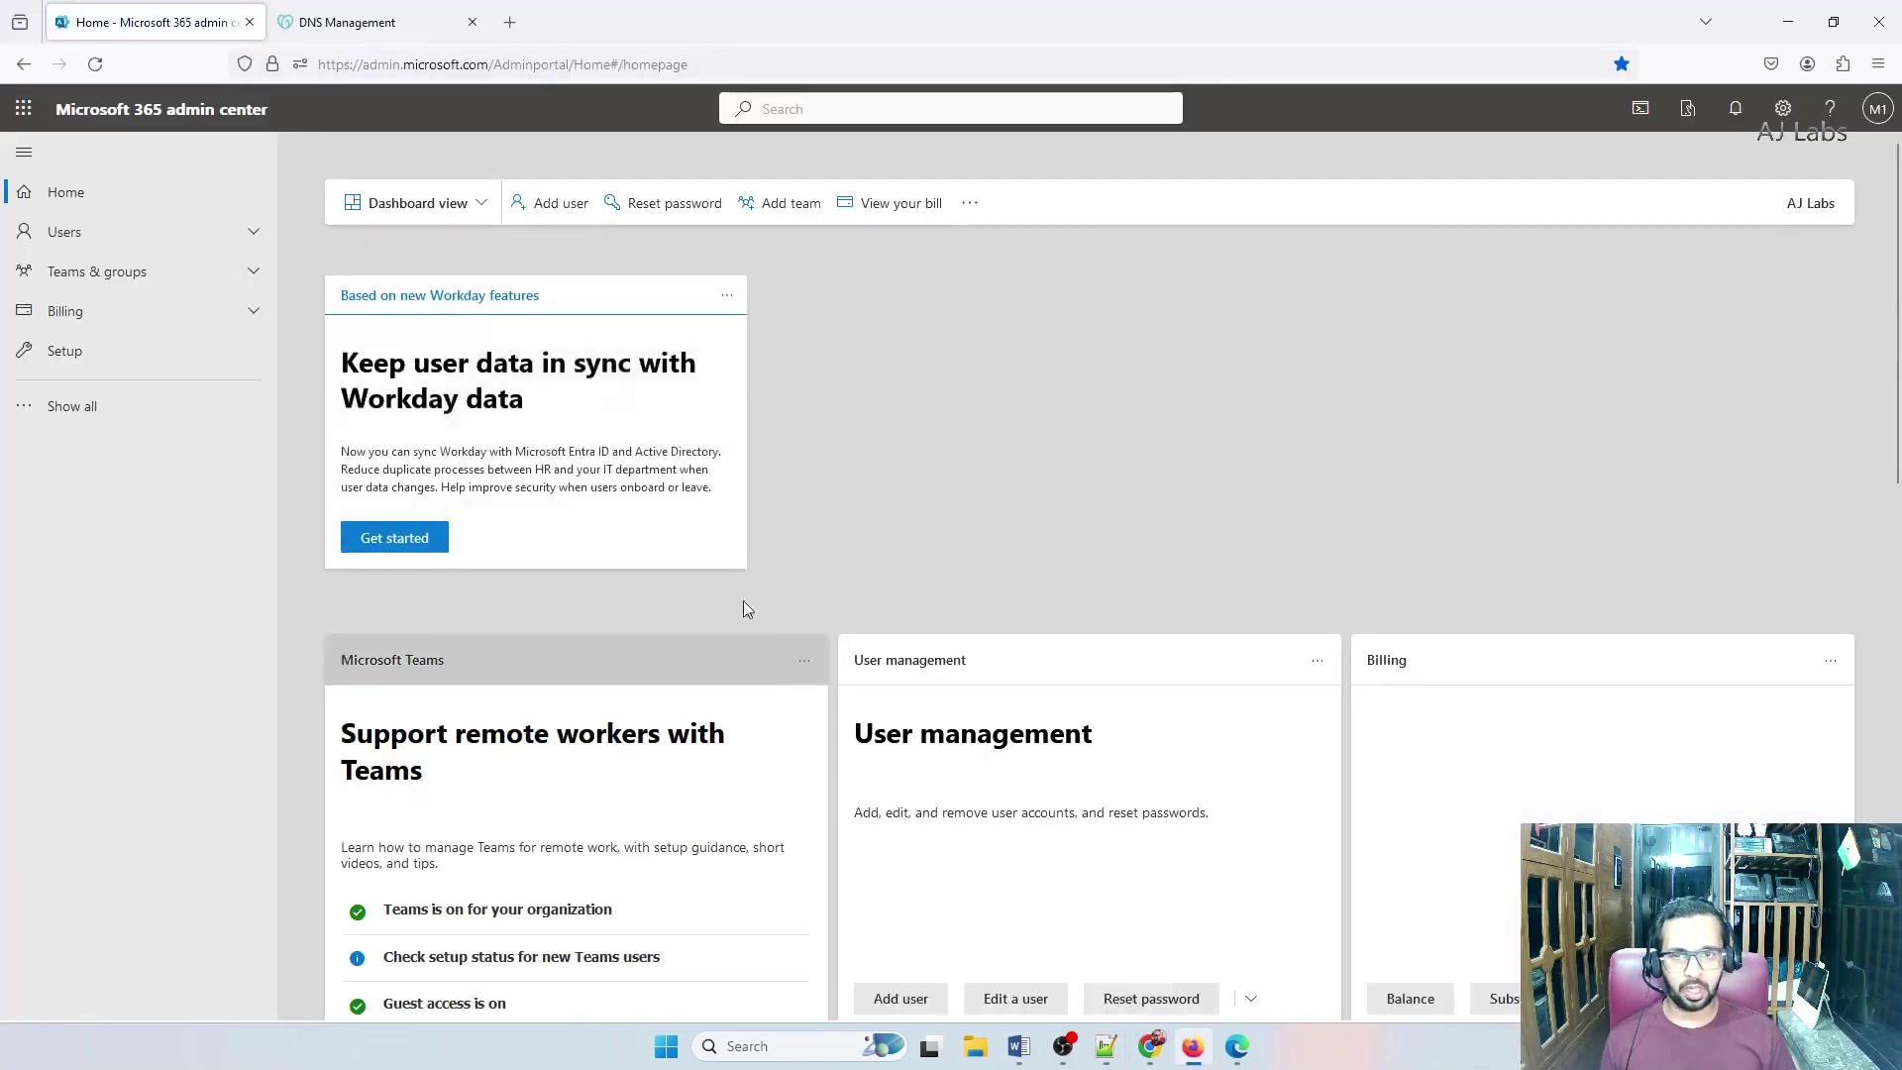
pyautogui.click(140, 368)
pyautogui.click(80, 470)
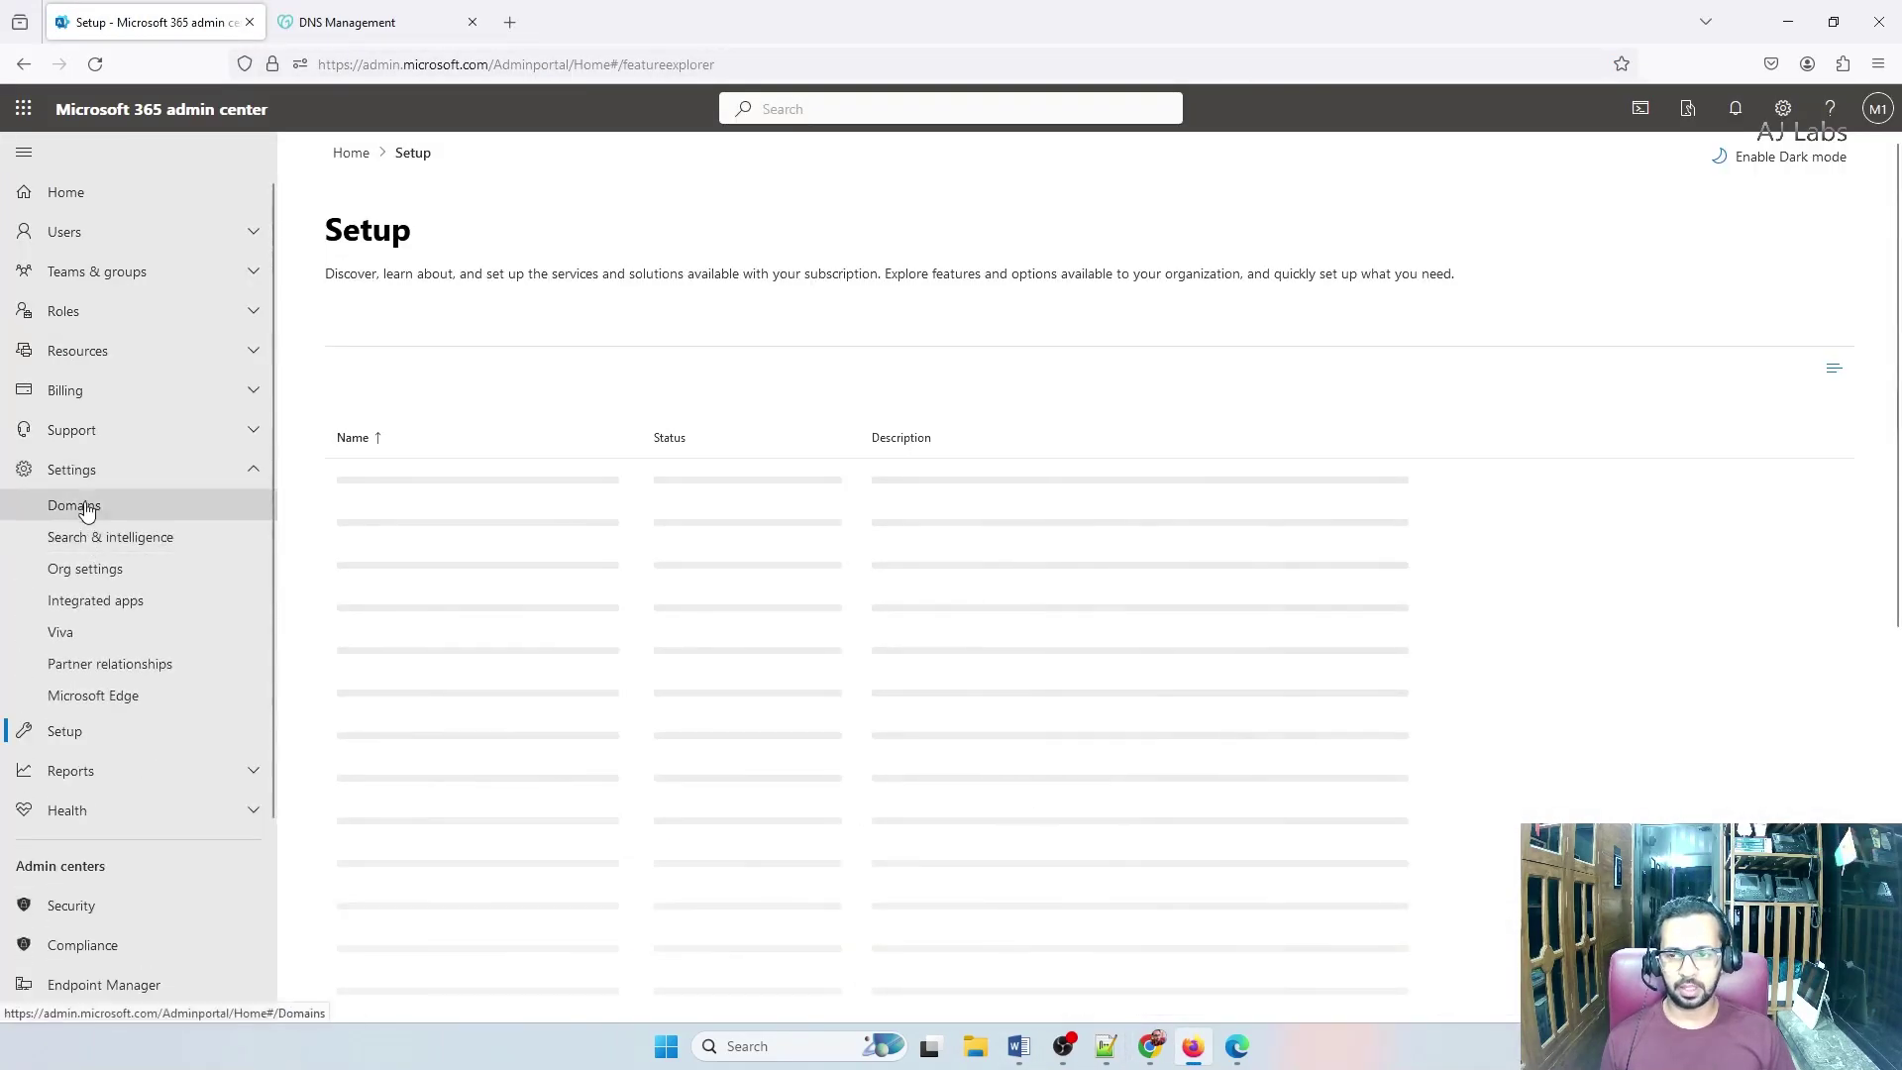
pyautogui.click(80, 504)
pyautogui.moveTo(384, 401); pyautogui.dragTo(461, 409)
pyautogui.click(460, 406)
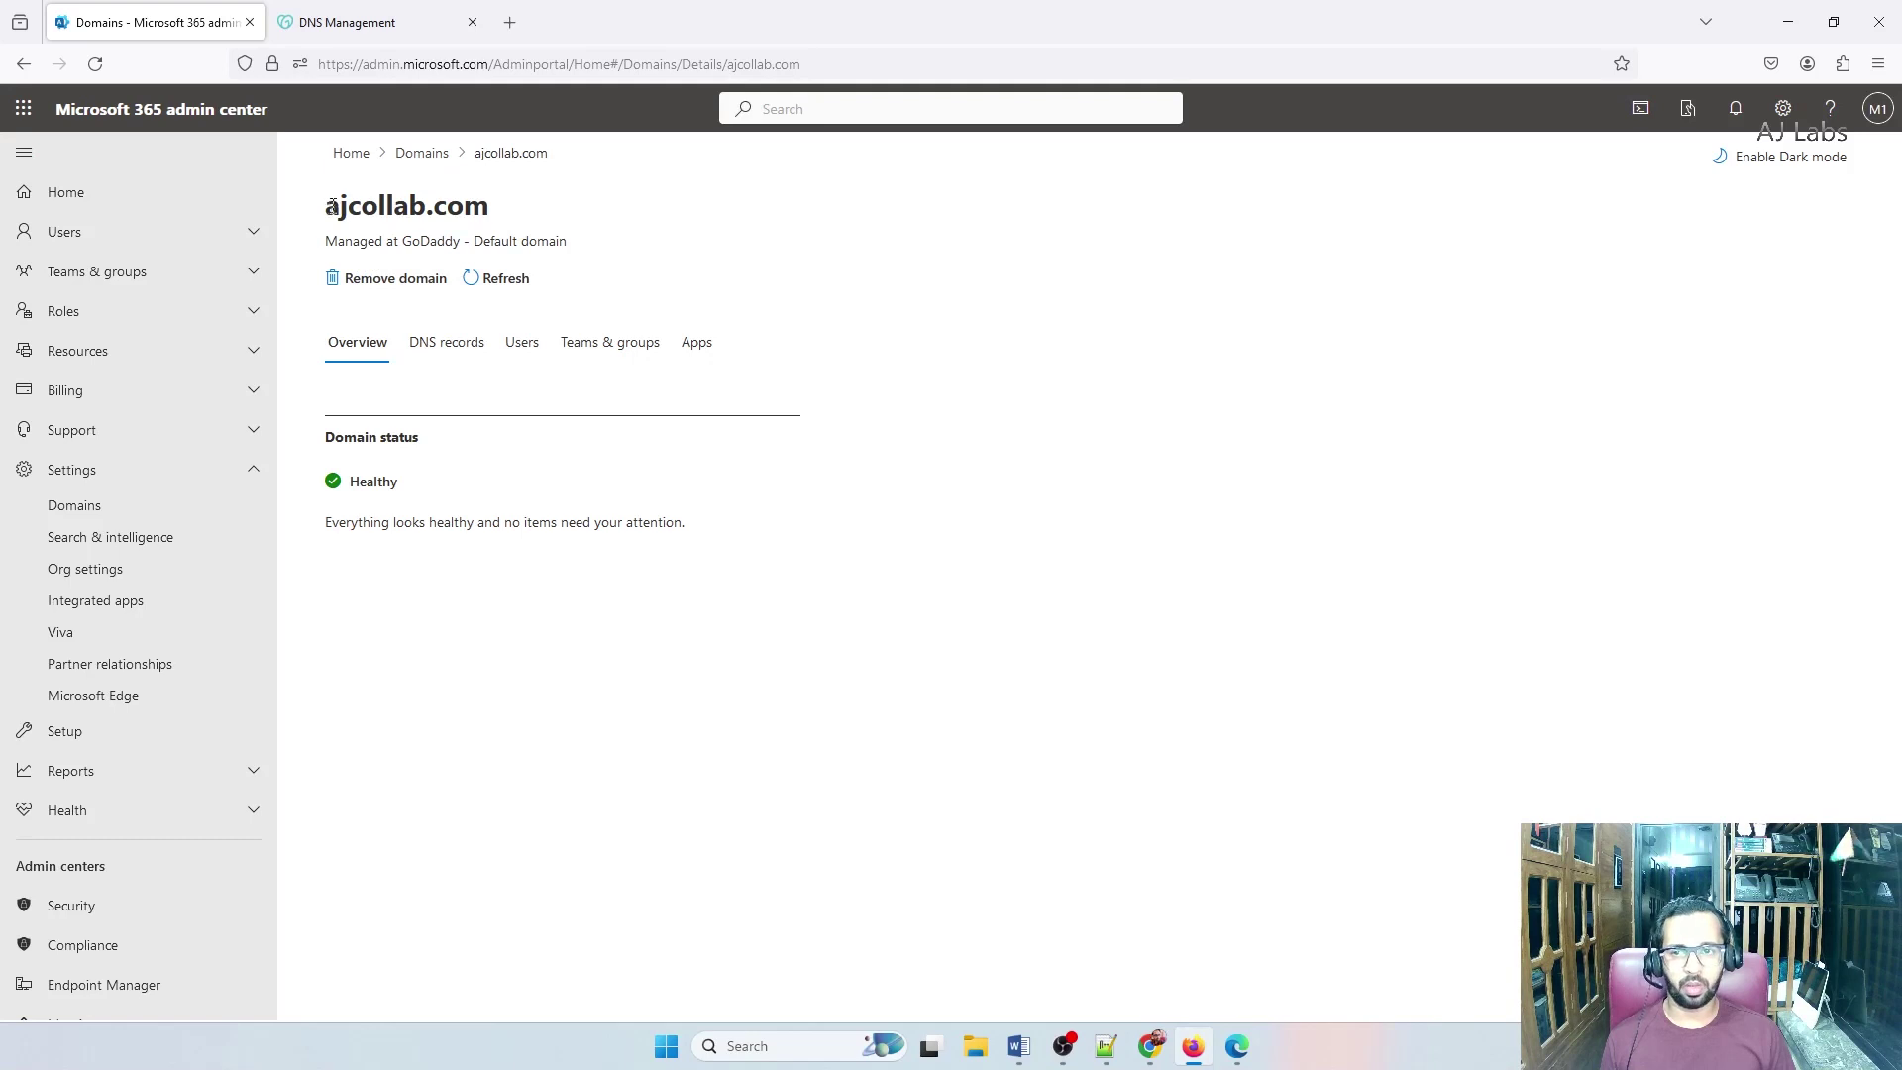
pyautogui.moveTo(331, 206); pyautogui.dragTo(511, 214)
pyautogui.click(394, 25)
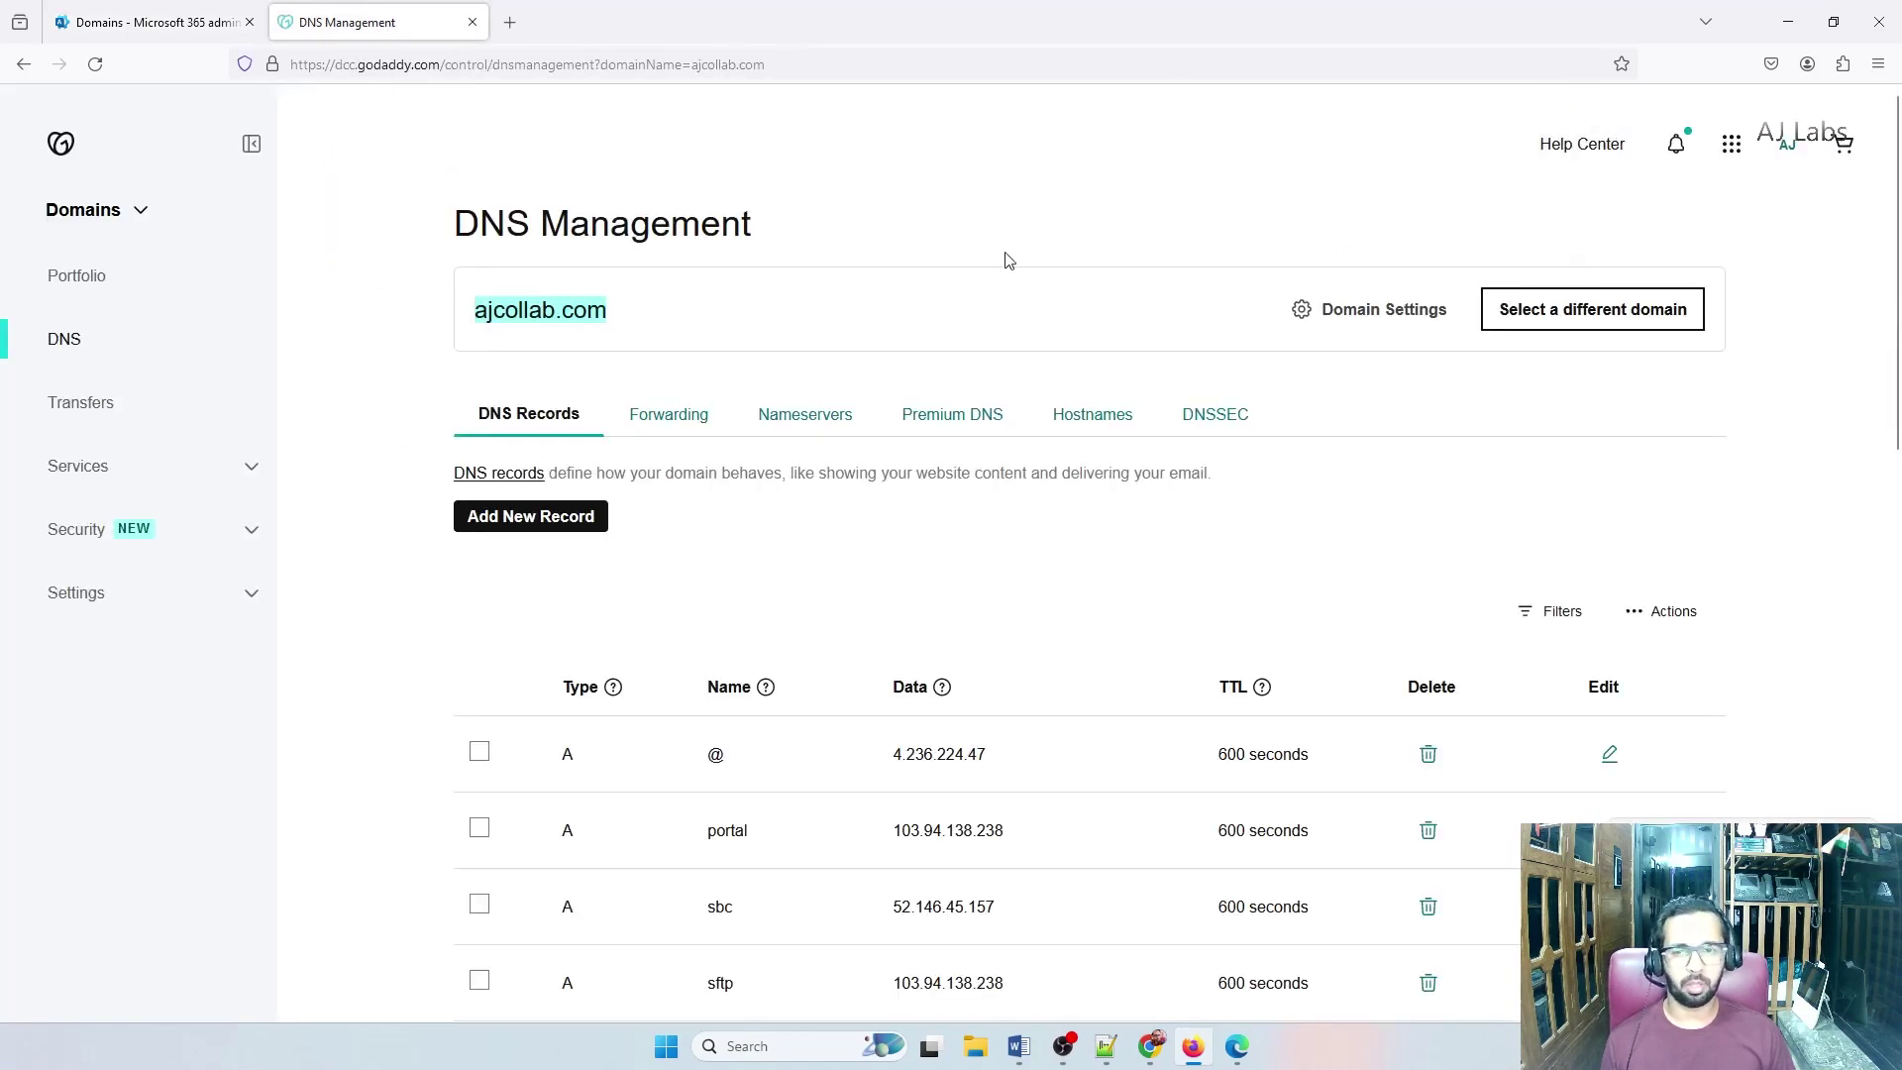
# Select ajcollab.com in GoDaddy, then bring up the other admin center's Install Microsoft 365 page
pyautogui.click(631, 322)
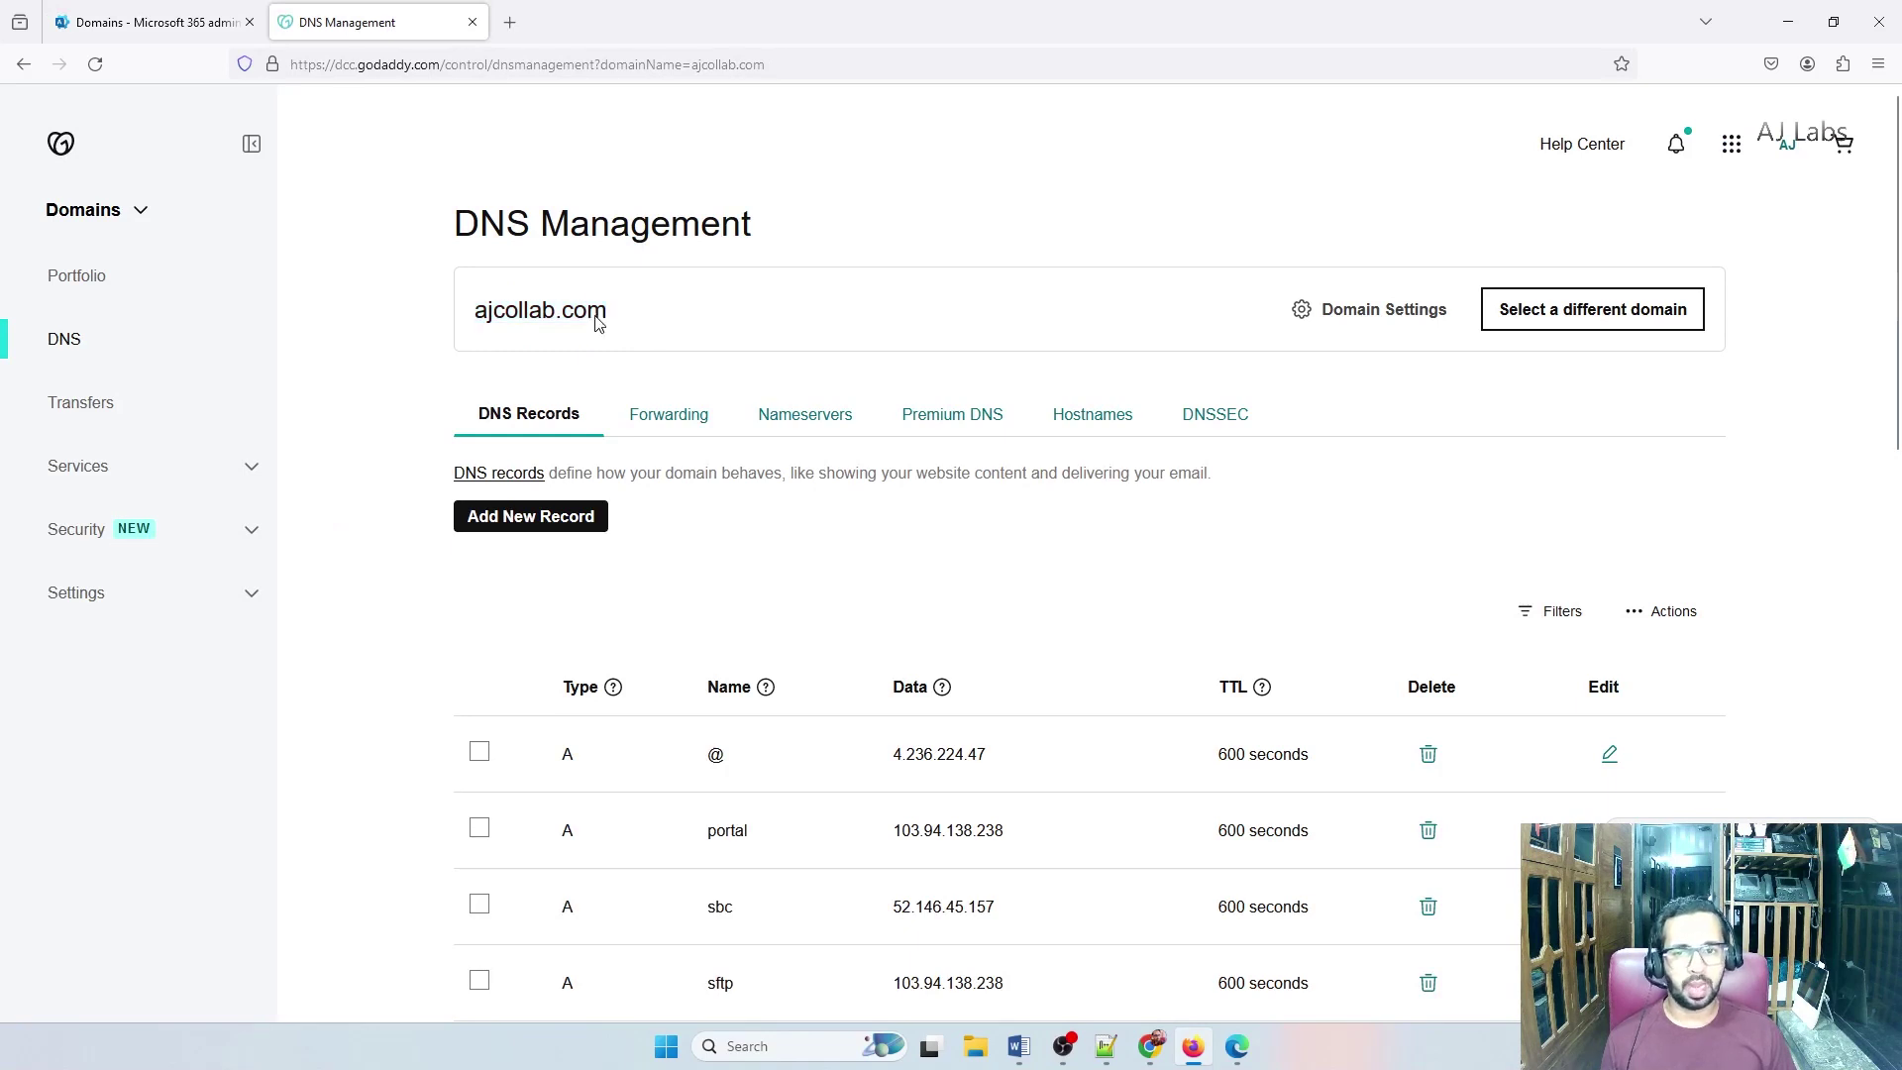
pyautogui.moveTo(599, 324); pyautogui.dragTo(477, 311)
pyautogui.click(158, 23)
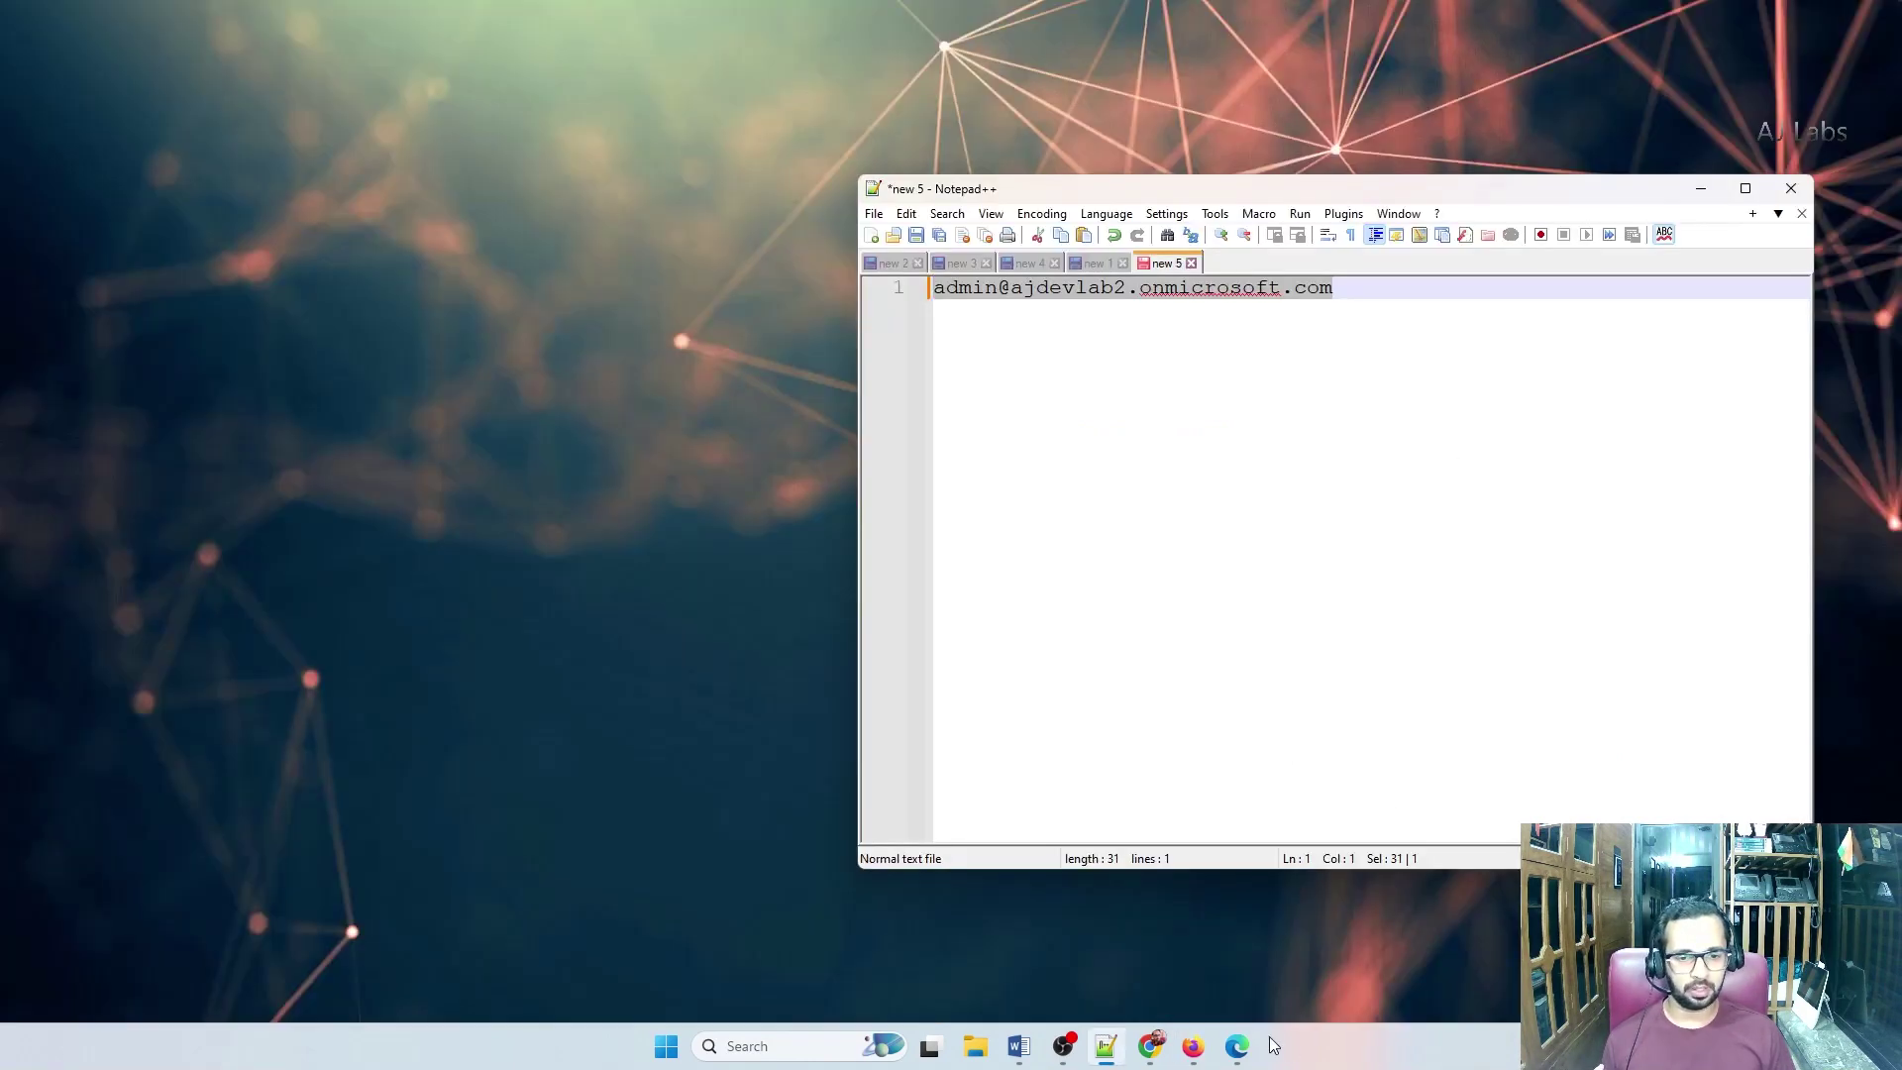
pyautogui.click(1236, 1046)
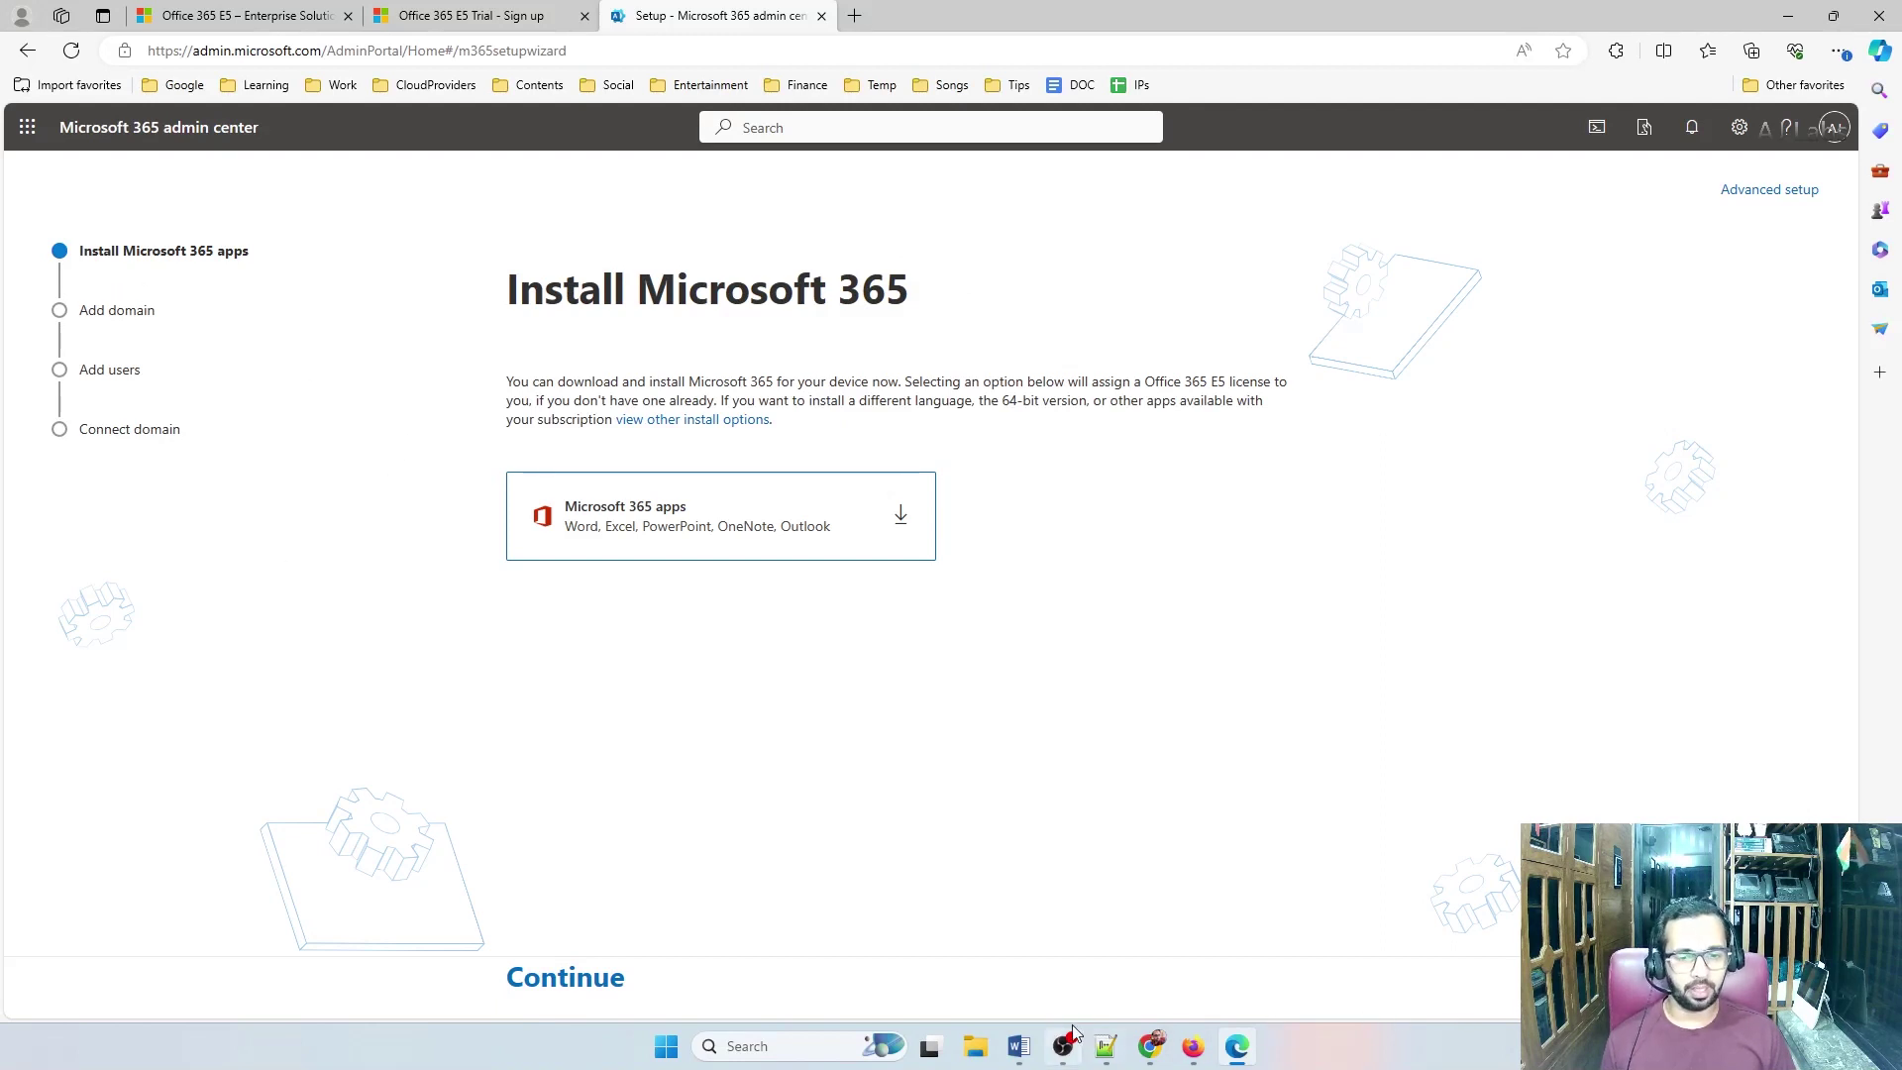
# Add ajcollab.com and lab2.ajcollab.com on new lines below the sign-in address in Notepad++
pyautogui.click(1106, 1046)
pyautogui.click(1375, 297)
pyautogui.press('Return')
pyautogui.press('Return')
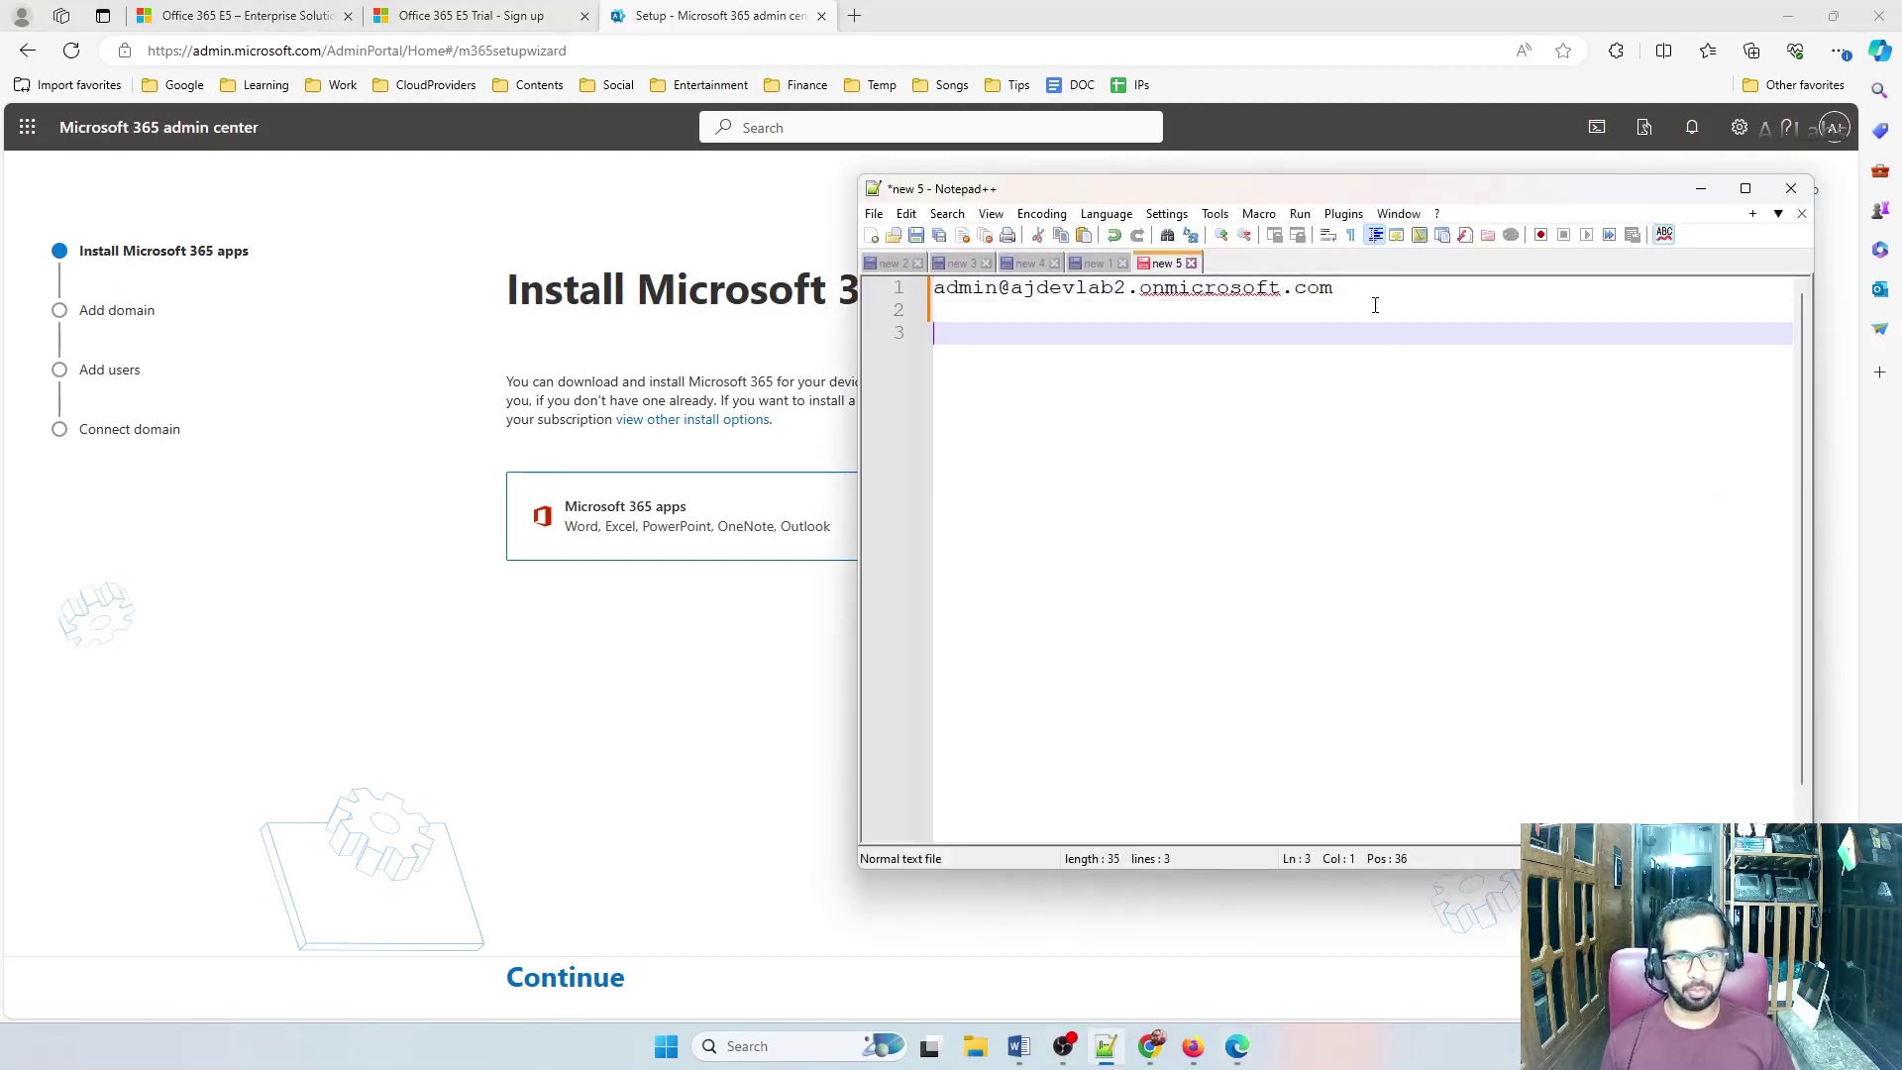
pyautogui.write('ajcollab')
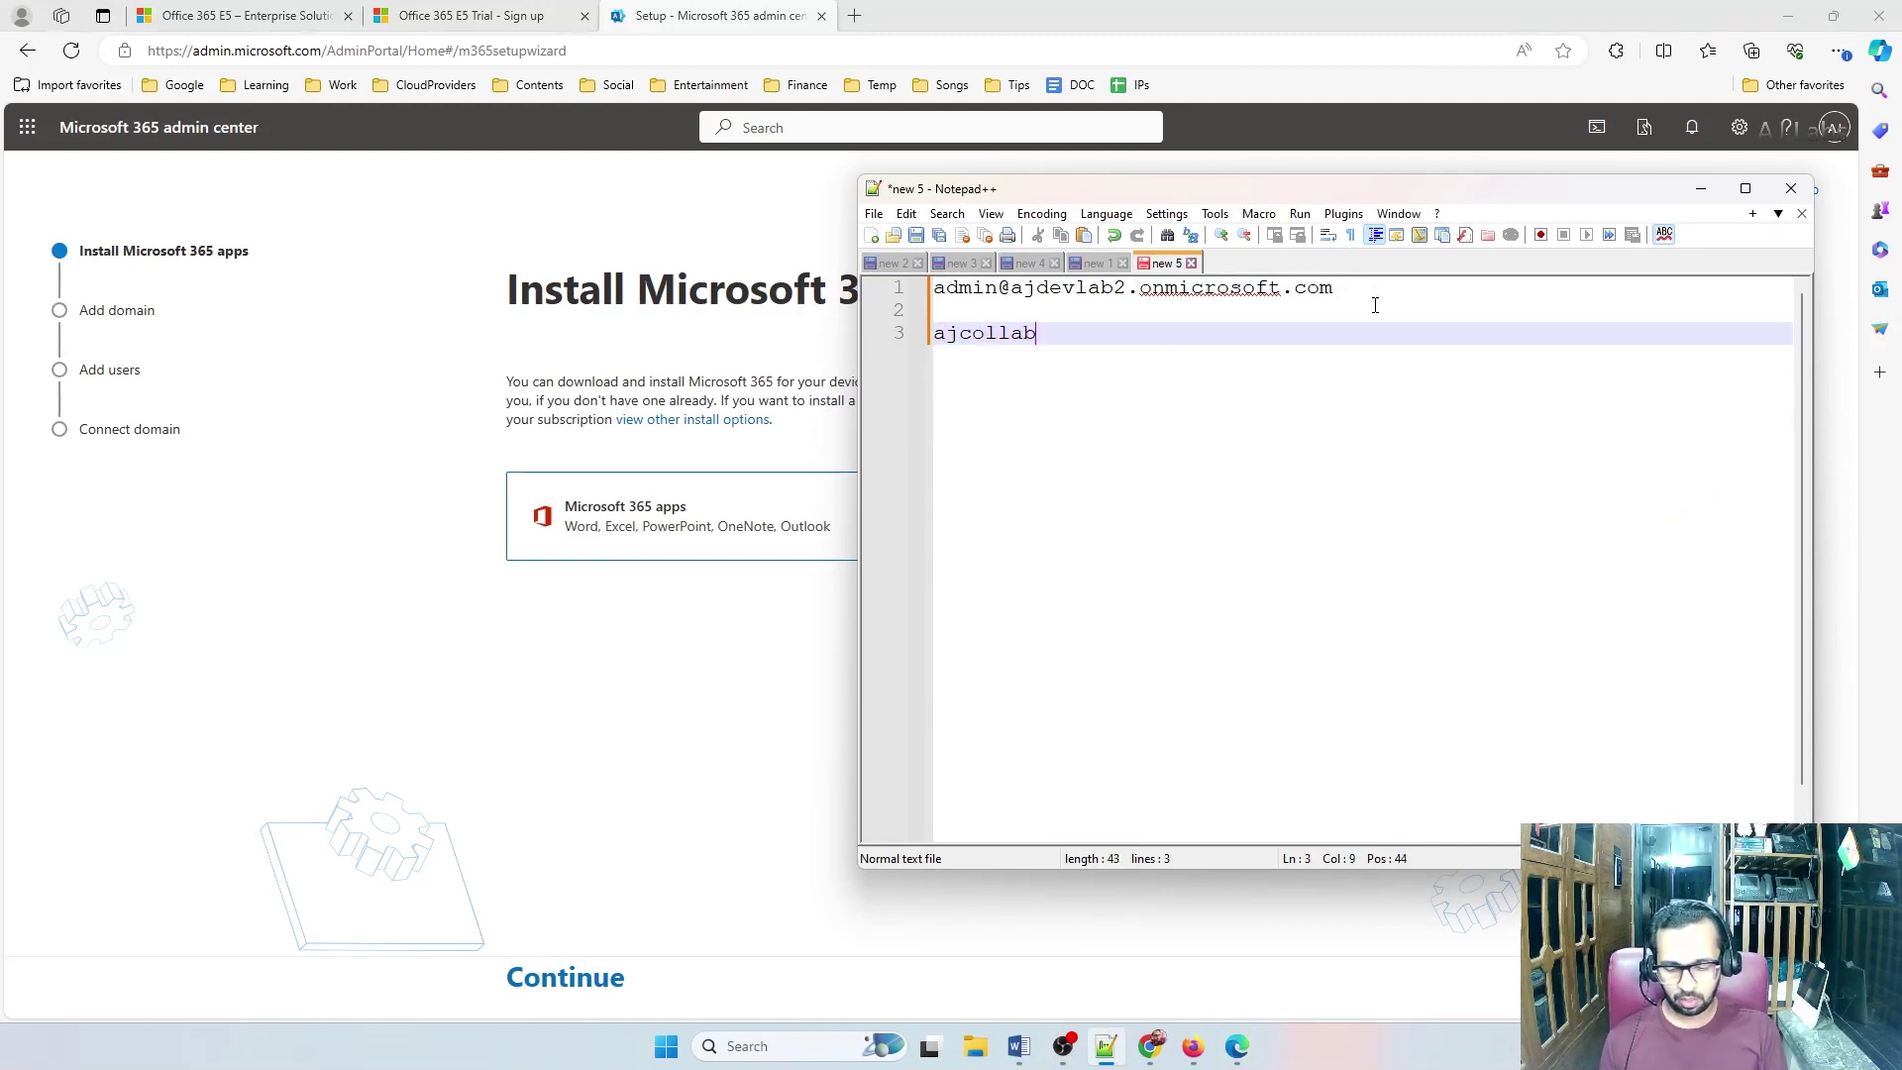
pyautogui.write('.com')
pyautogui.press('Return')
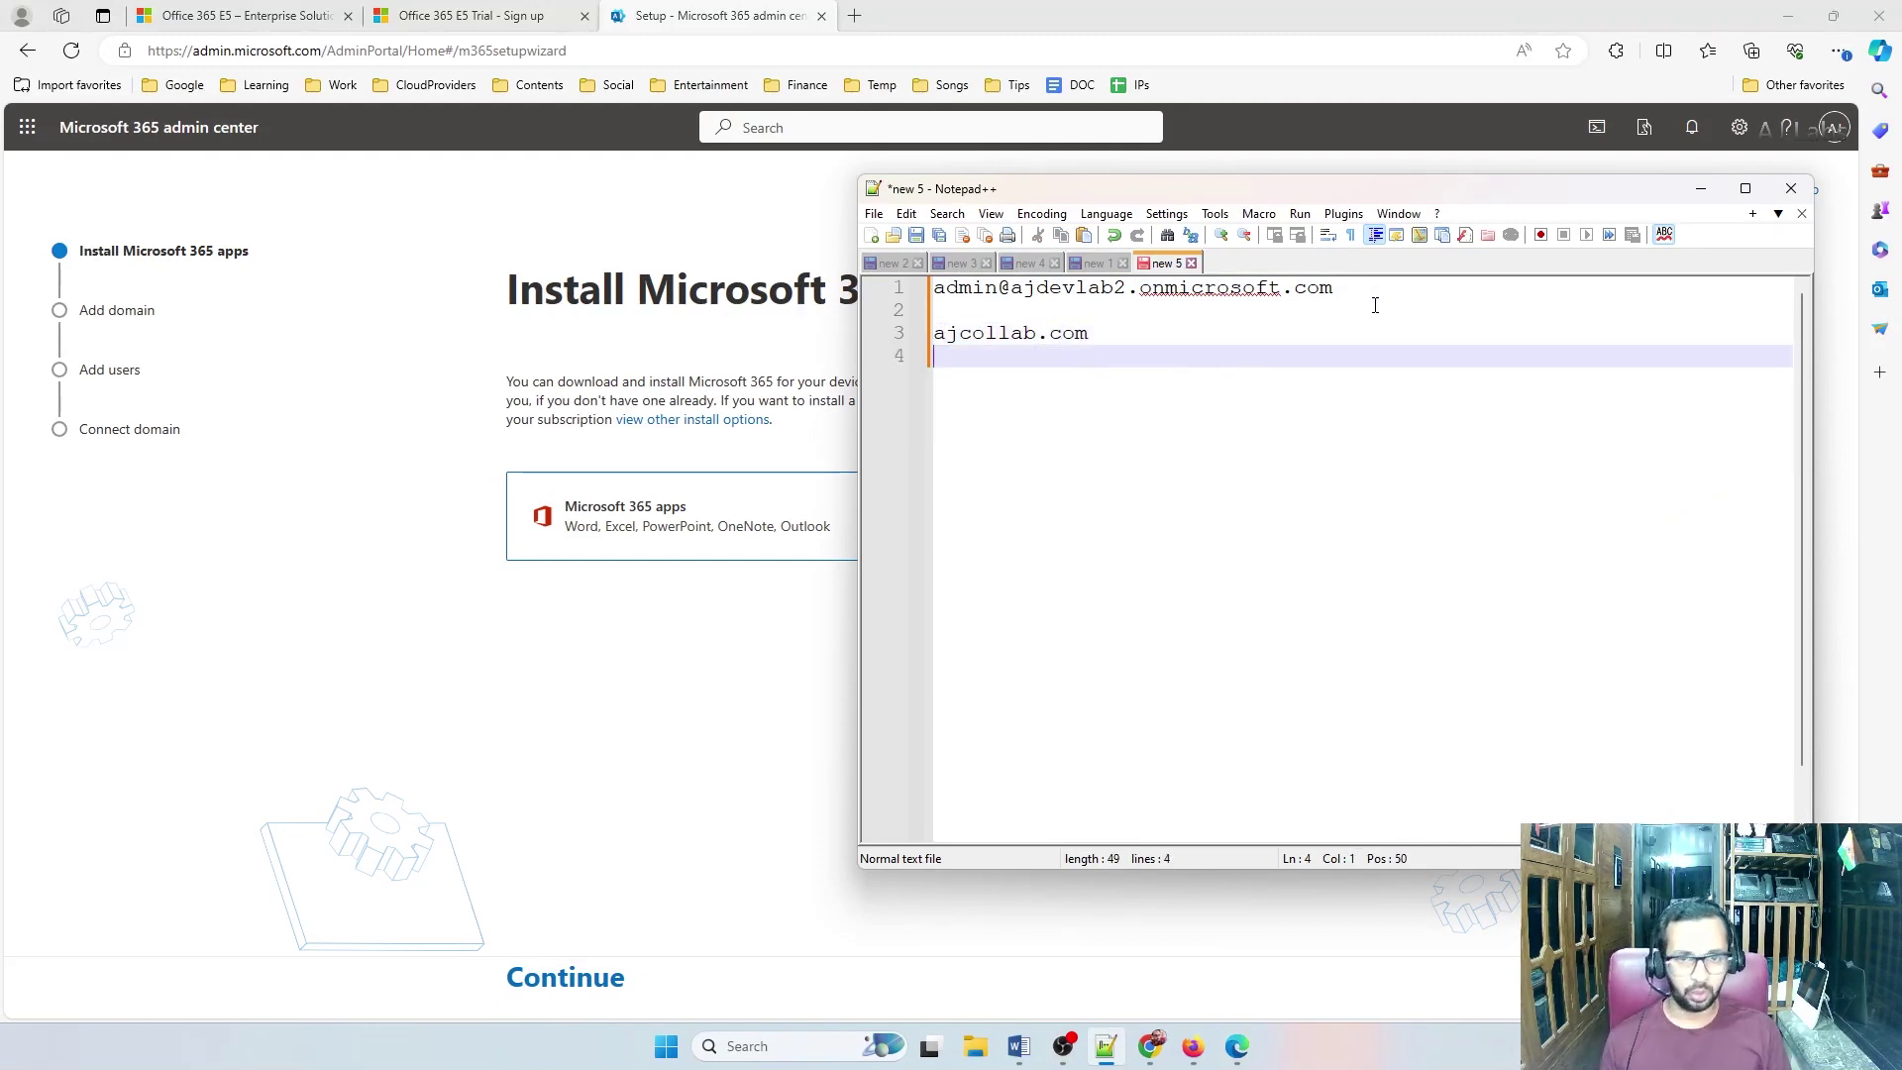
pyautogui.press('Return')
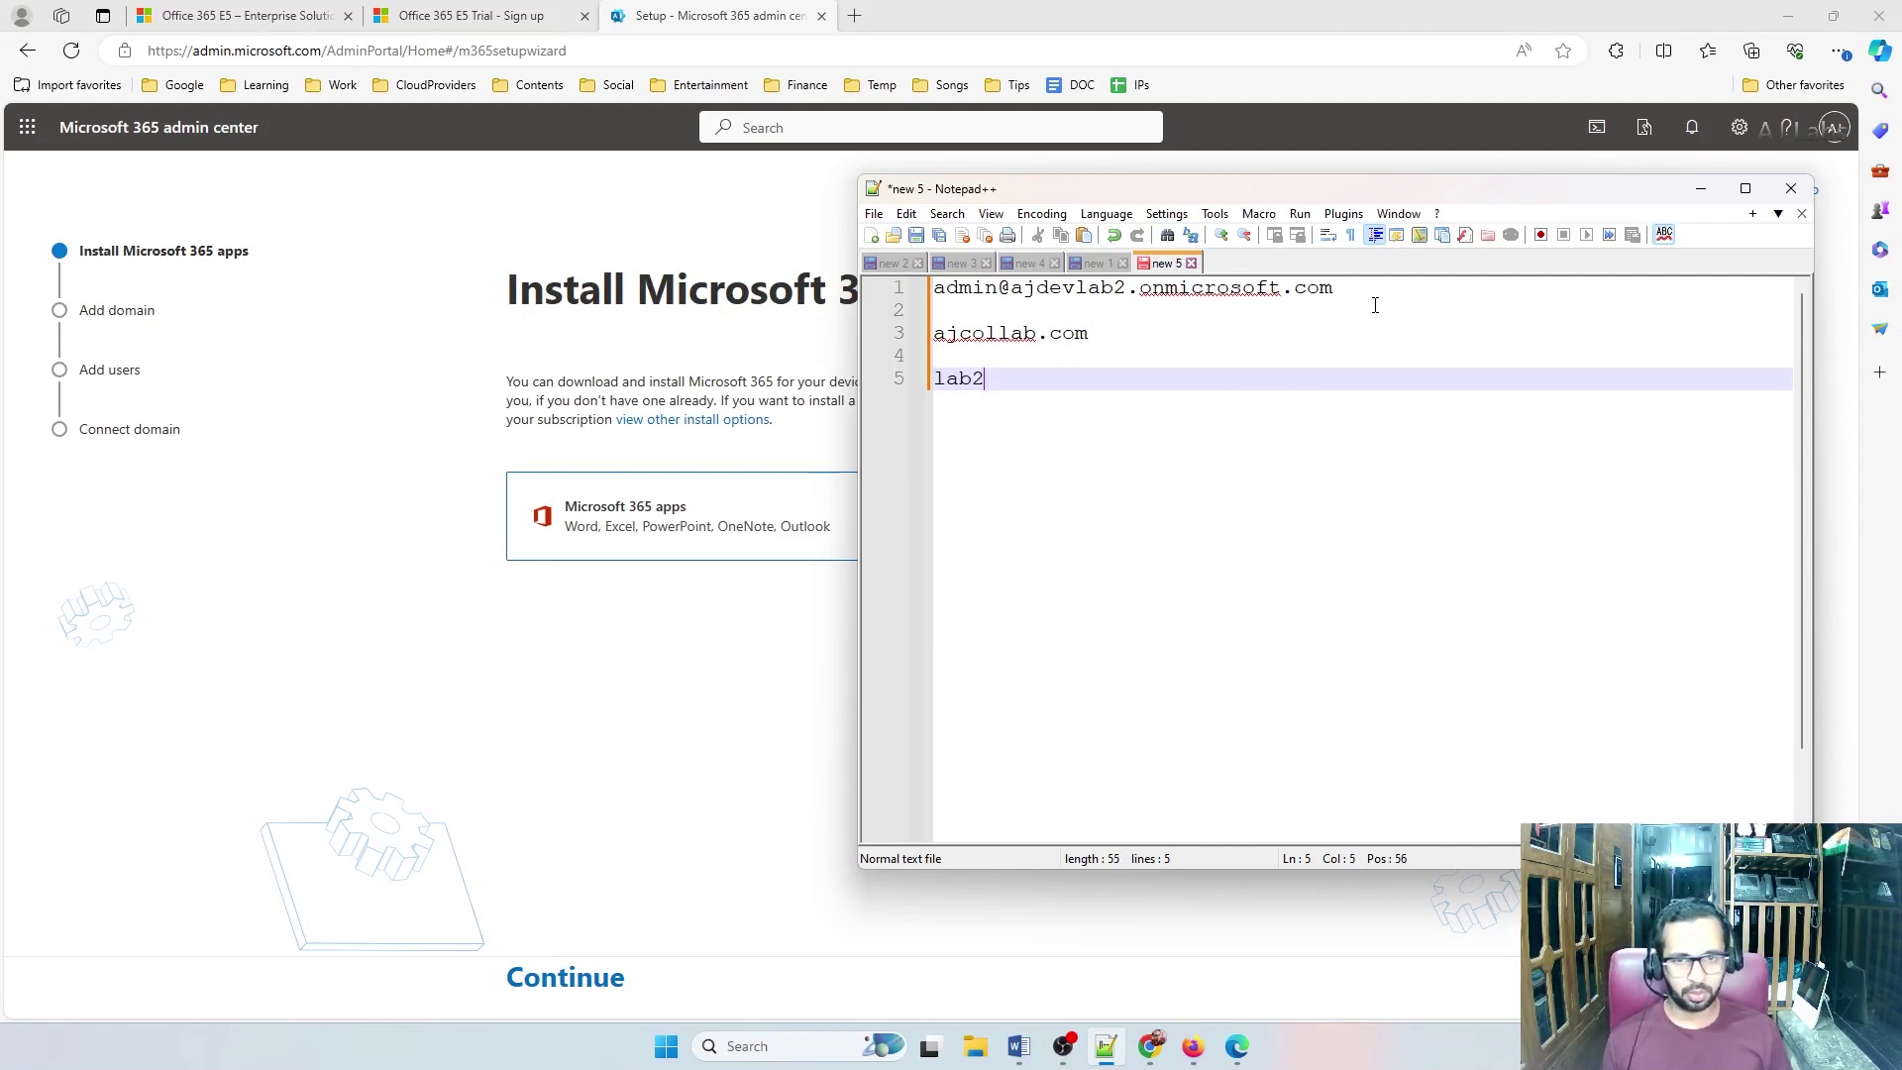
pyautogui.write('lab2.ajcolla')
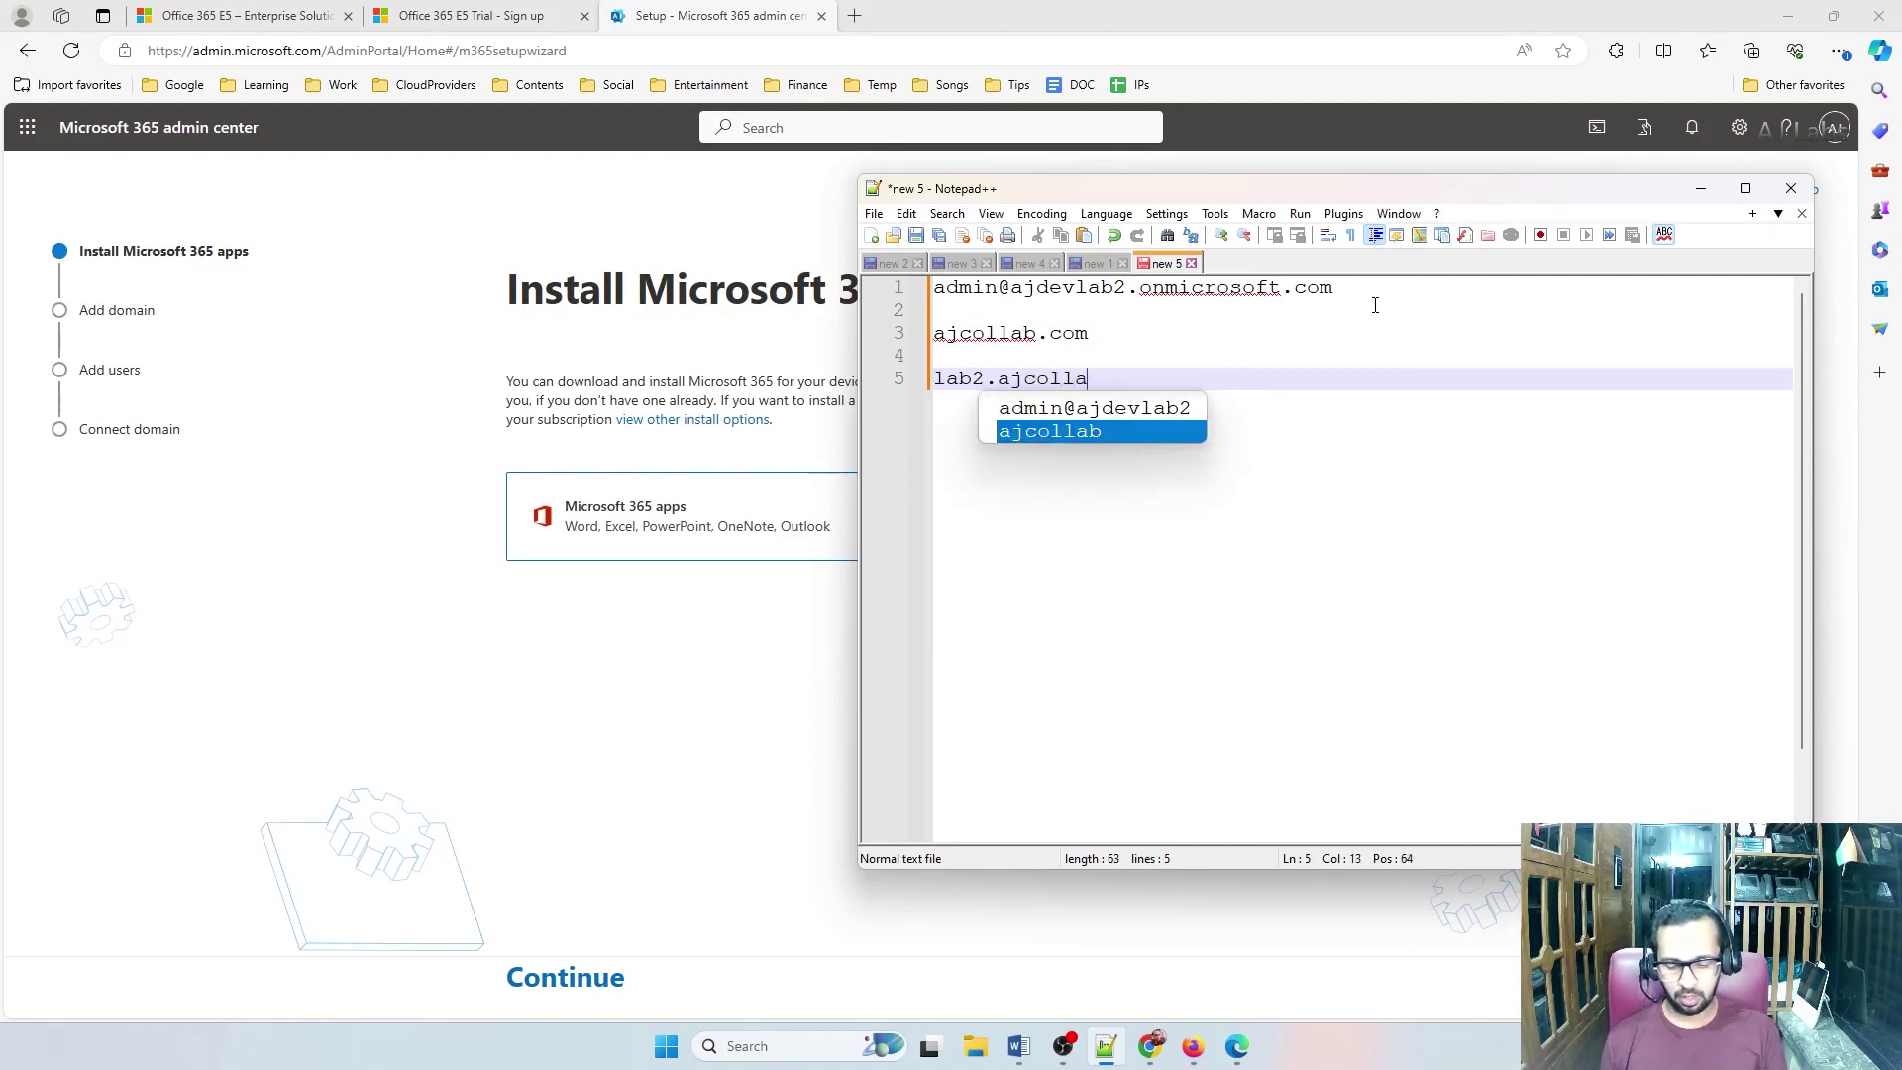
pyautogui.write('b.com')
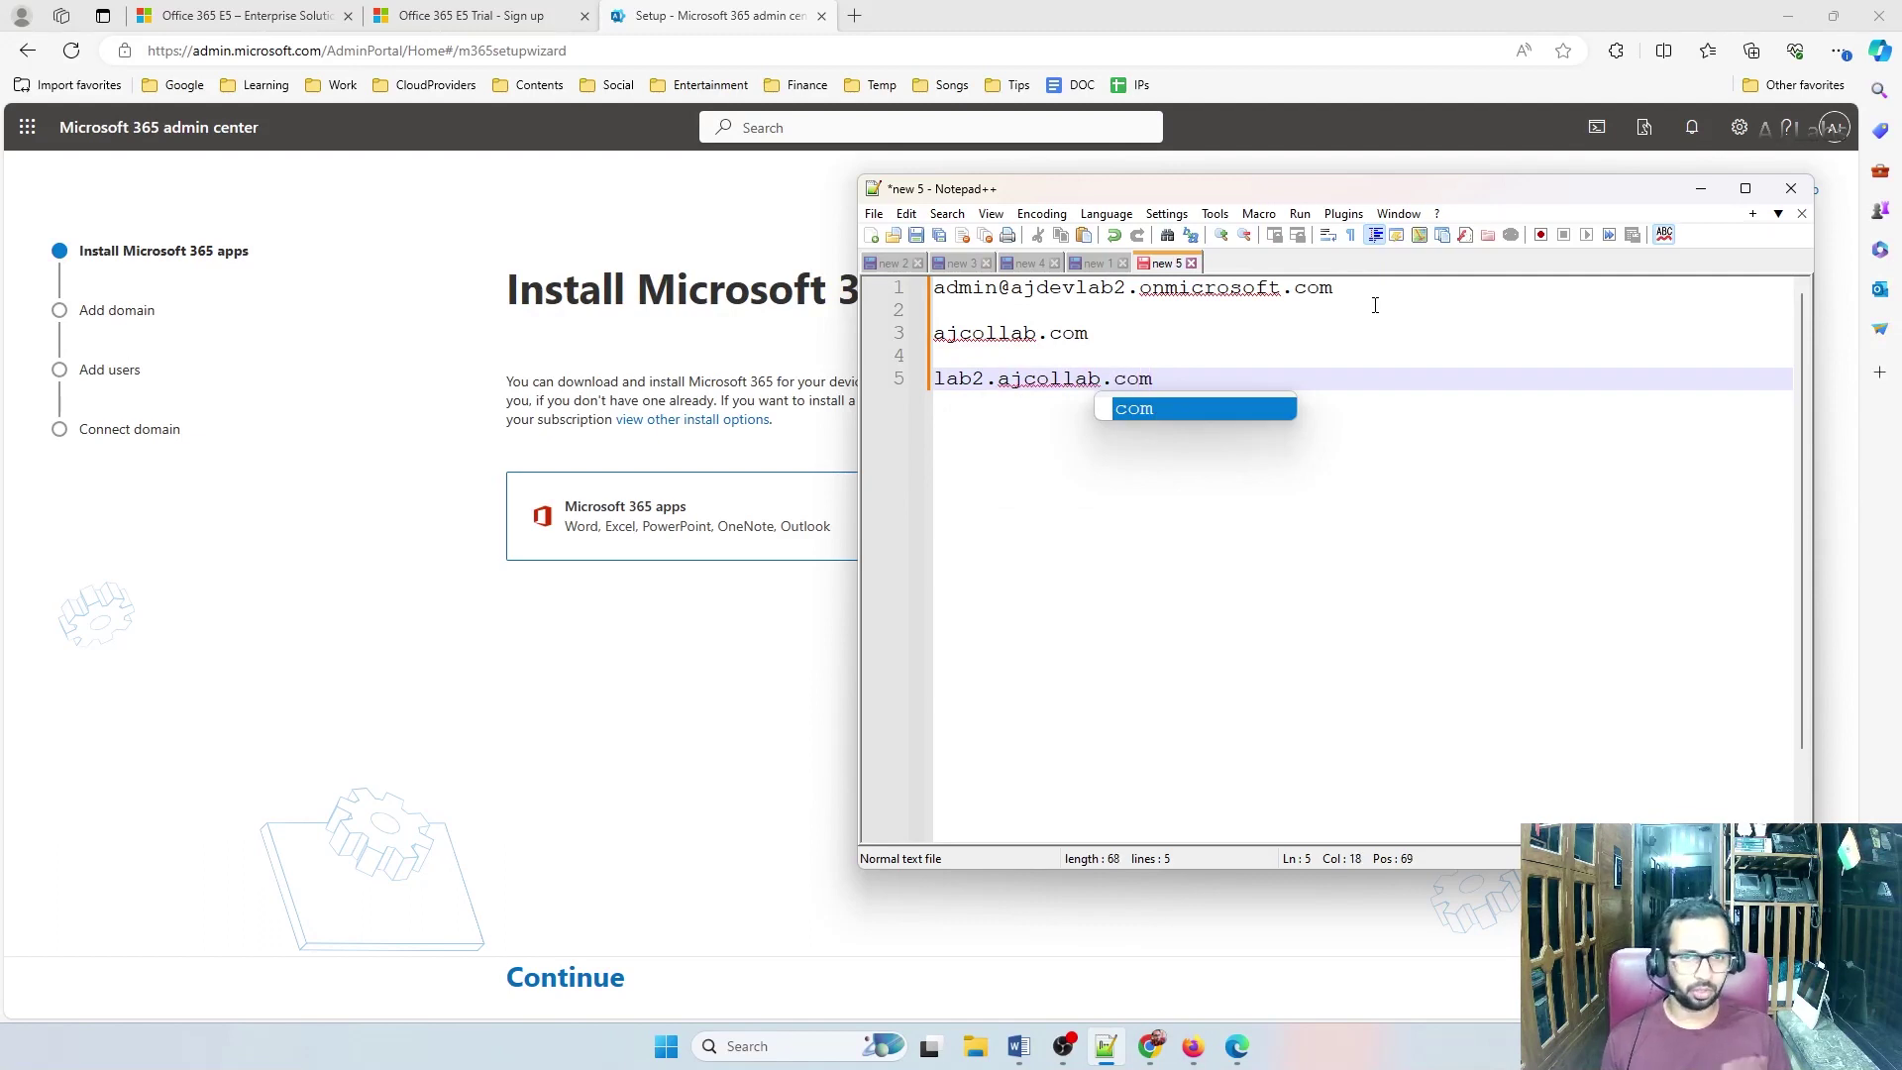
pyautogui.moveTo(1330, 202); pyautogui.dragTo(1411, 222)
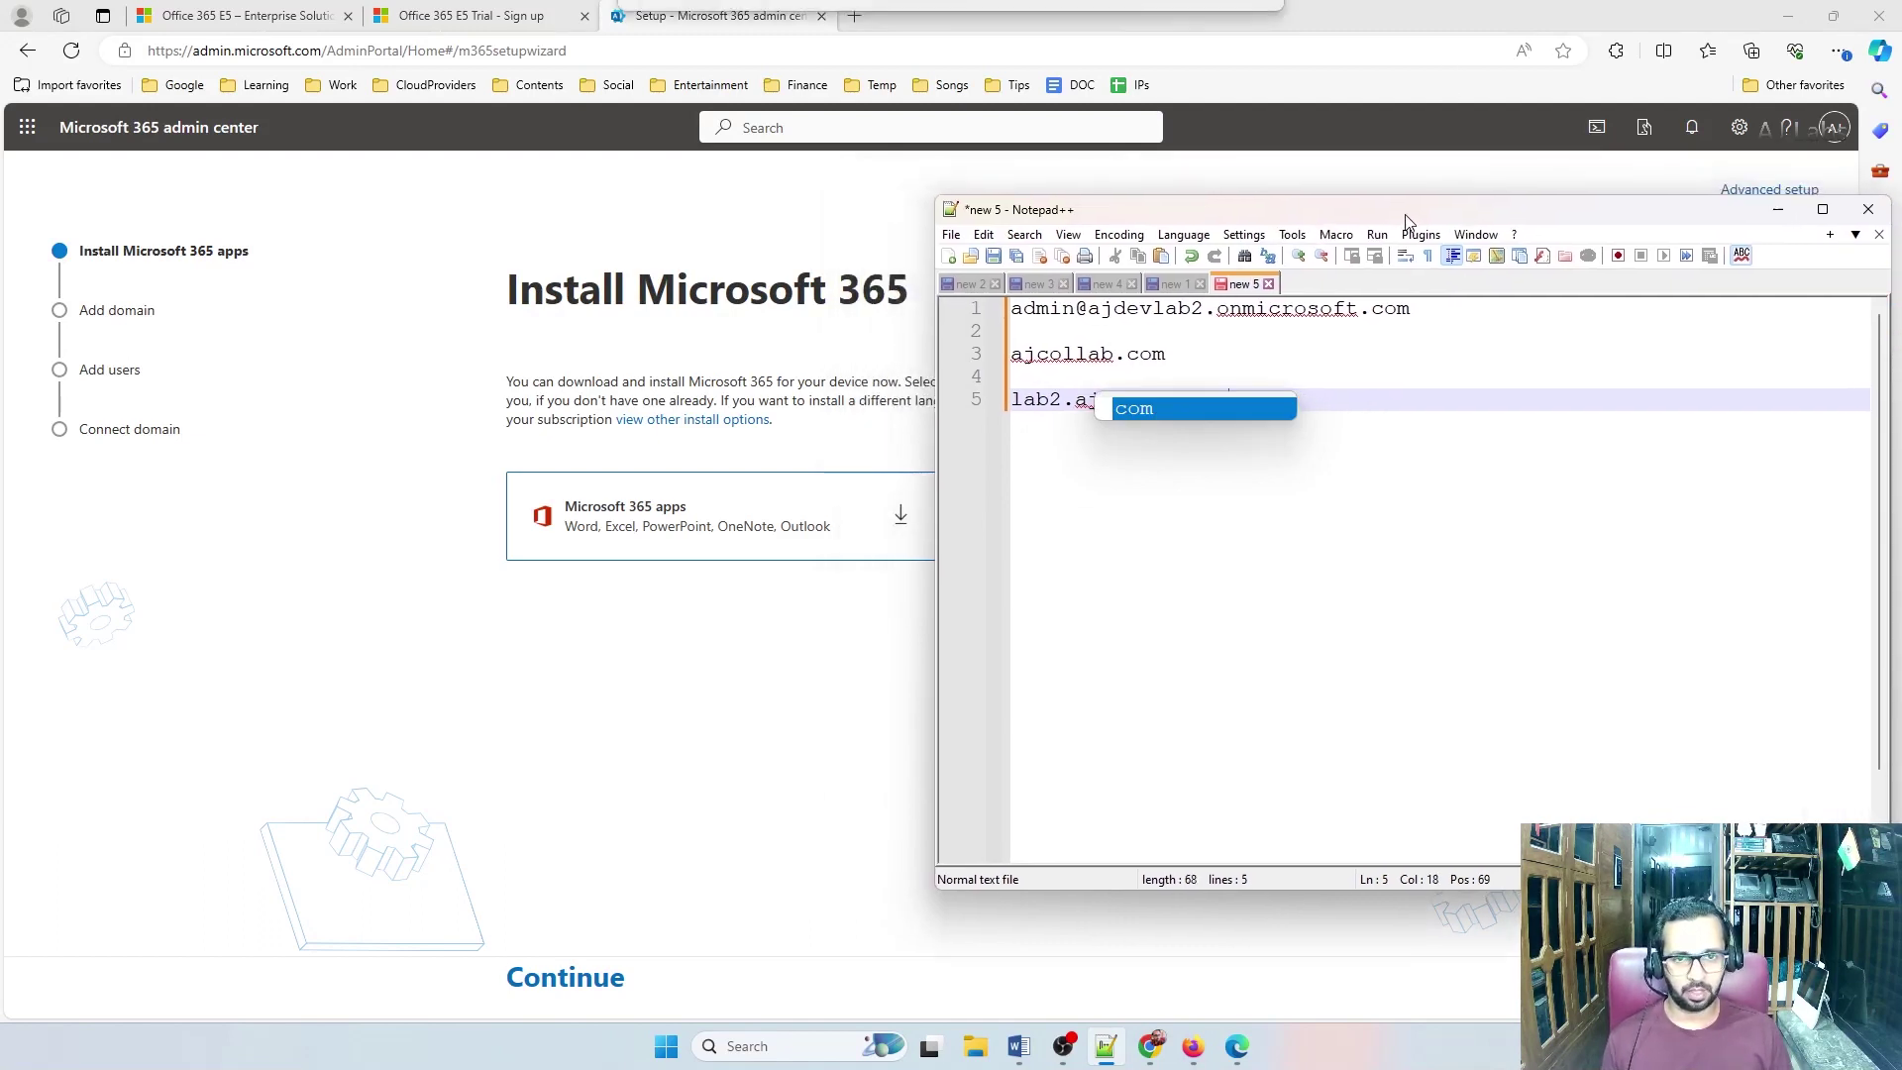
pyautogui.click(1288, 424)
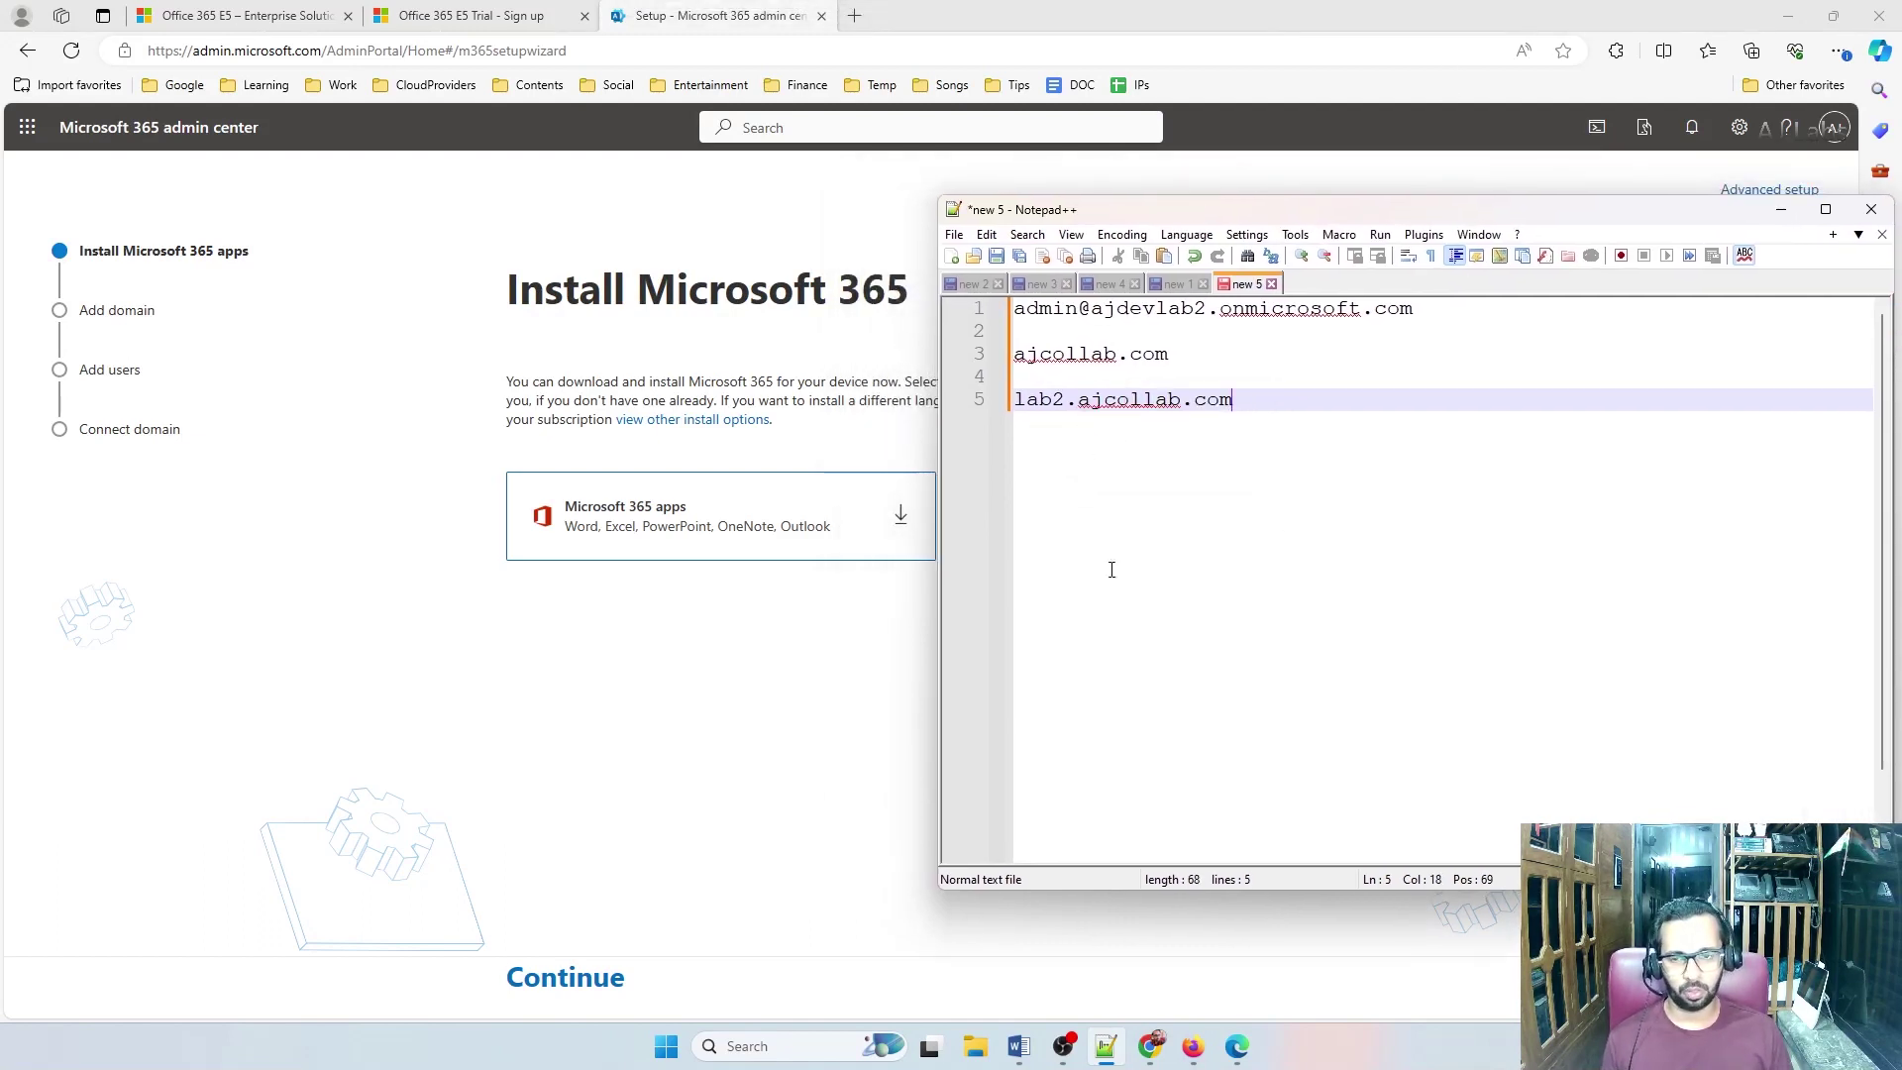
# Go to Settings > Domains and start adding a new domain
pyautogui.click(502, 405)
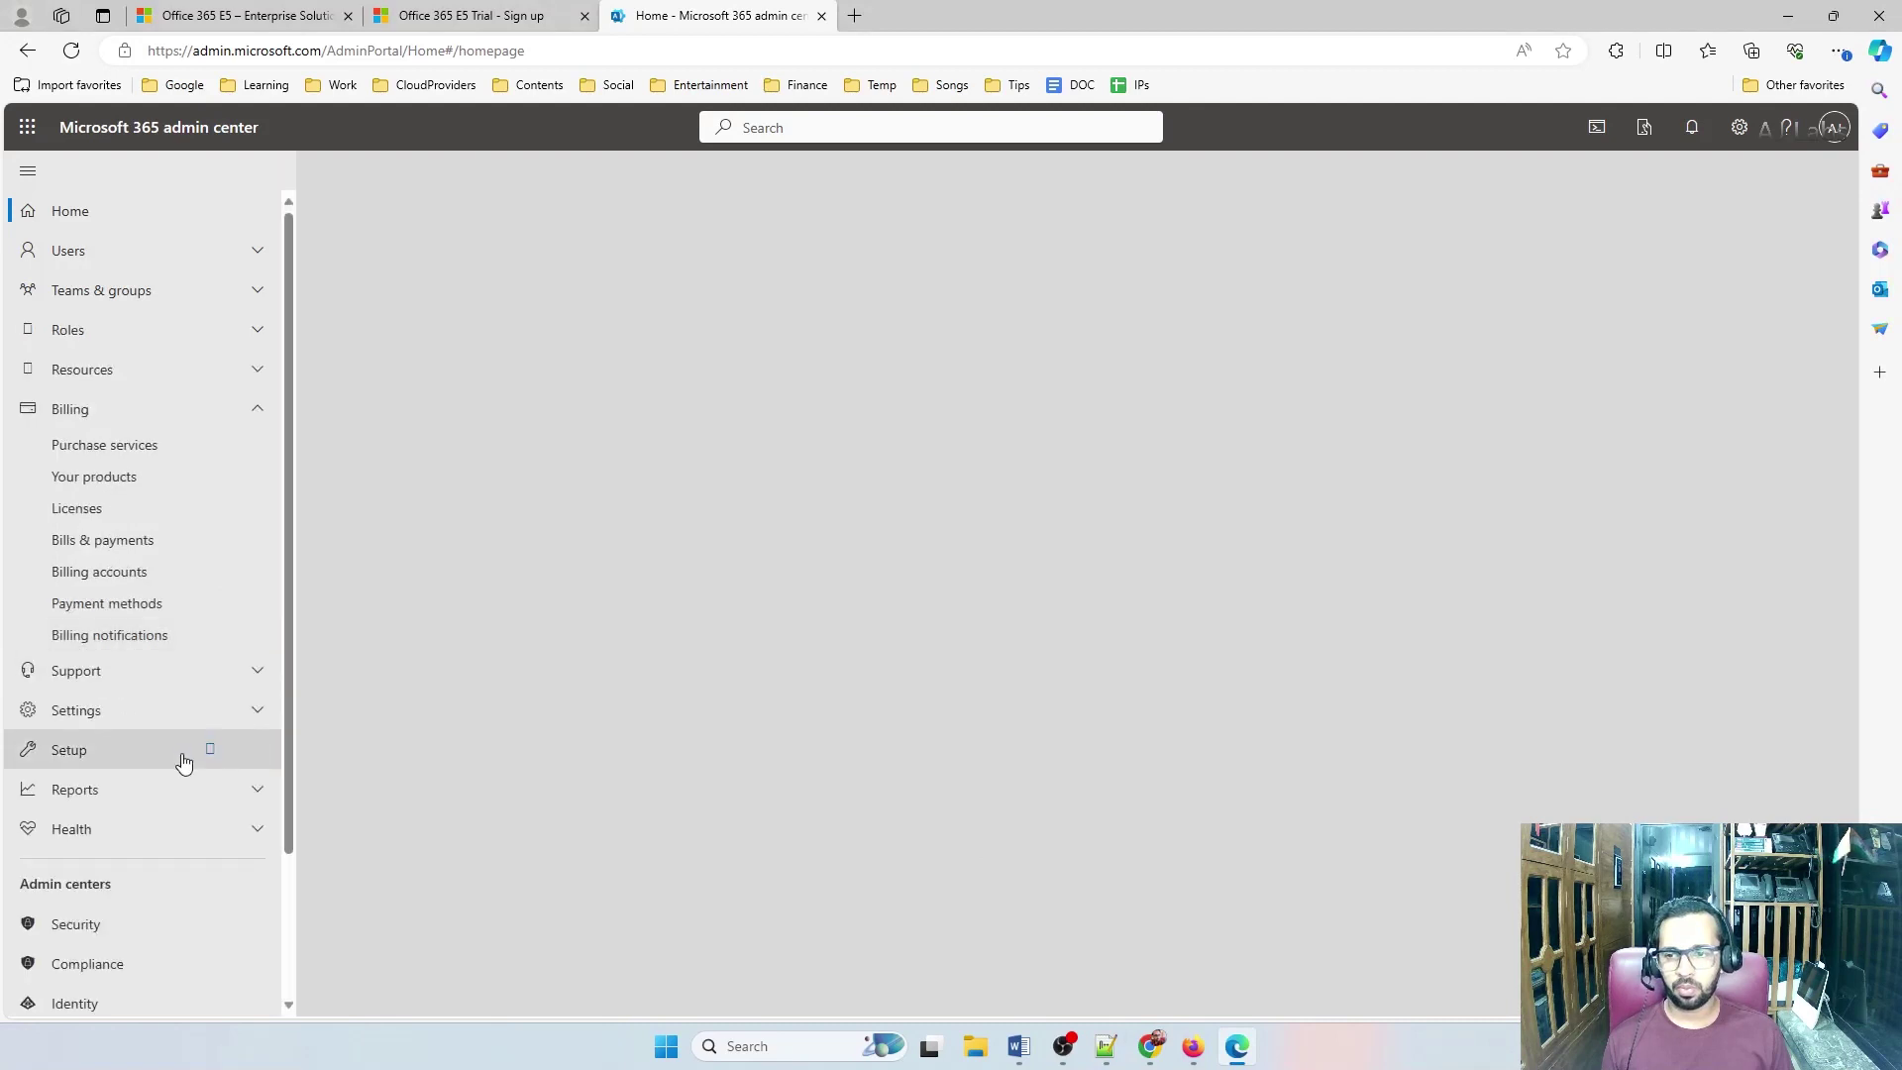
pyautogui.click(80, 711)
pyautogui.click(95, 748)
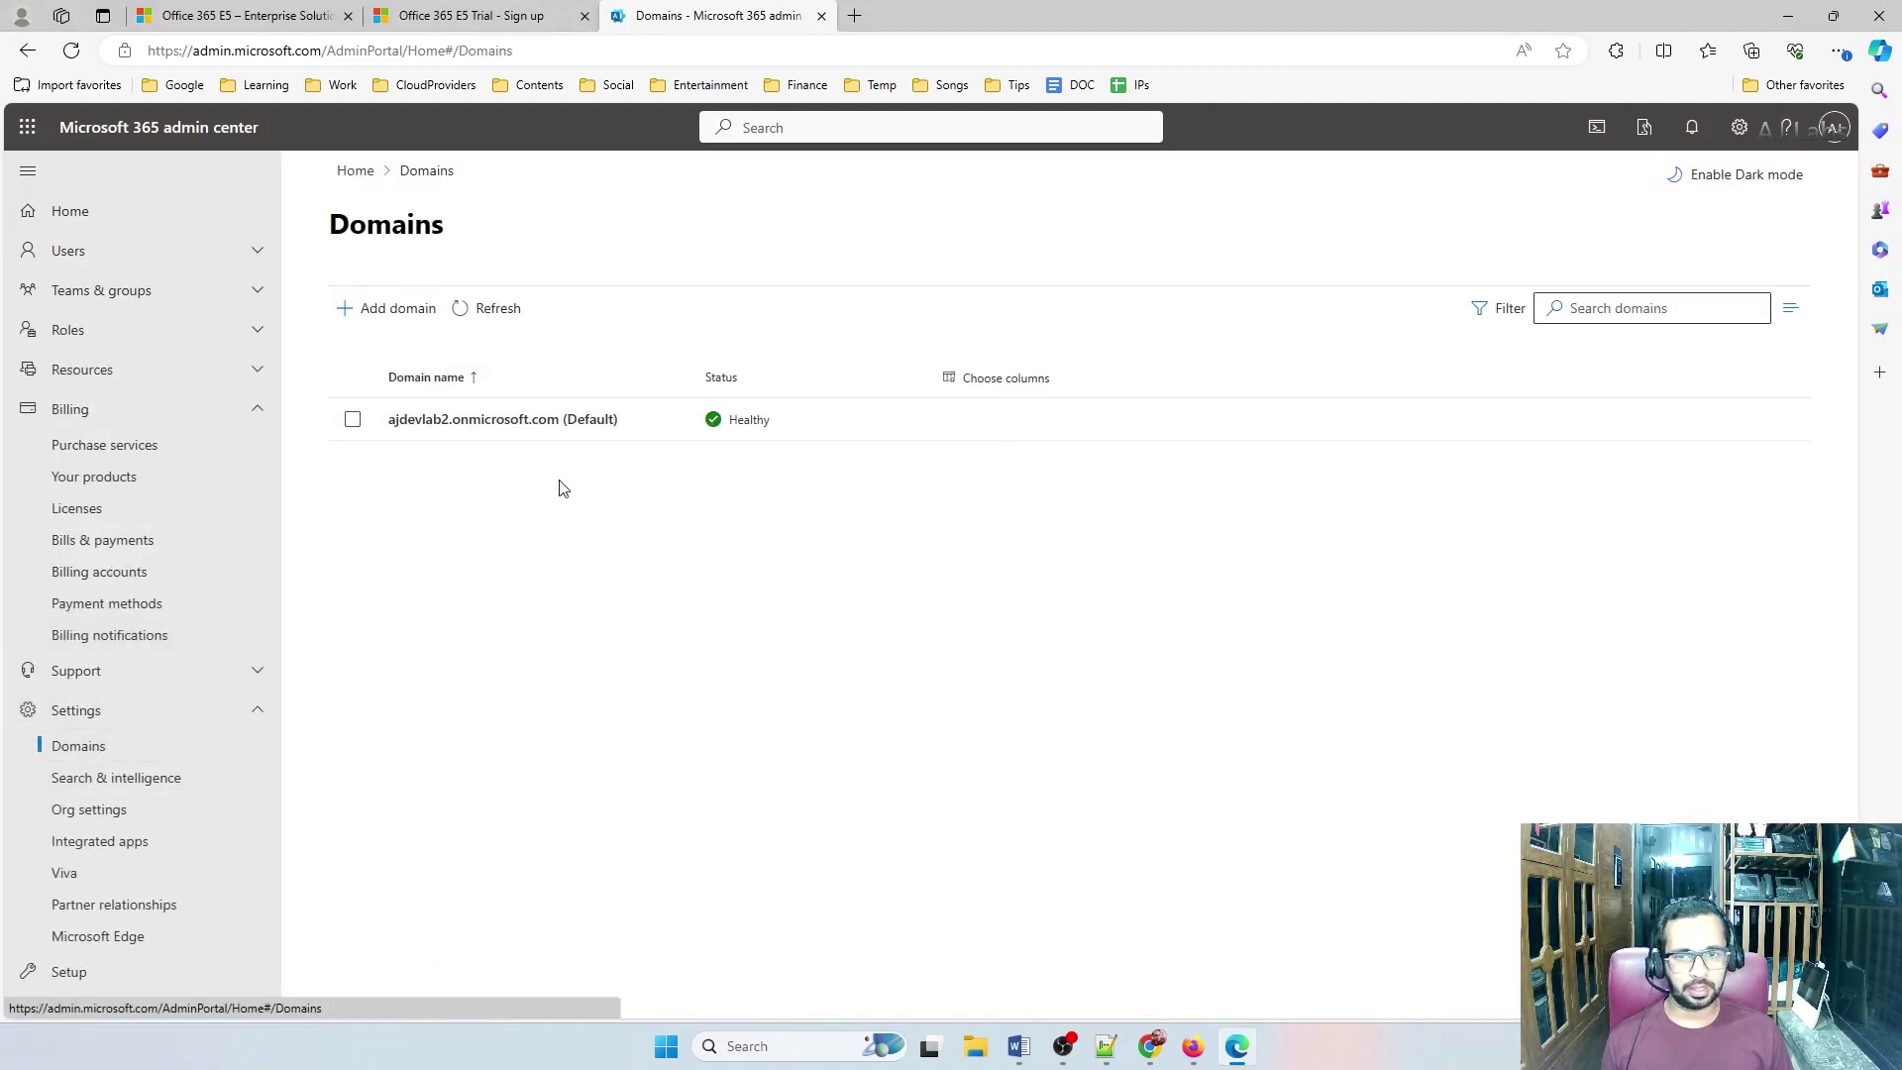
pyautogui.click(388, 308)
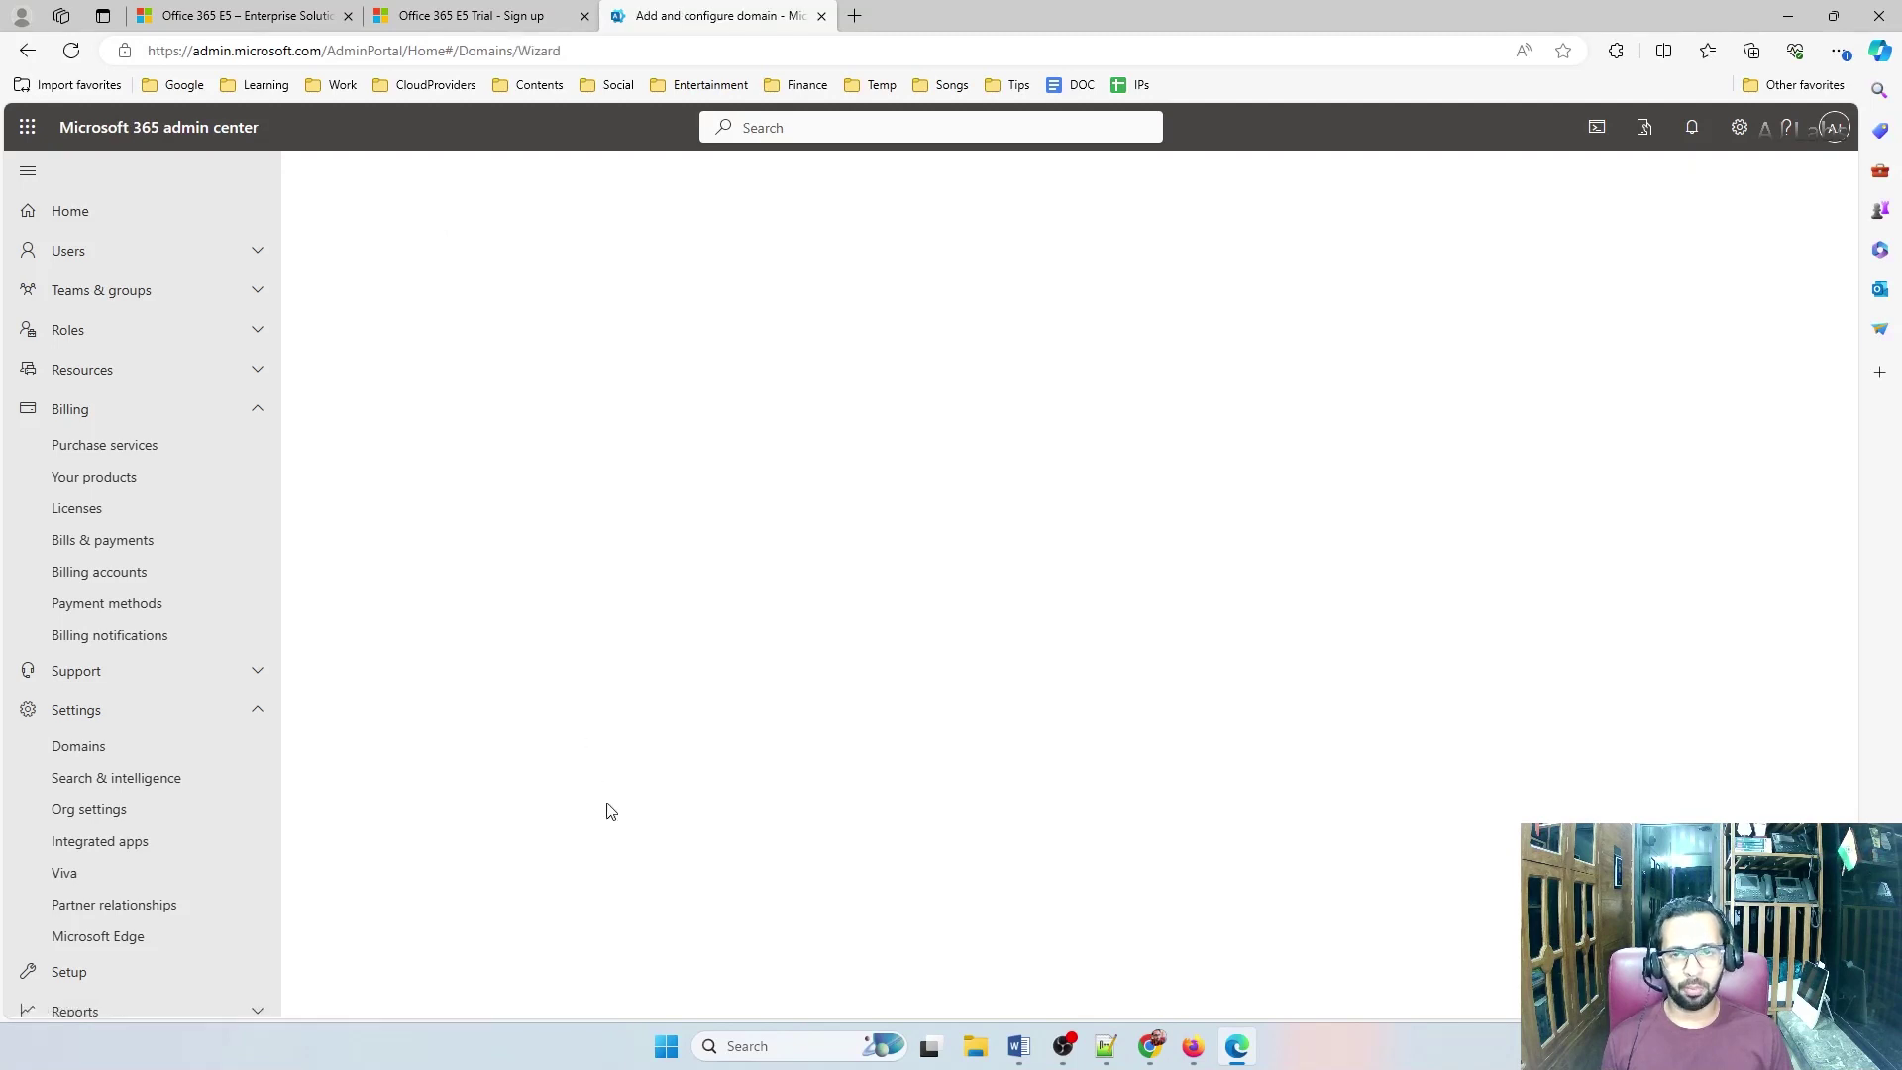
# Enter lab2.ajcollab.com from the notes and continue with TXT record verification
pyautogui.click(1106, 1046)
pyautogui.moveTo(1249, 419); pyautogui.dragTo(1018, 392)
pyautogui.hotkey('ctrl', 'c')
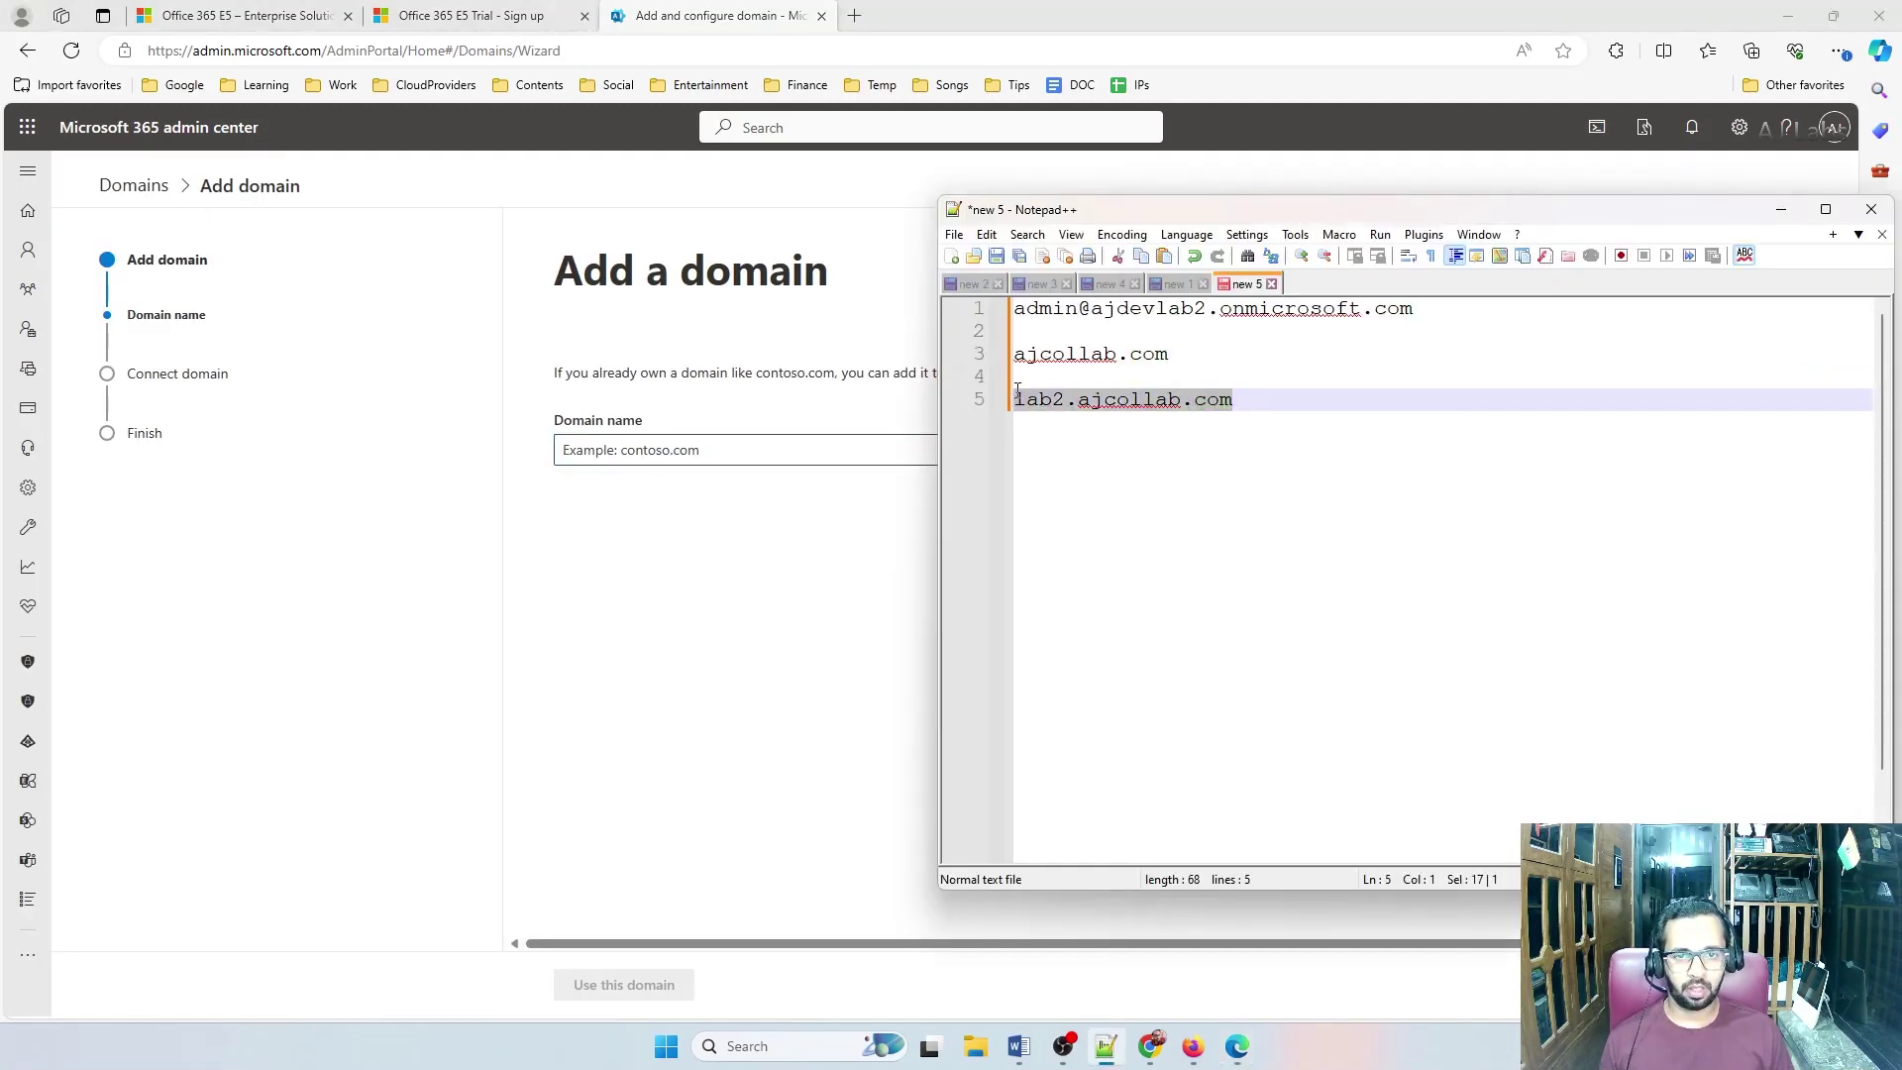
pyautogui.click(614, 466)
pyautogui.hotkey('ctrl', 'v')
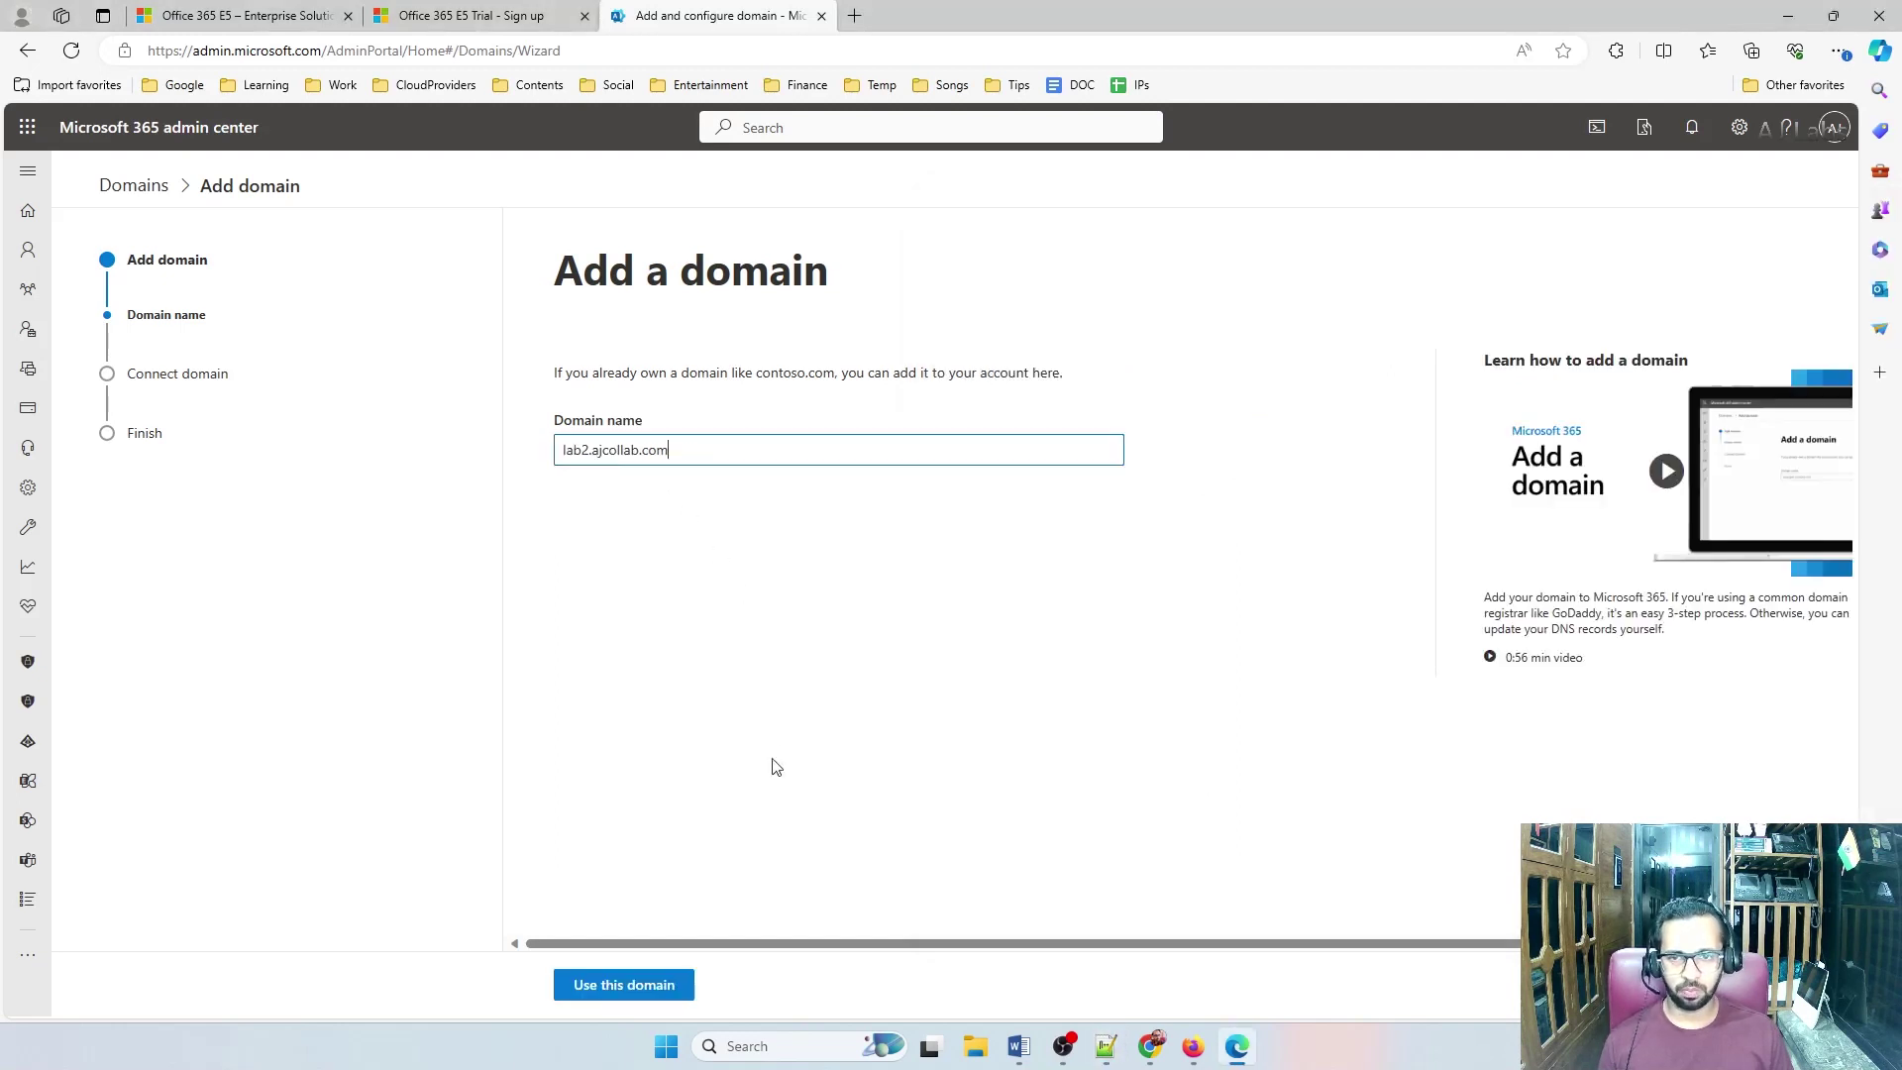
pyautogui.click(624, 990)
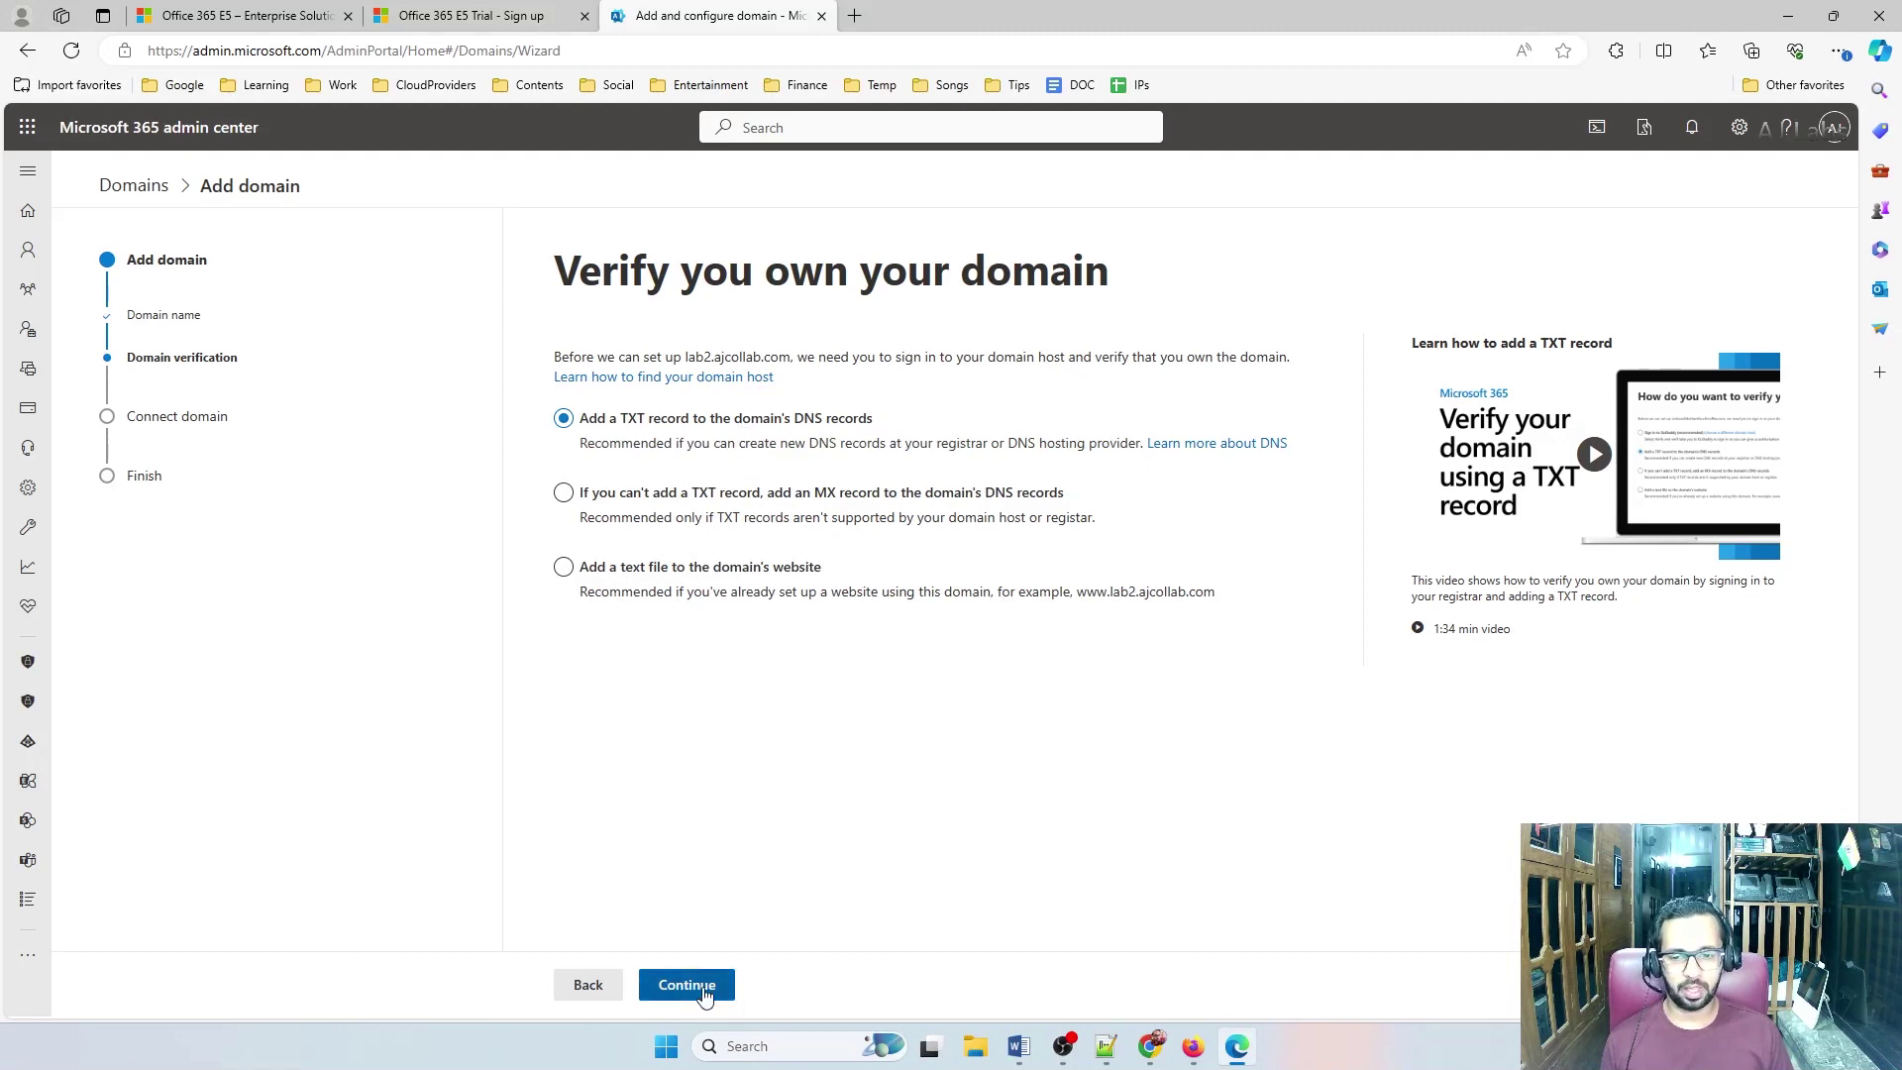
pyautogui.click(657, 986)
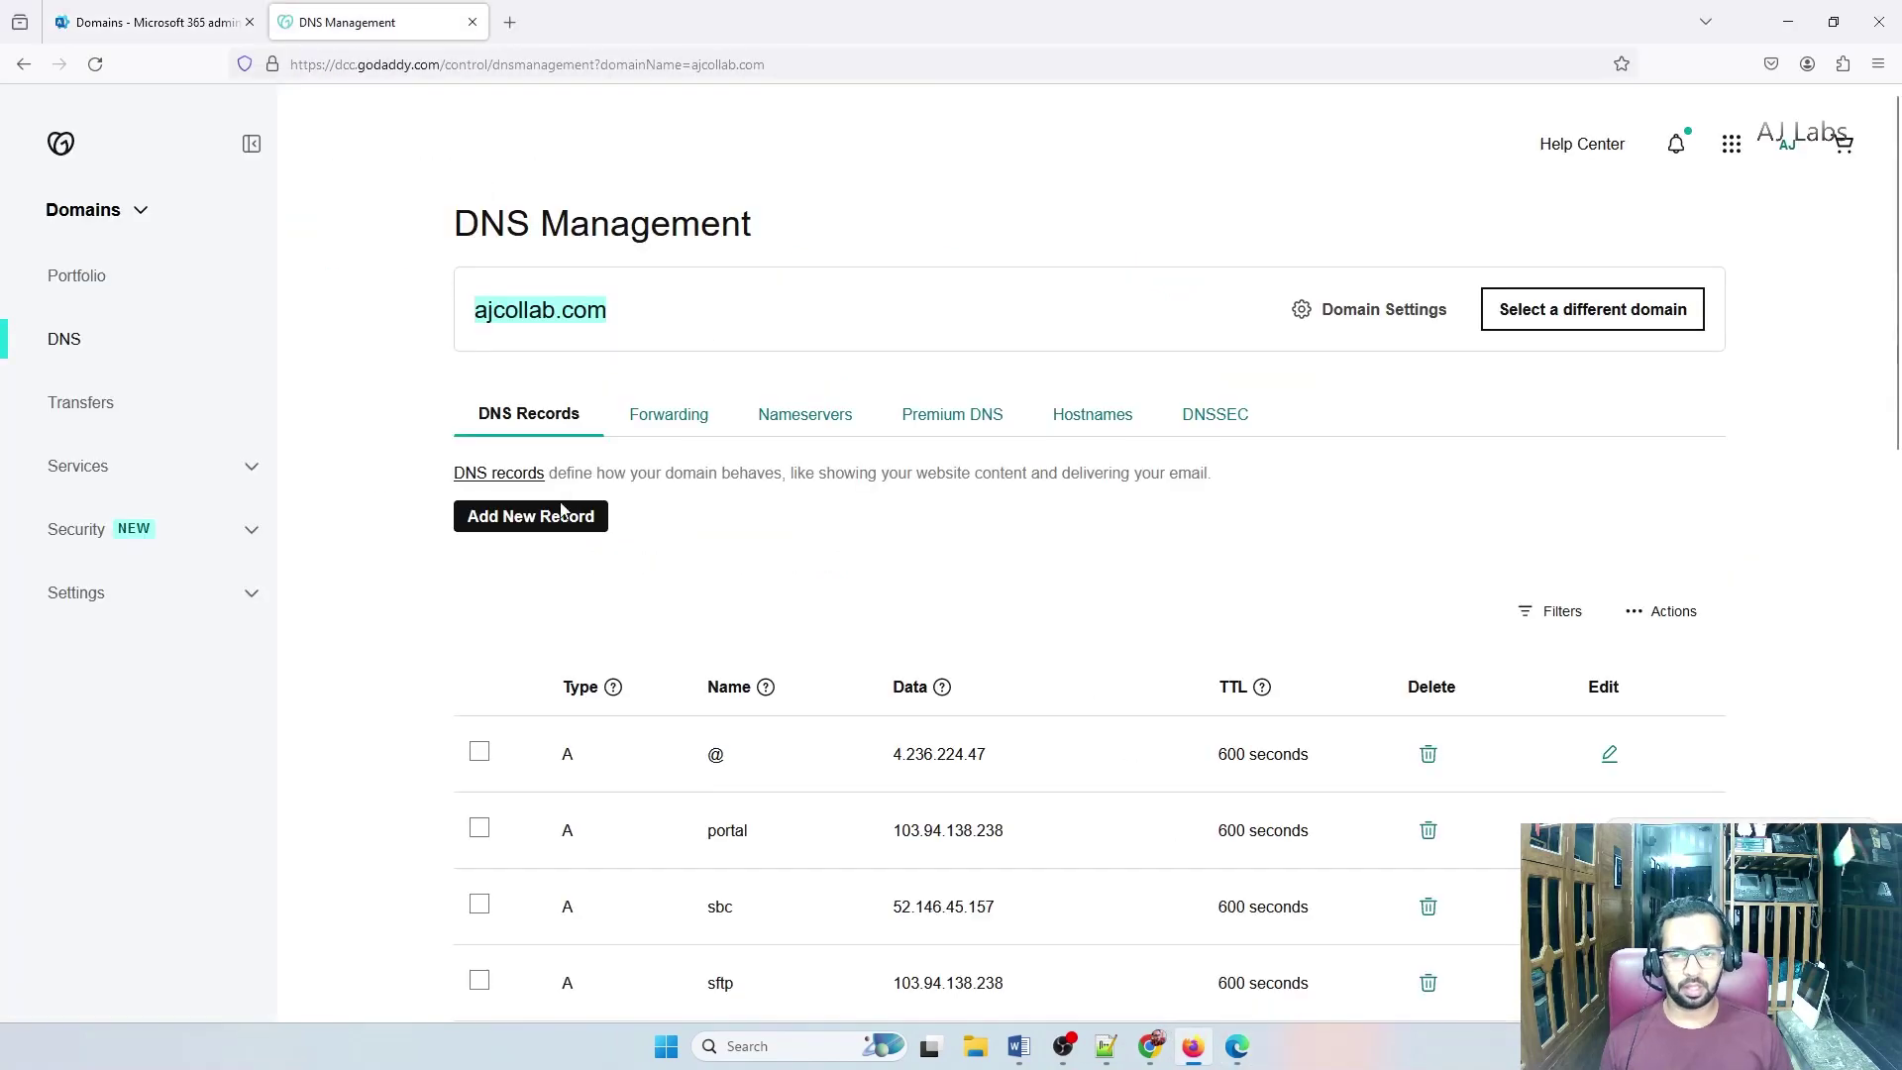
# Start a new TXT record in GoDaddy named lab2
pyautogui.click(557, 514)
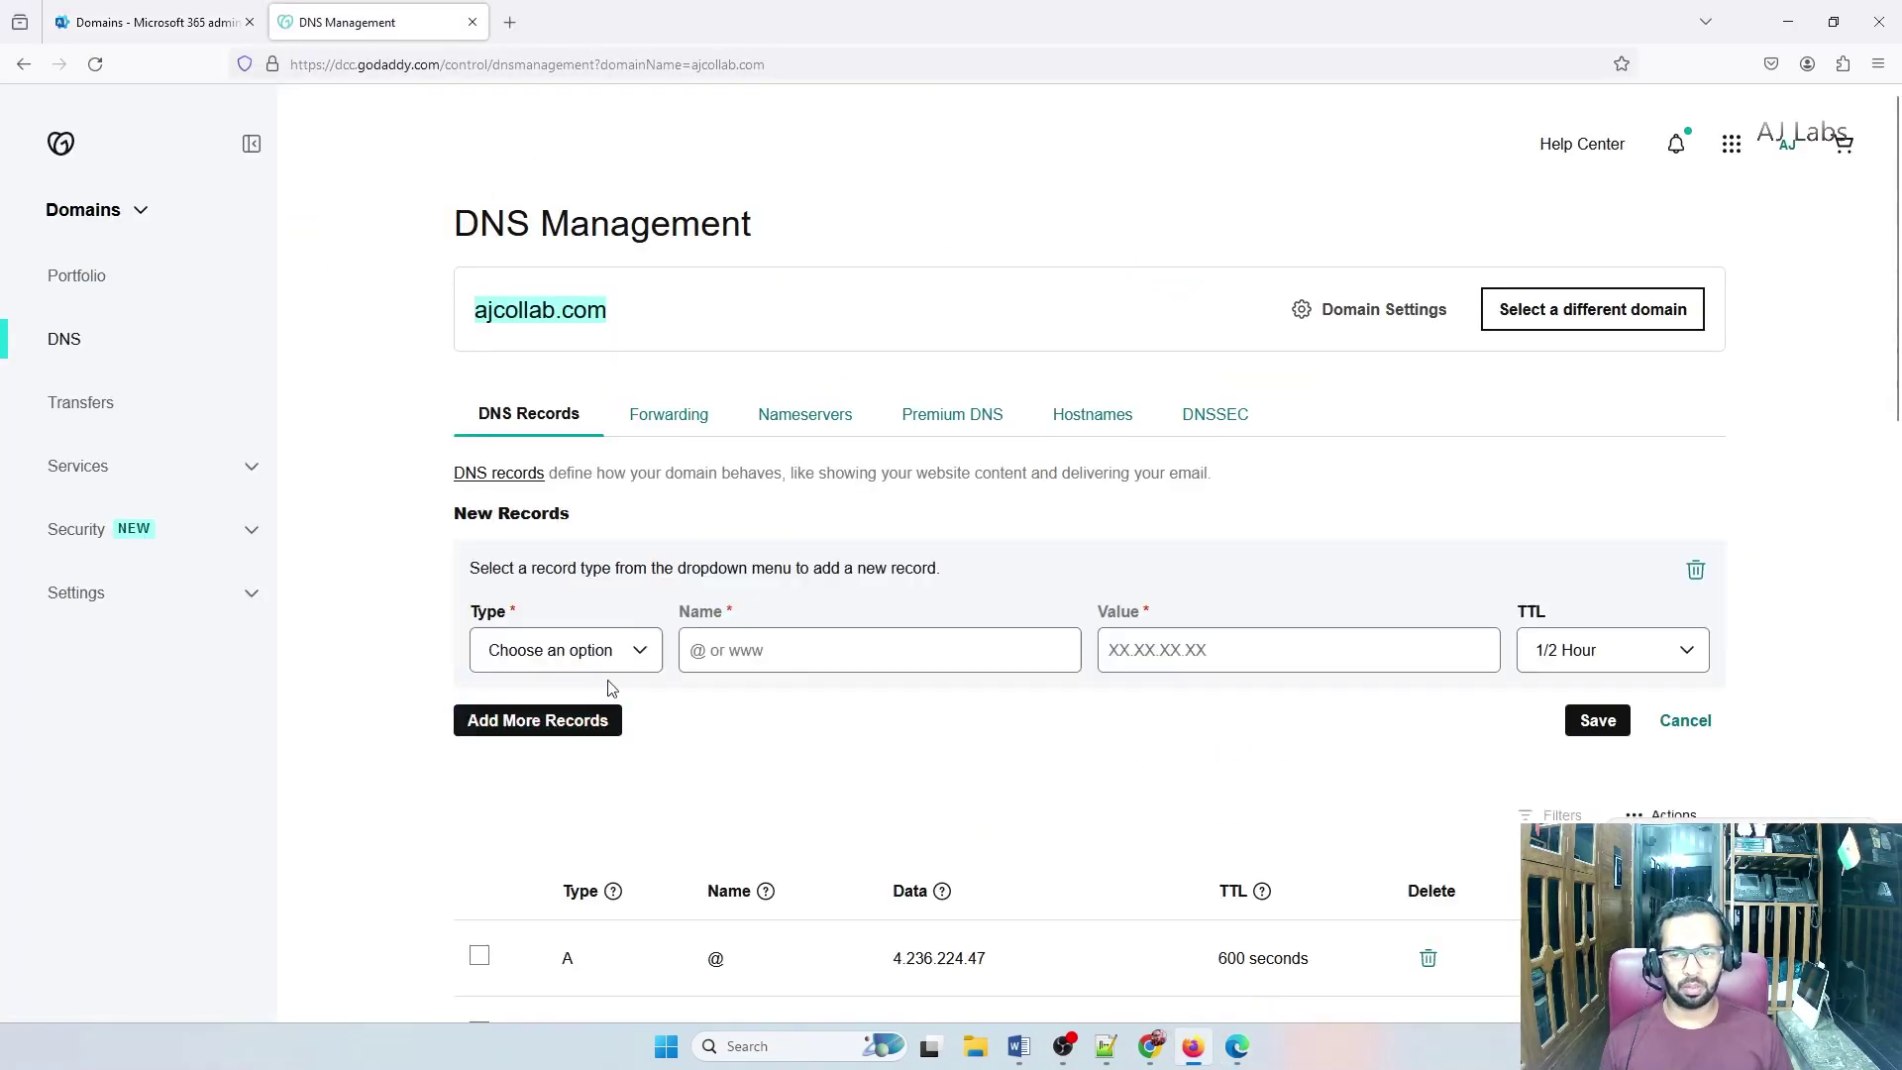
pyautogui.click(631, 649)
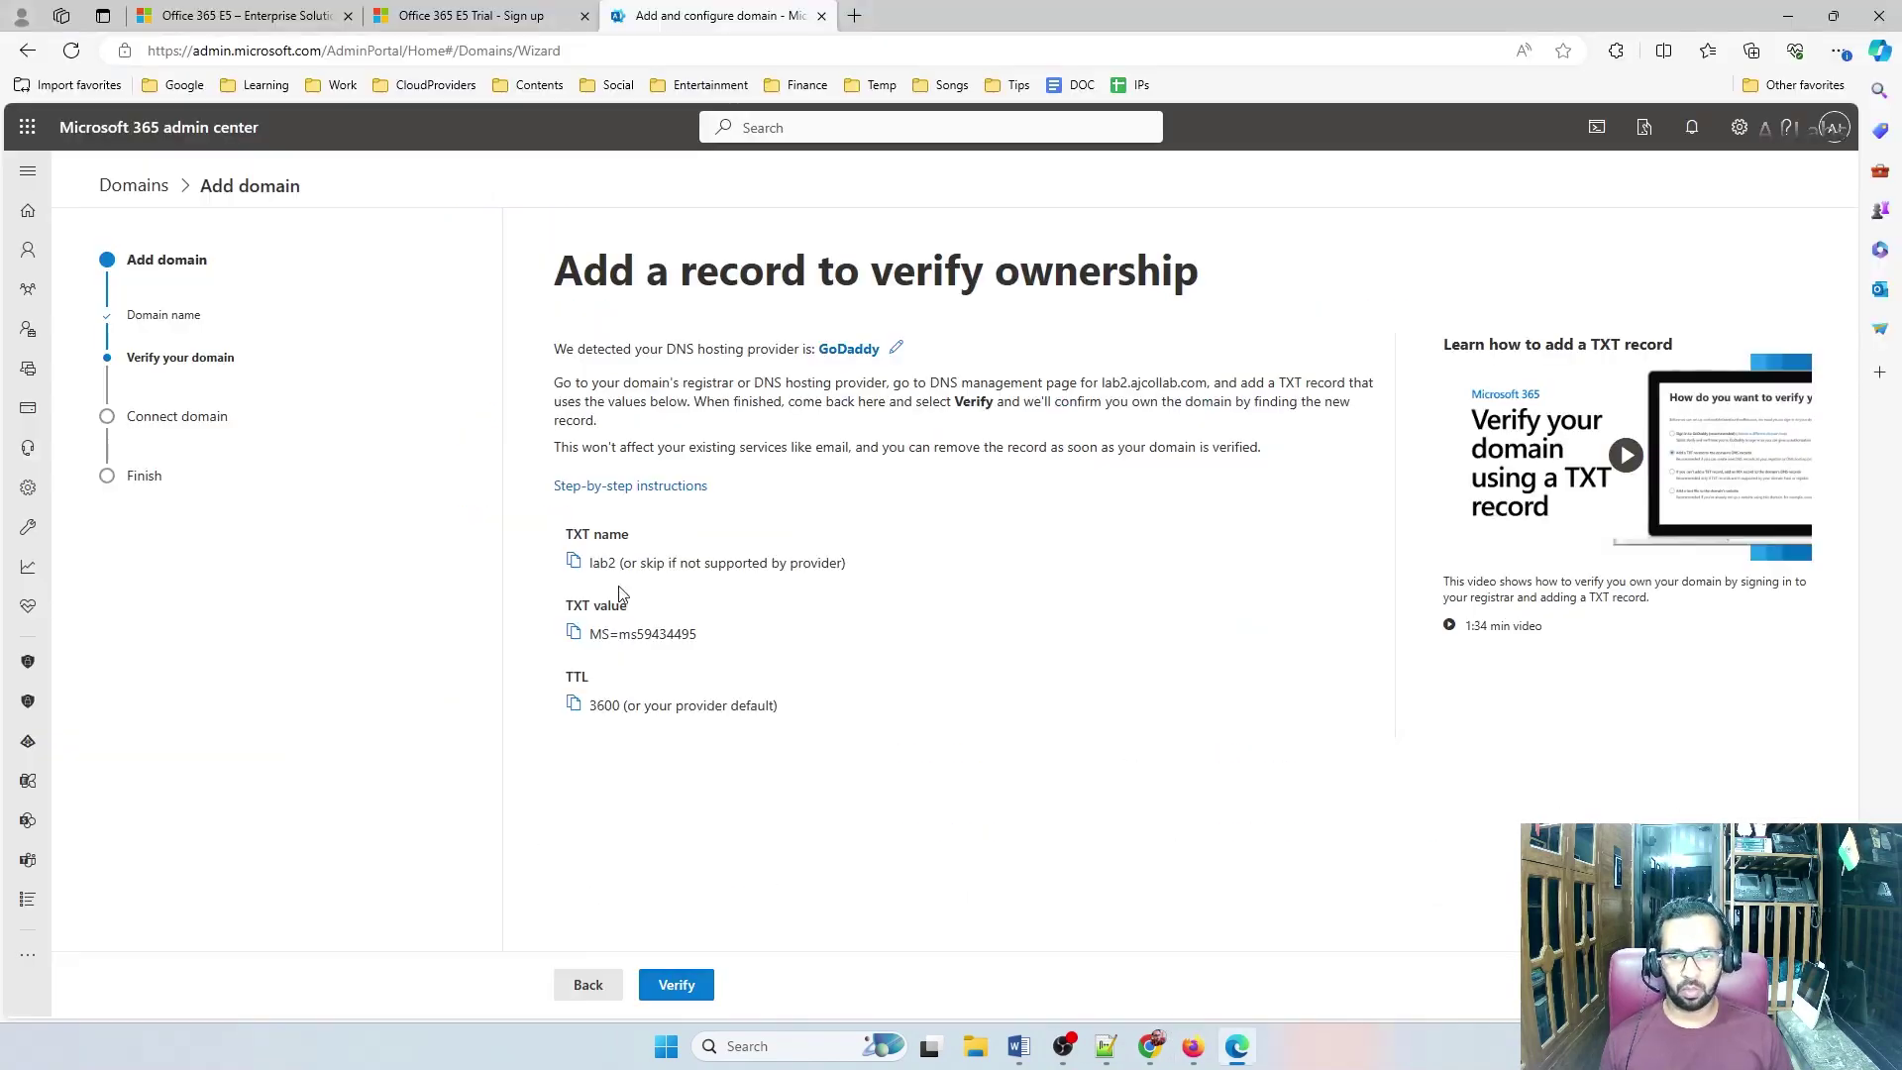
pyautogui.click(574, 562)
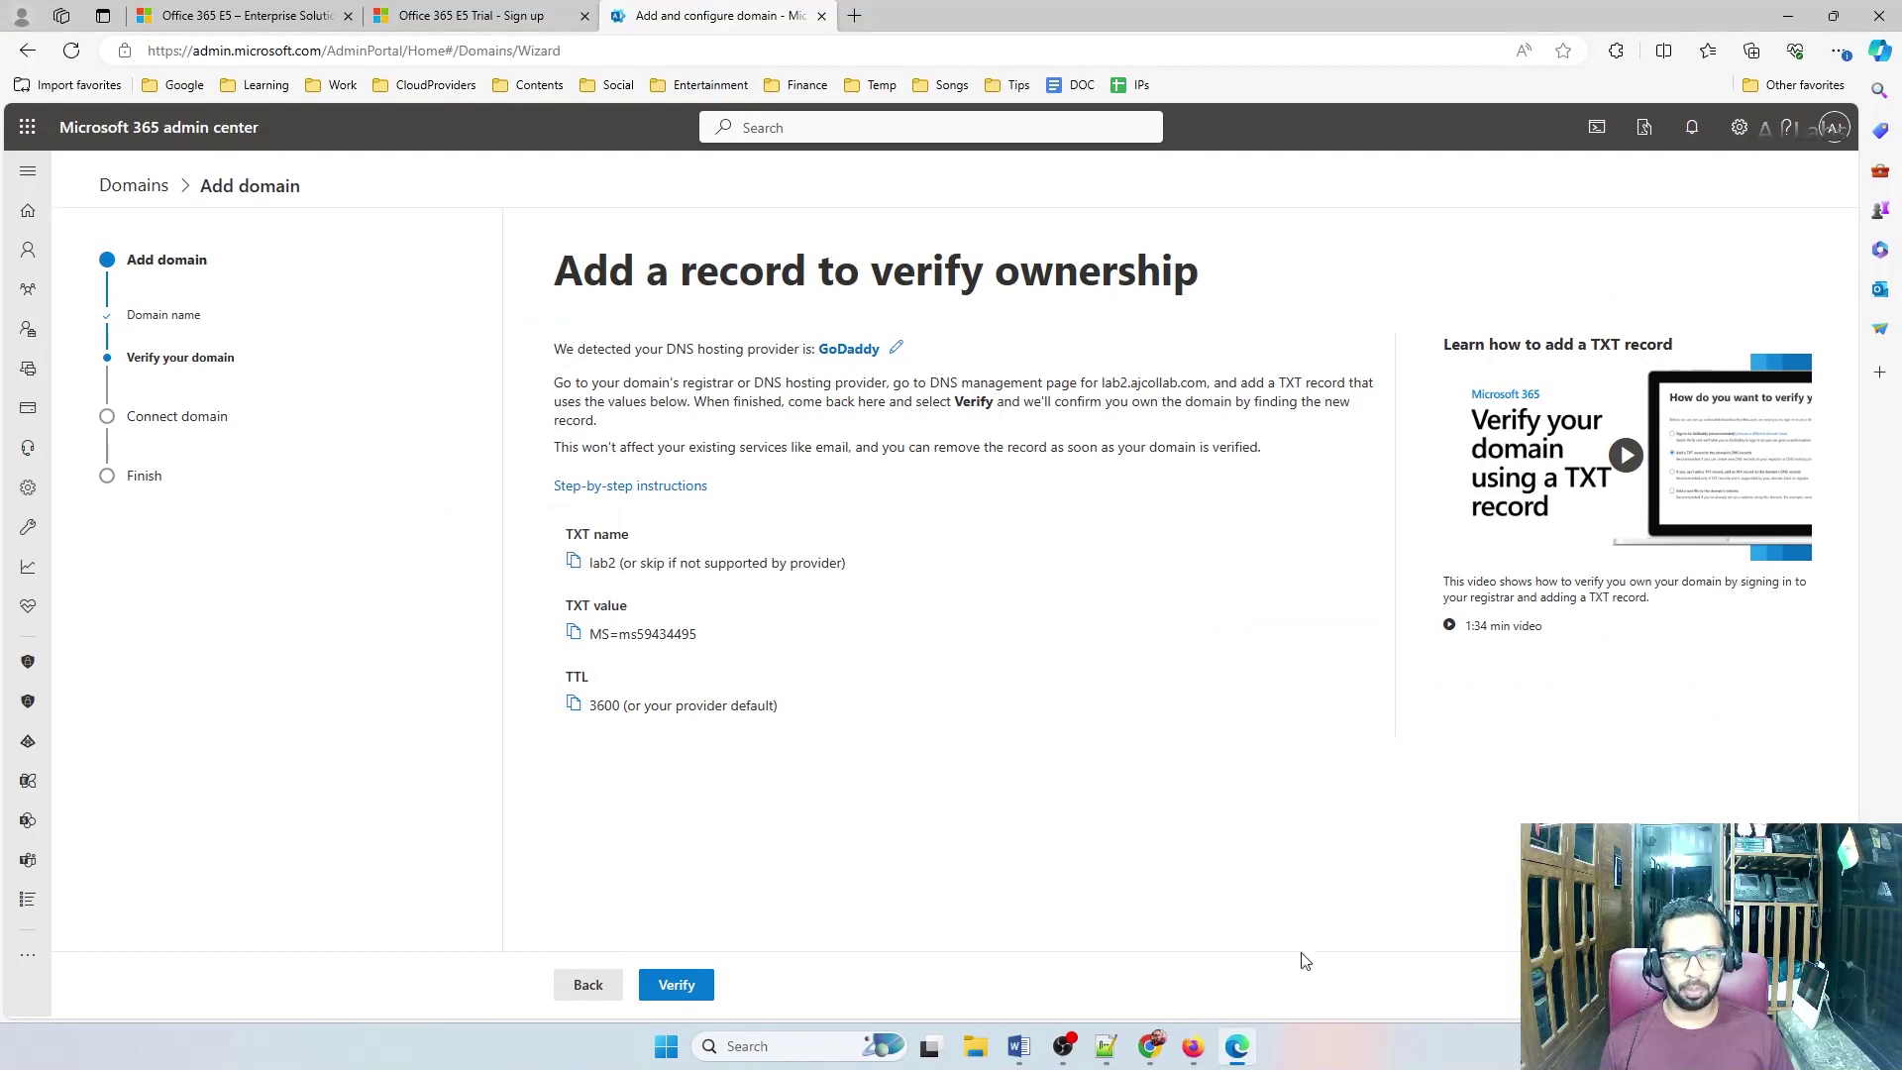
pyautogui.click(1192, 1046)
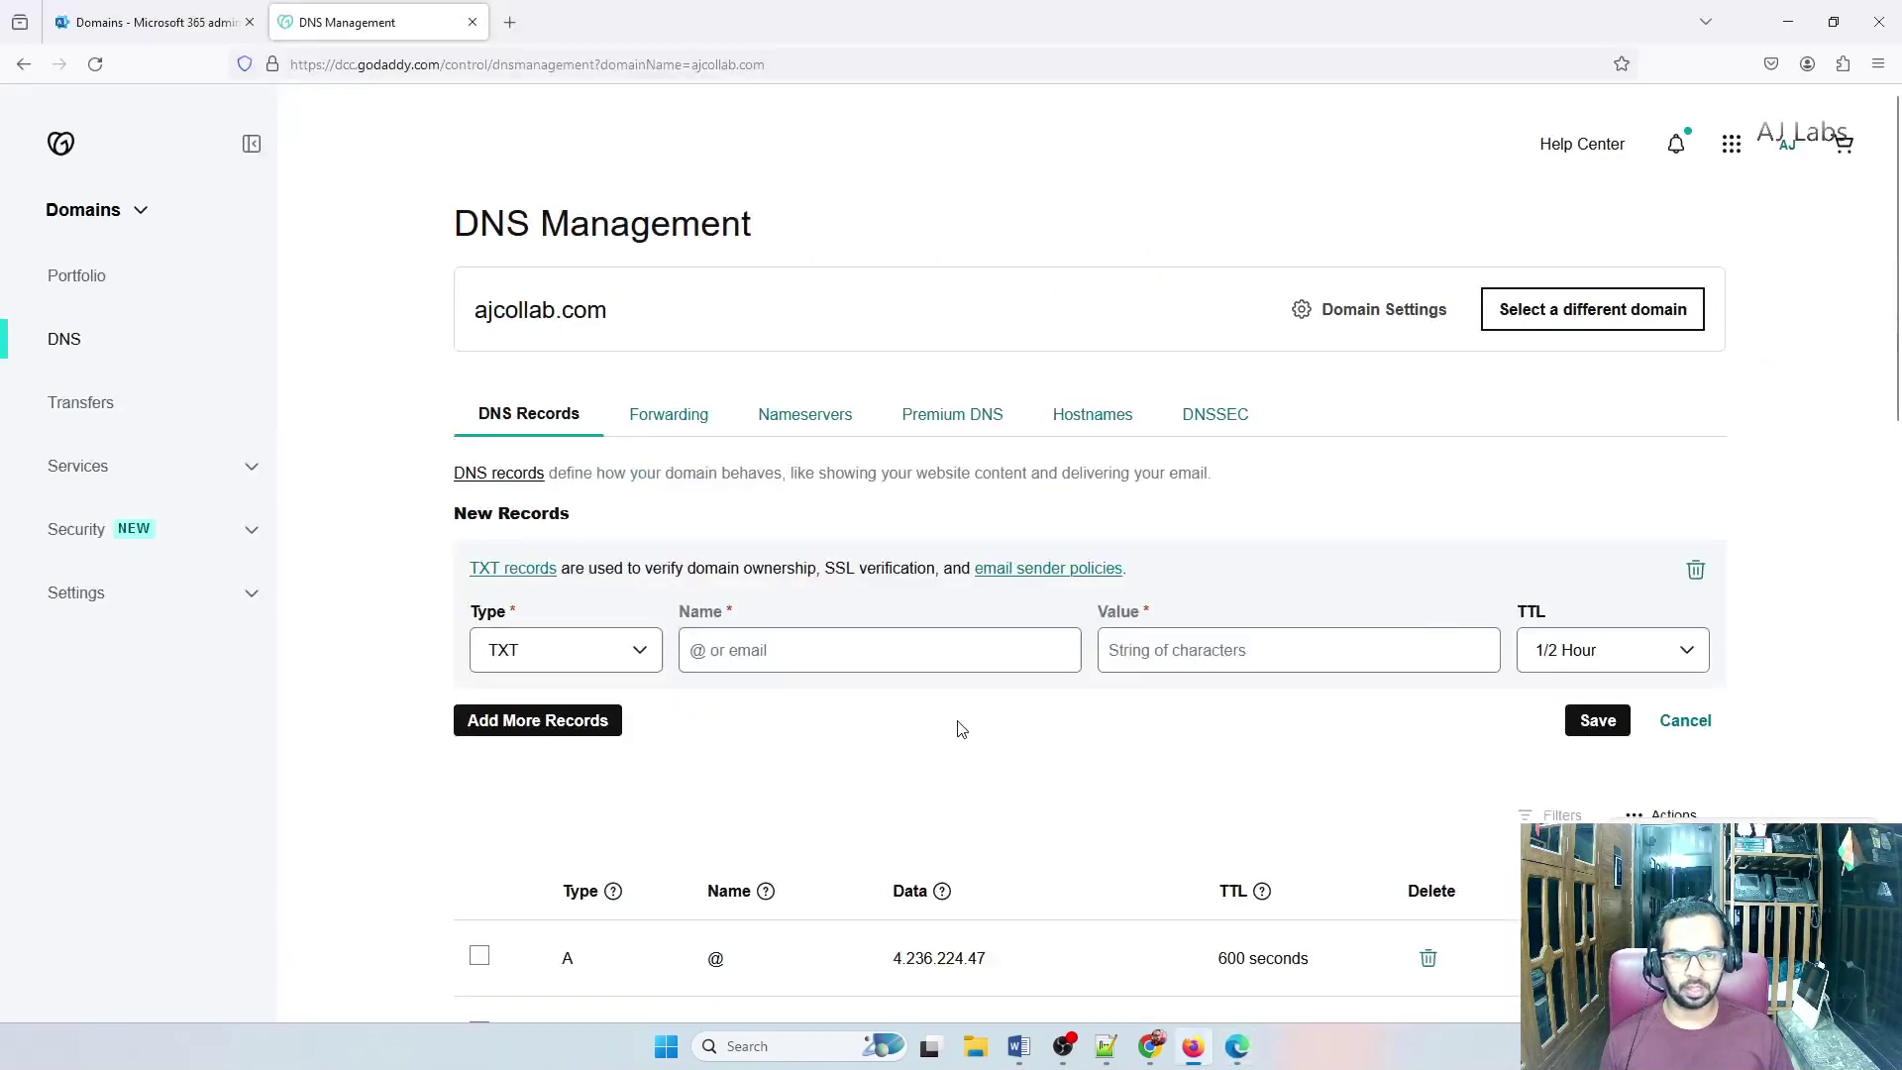
pyautogui.click(761, 648)
pyautogui.hotkey('ctrl', 'v')
# Give the lab2 TXT record value MS=ms59434495 and a custom 3600-second TTL, then save
pyautogui.click(1240, 1042)
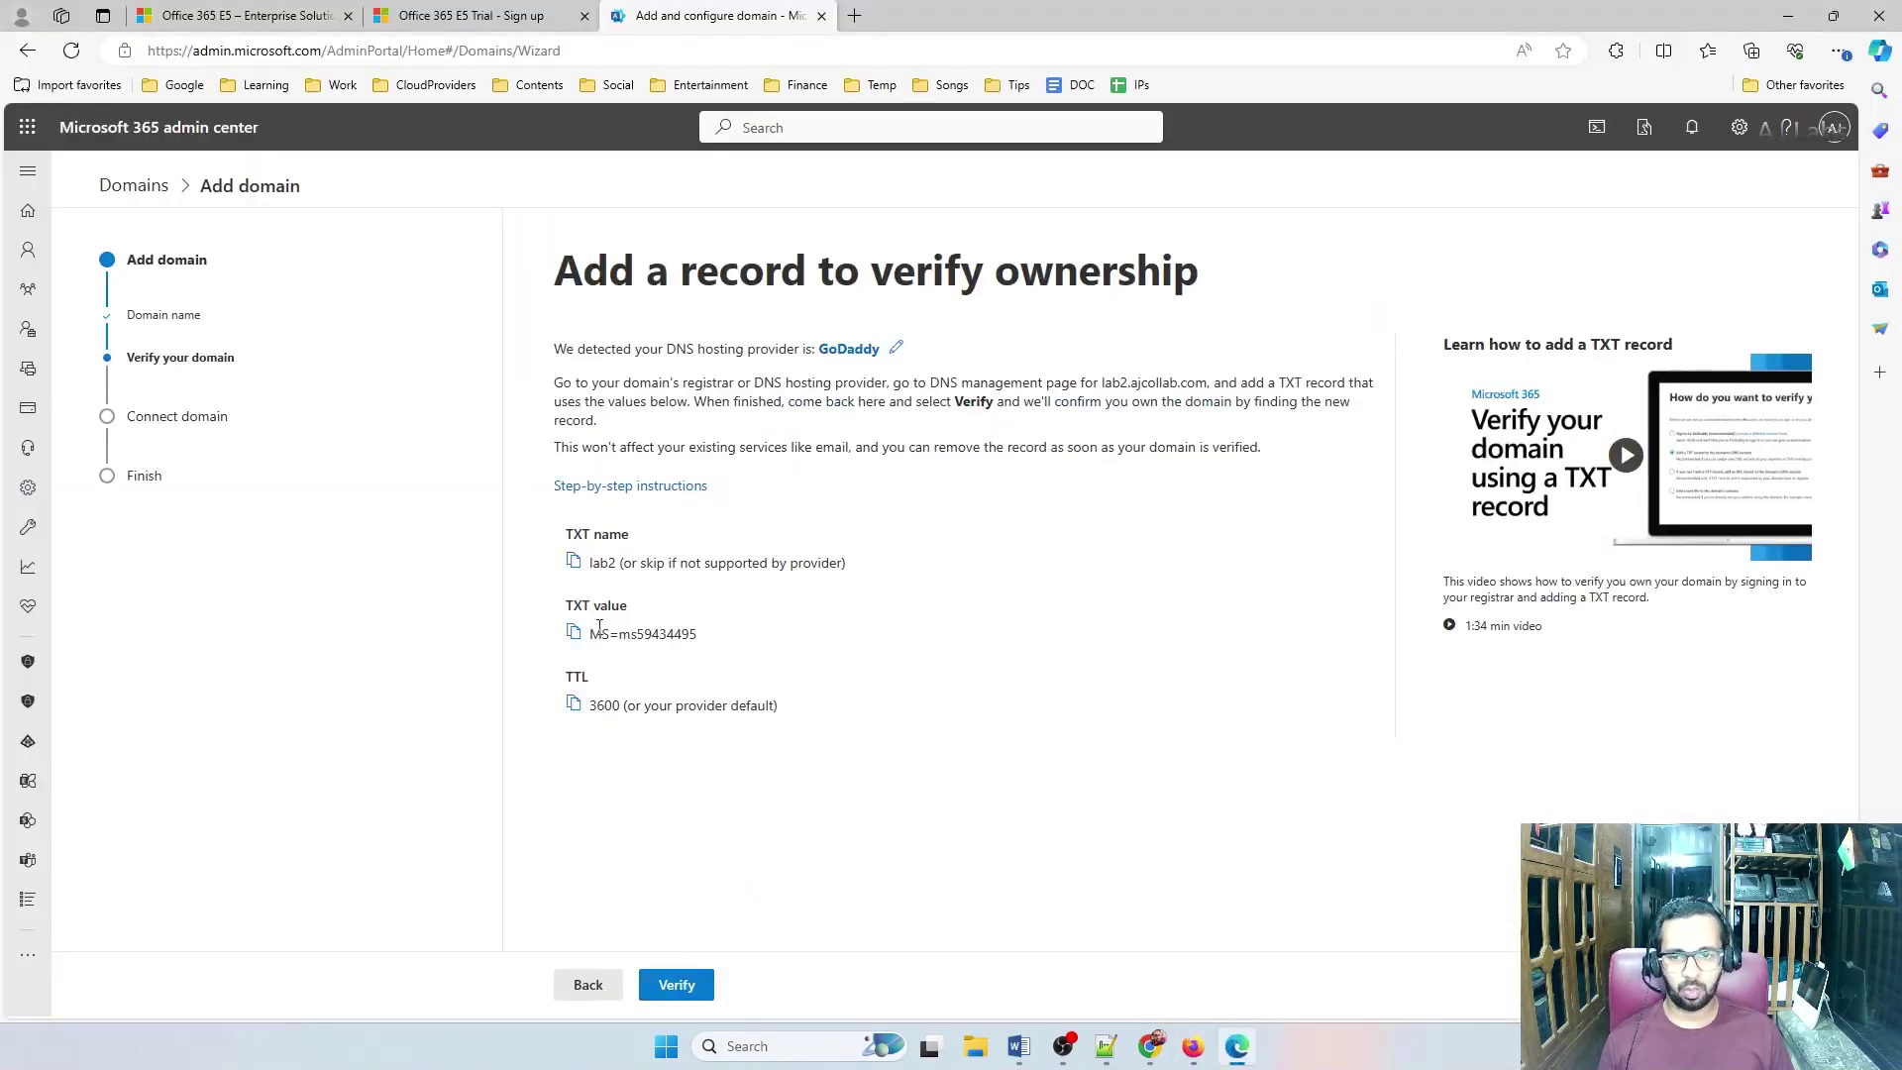
pyautogui.click(1248, 1038)
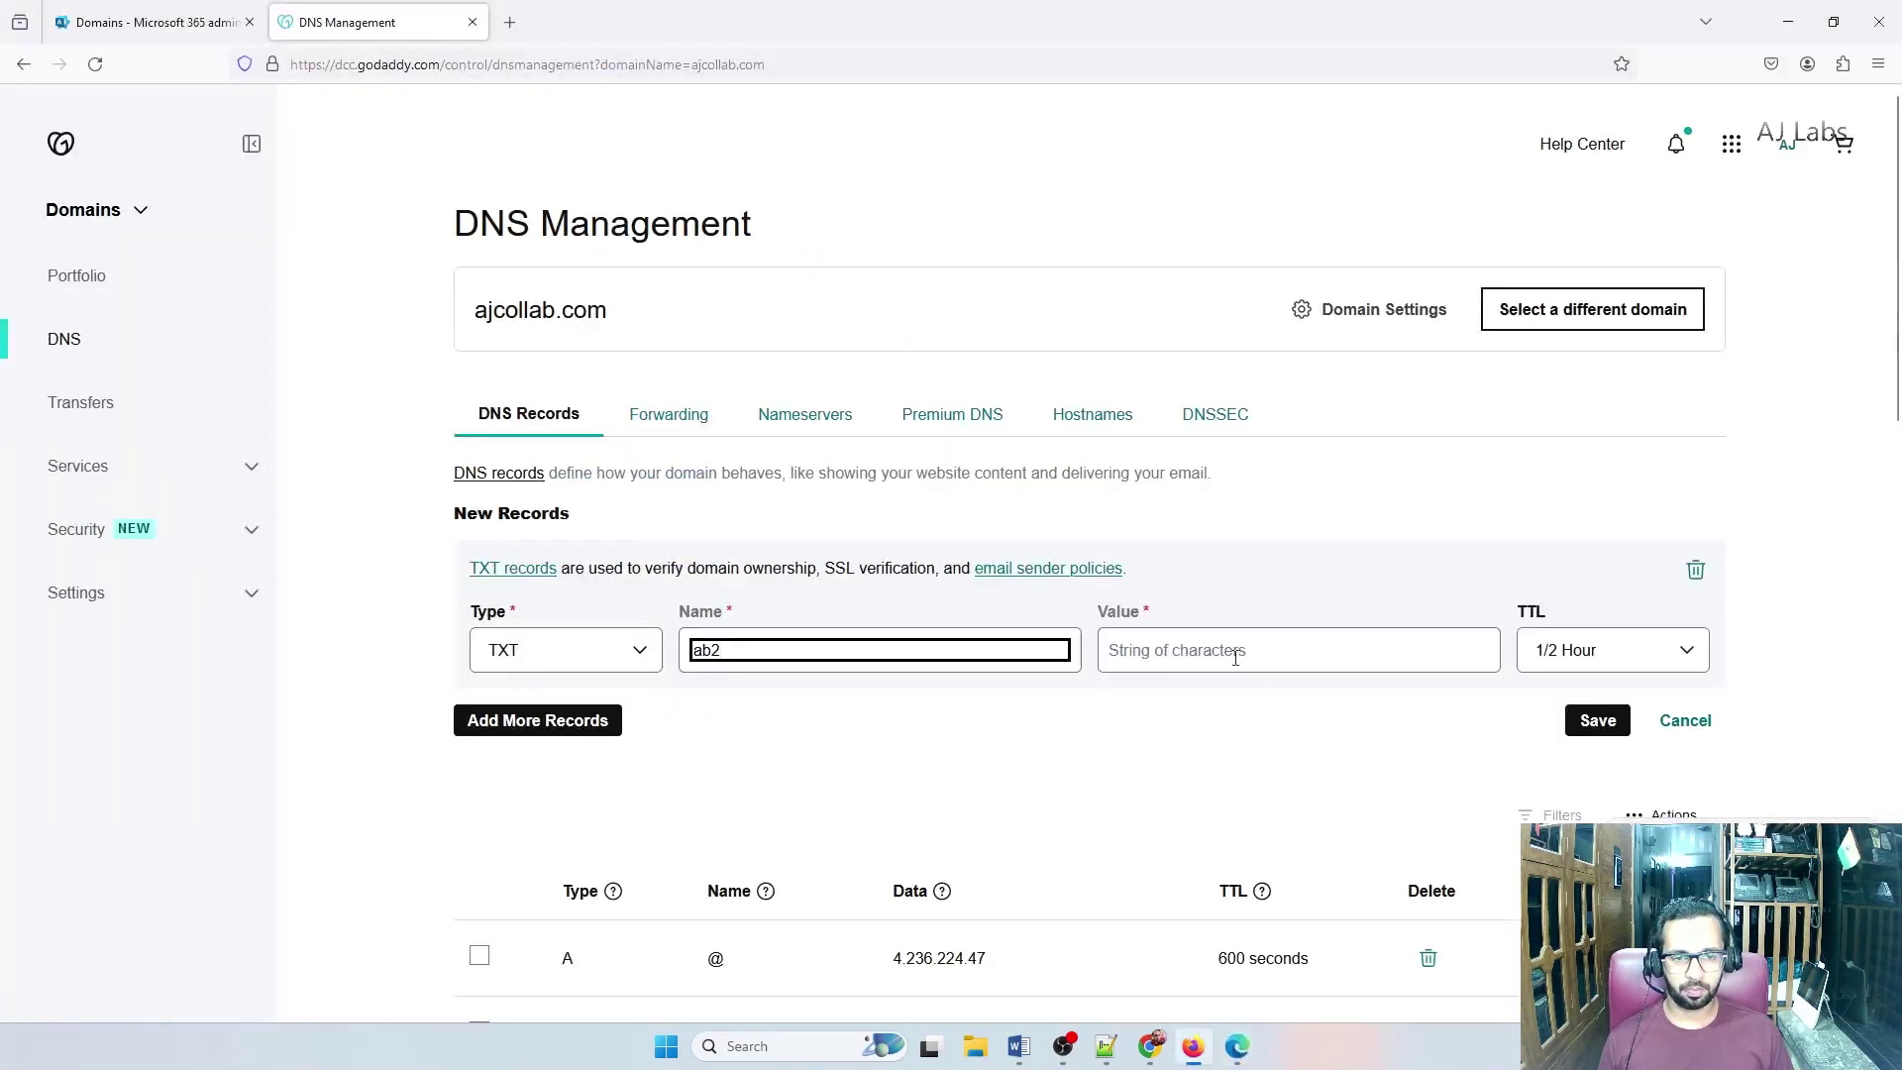
pyautogui.click(1288, 650)
pyautogui.hotkey('ctrl', 'v')
pyautogui.click(1612, 650)
pyautogui.click(1563, 830)
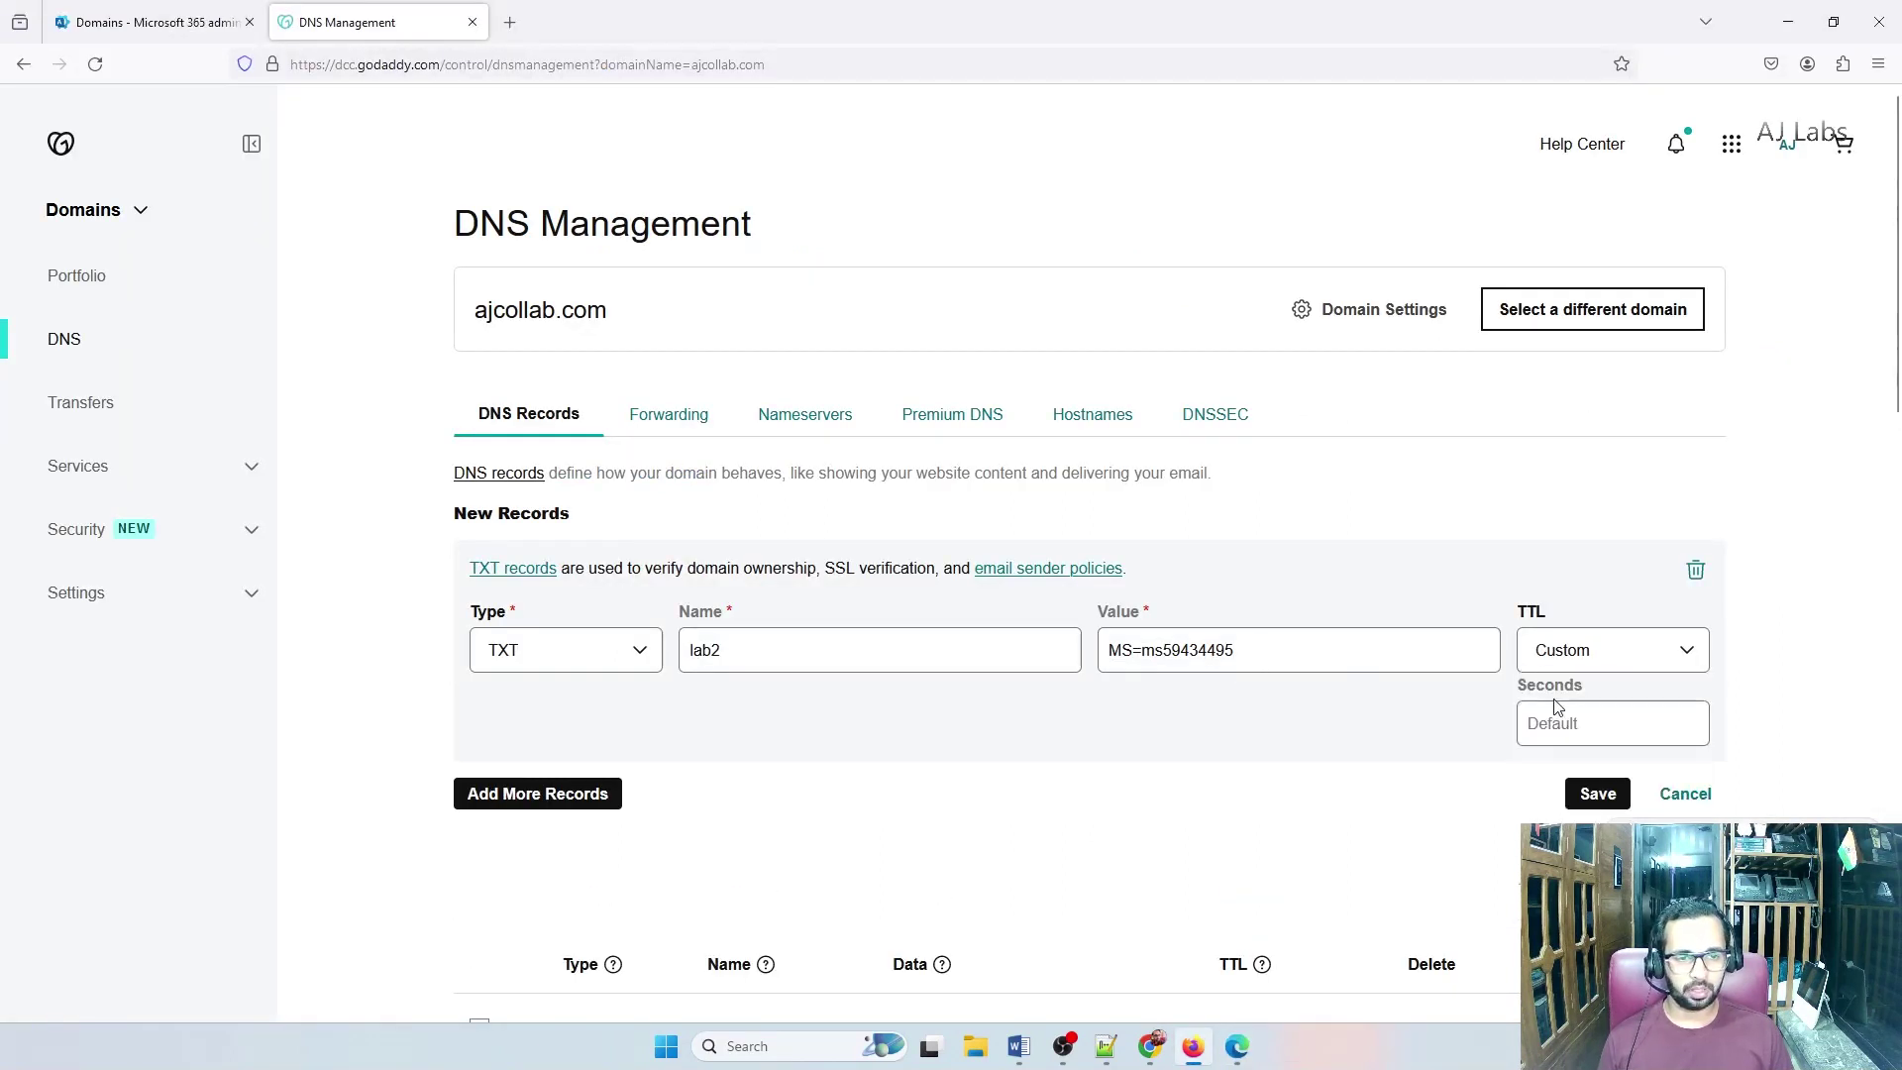
pyautogui.click(1555, 723)
pyautogui.write('3600')
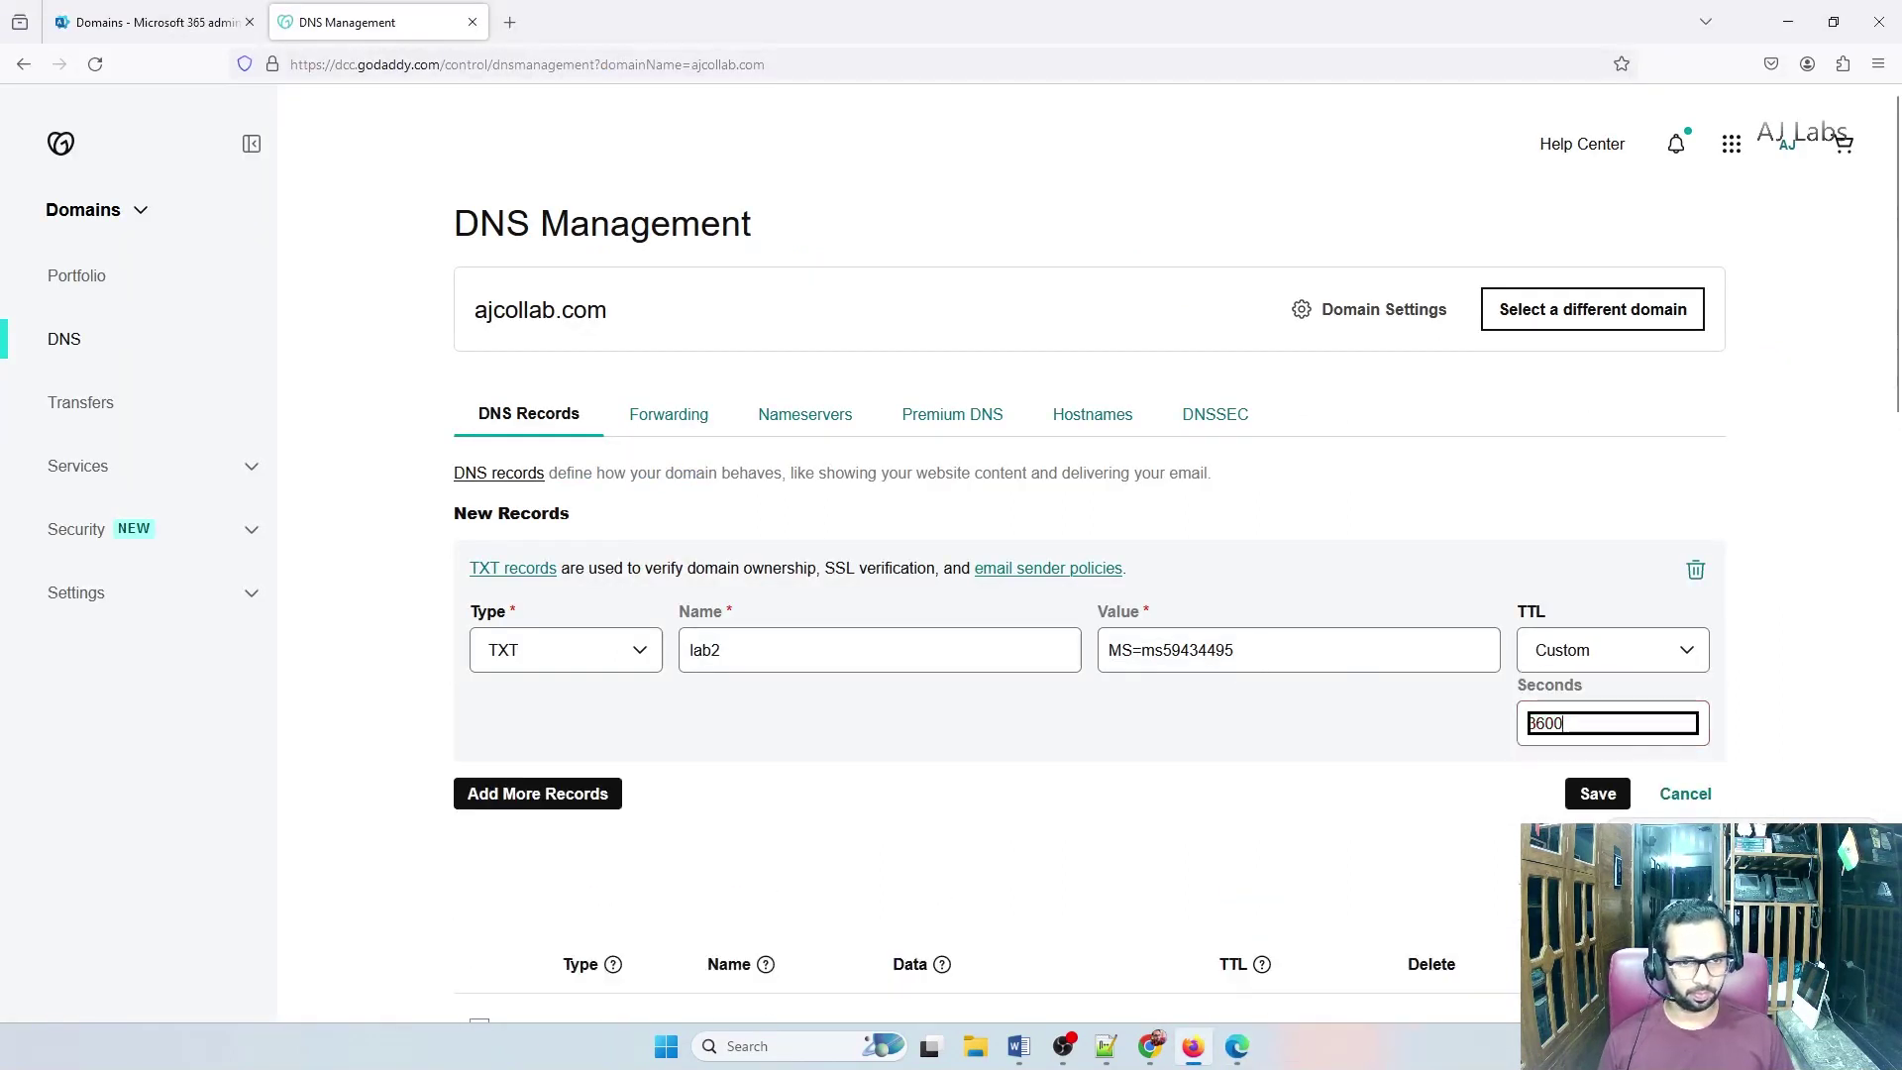
pyautogui.click(1595, 792)
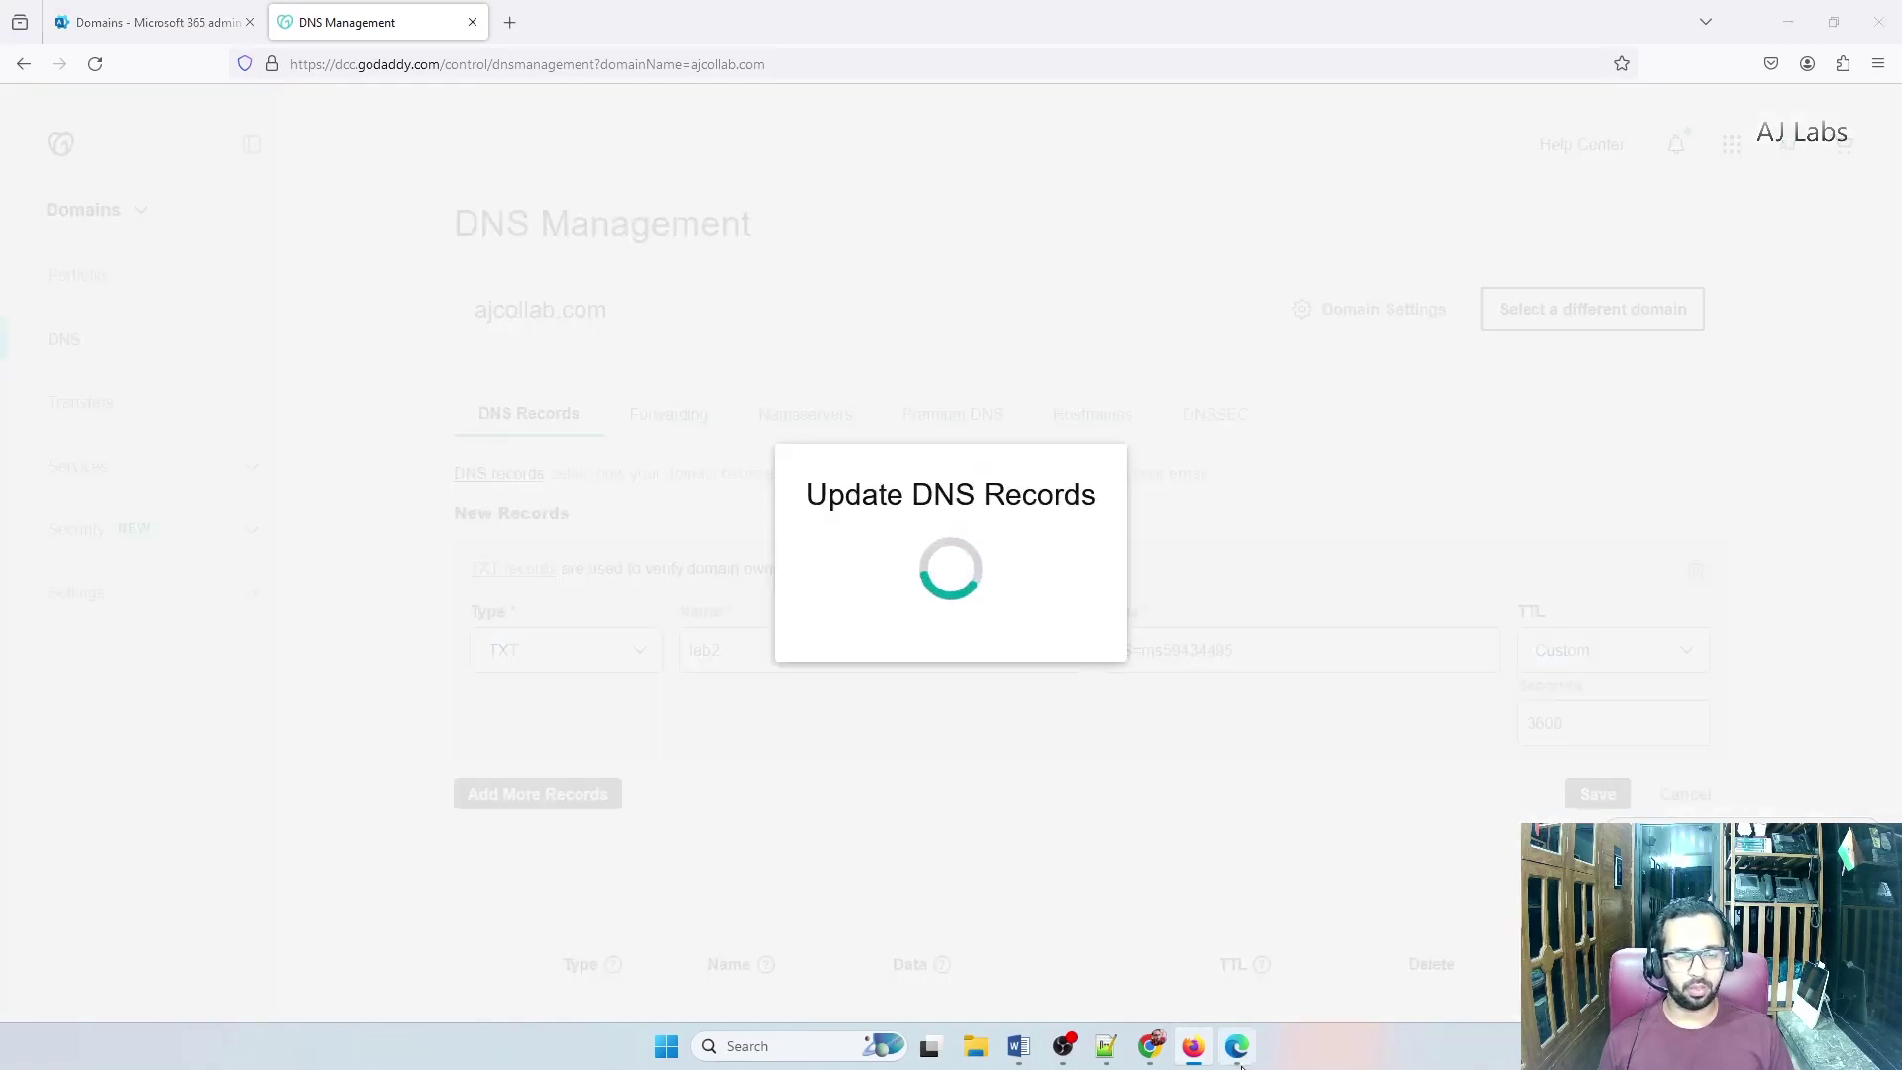
pyautogui.hotkey('alt', 'Tab')
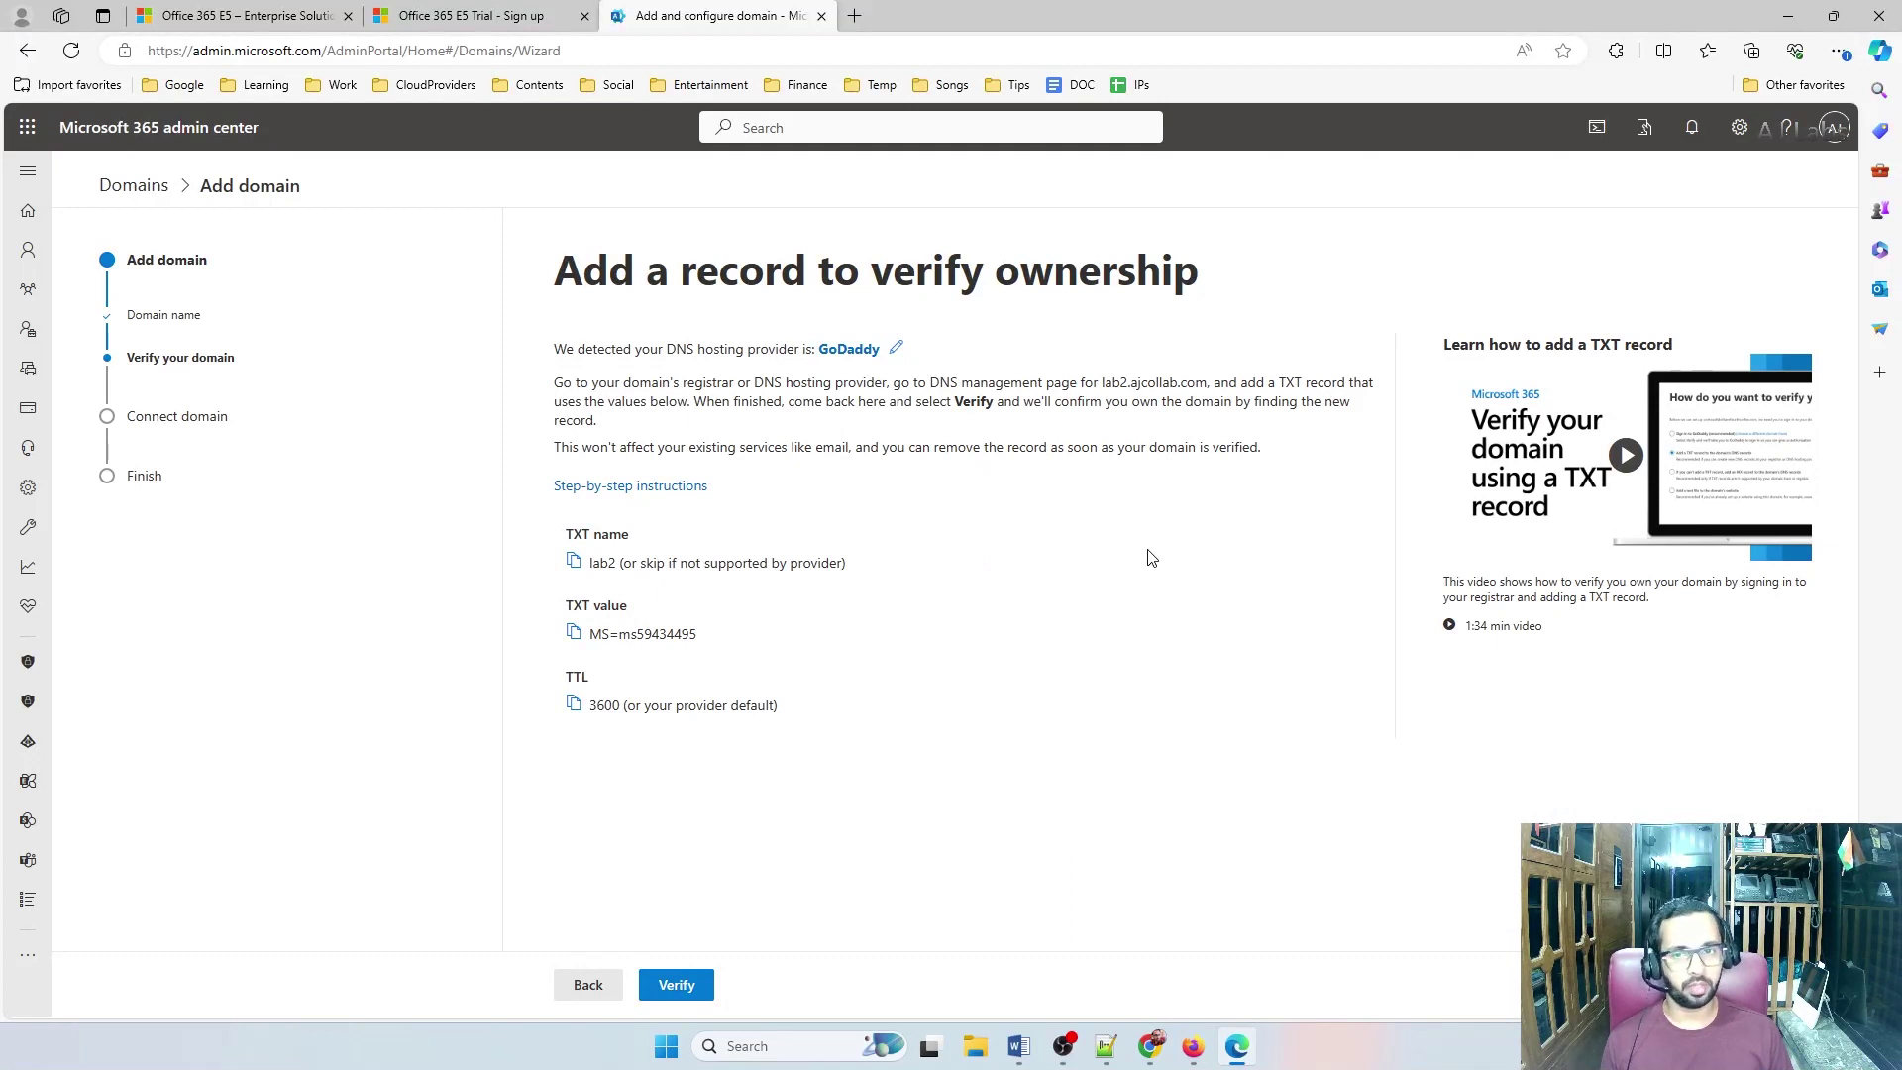
# Verify lab2.ajcollab.com and proceed to adding your own DNS records
pyautogui.click(696, 998)
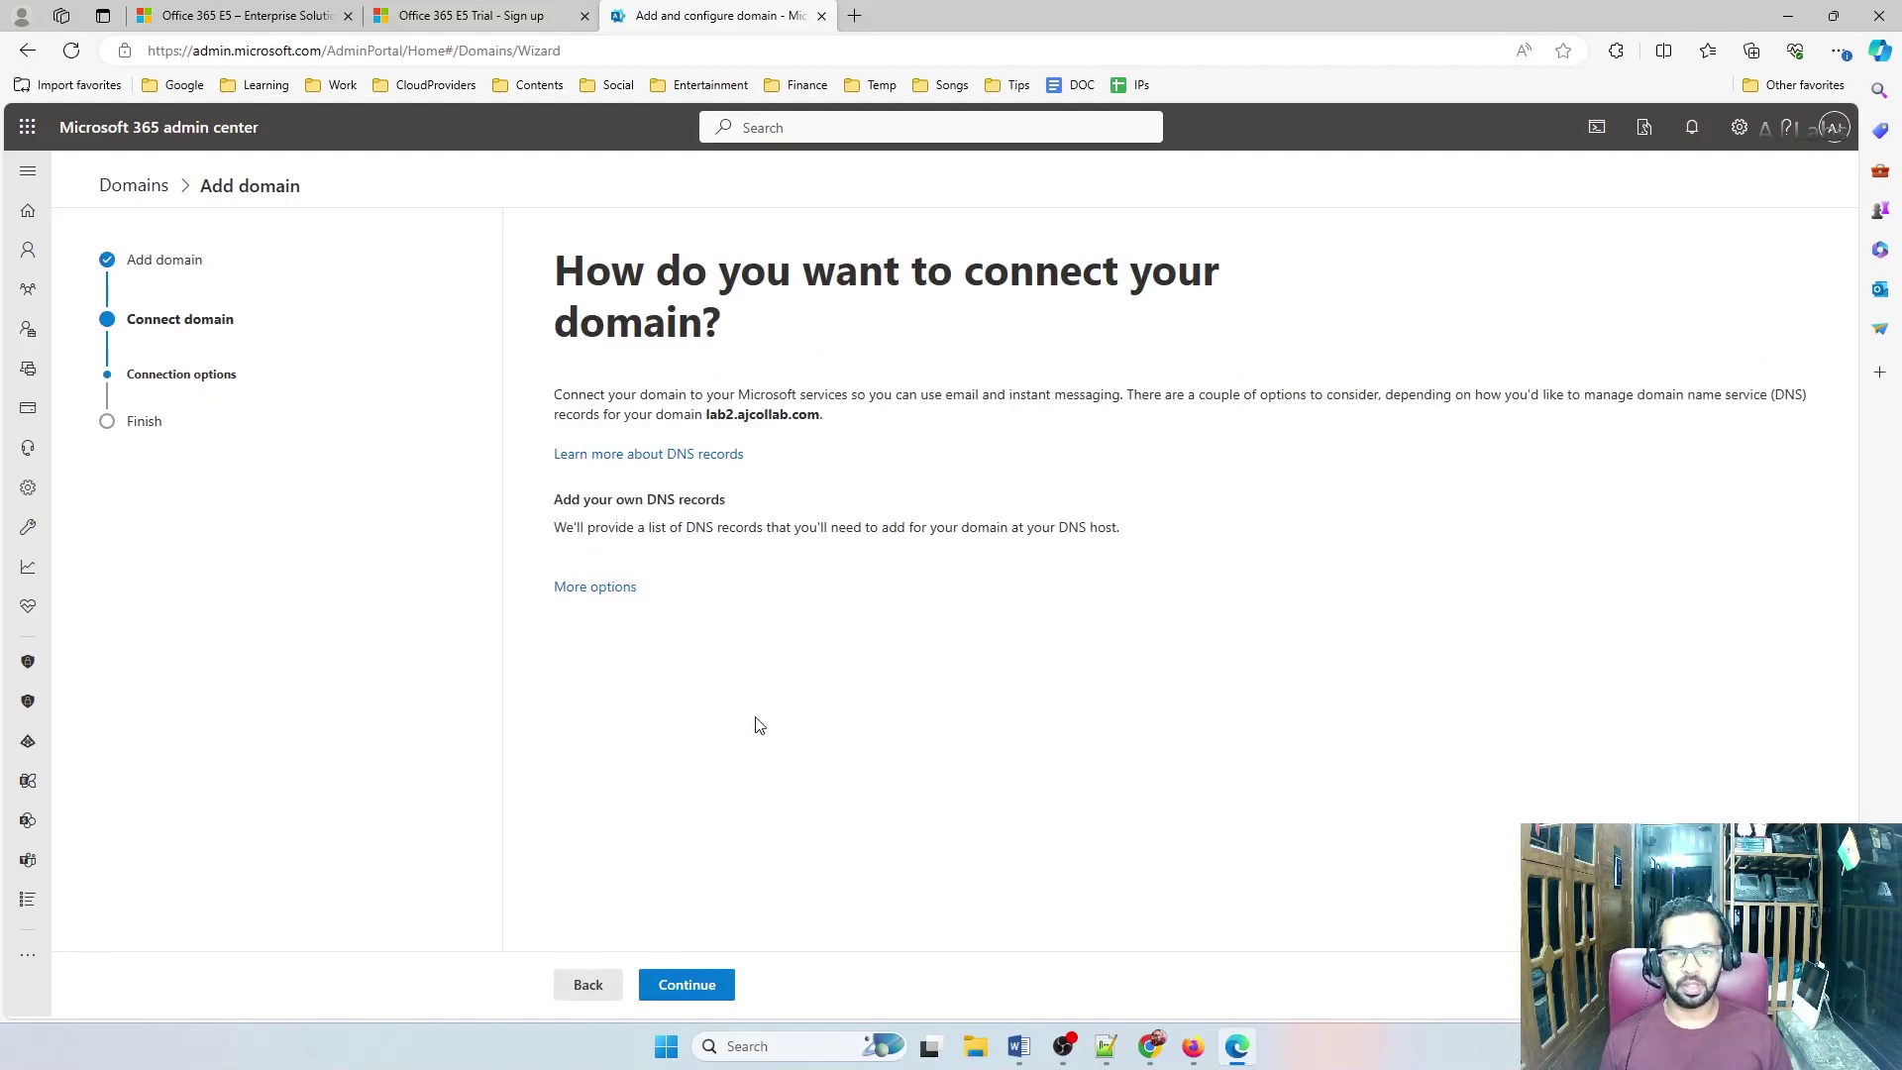
pyautogui.click(693, 990)
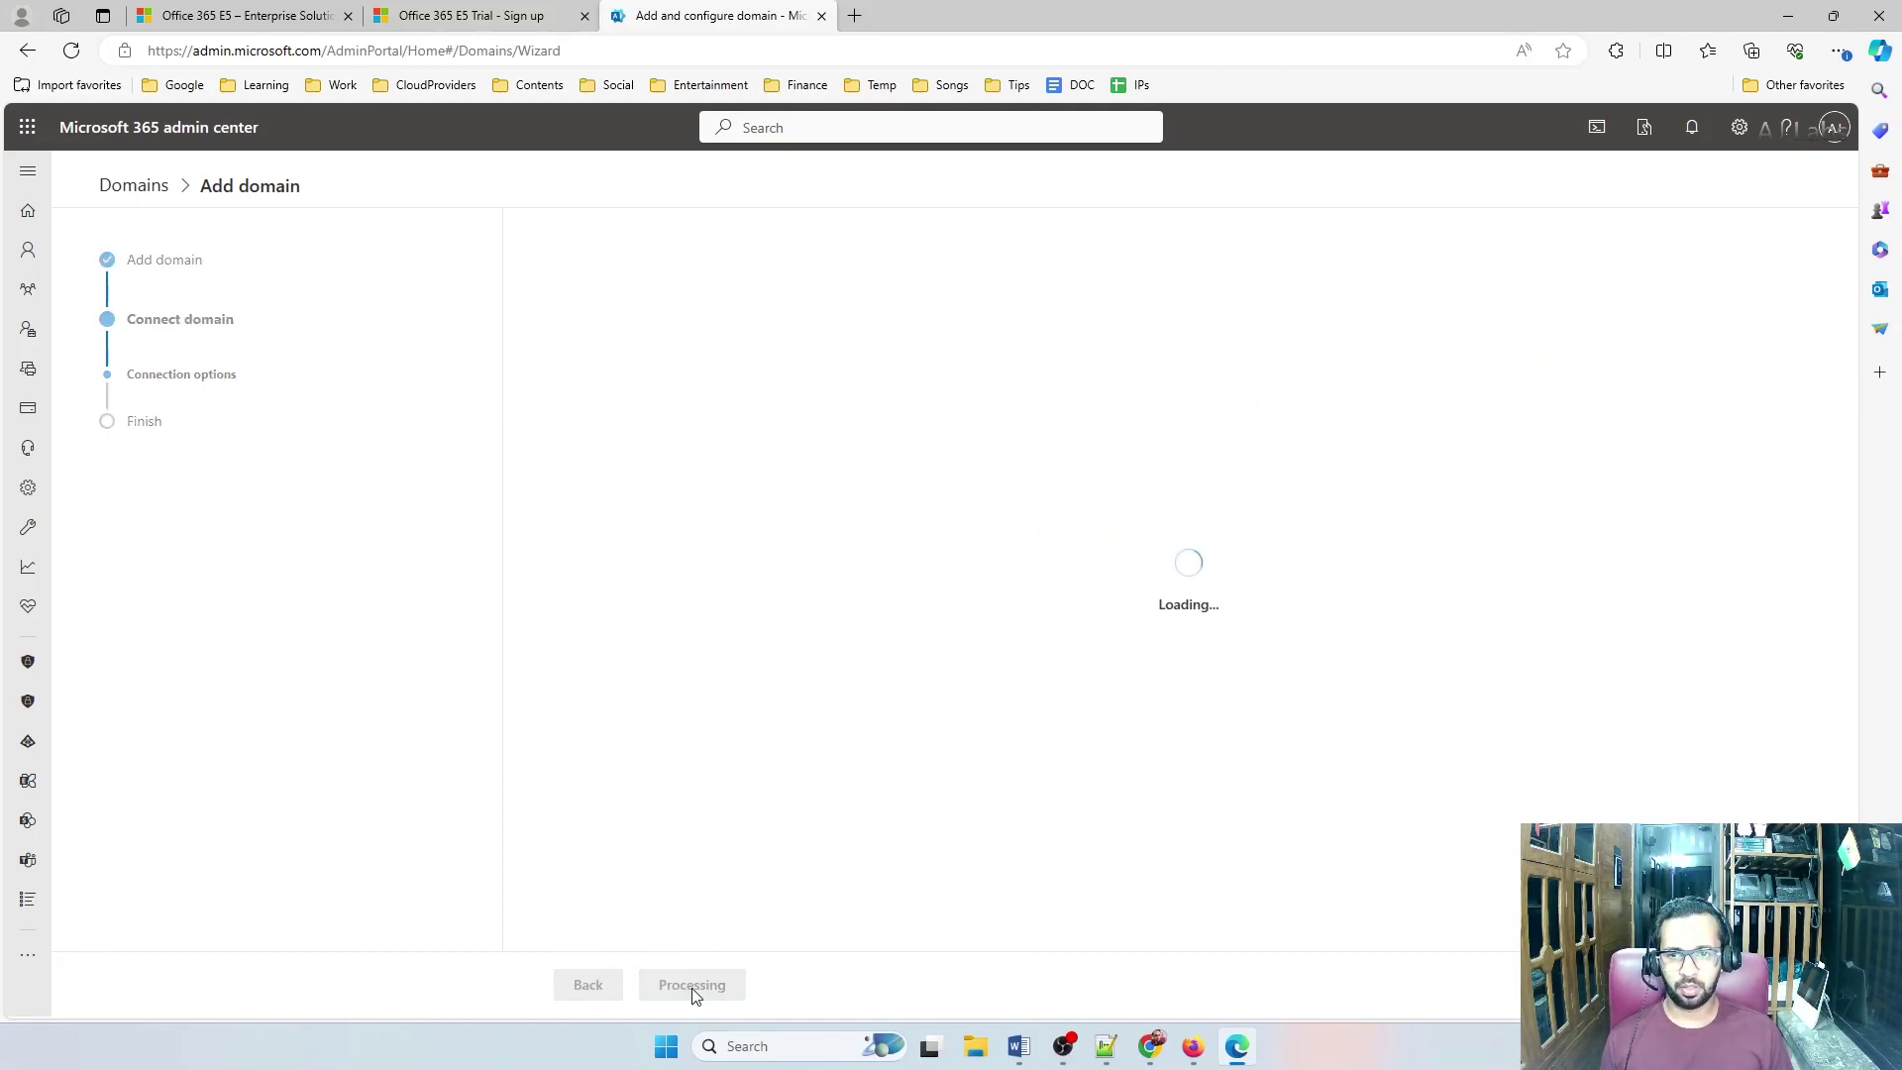
pyautogui.scroll(-3, 996, 473)
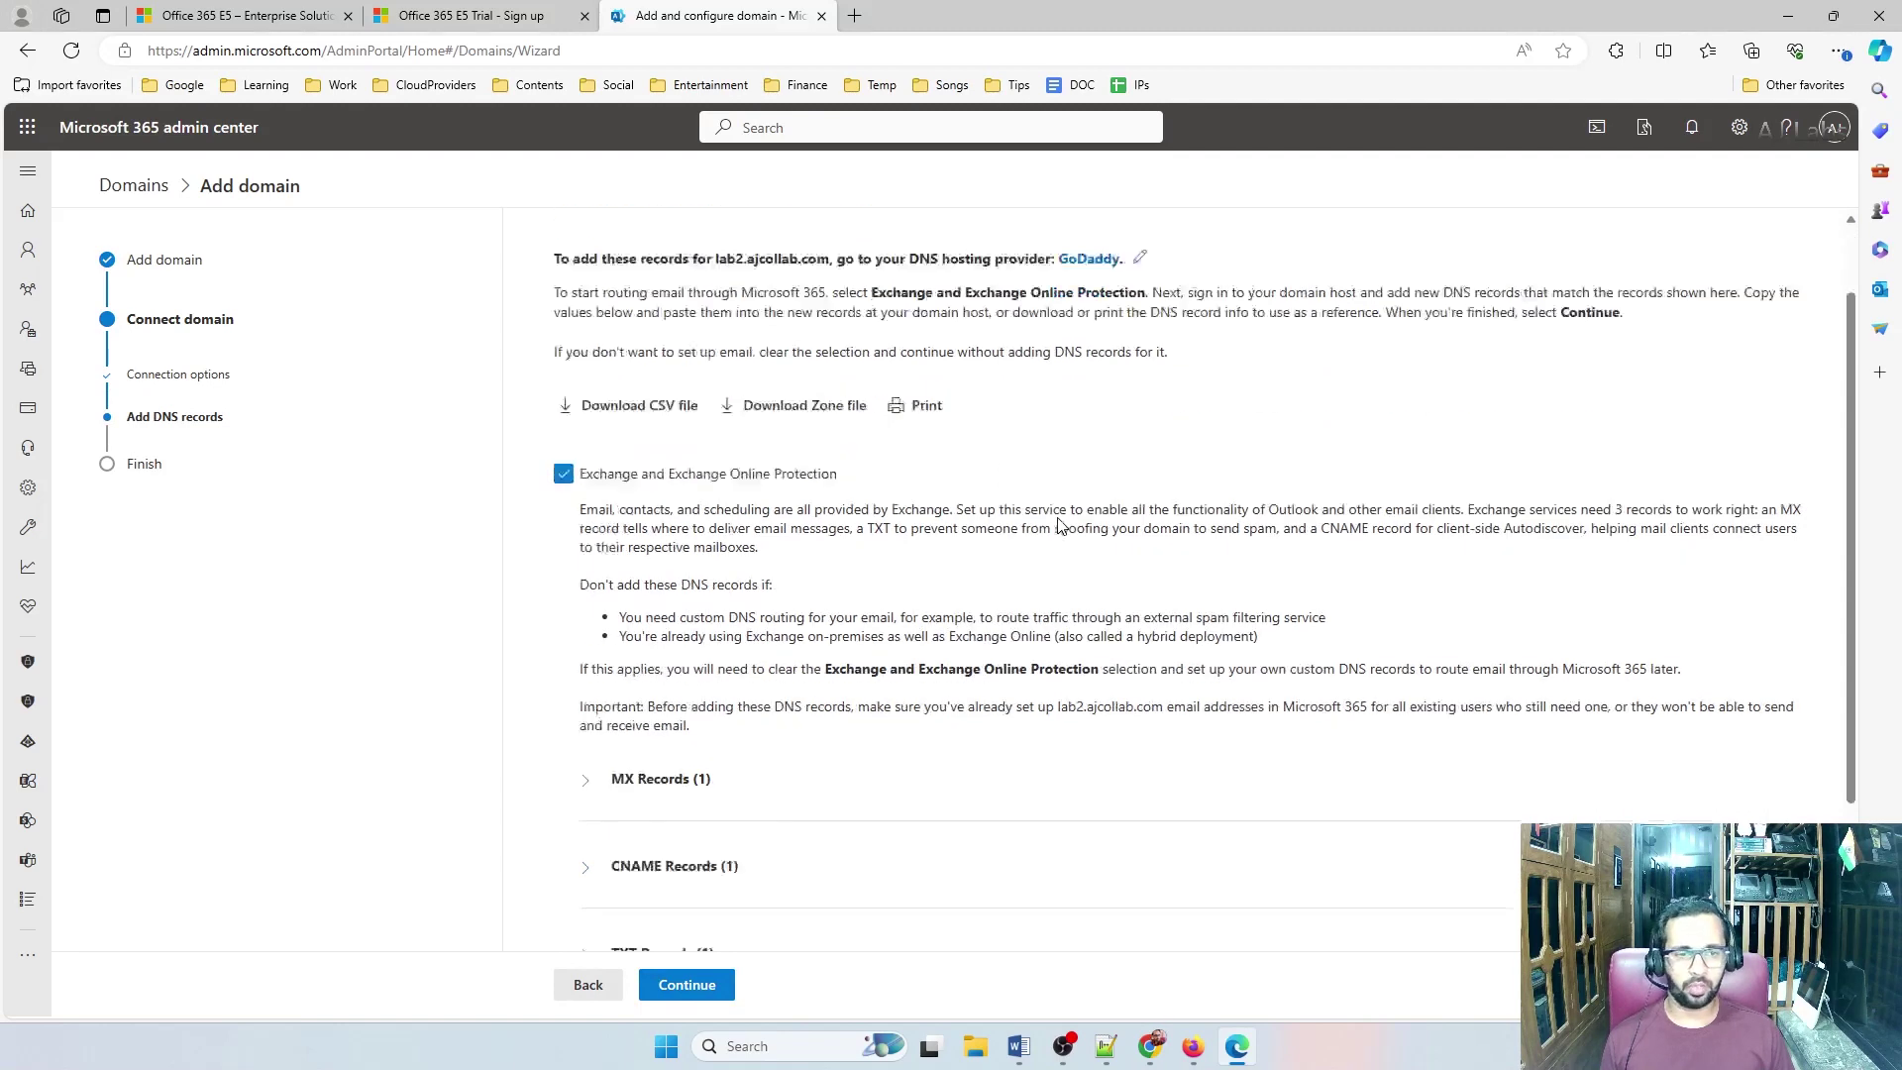
pyautogui.scroll(-1, 556, 347)
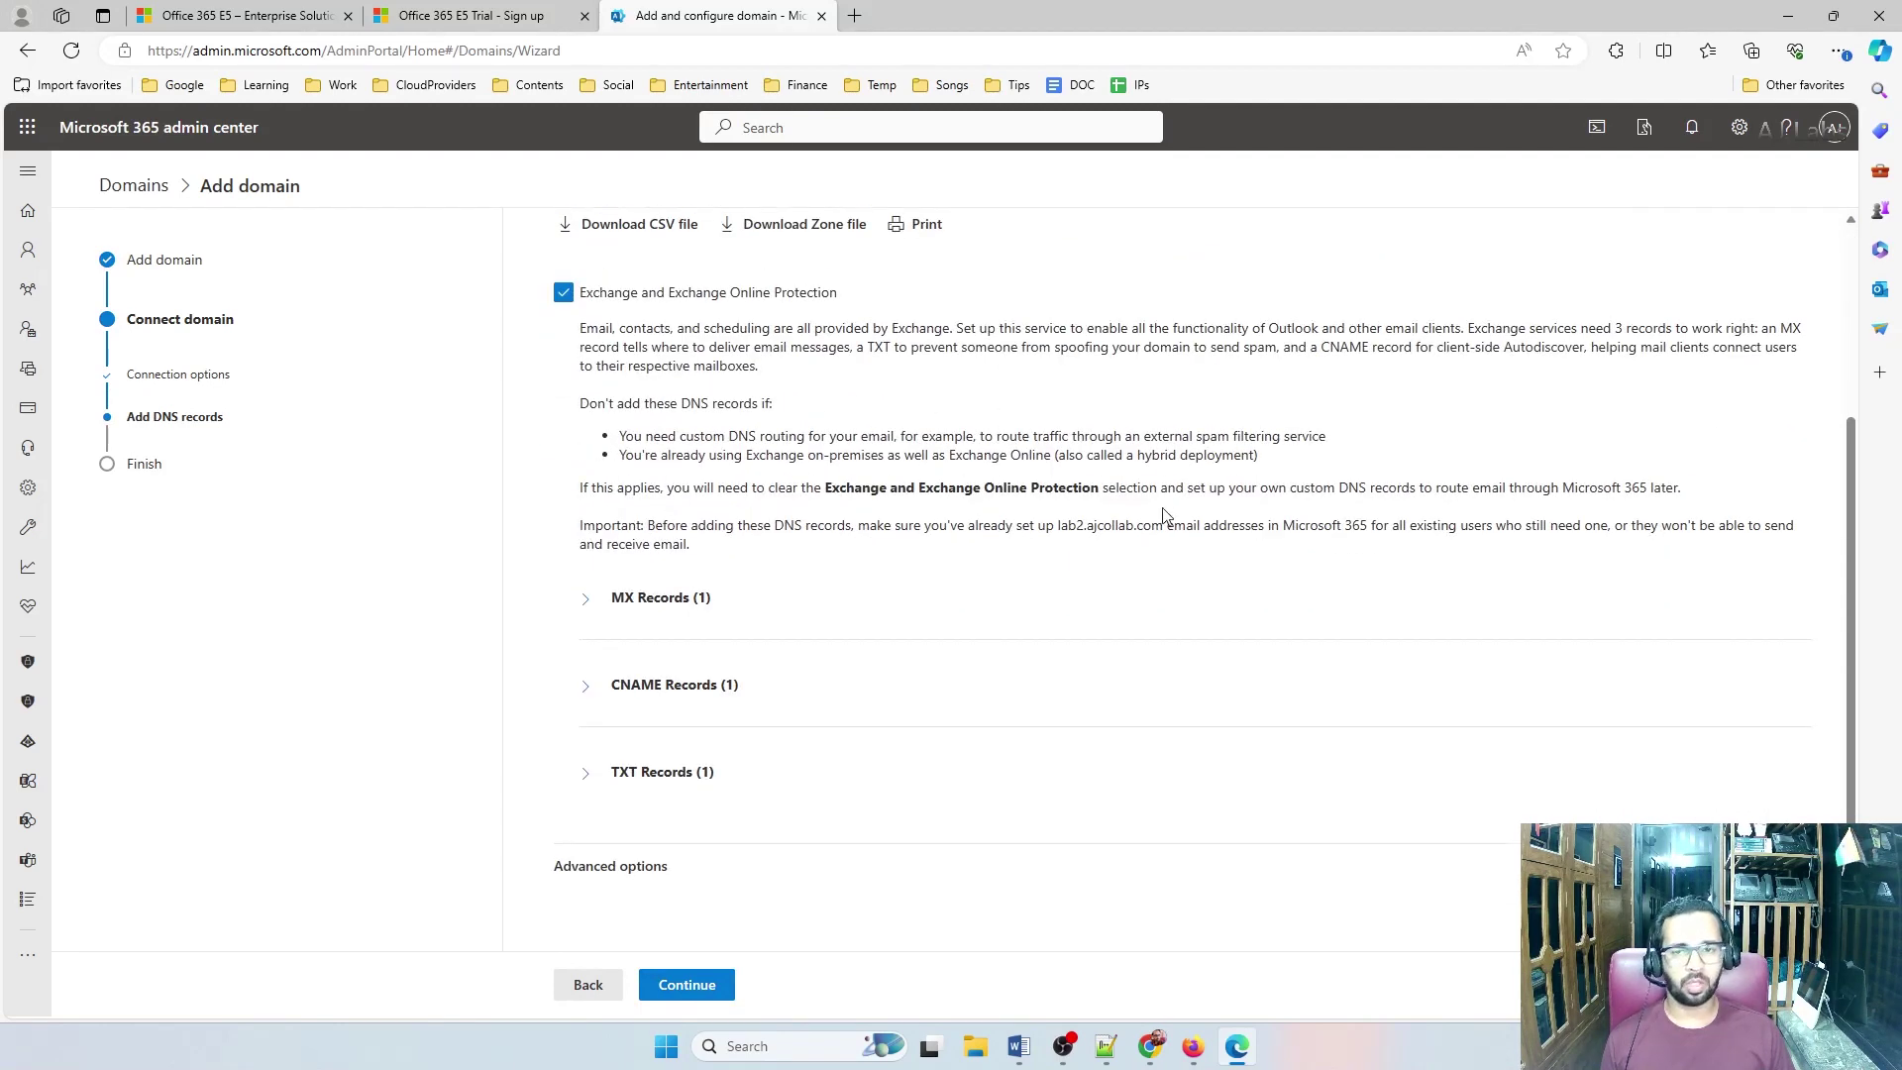
pyautogui.scroll(3, 1163, 515)
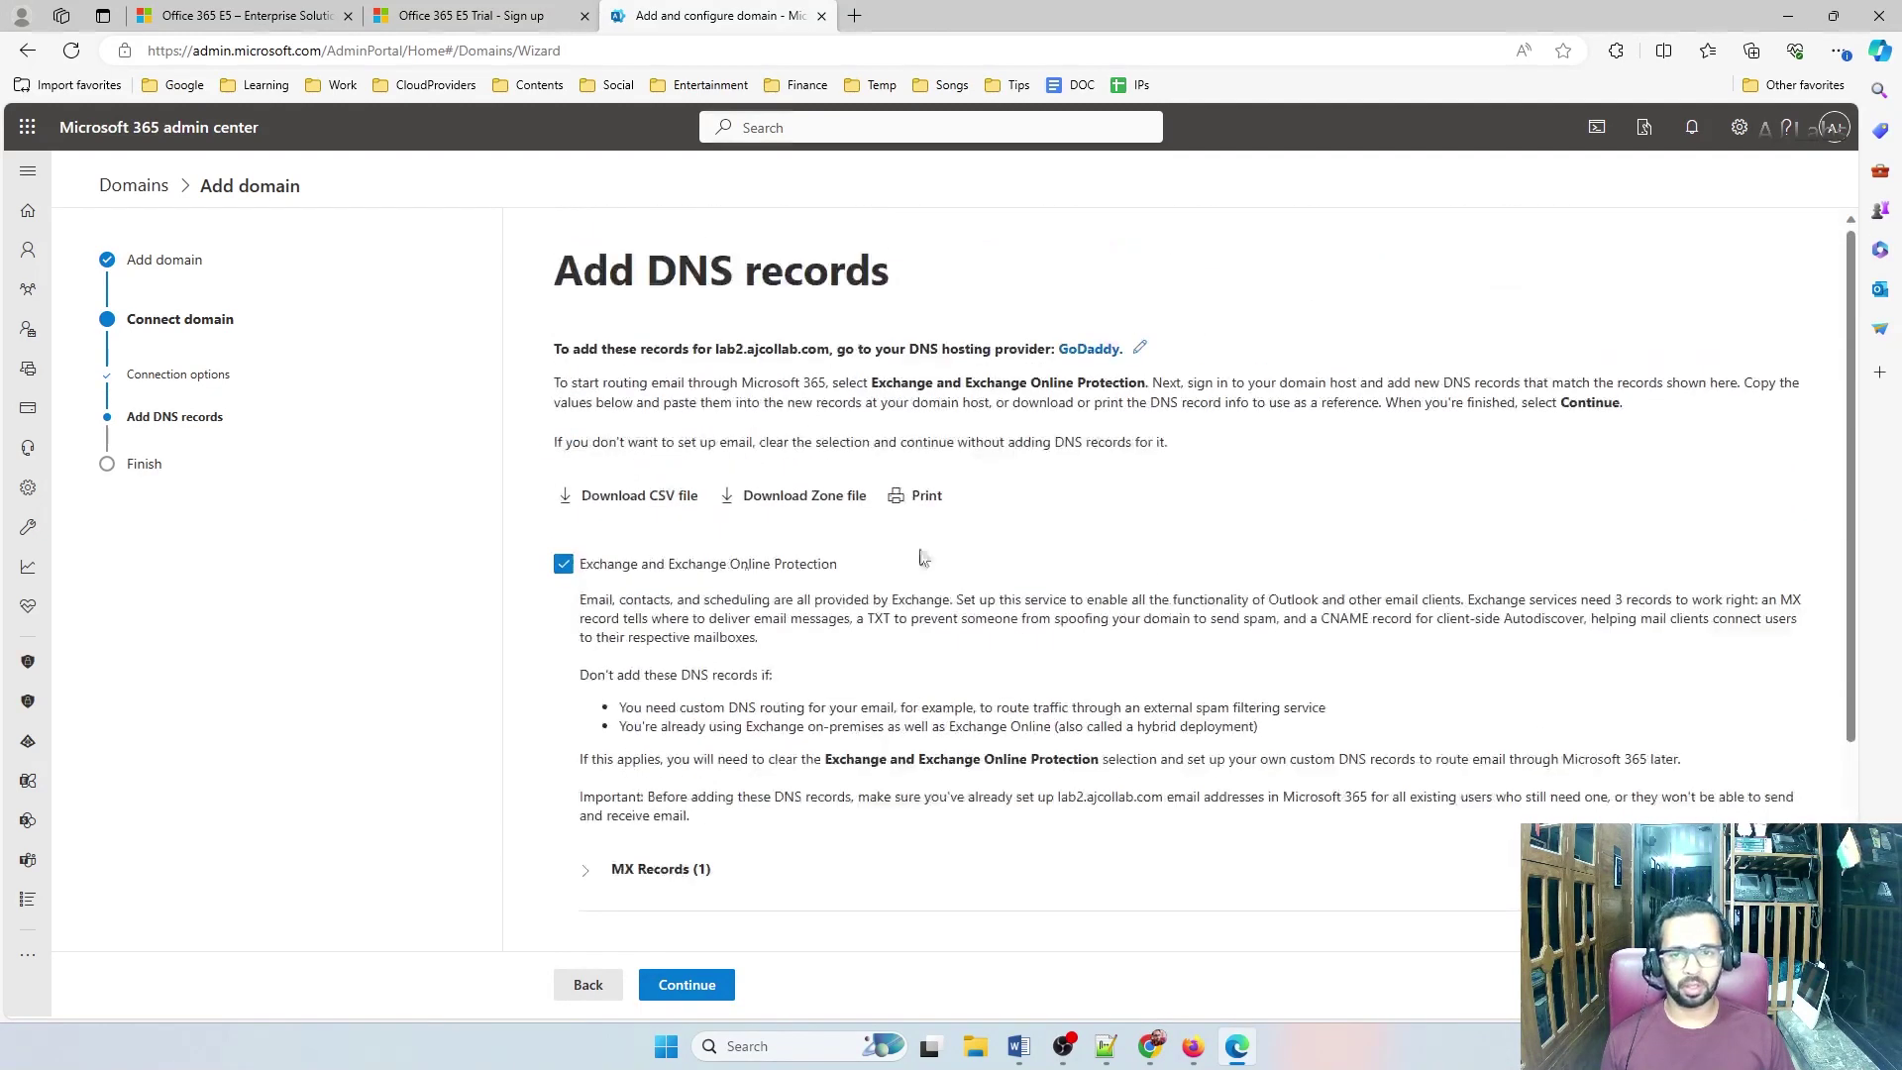
# Deselect Exchange, select Skype for Business, and expand its CNAME and SRV record details
pyautogui.click(563, 565)
pyautogui.click(610, 628)
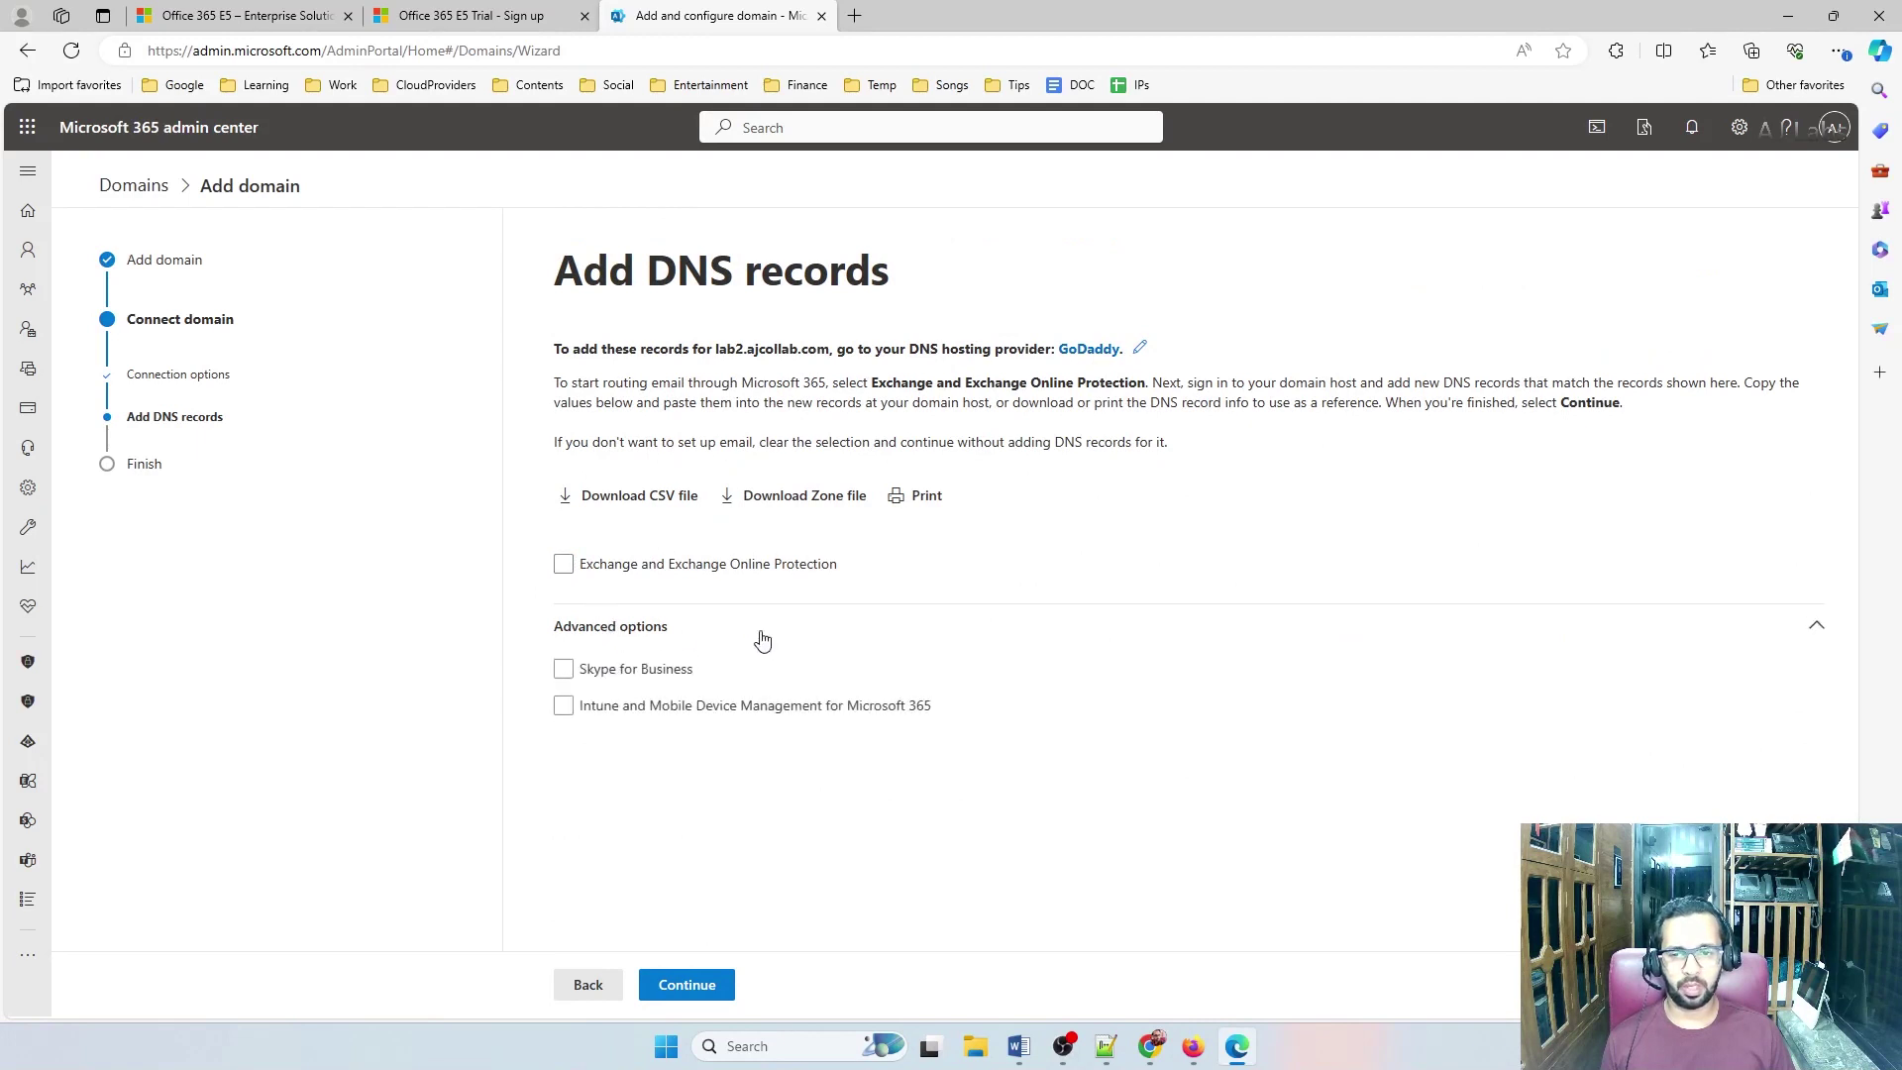
pyautogui.click(565, 671)
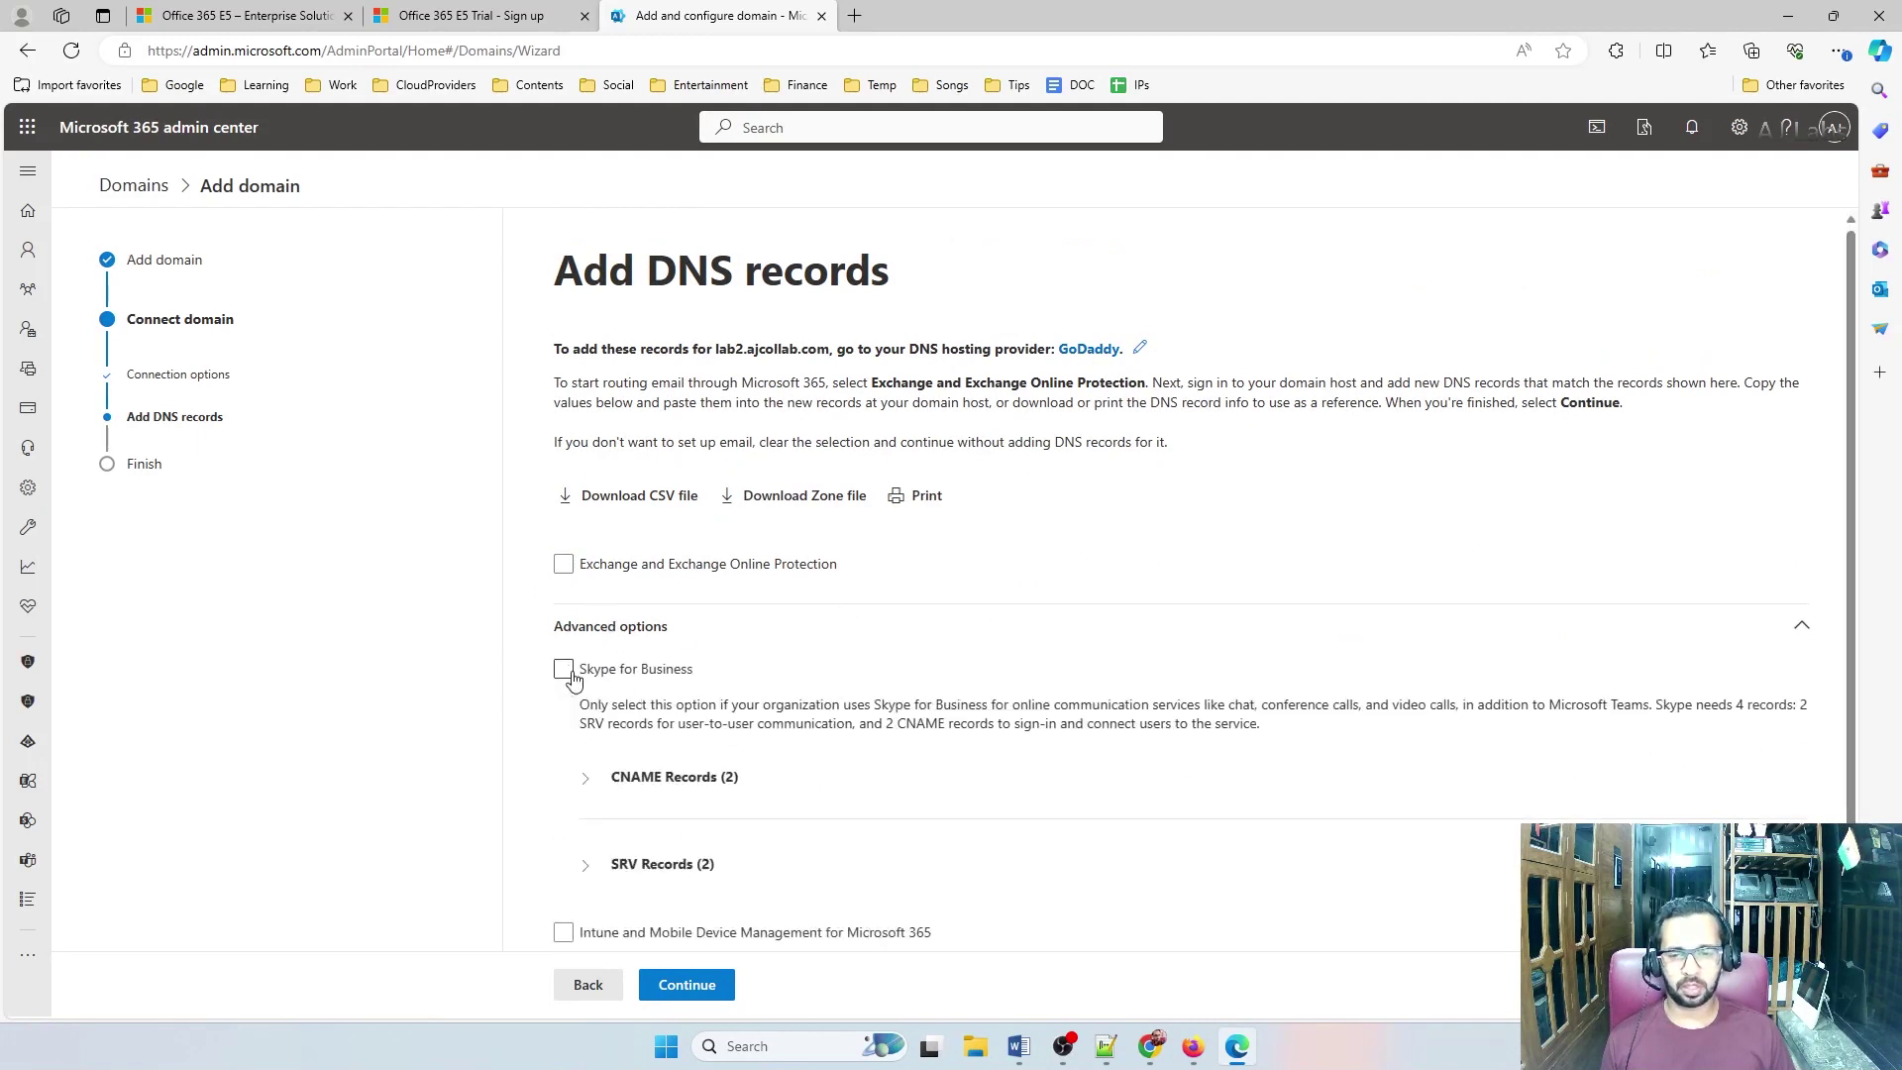
pyautogui.scroll(-1, 574, 678)
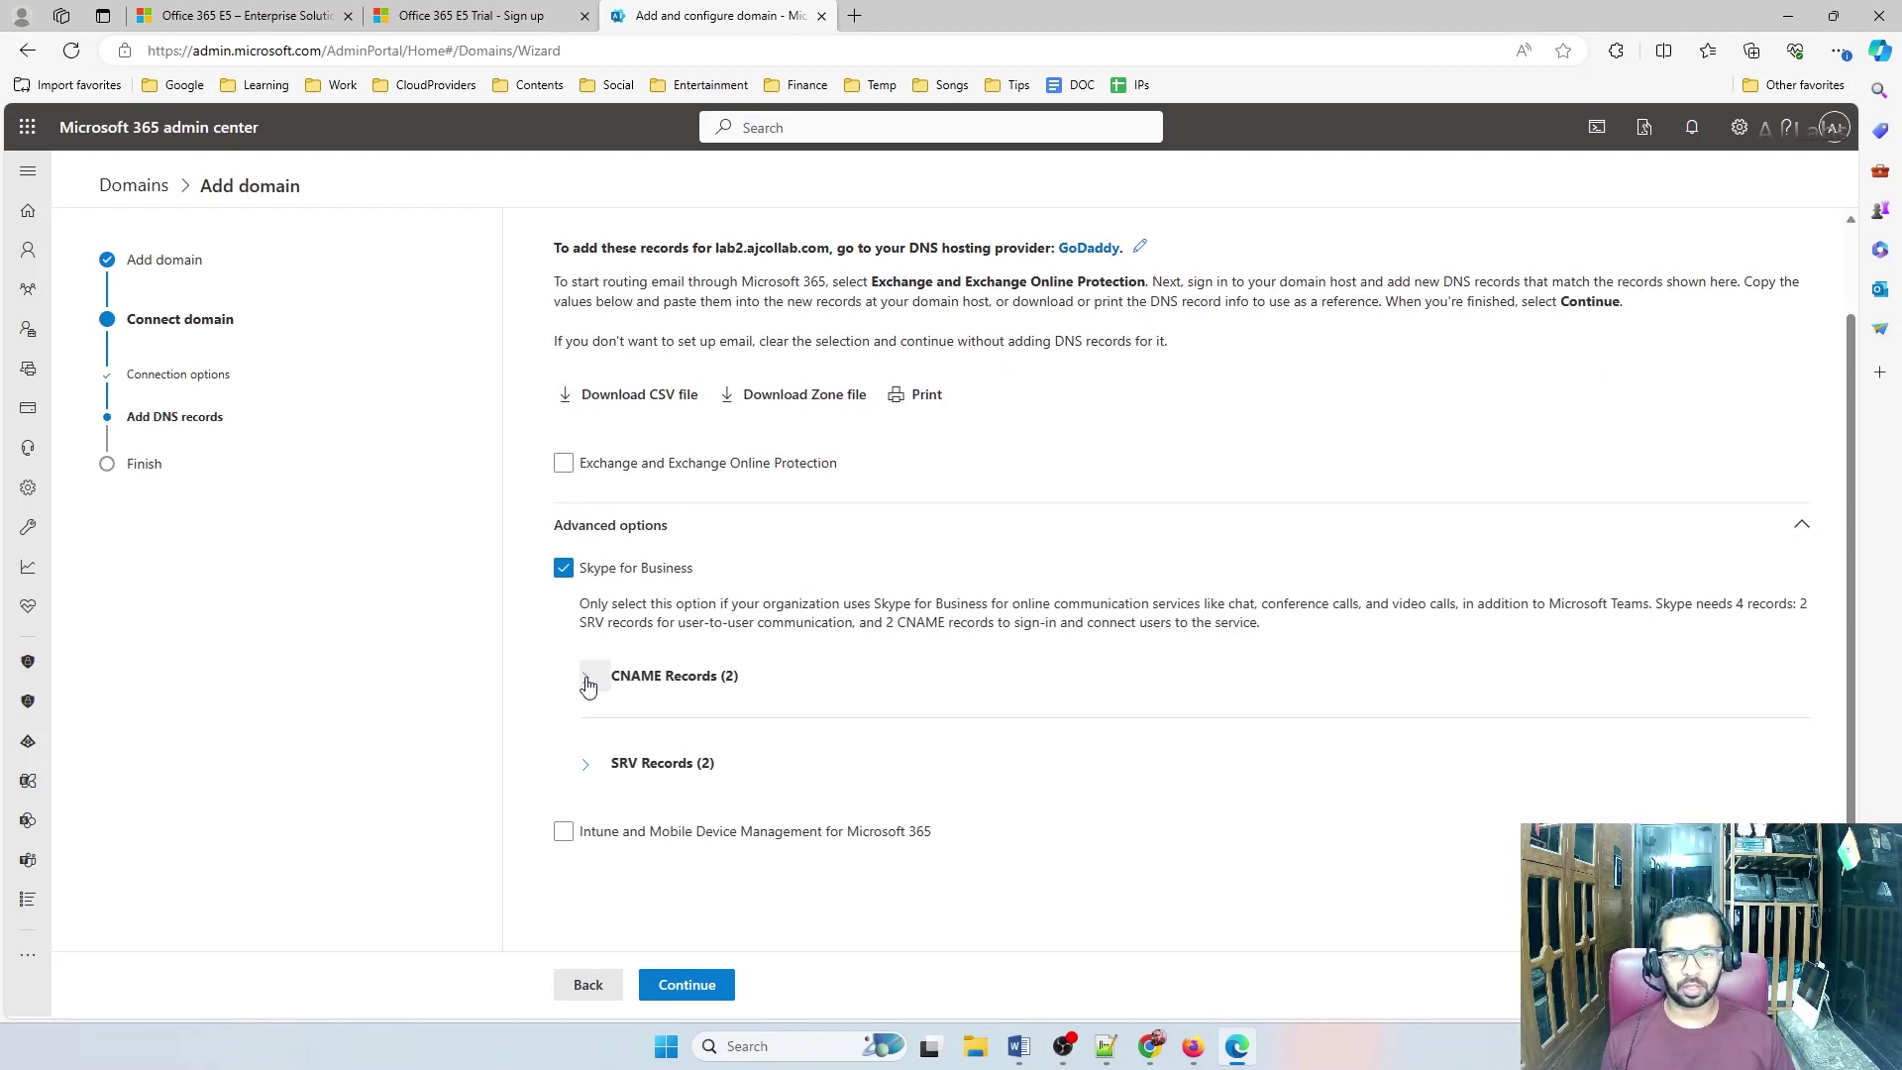
pyautogui.click(584, 676)
pyautogui.scroll(-2, 587, 723)
pyautogui.click(588, 763)
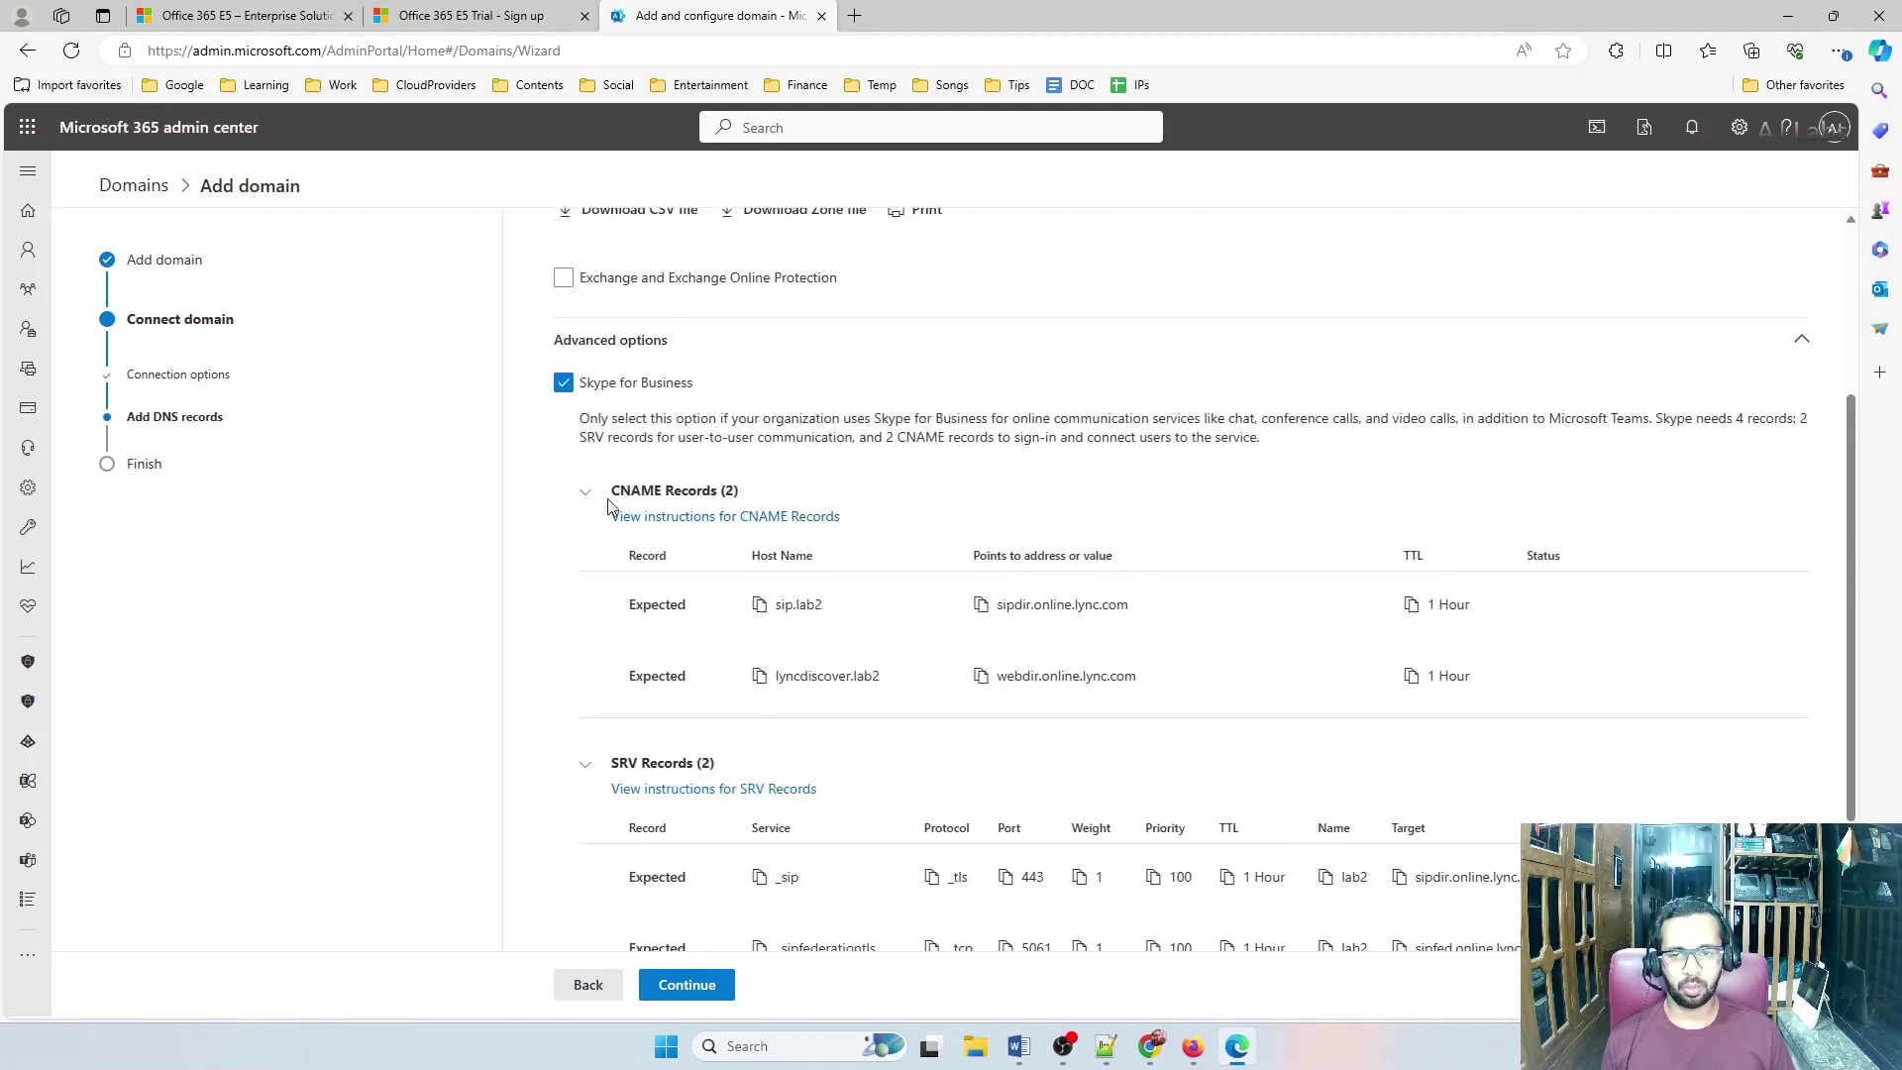
pyautogui.scroll(-2, 842, 624)
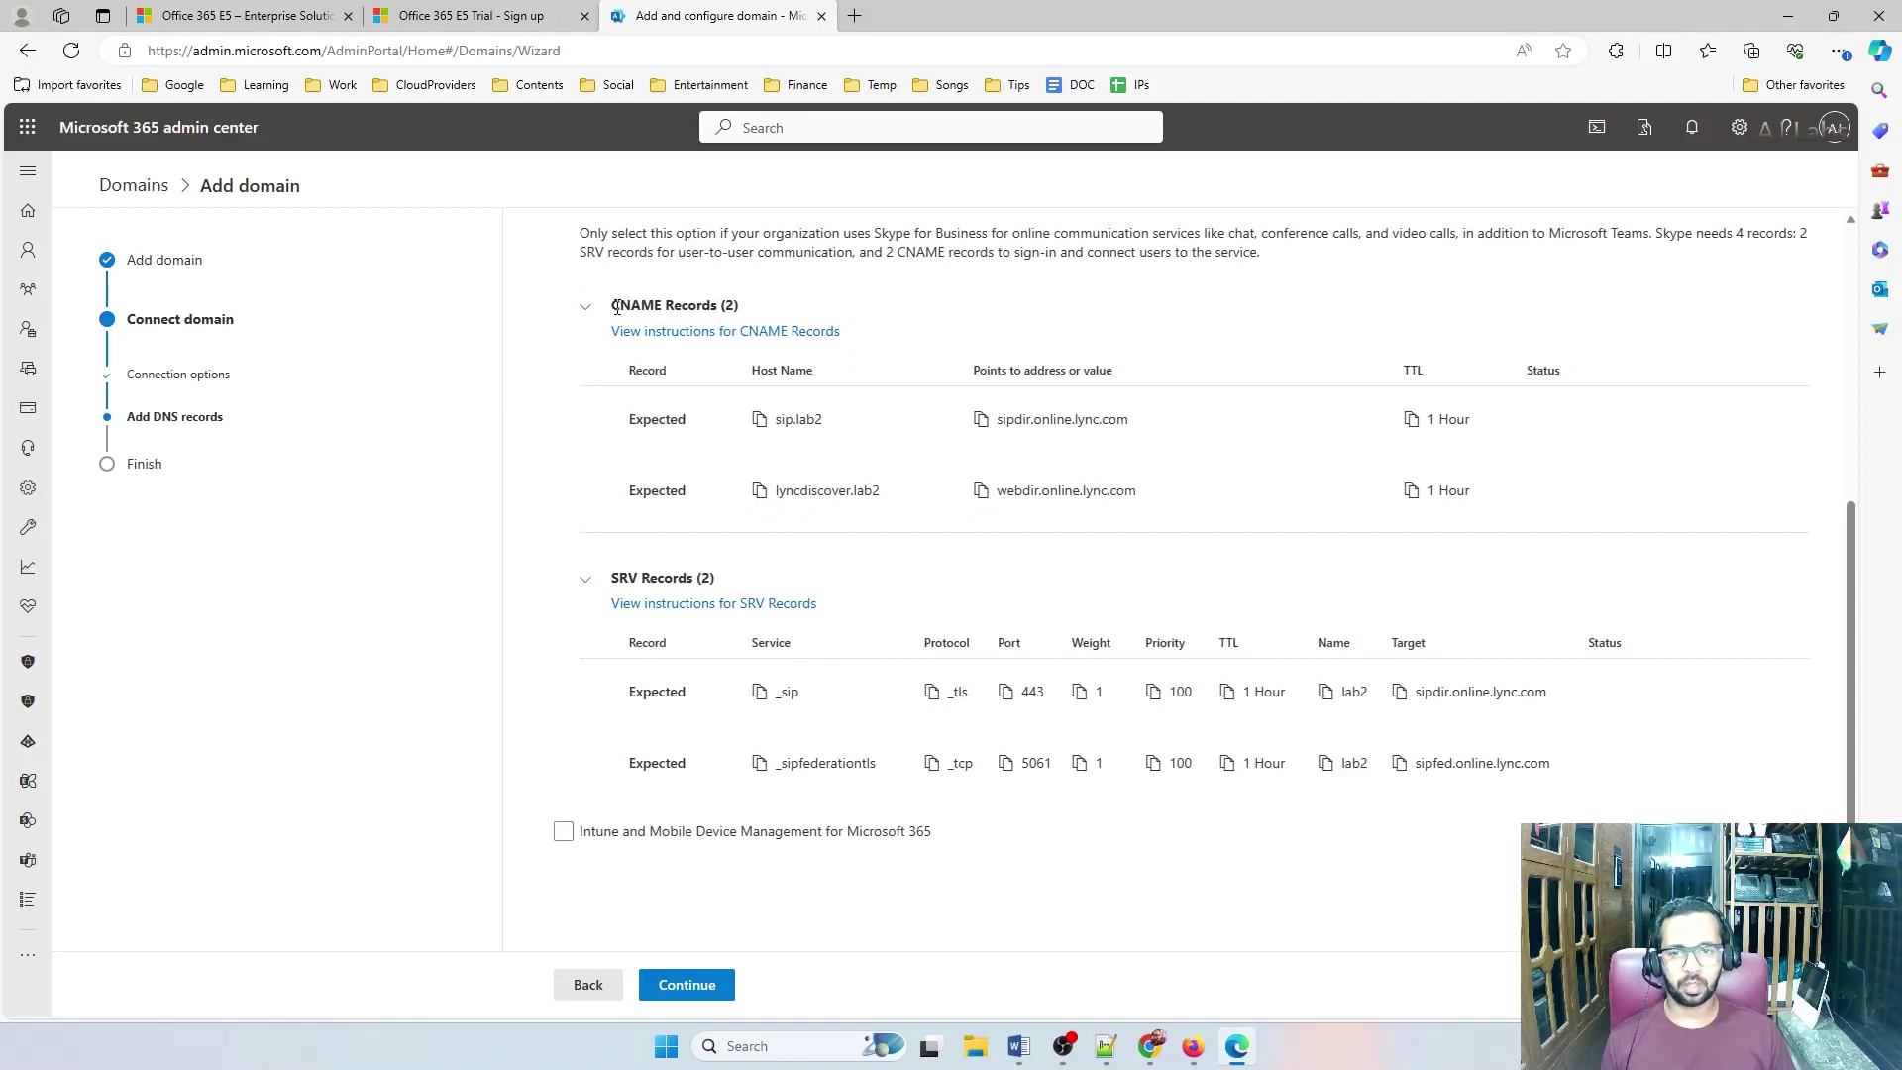
pyautogui.click(759, 421)
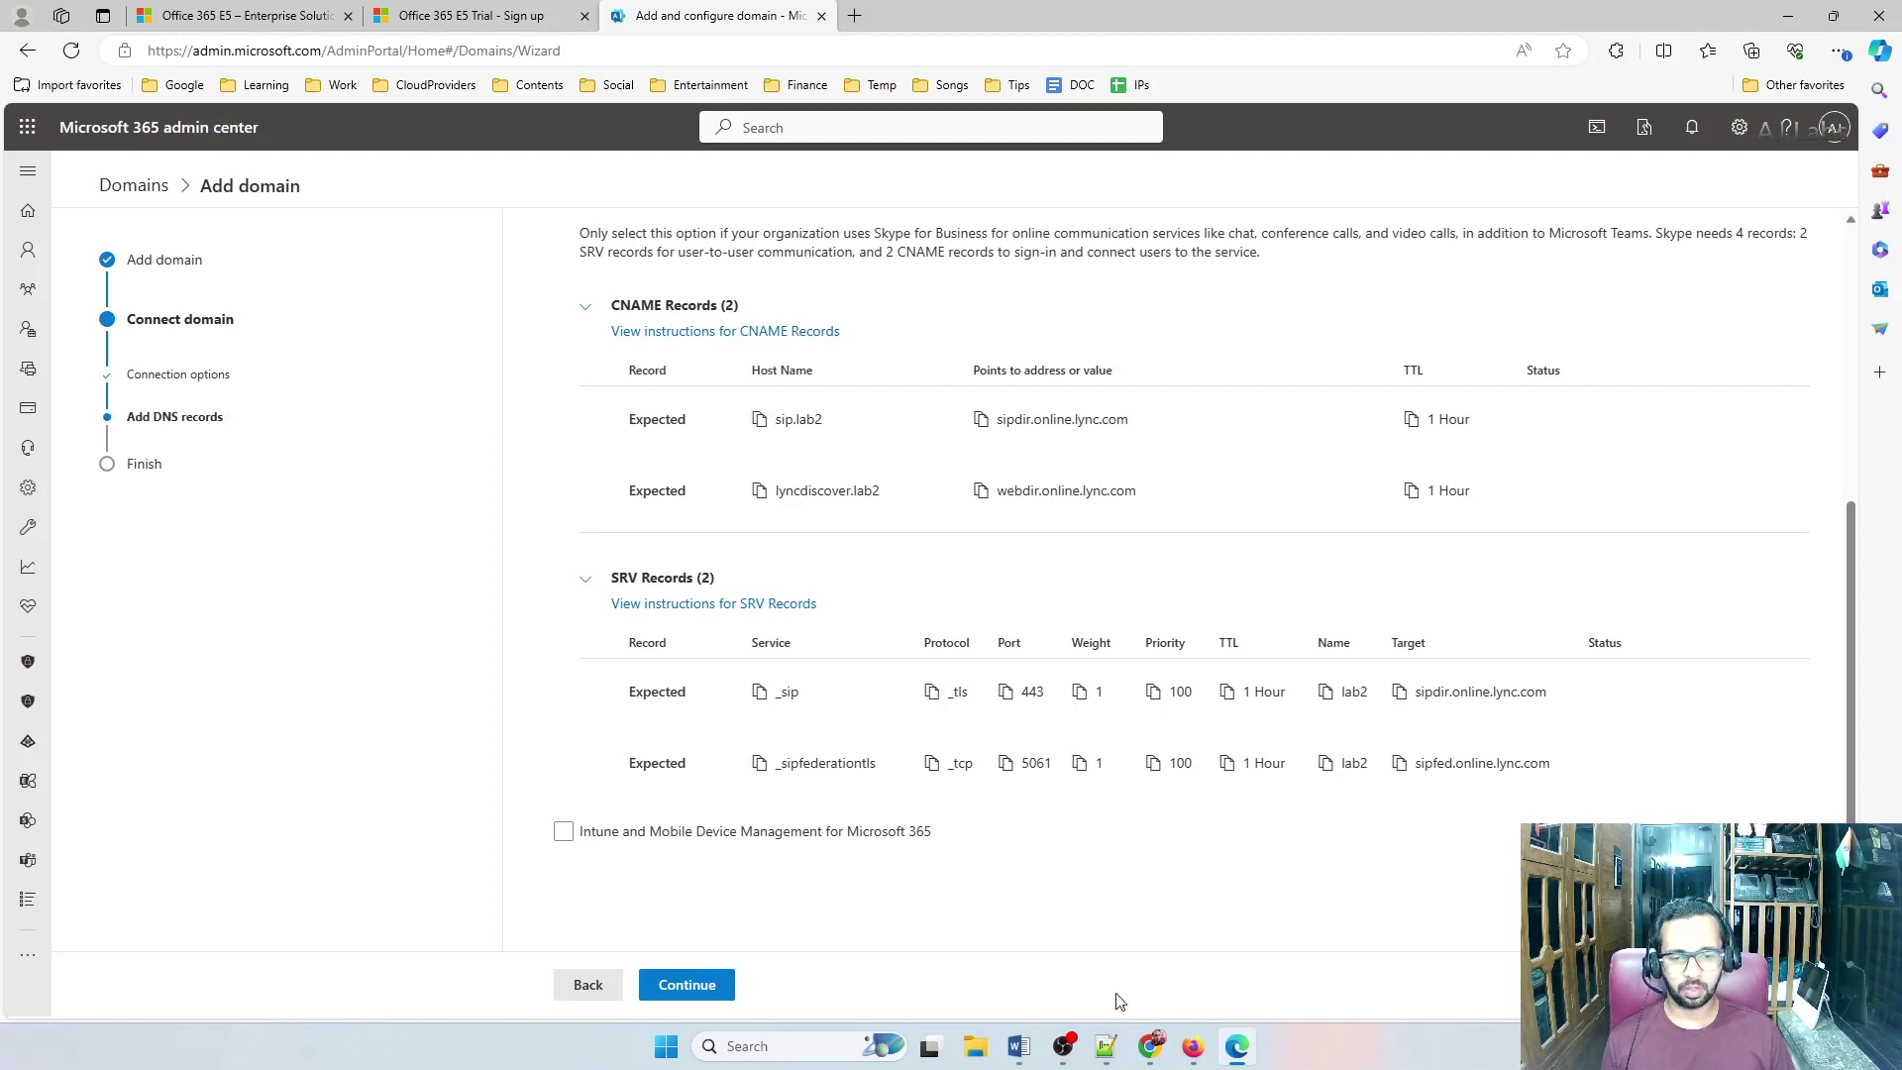
# Add a new CNAME record in GoDaddy named sip.lab2
pyautogui.click(1193, 1046)
pyautogui.click(569, 519)
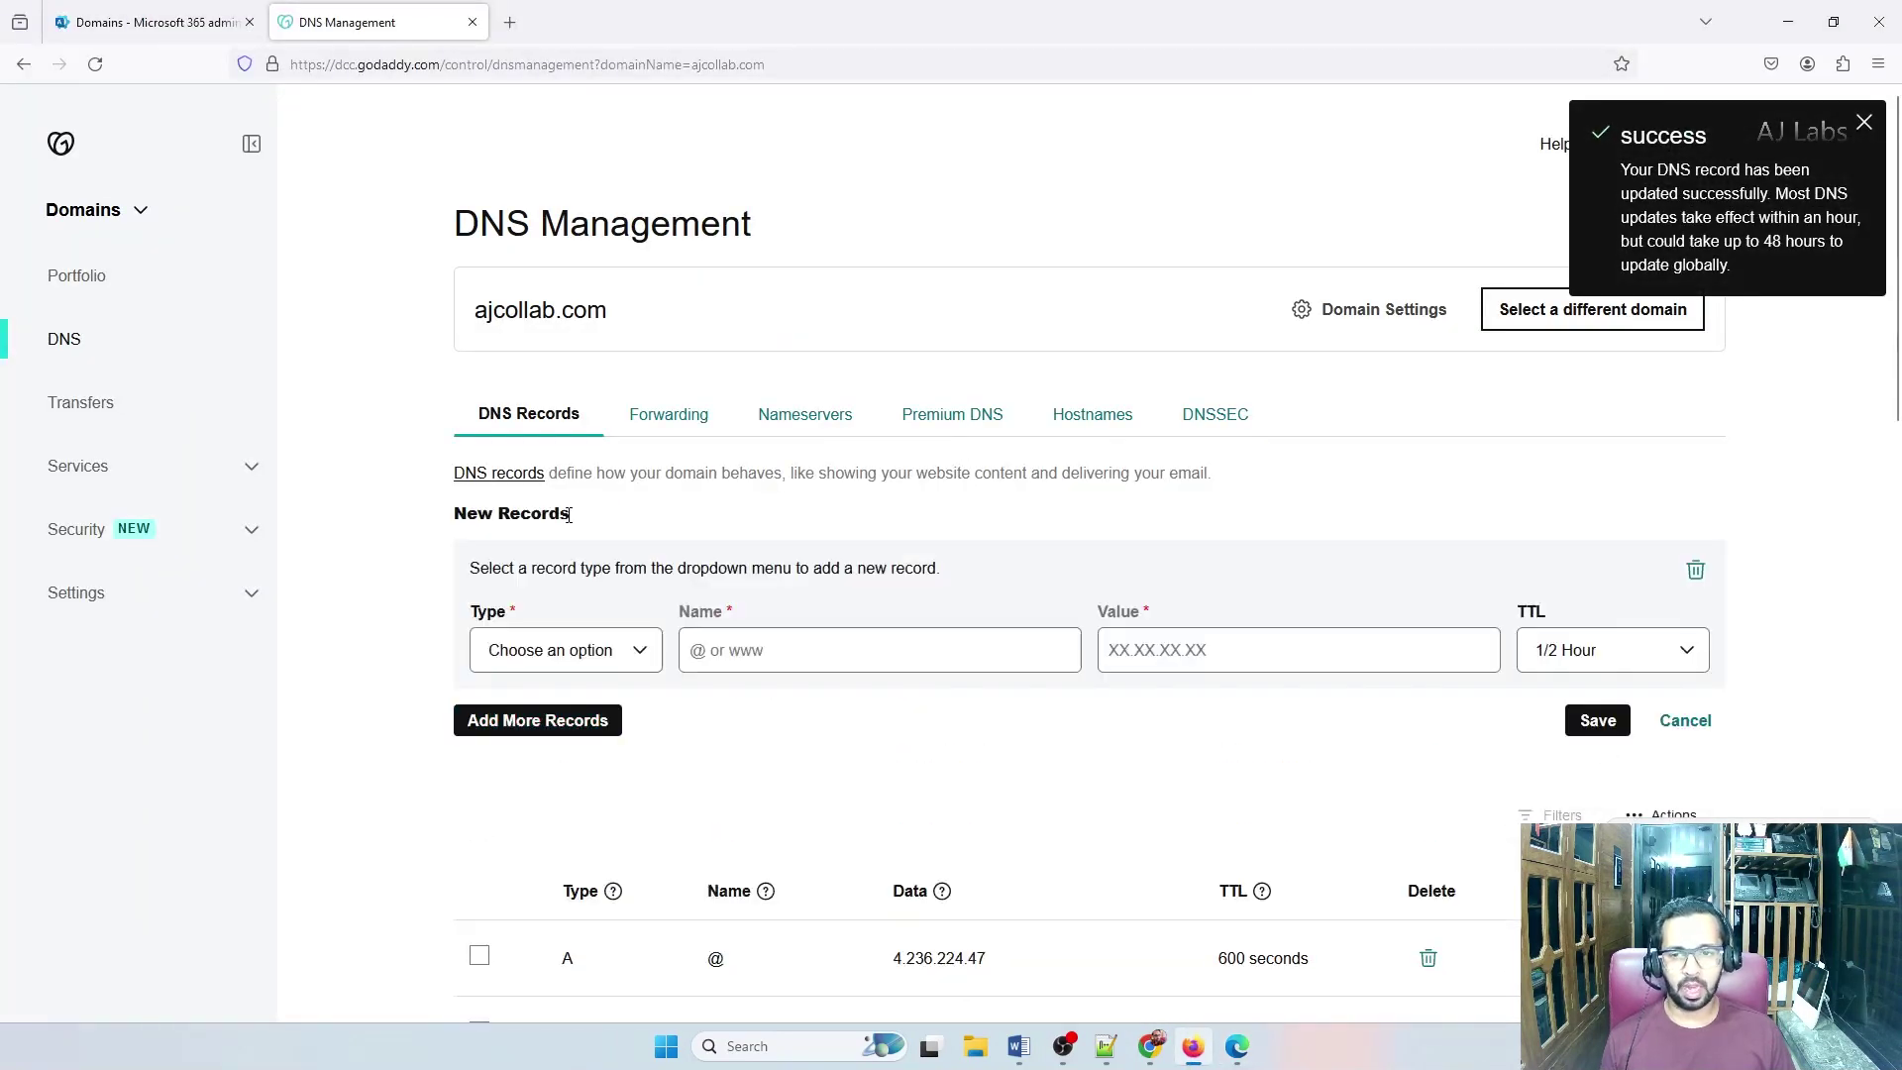
pyautogui.click(590, 650)
pyautogui.click(535, 785)
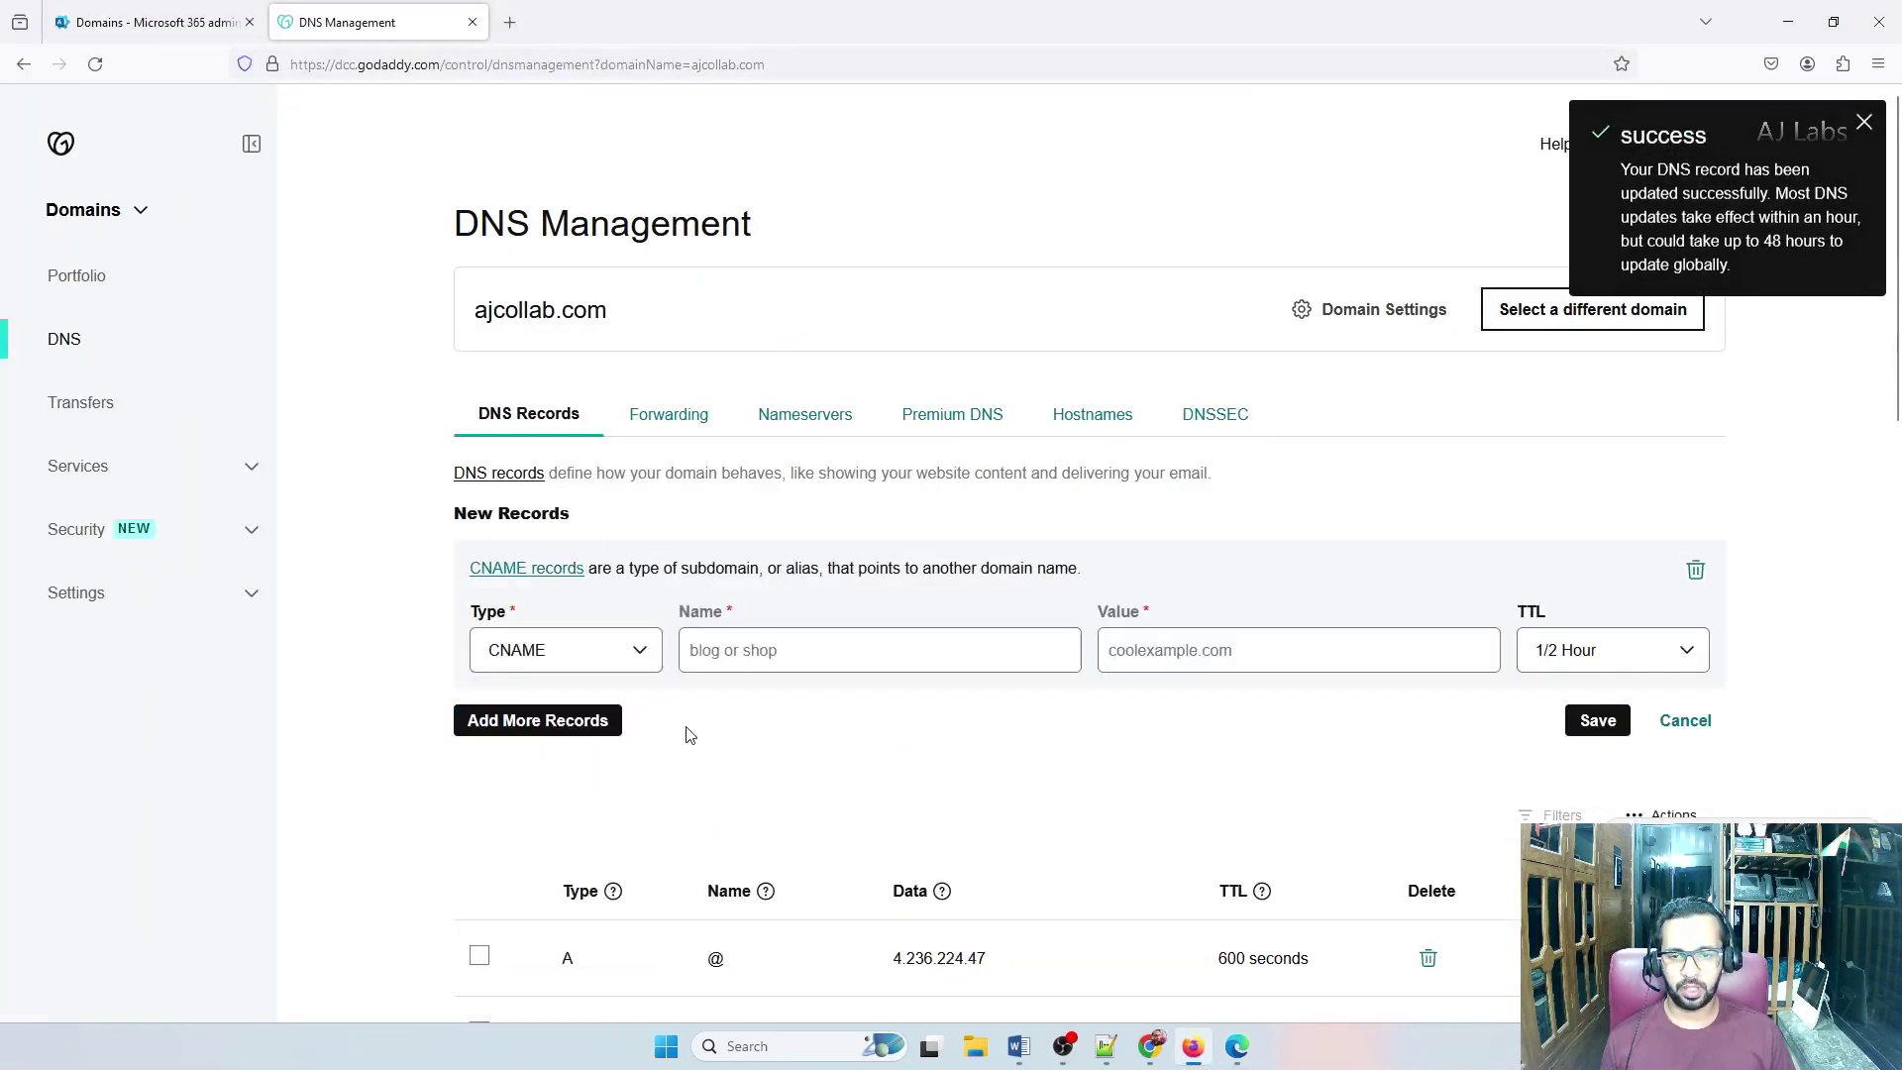
pyautogui.click(757, 650)
pyautogui.hotkey('ctrl', 'v')
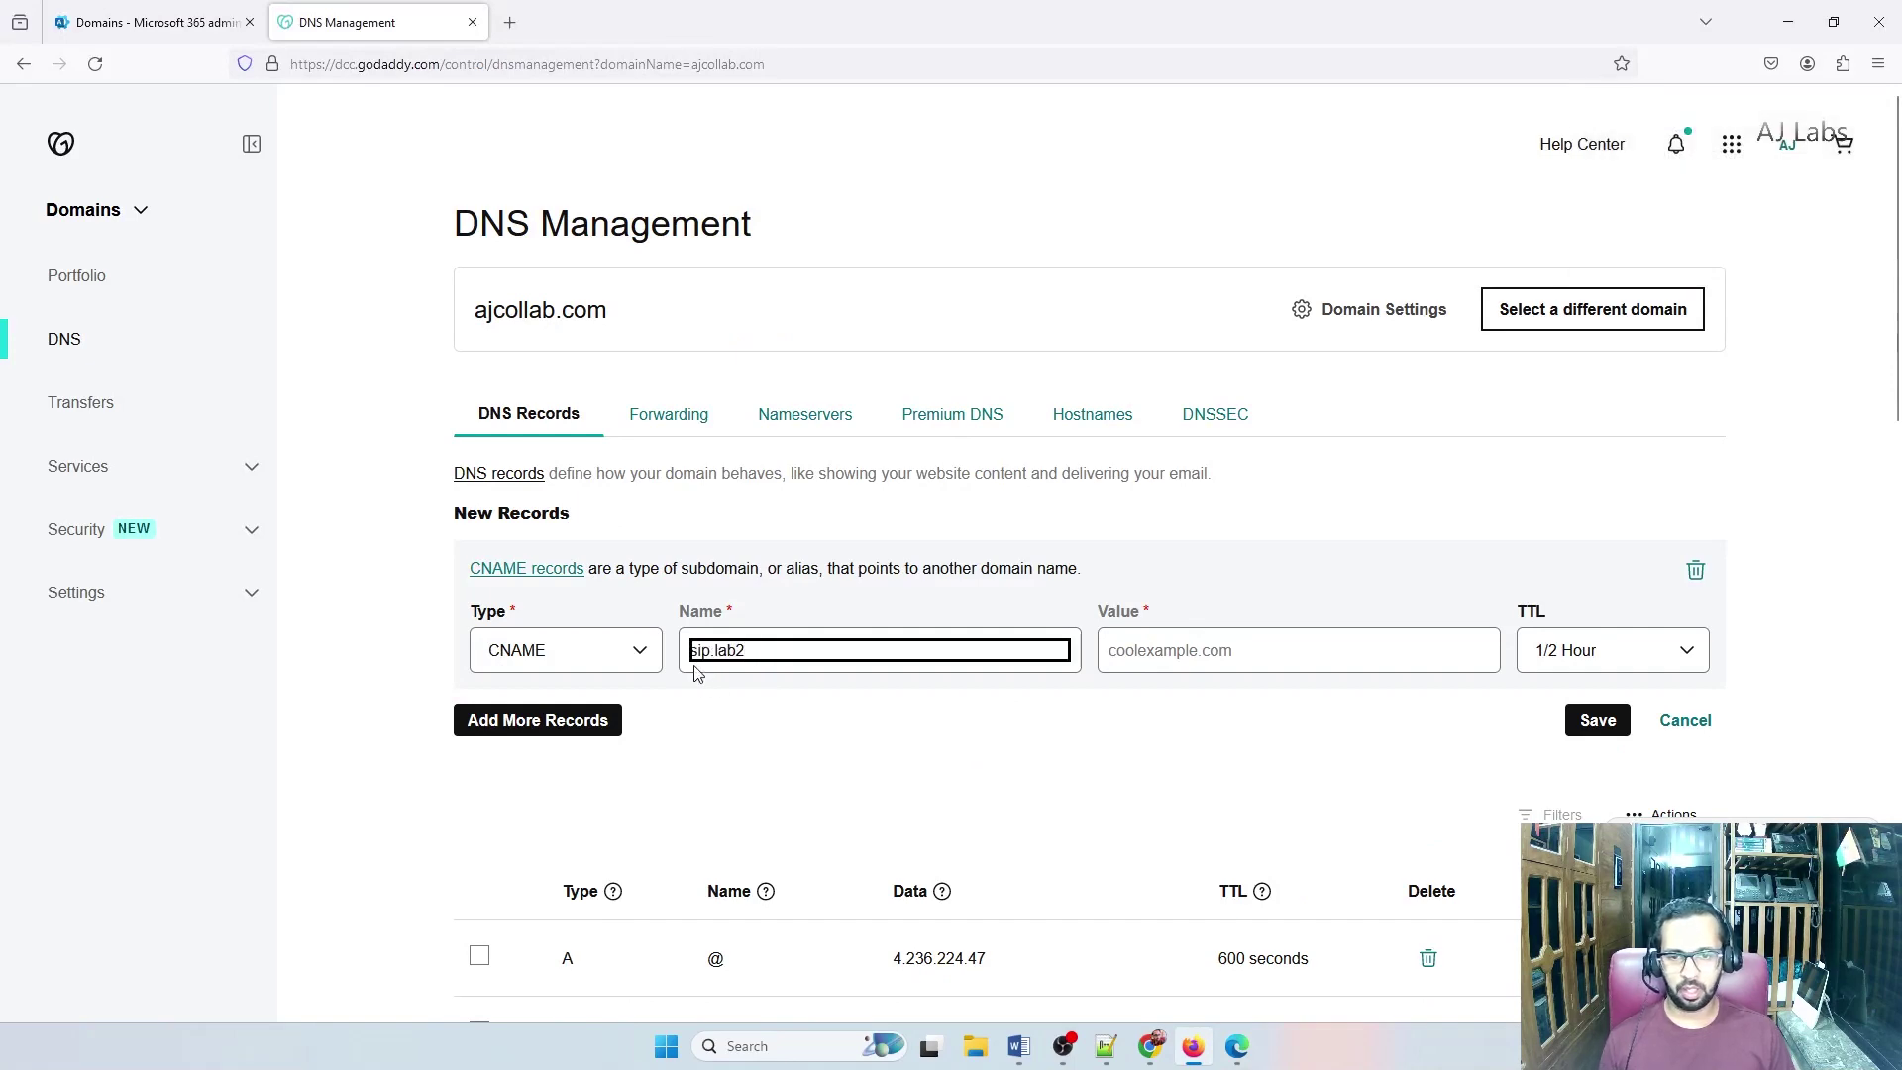
# Point the sip.lab2 CNAME to sipdir.online.lync.com with a 1 Hour TTL
pyautogui.click(1236, 1046)
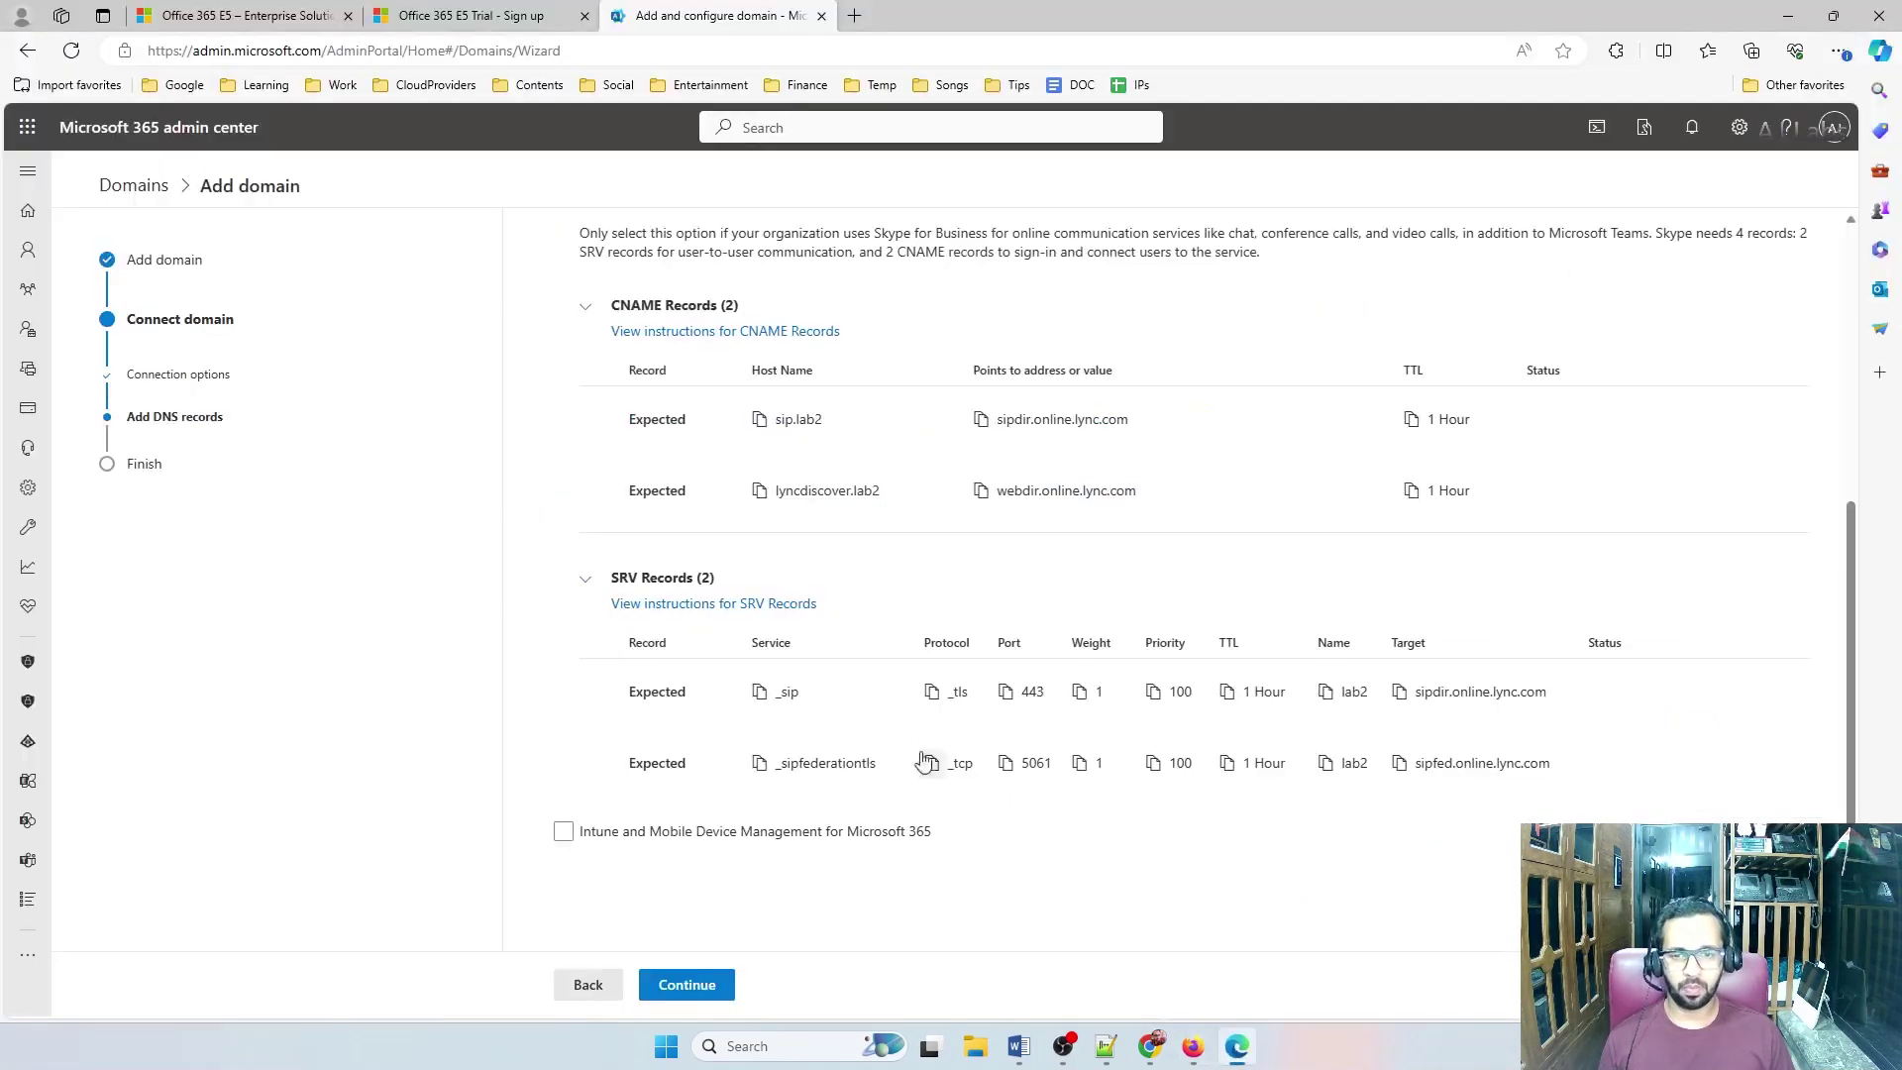
pyautogui.click(981, 419)
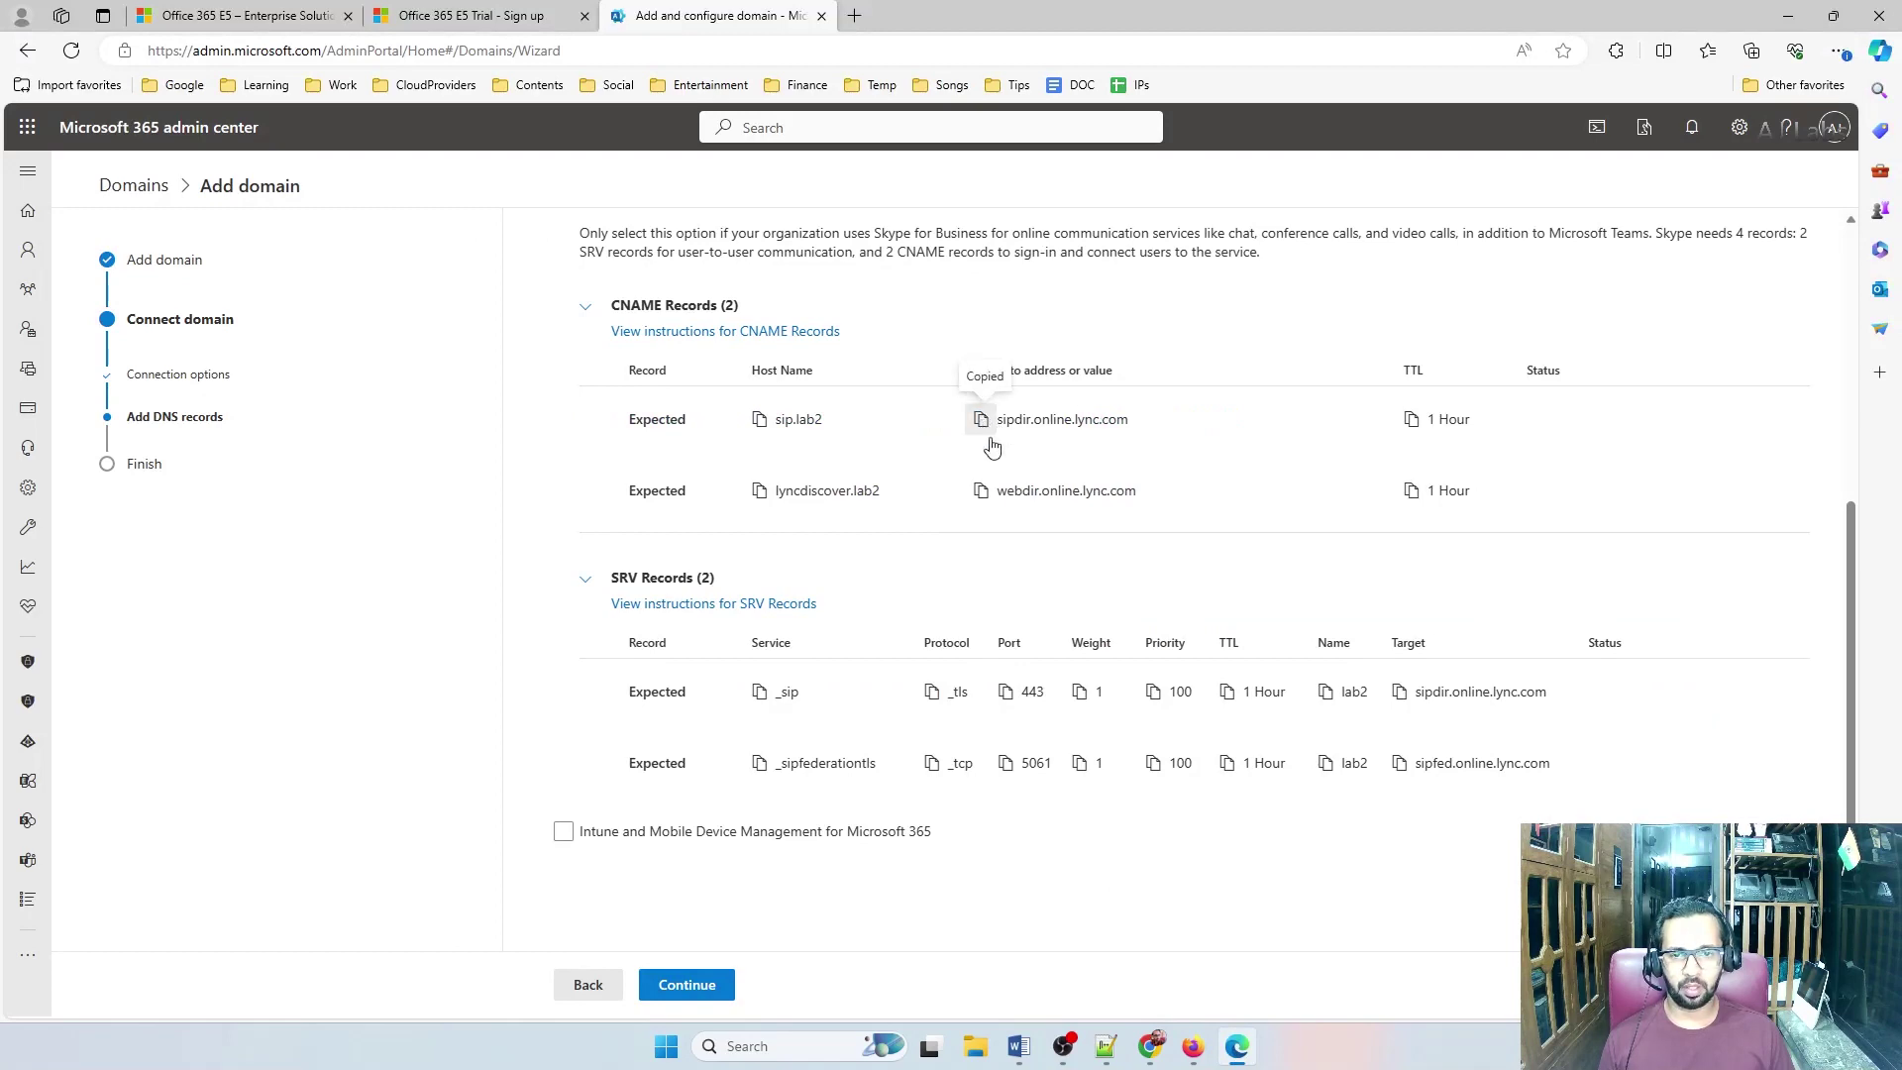
pyautogui.click(1192, 1046)
pyautogui.click(1199, 659)
pyautogui.hotkey('ctrl', 'v')
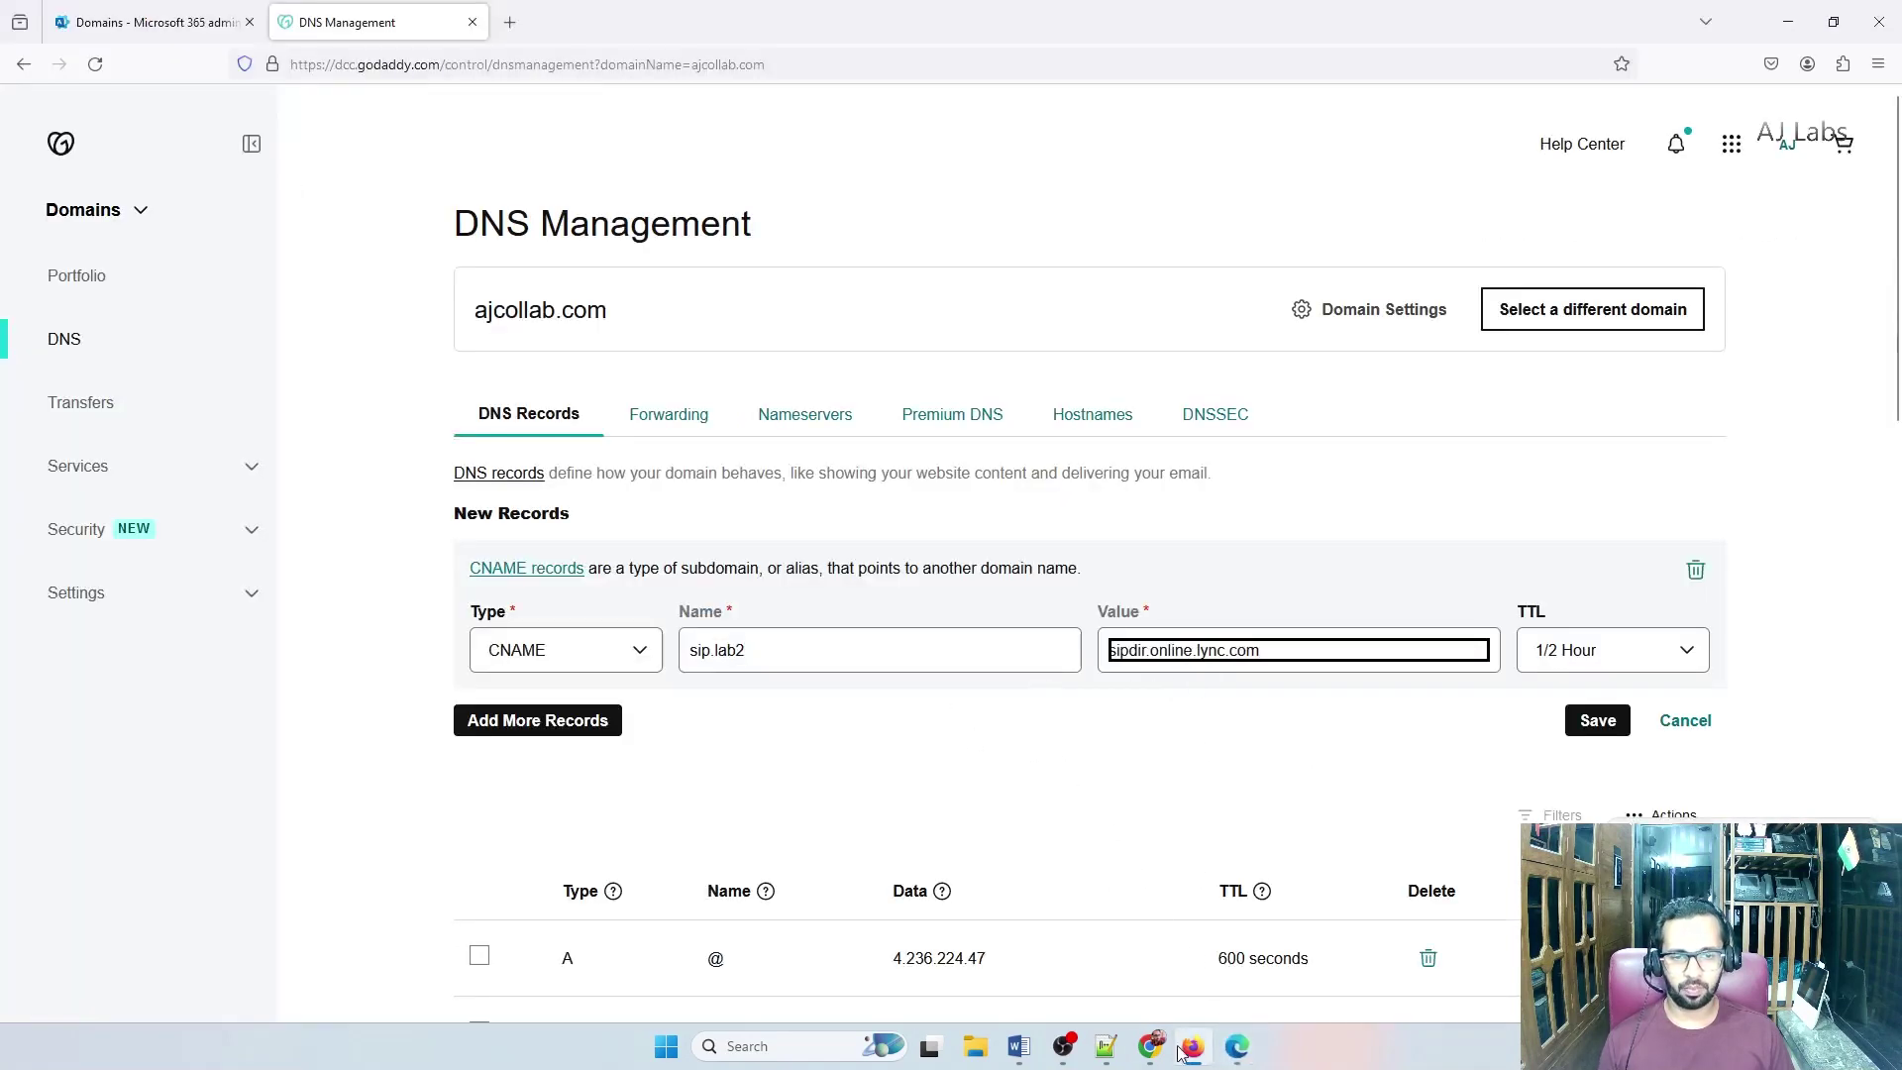
pyautogui.click(1237, 1046)
pyautogui.click(1192, 1046)
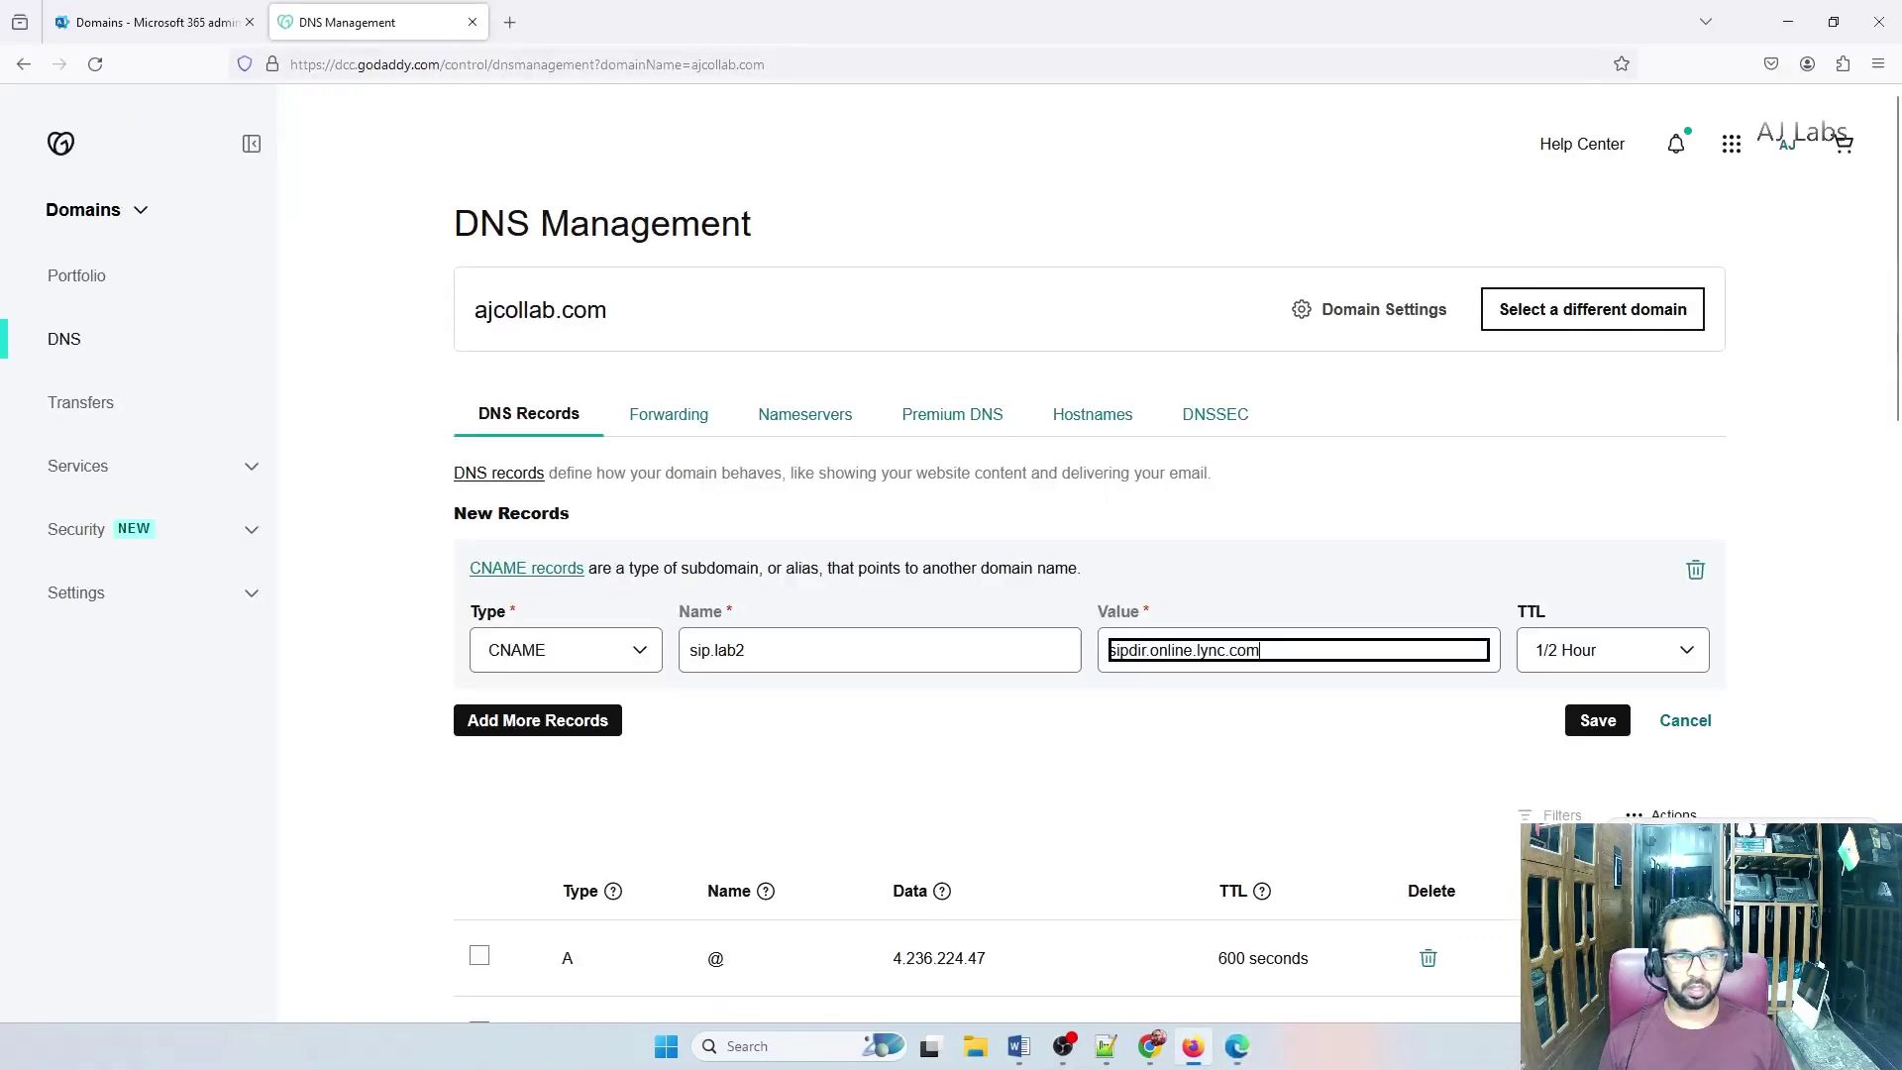
pyautogui.click(1582, 650)
pyautogui.click(1575, 687)
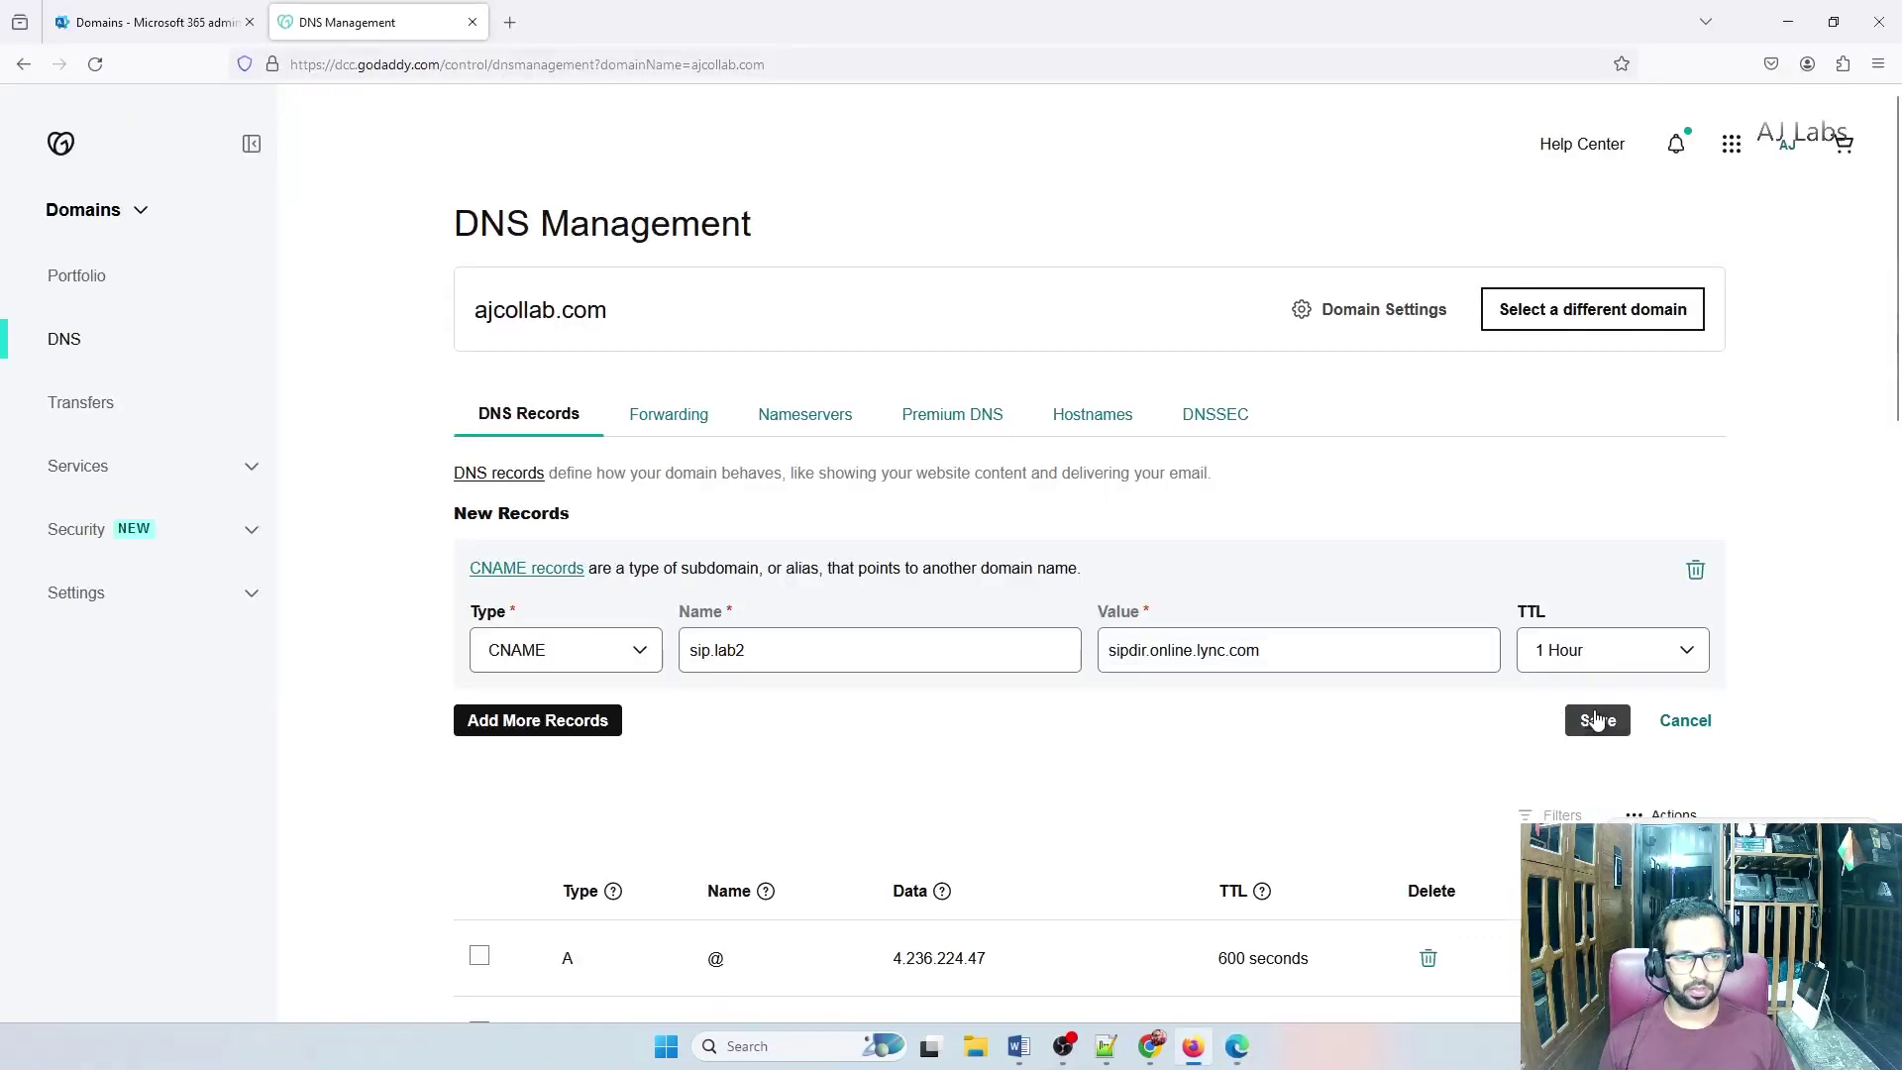
# Add a second CNAME record named lyncdiscover.lab2
pyautogui.click(540, 720)
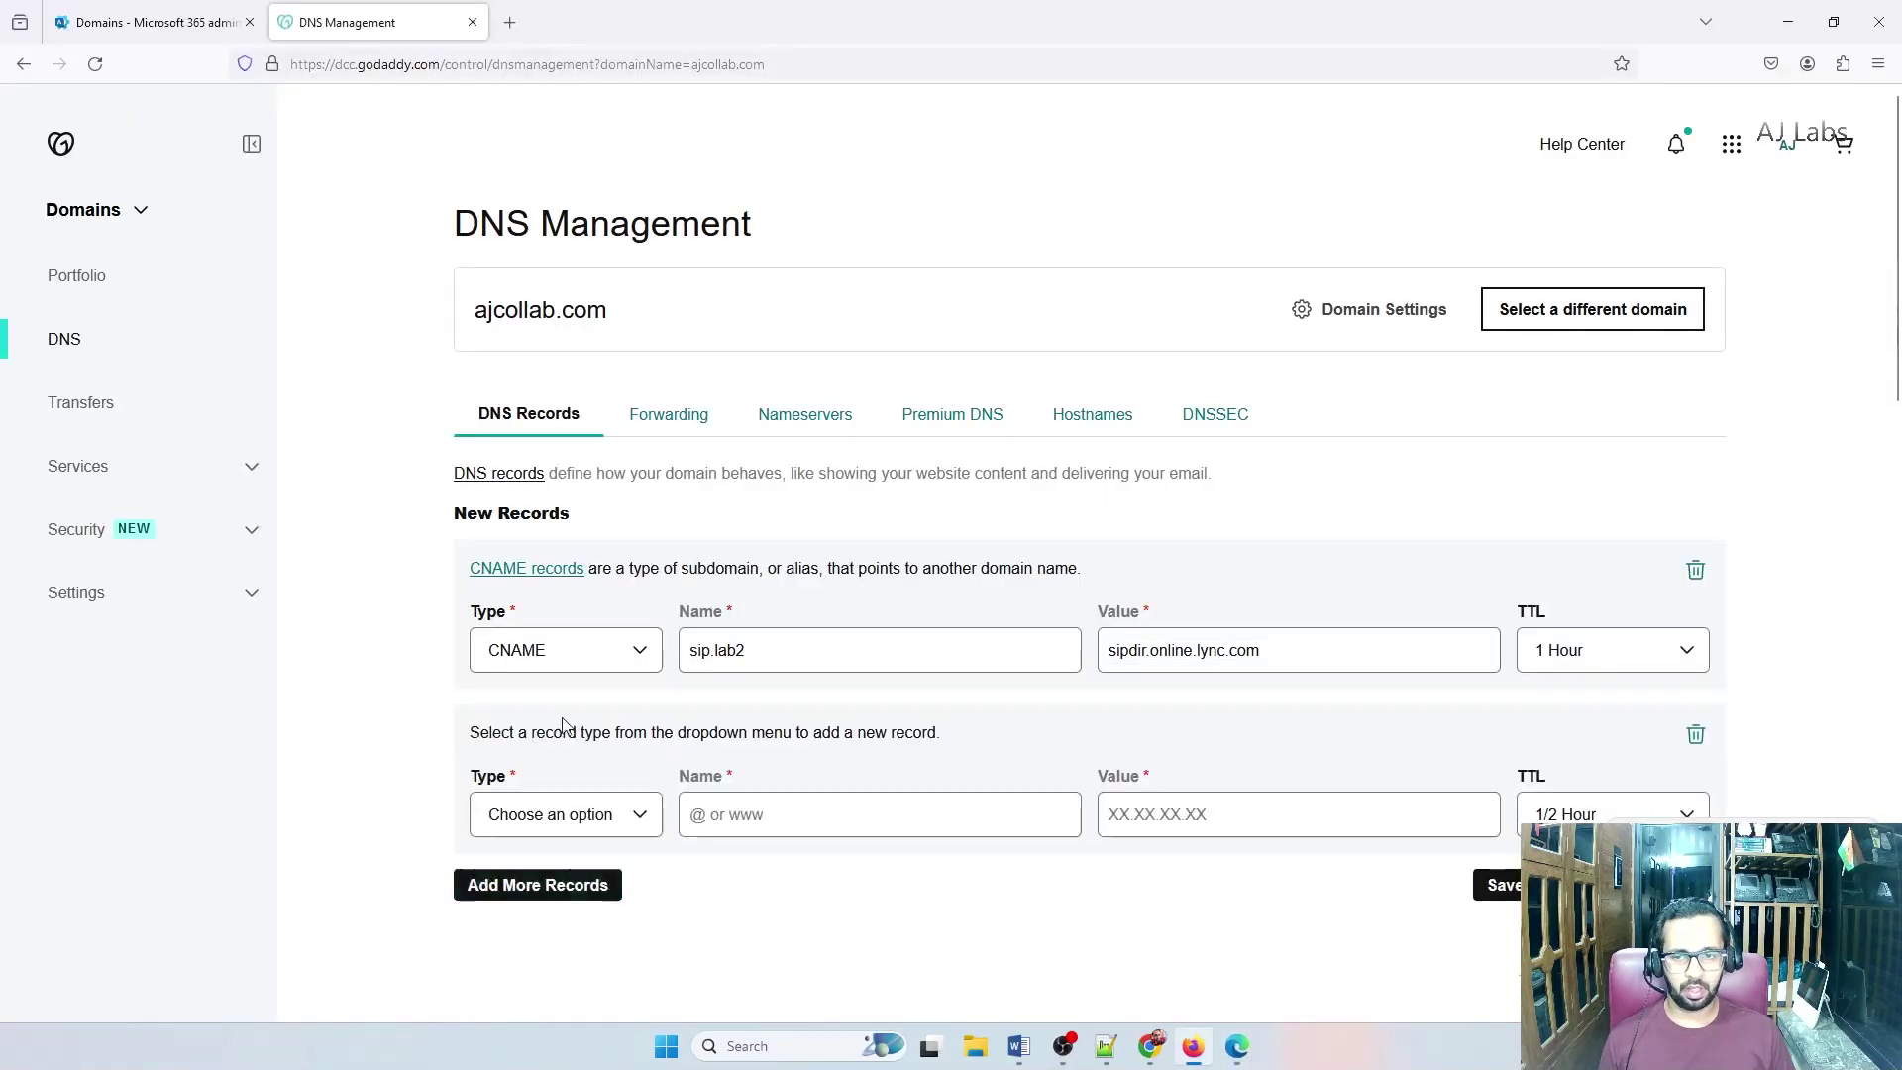
pyautogui.click(594, 815)
pyautogui.click(557, 602)
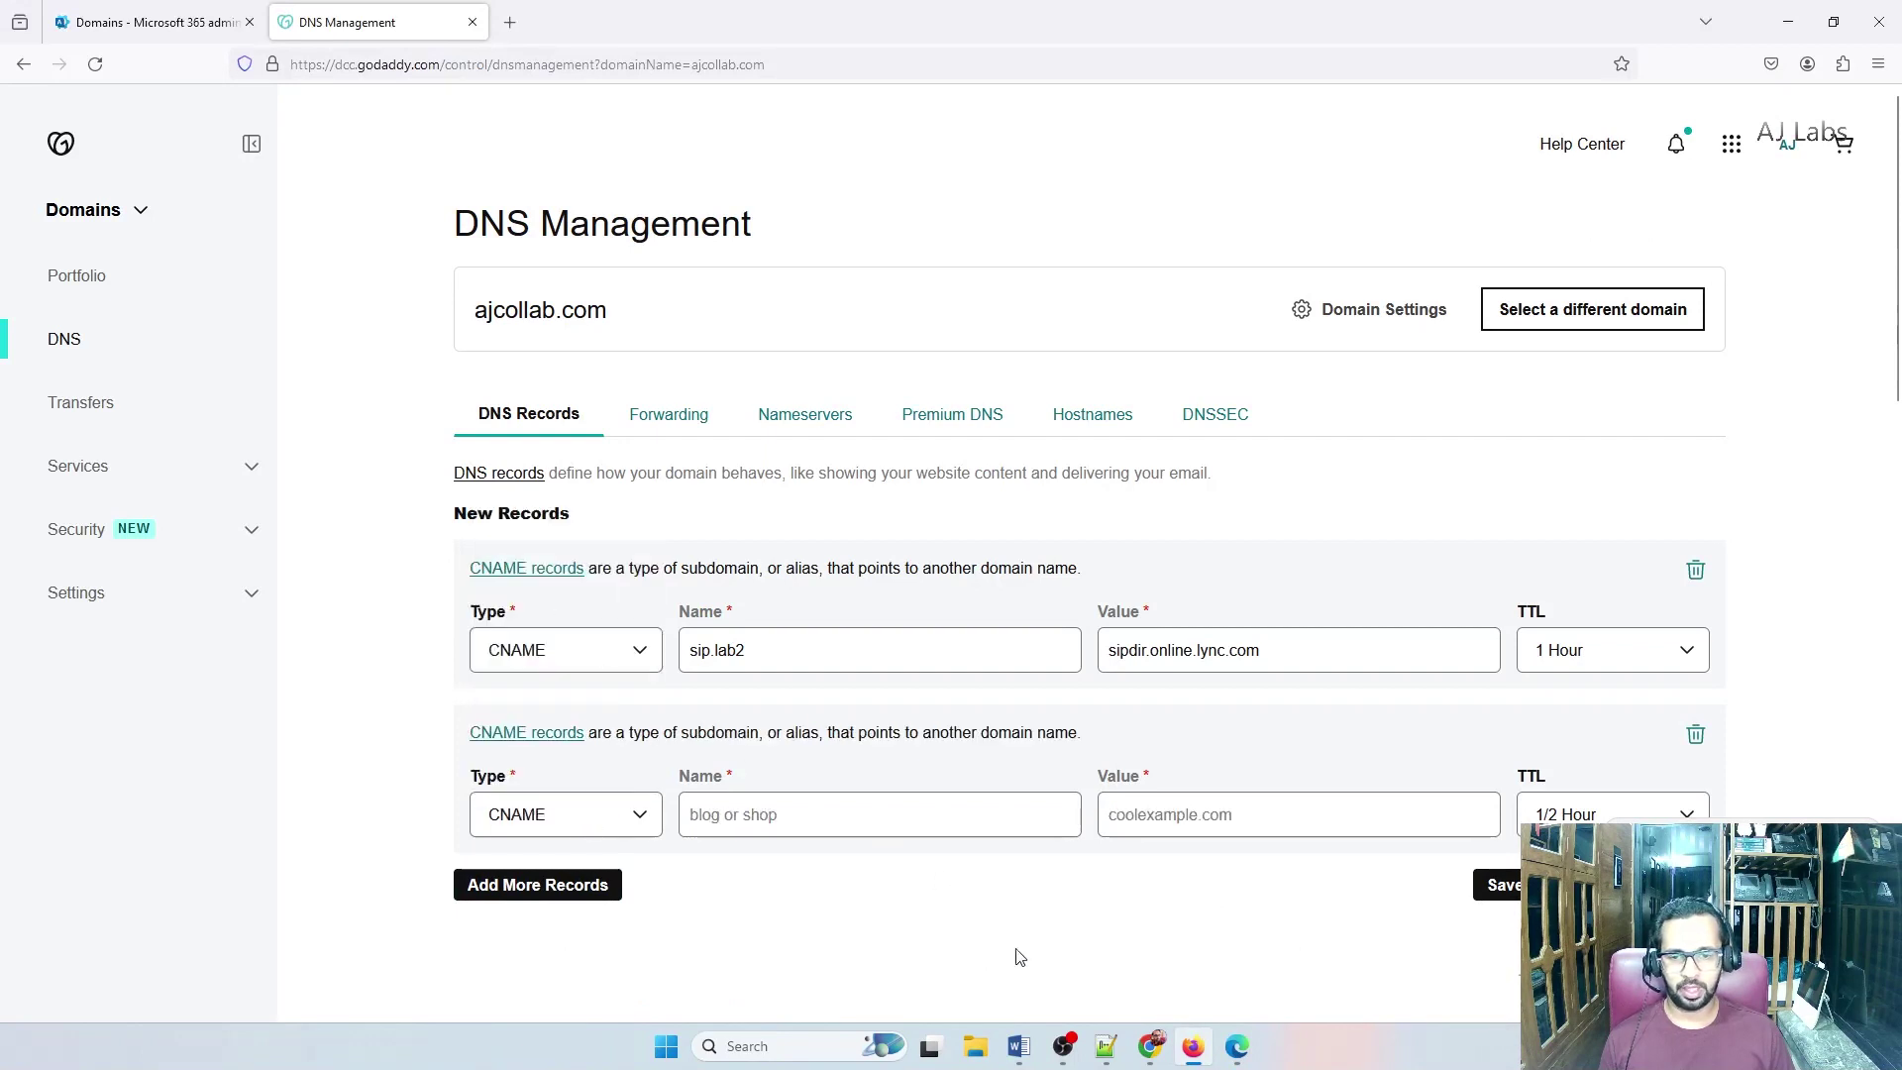
pyautogui.click(1236, 1046)
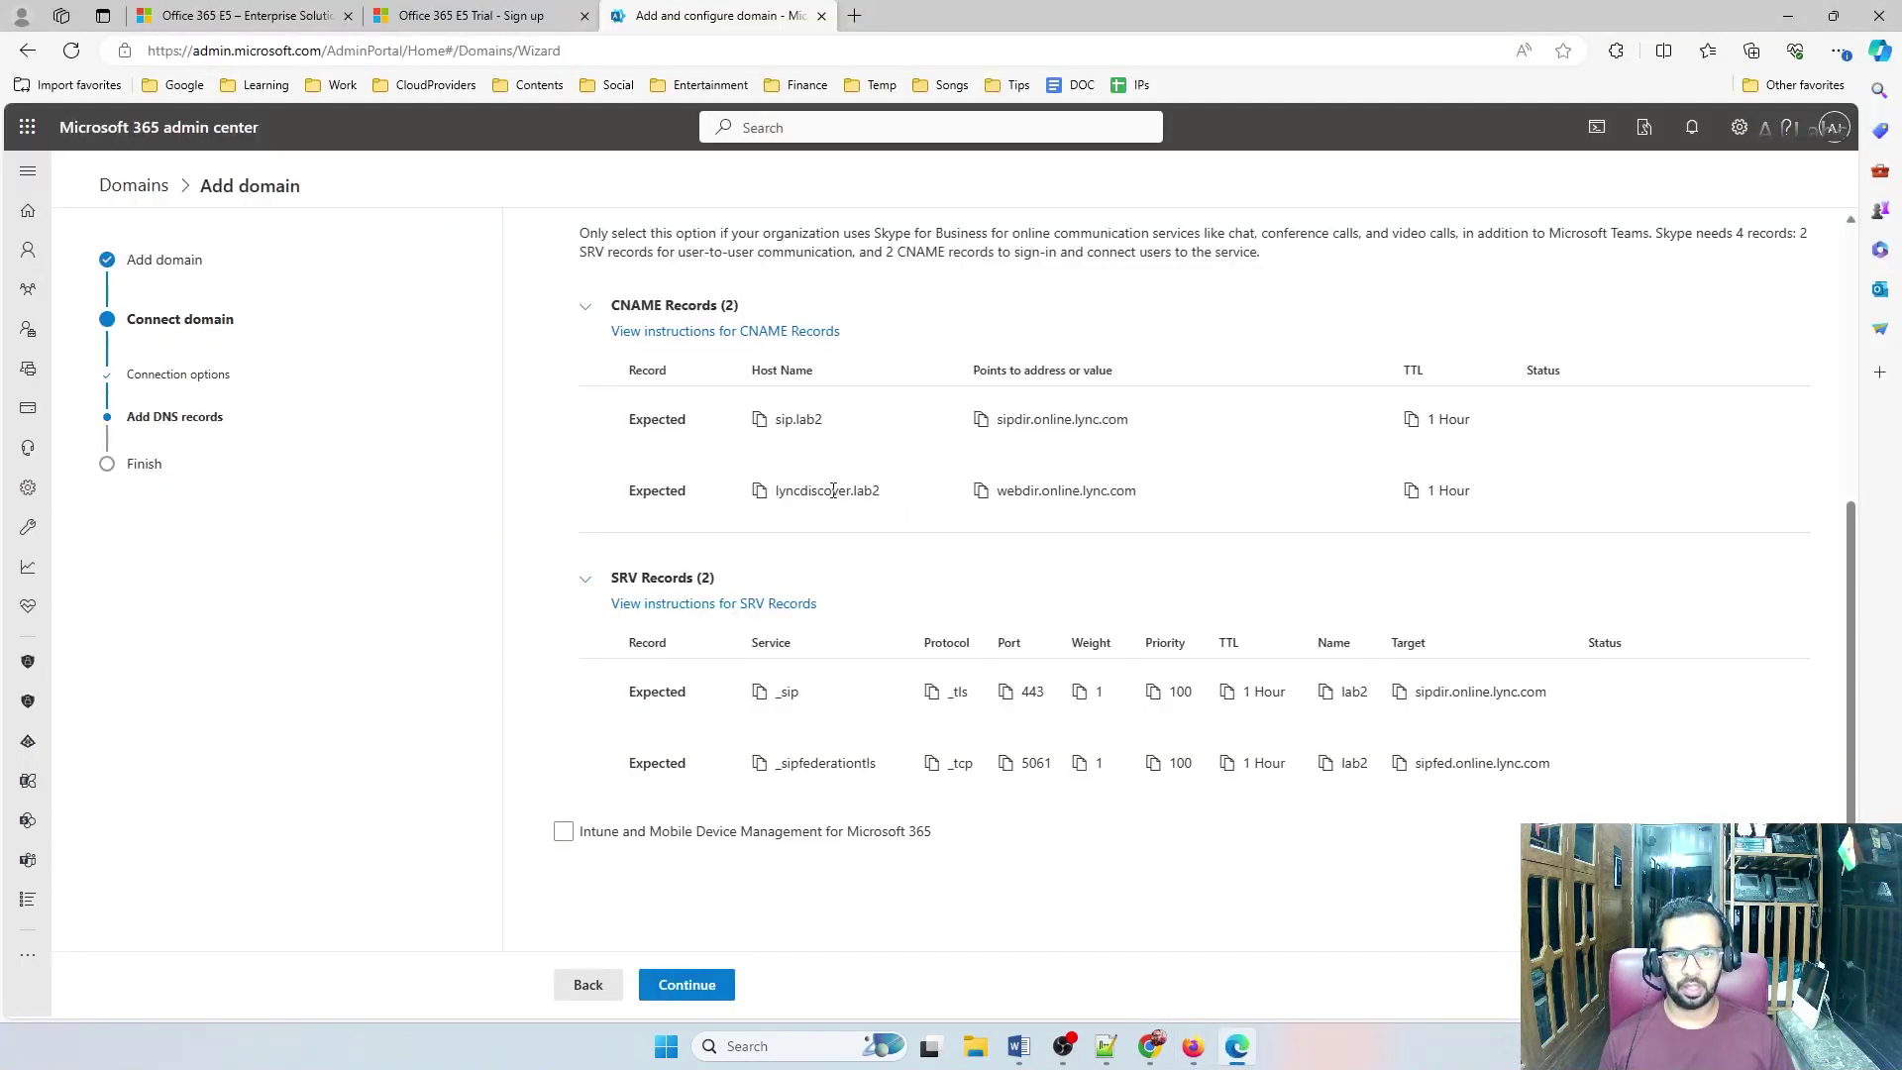
pyautogui.click(760, 490)
pyautogui.click(1192, 1046)
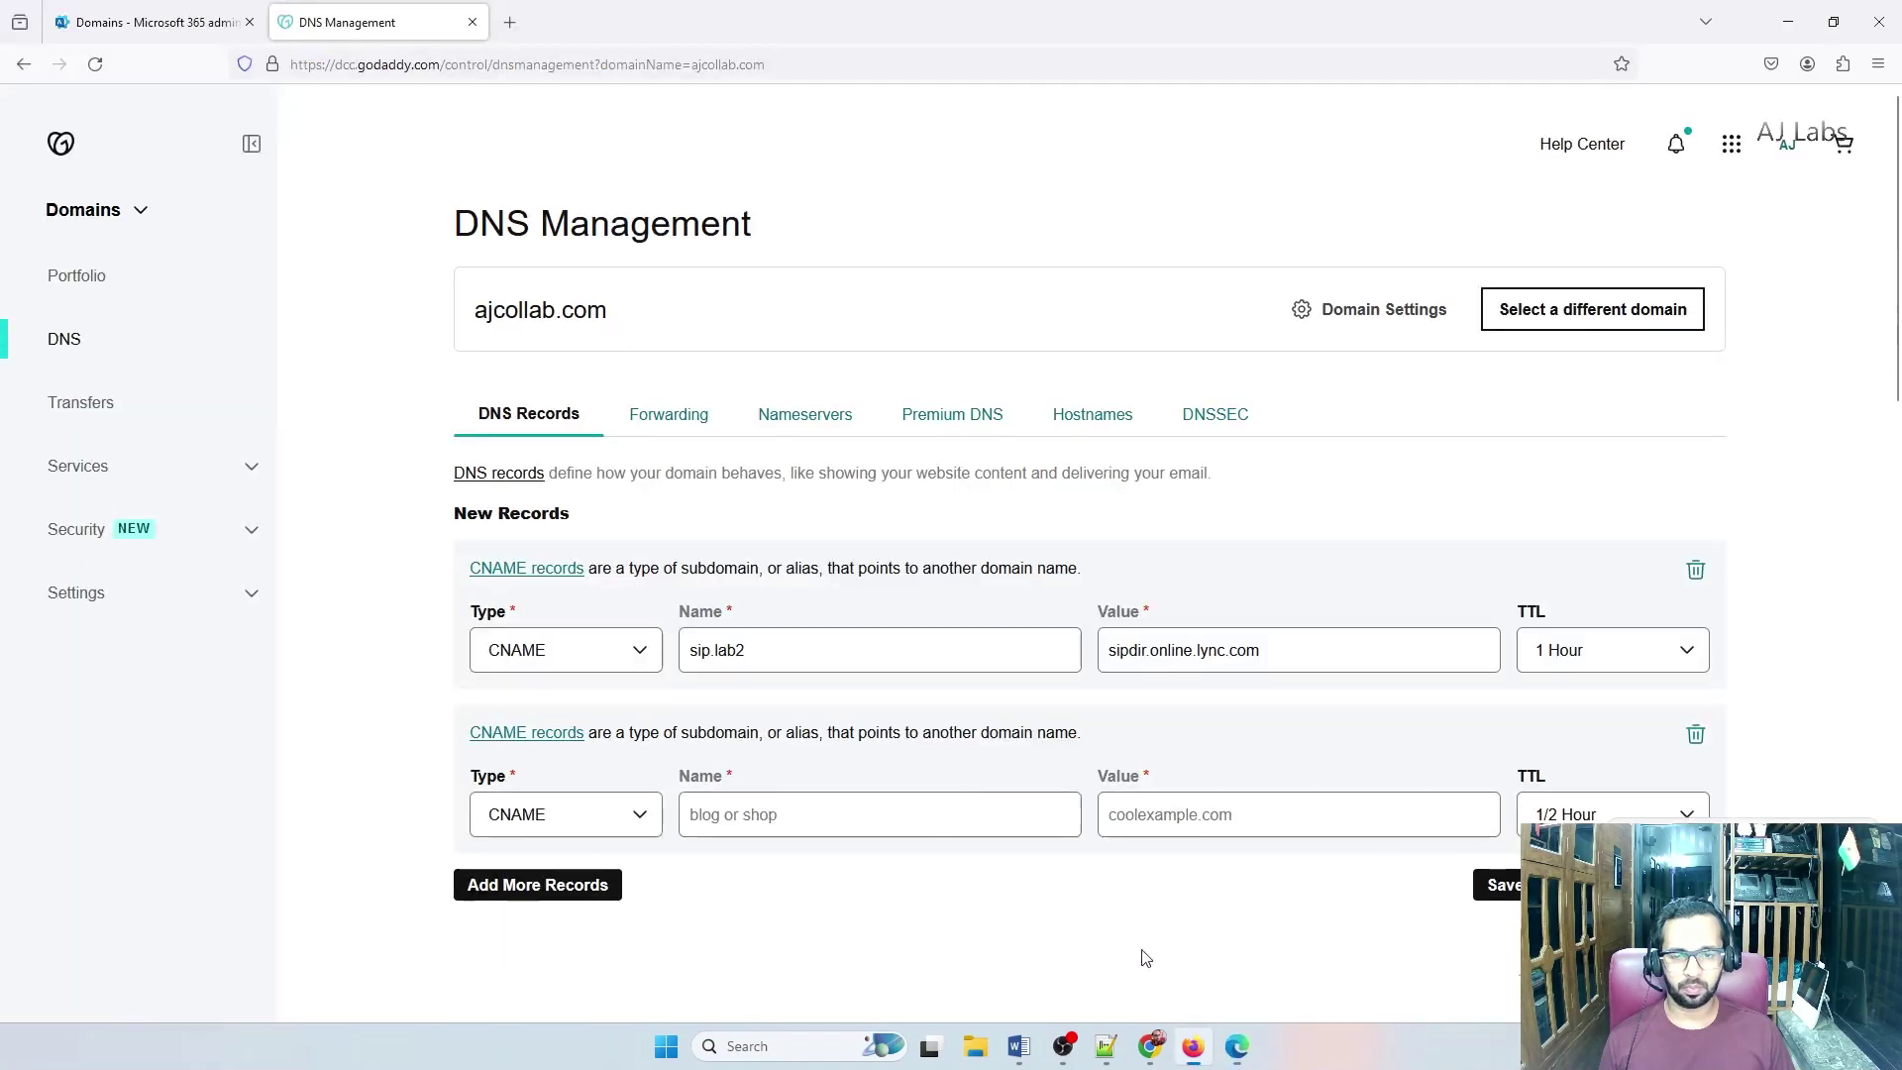
pyautogui.click(716, 807)
pyautogui.hotkey('ctrl', 'v')
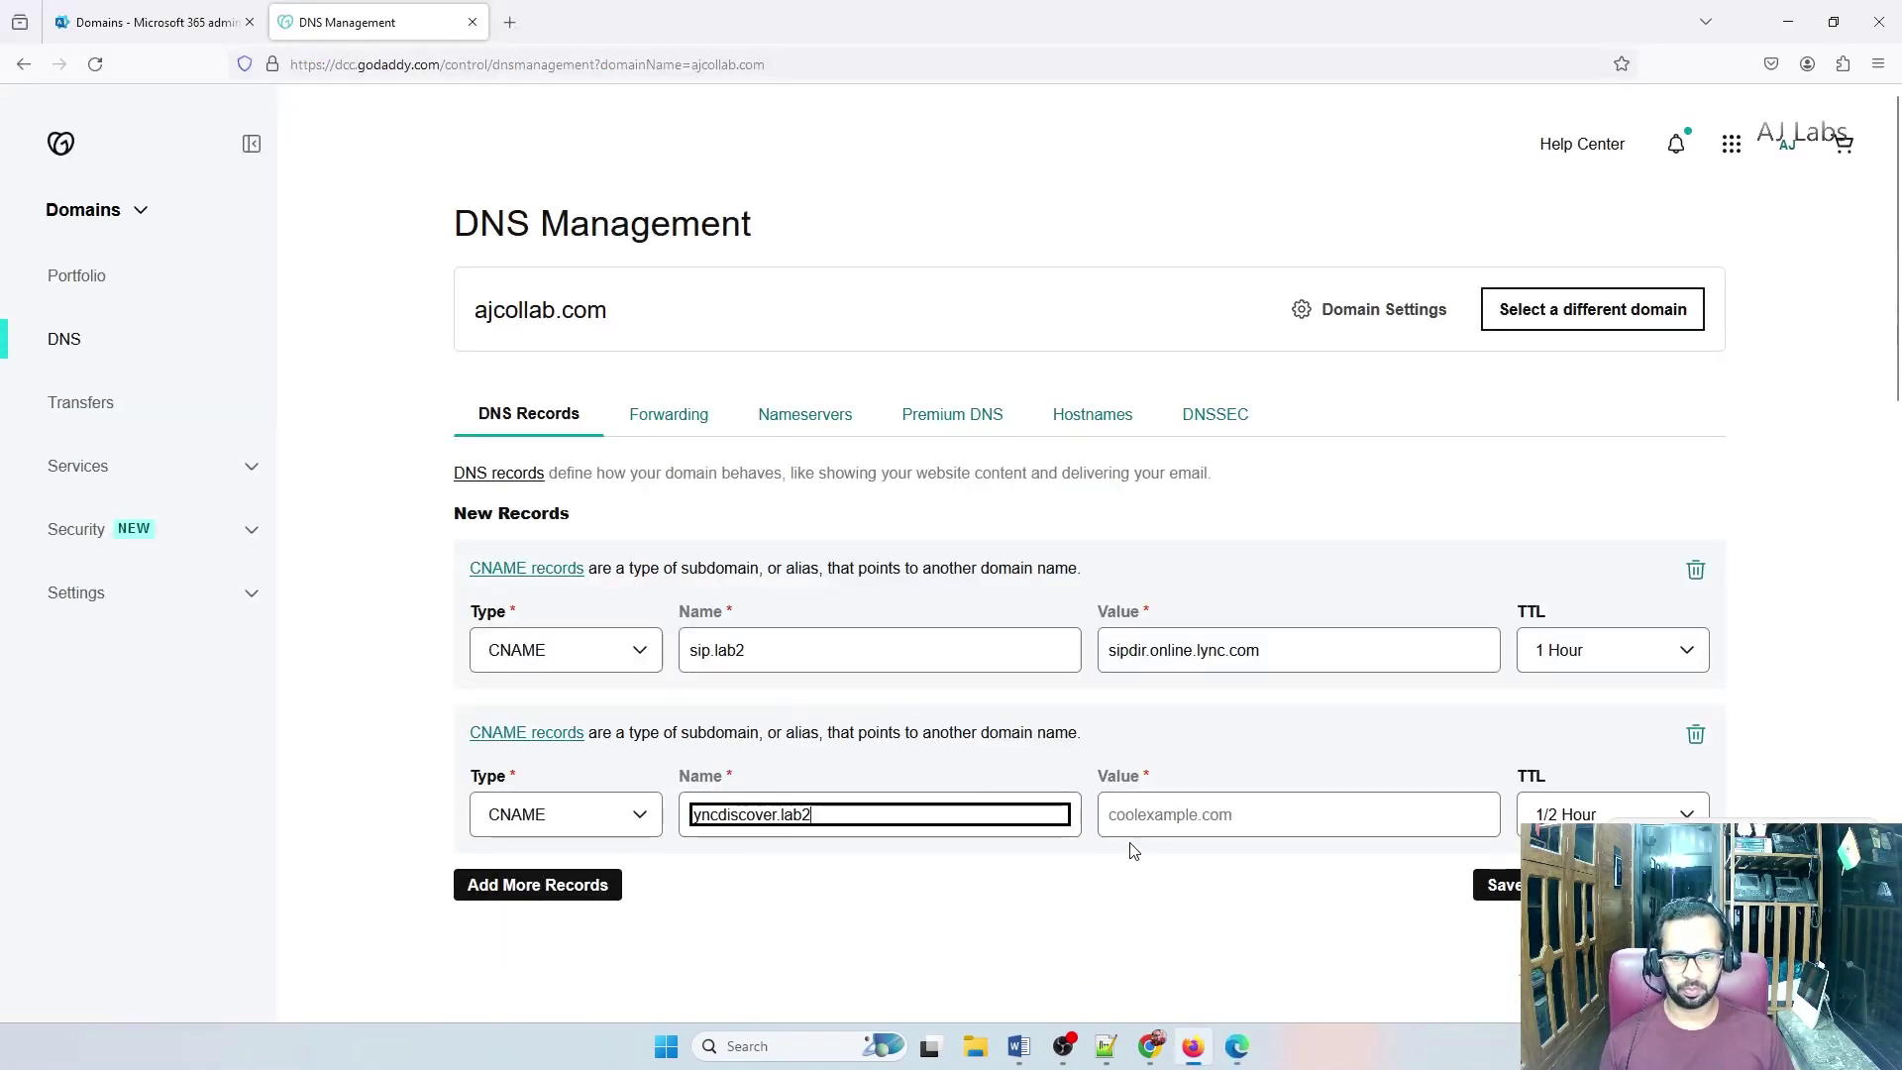
# Point lyncdiscover.lab2 to webdir.online.lync.com with a 1 Hour TTL and save both CNAMEs
pyautogui.click(1236, 1046)
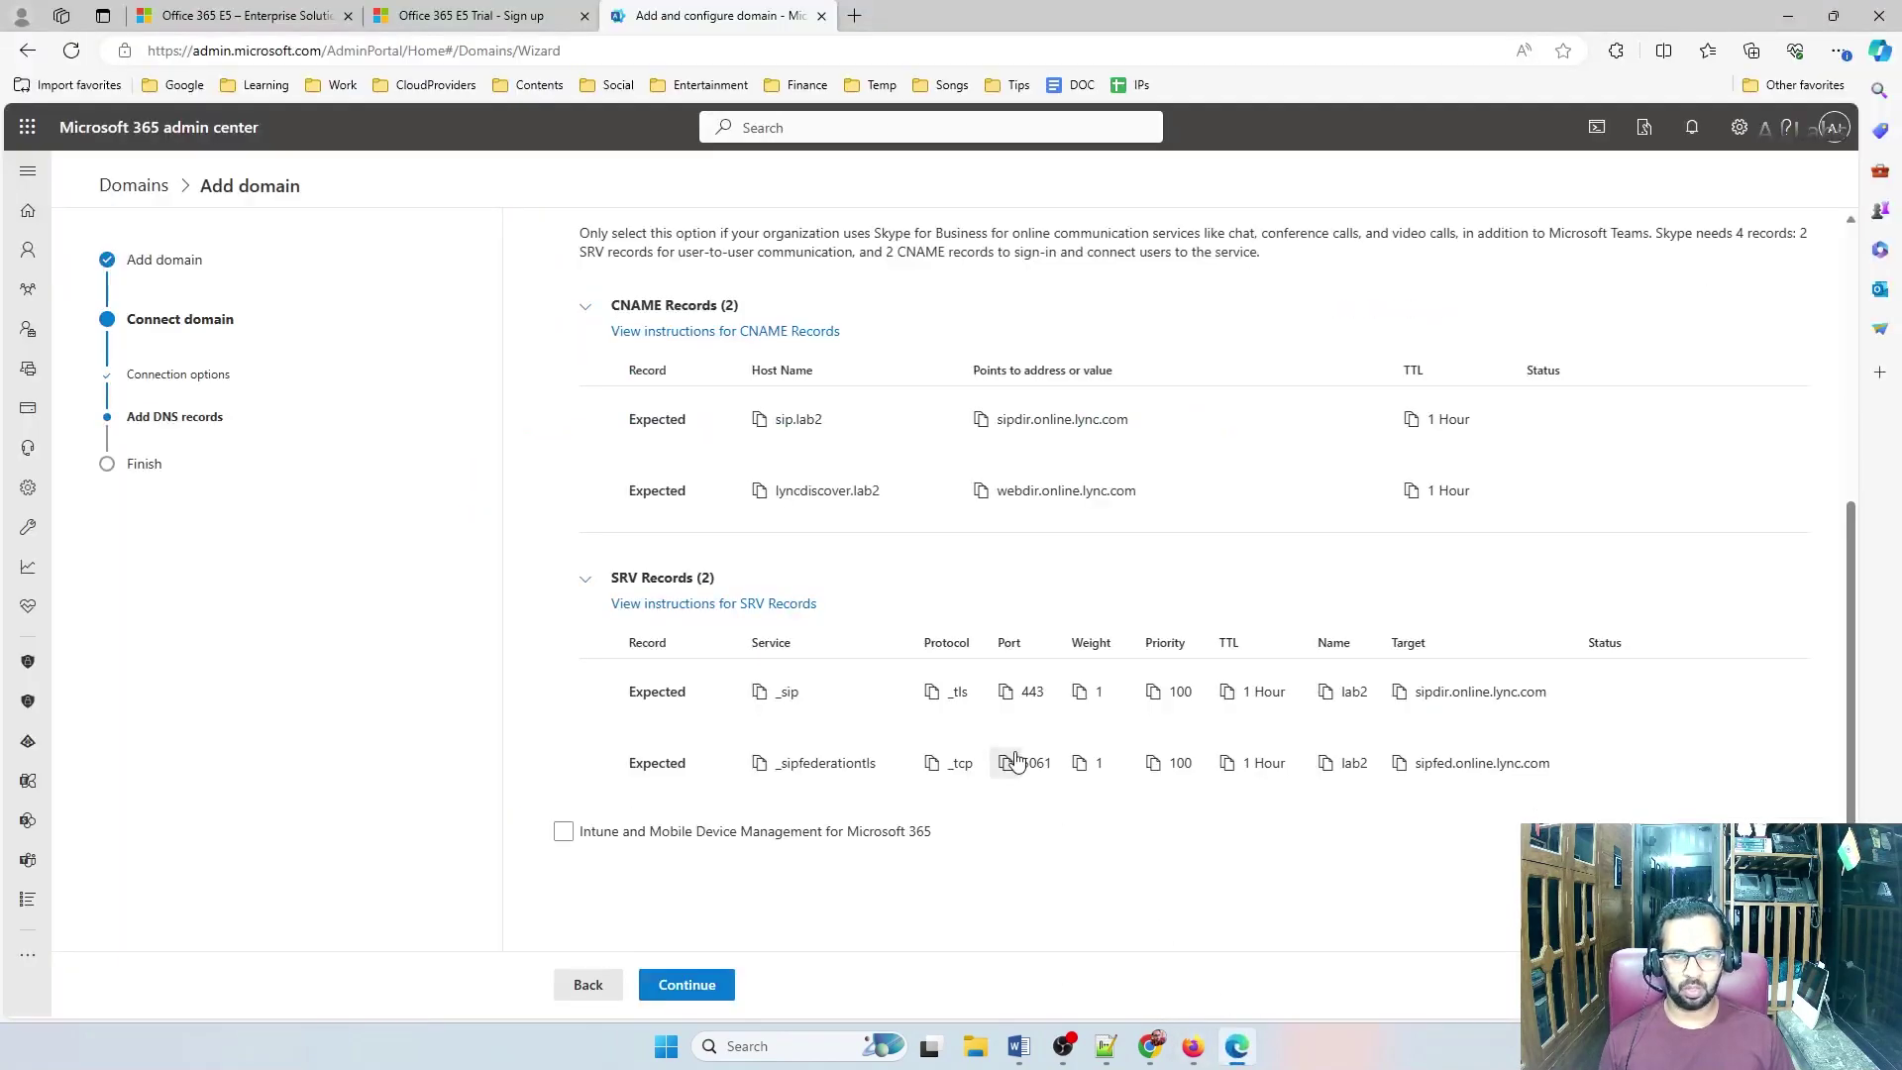
pyautogui.click(981, 490)
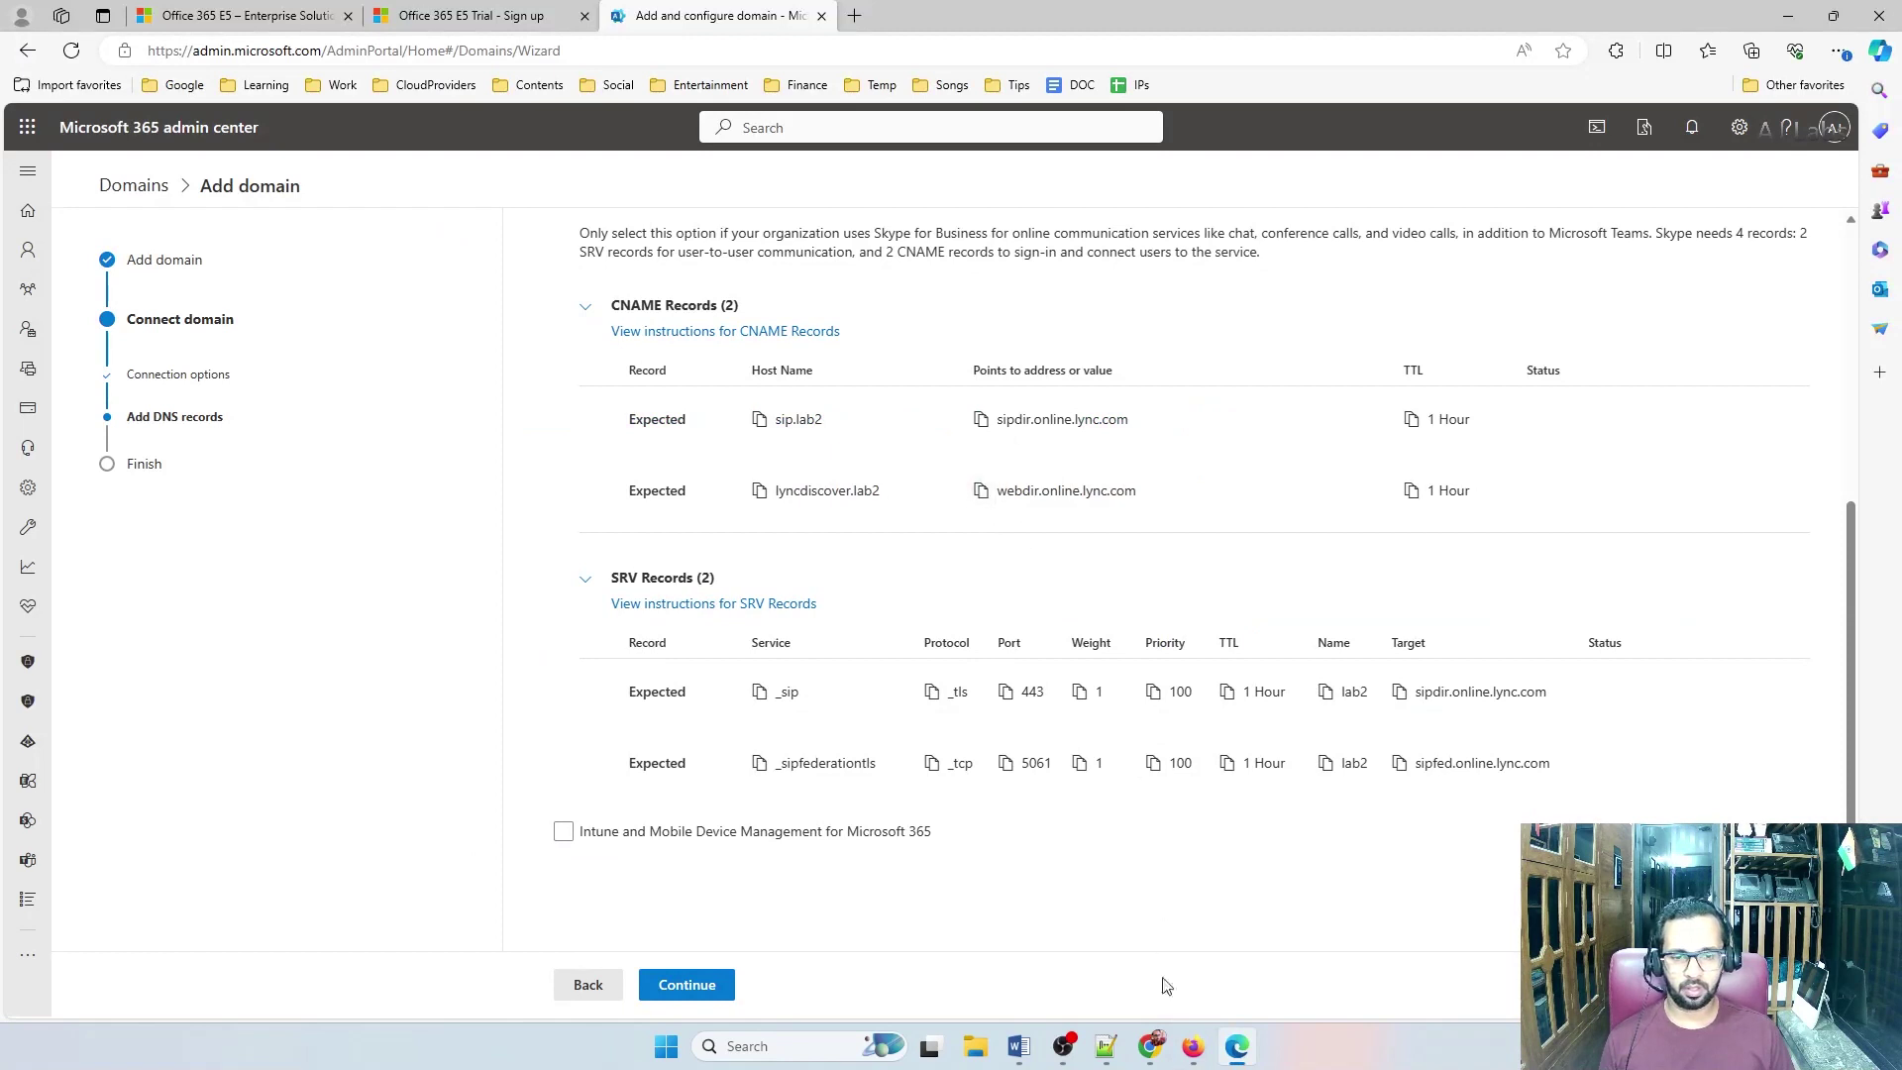
pyautogui.click(1193, 1046)
pyautogui.click(1108, 807)
pyautogui.hotkey('ctrl', 'v')
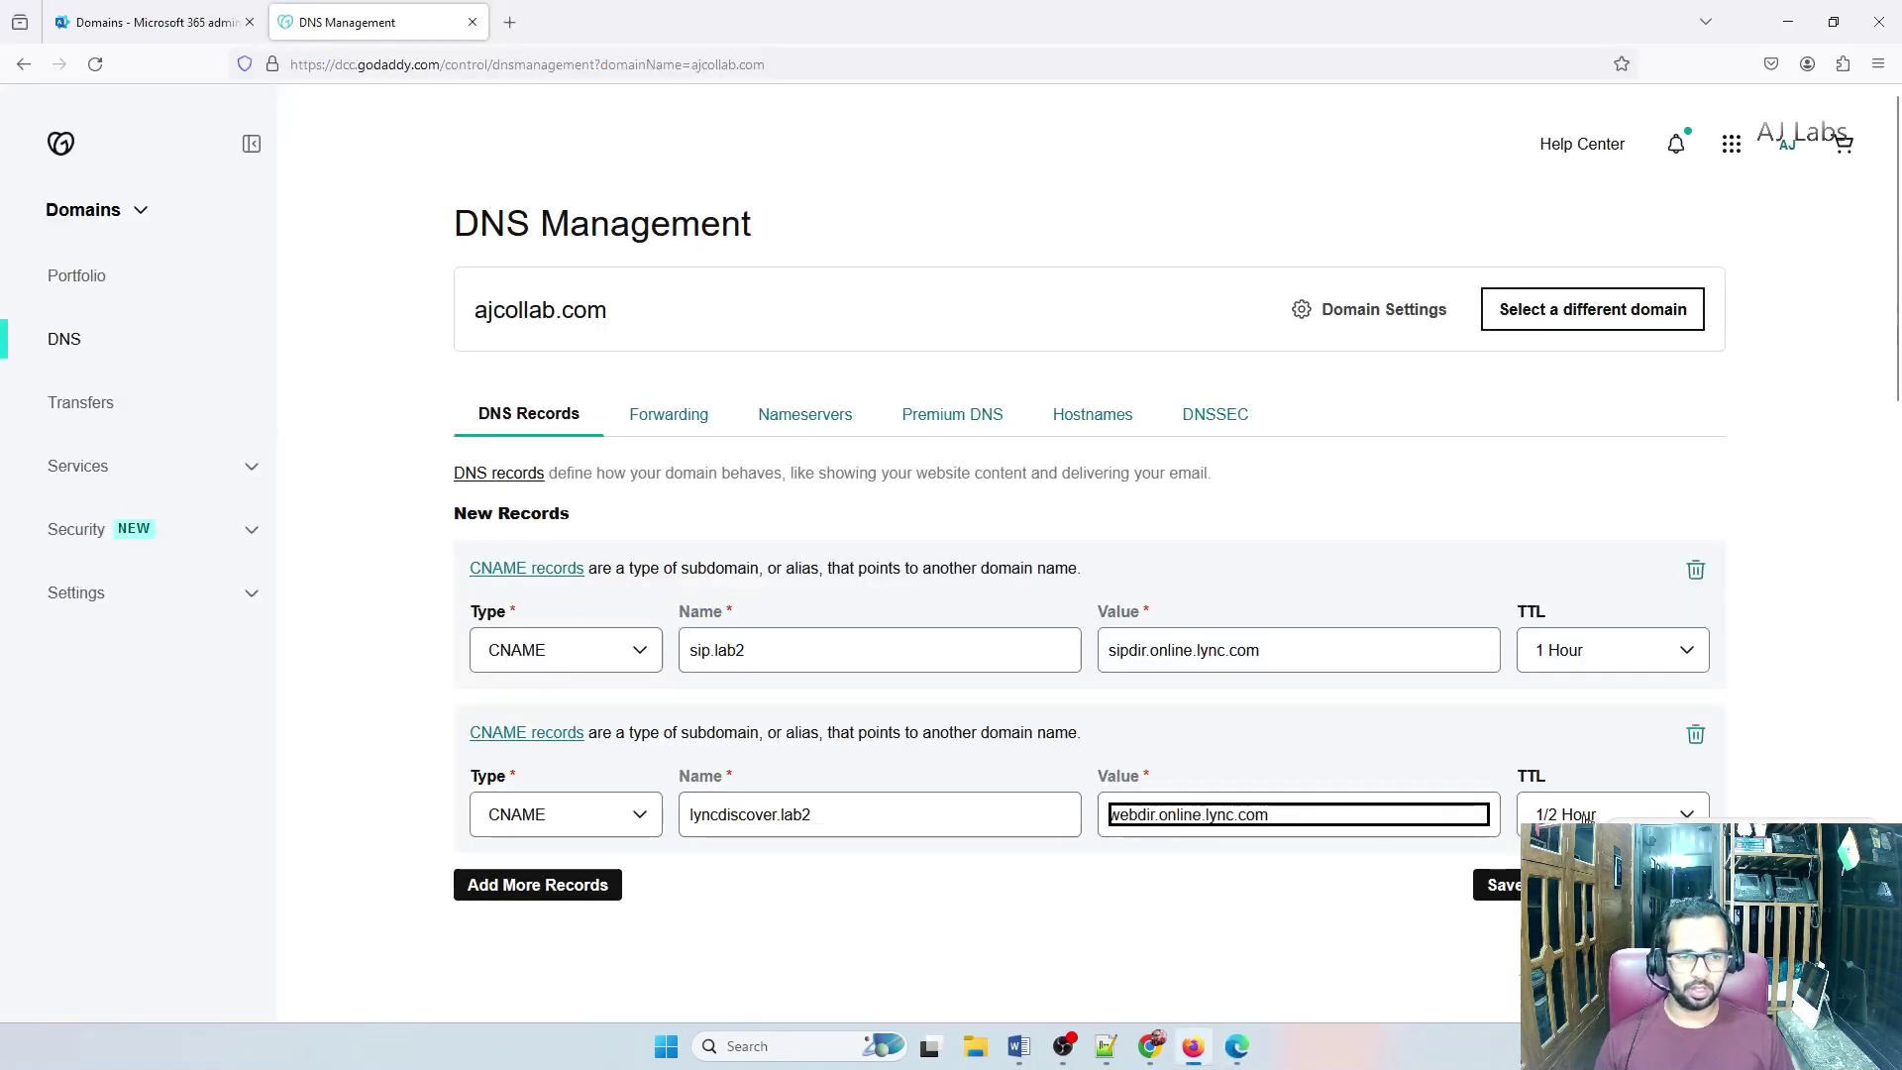
pyautogui.click(1570, 810)
pyautogui.press('Down')
pyautogui.press('Return')
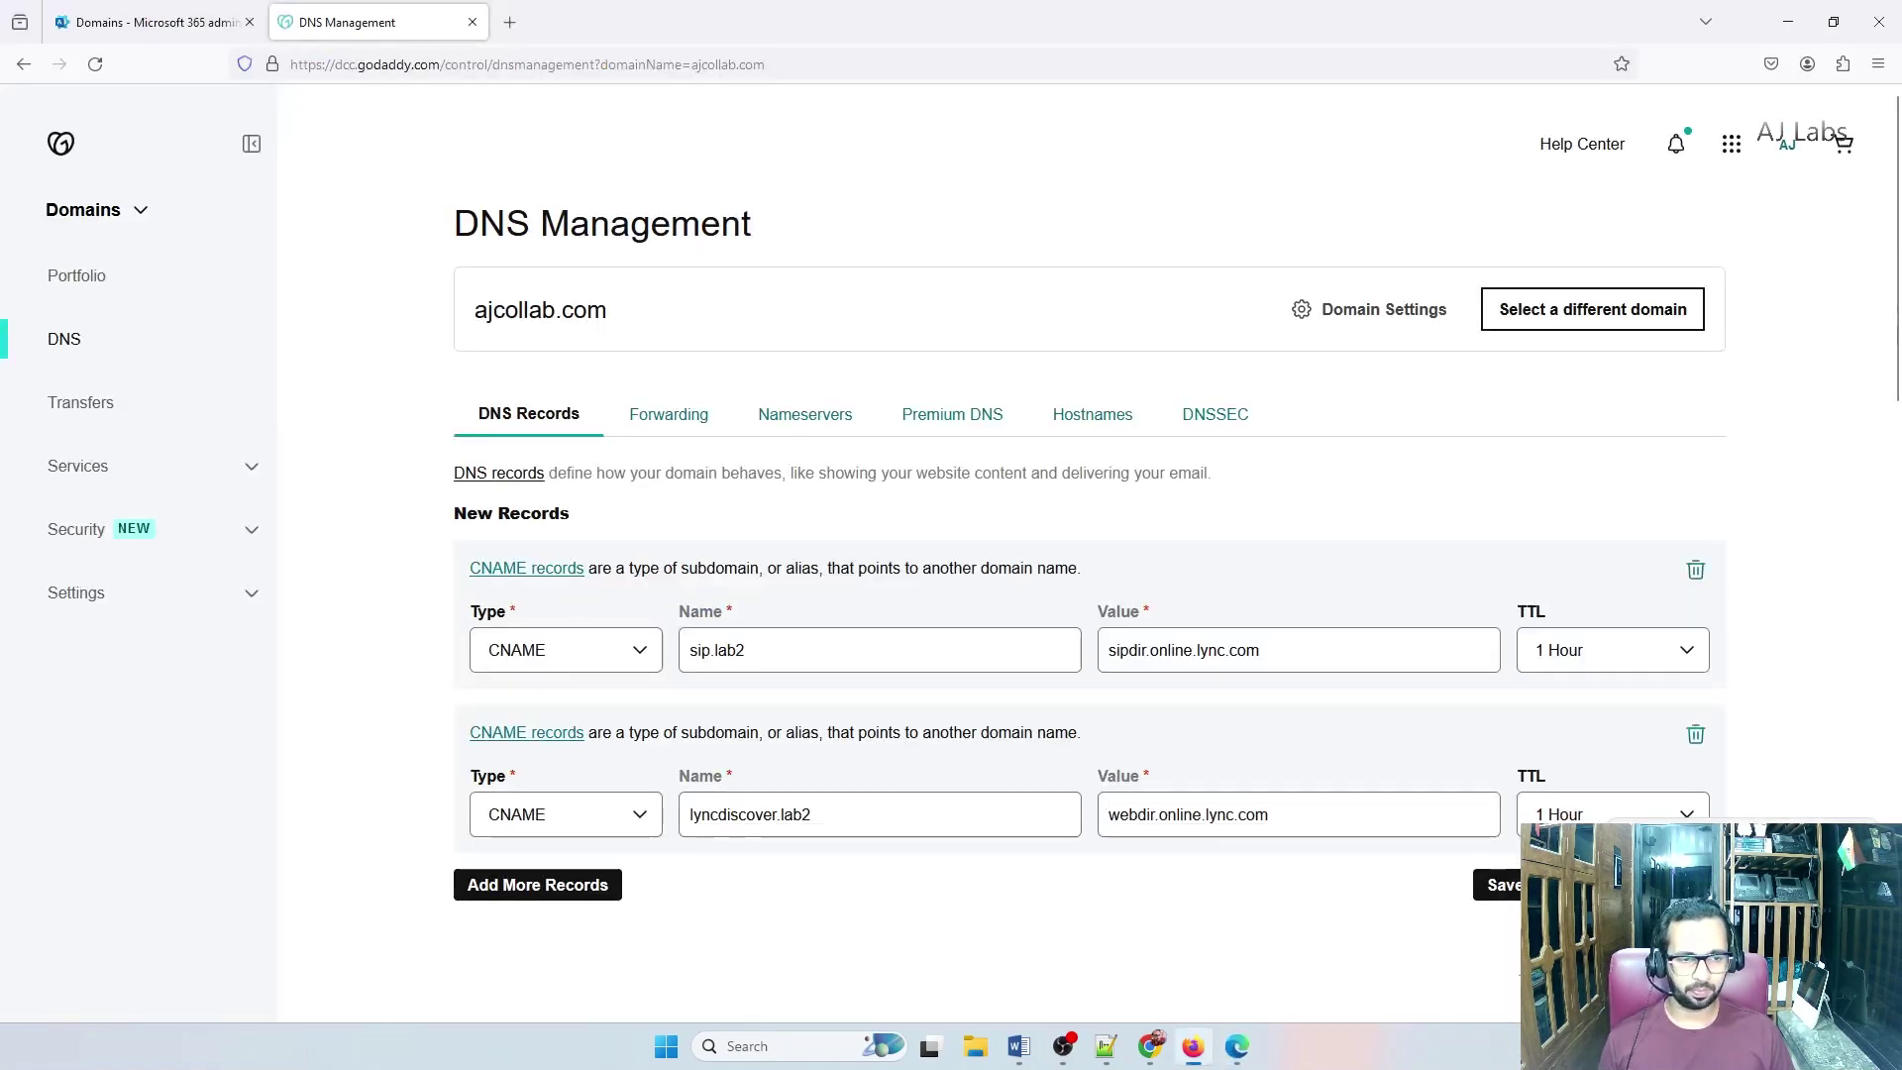
pyautogui.click(1499, 884)
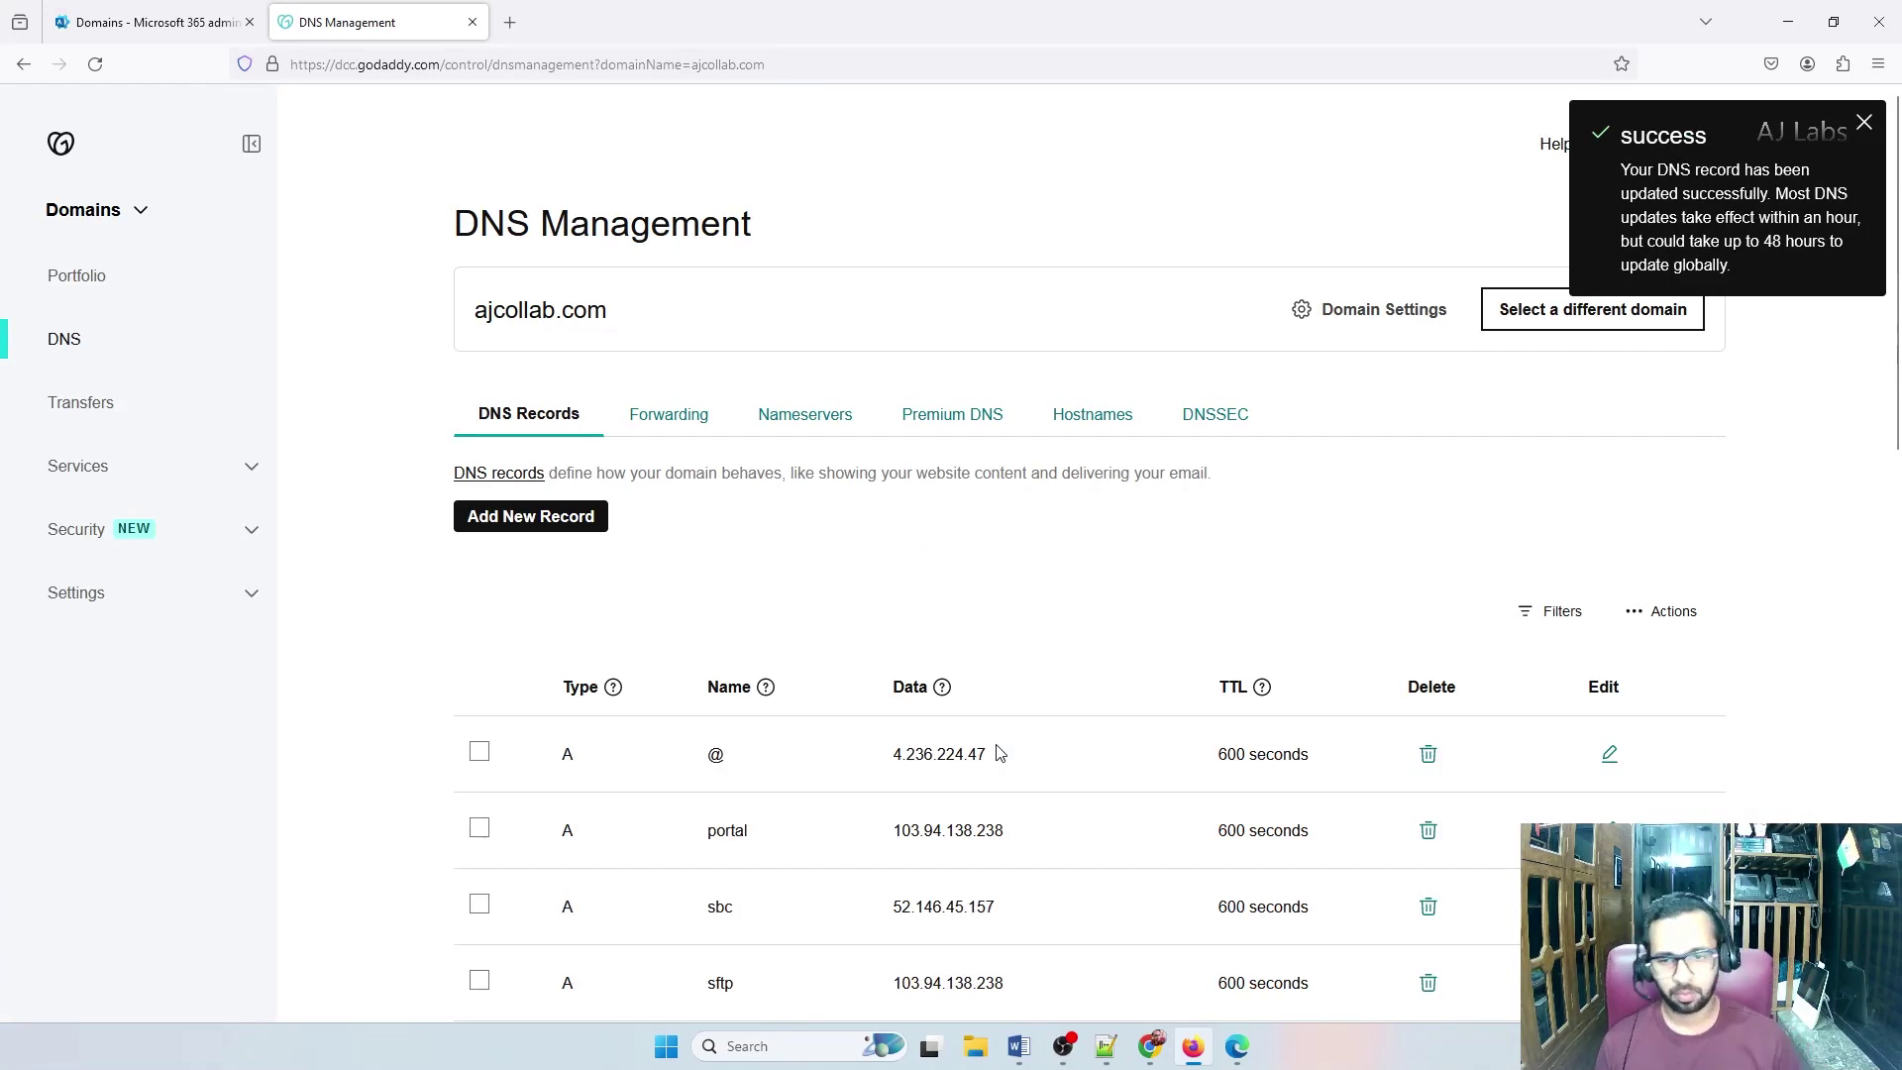
# Arrange the windows so Microsoft 365's SRV table sits above GoDaddy's DNS records page
pyautogui.hotkey('alt', 'Tab')
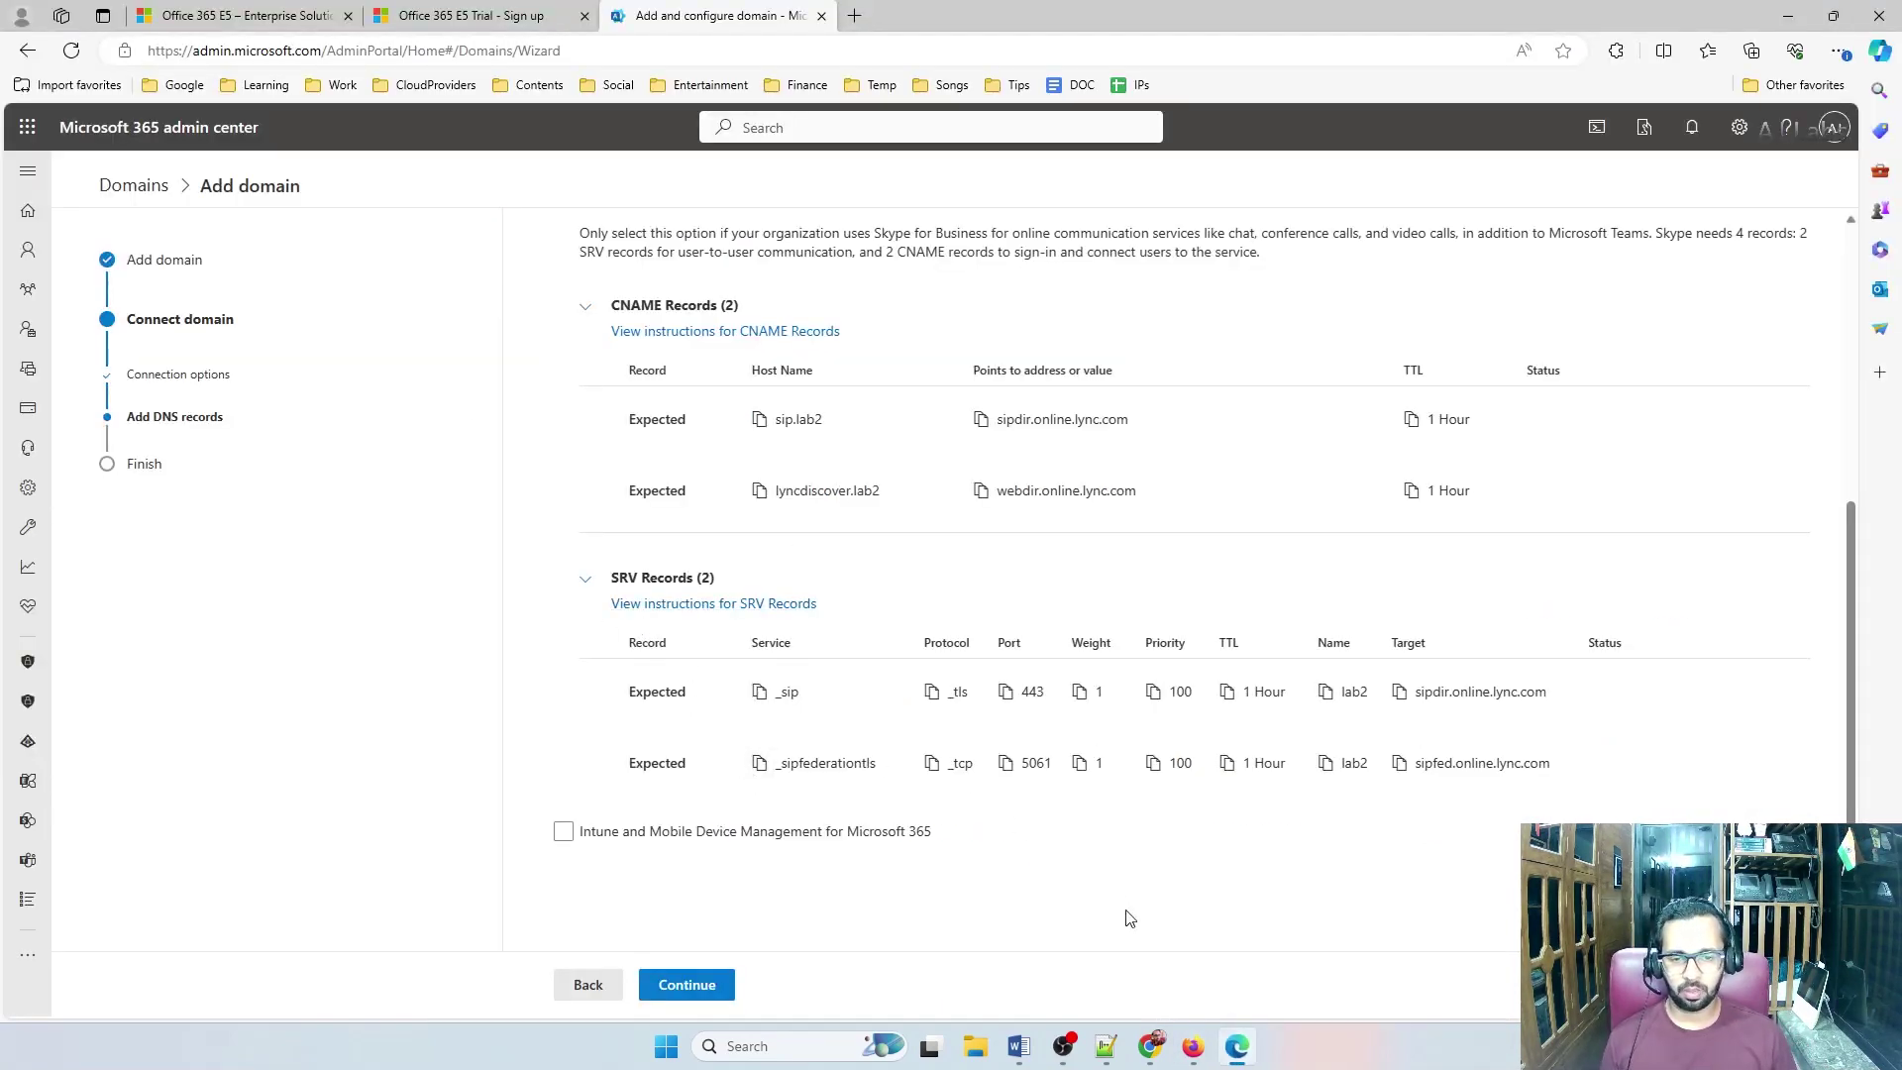
pyautogui.moveTo(1193, 1046)
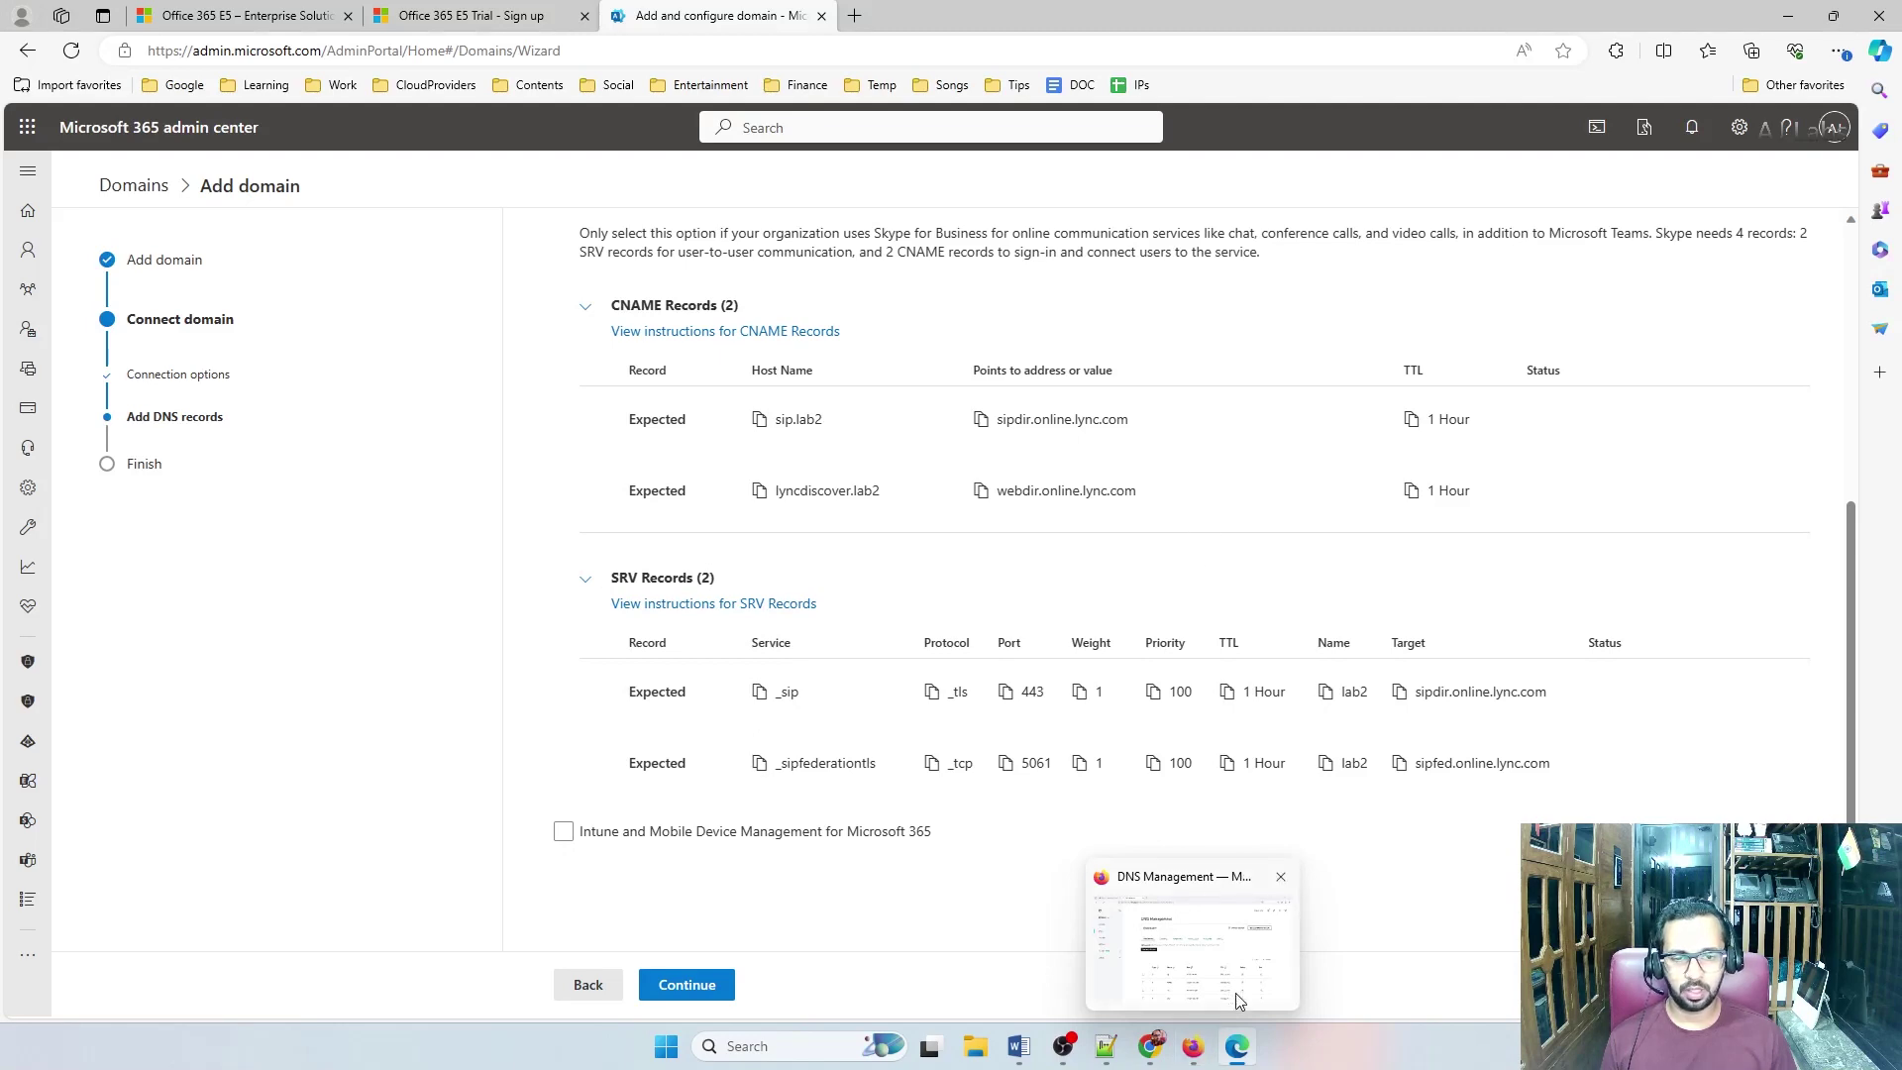
pyautogui.press('super+Down')
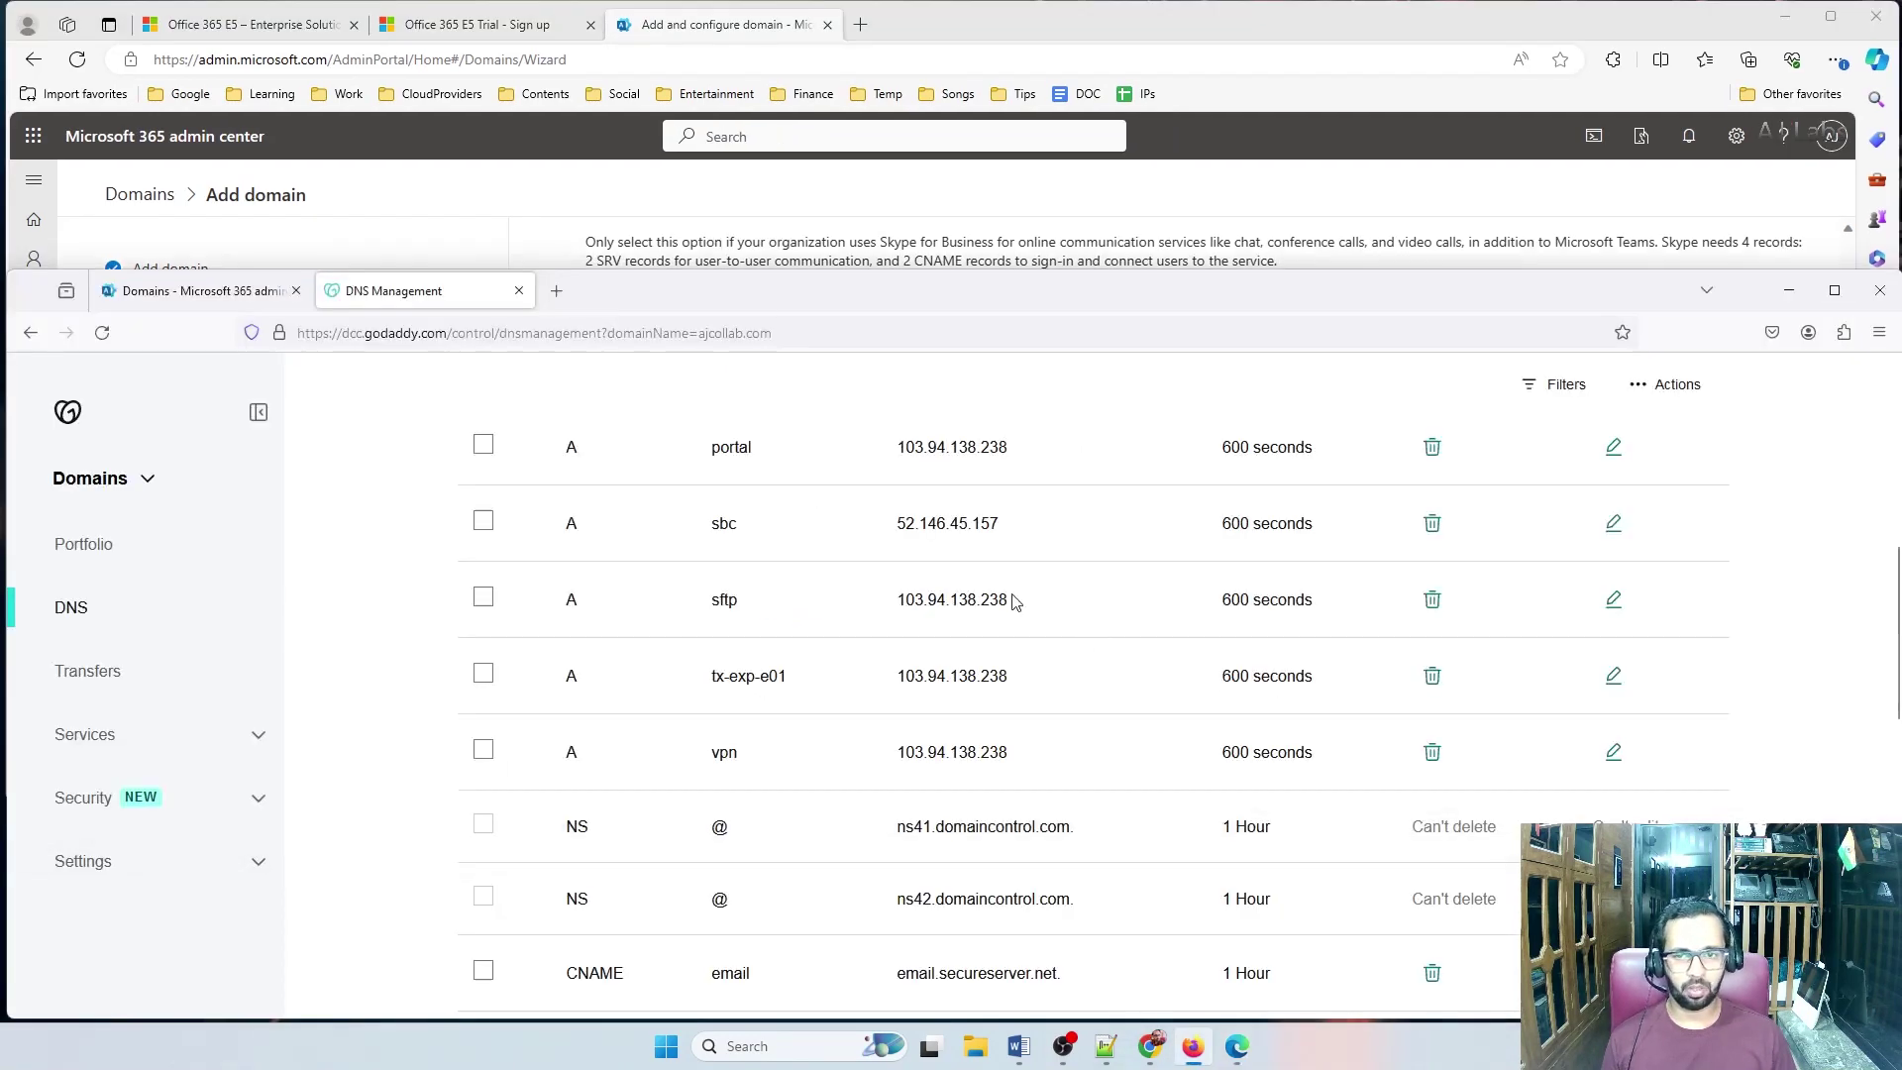
pyautogui.scroll(10, 1012, 601)
pyautogui.click(1223, 189)
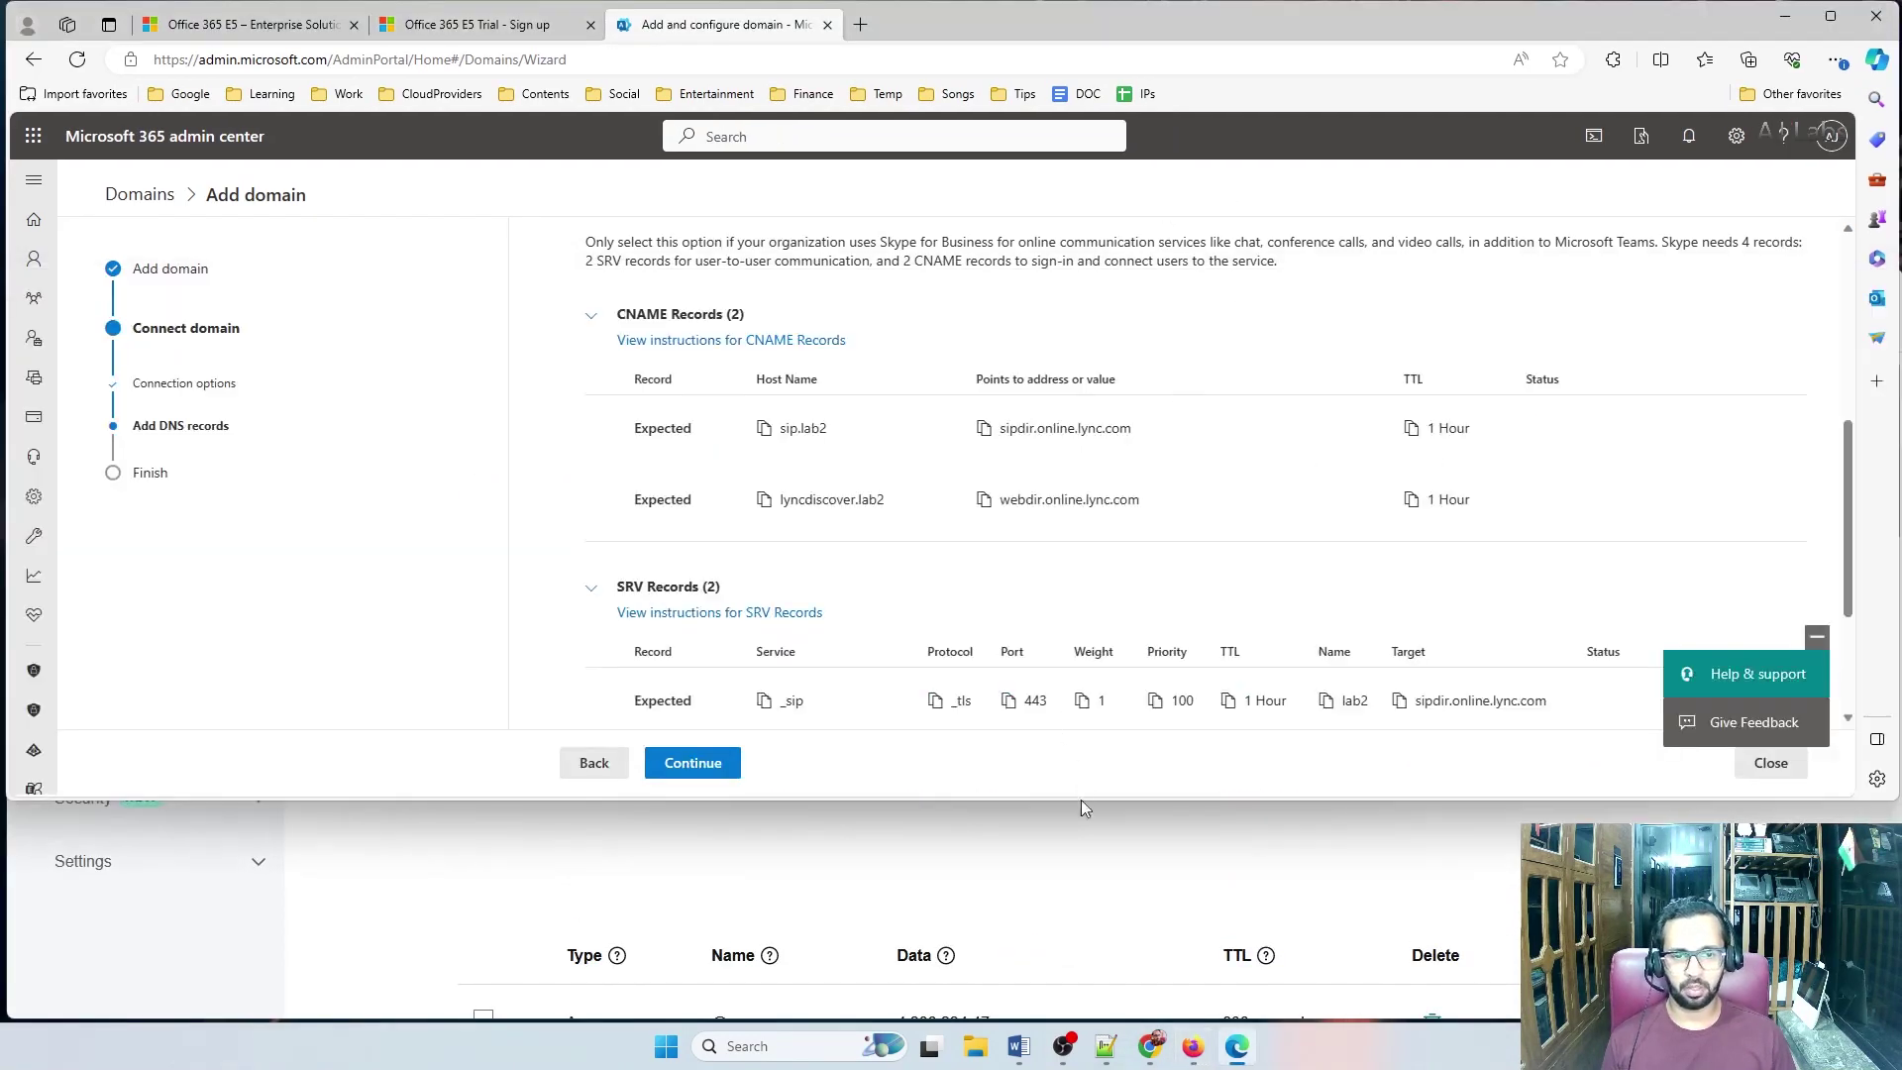
pyautogui.scroll(-3, 1403, 429)
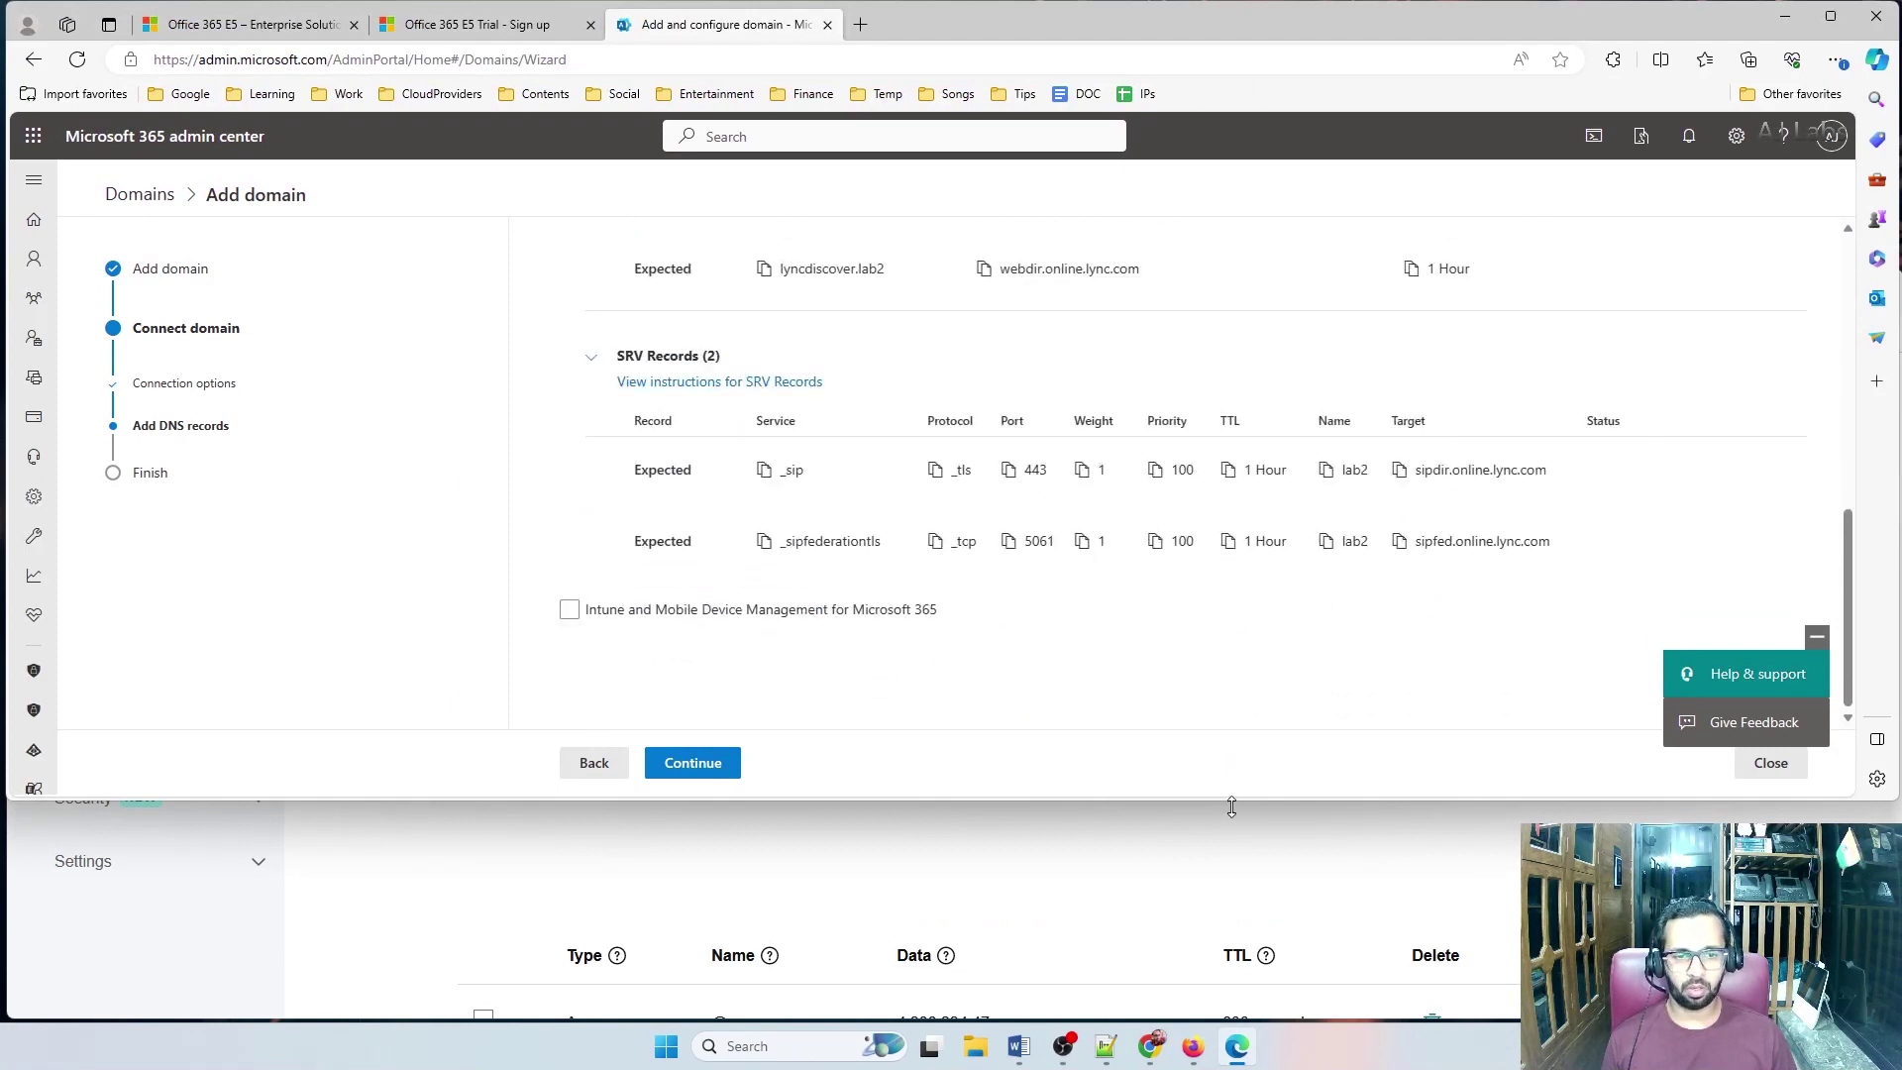
pyautogui.moveTo(1231, 807); pyautogui.dragTo(1209, 631)
pyautogui.scroll(-2, 1439, 394)
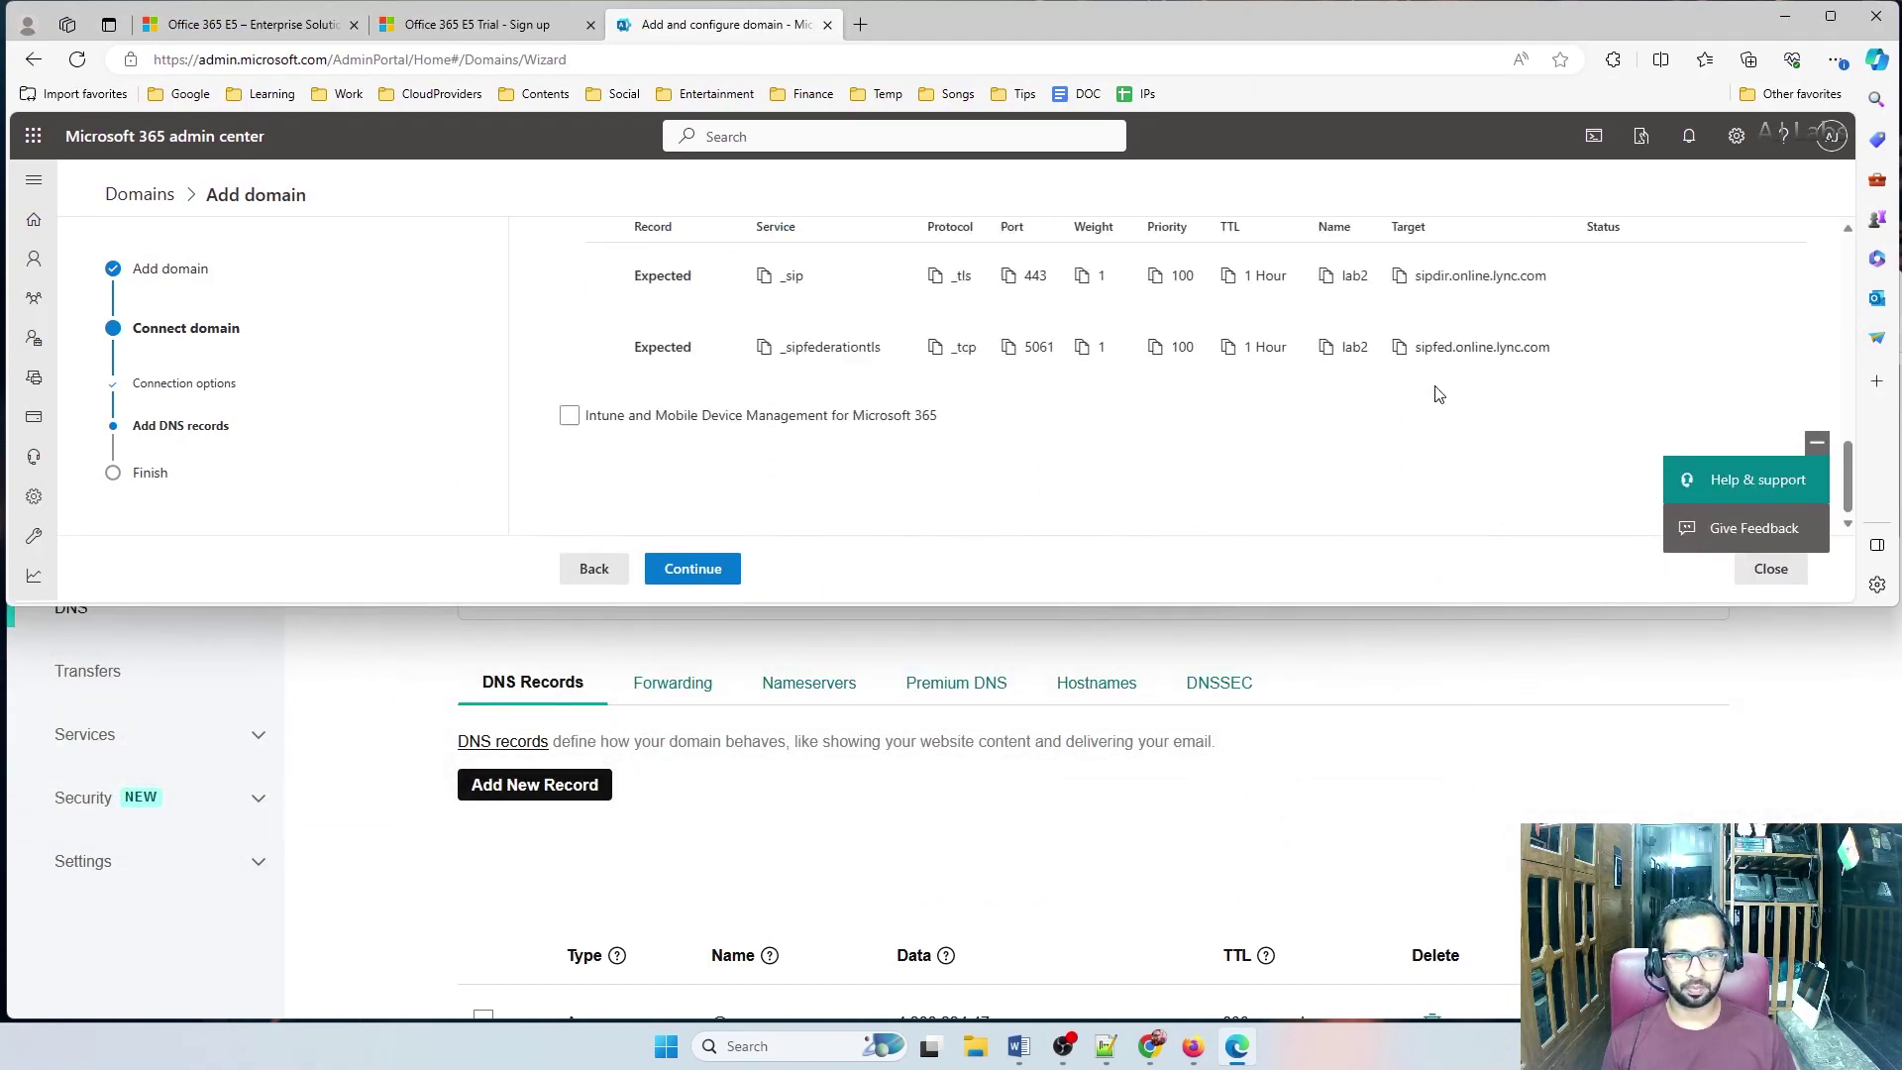
pyautogui.click(1772, 694)
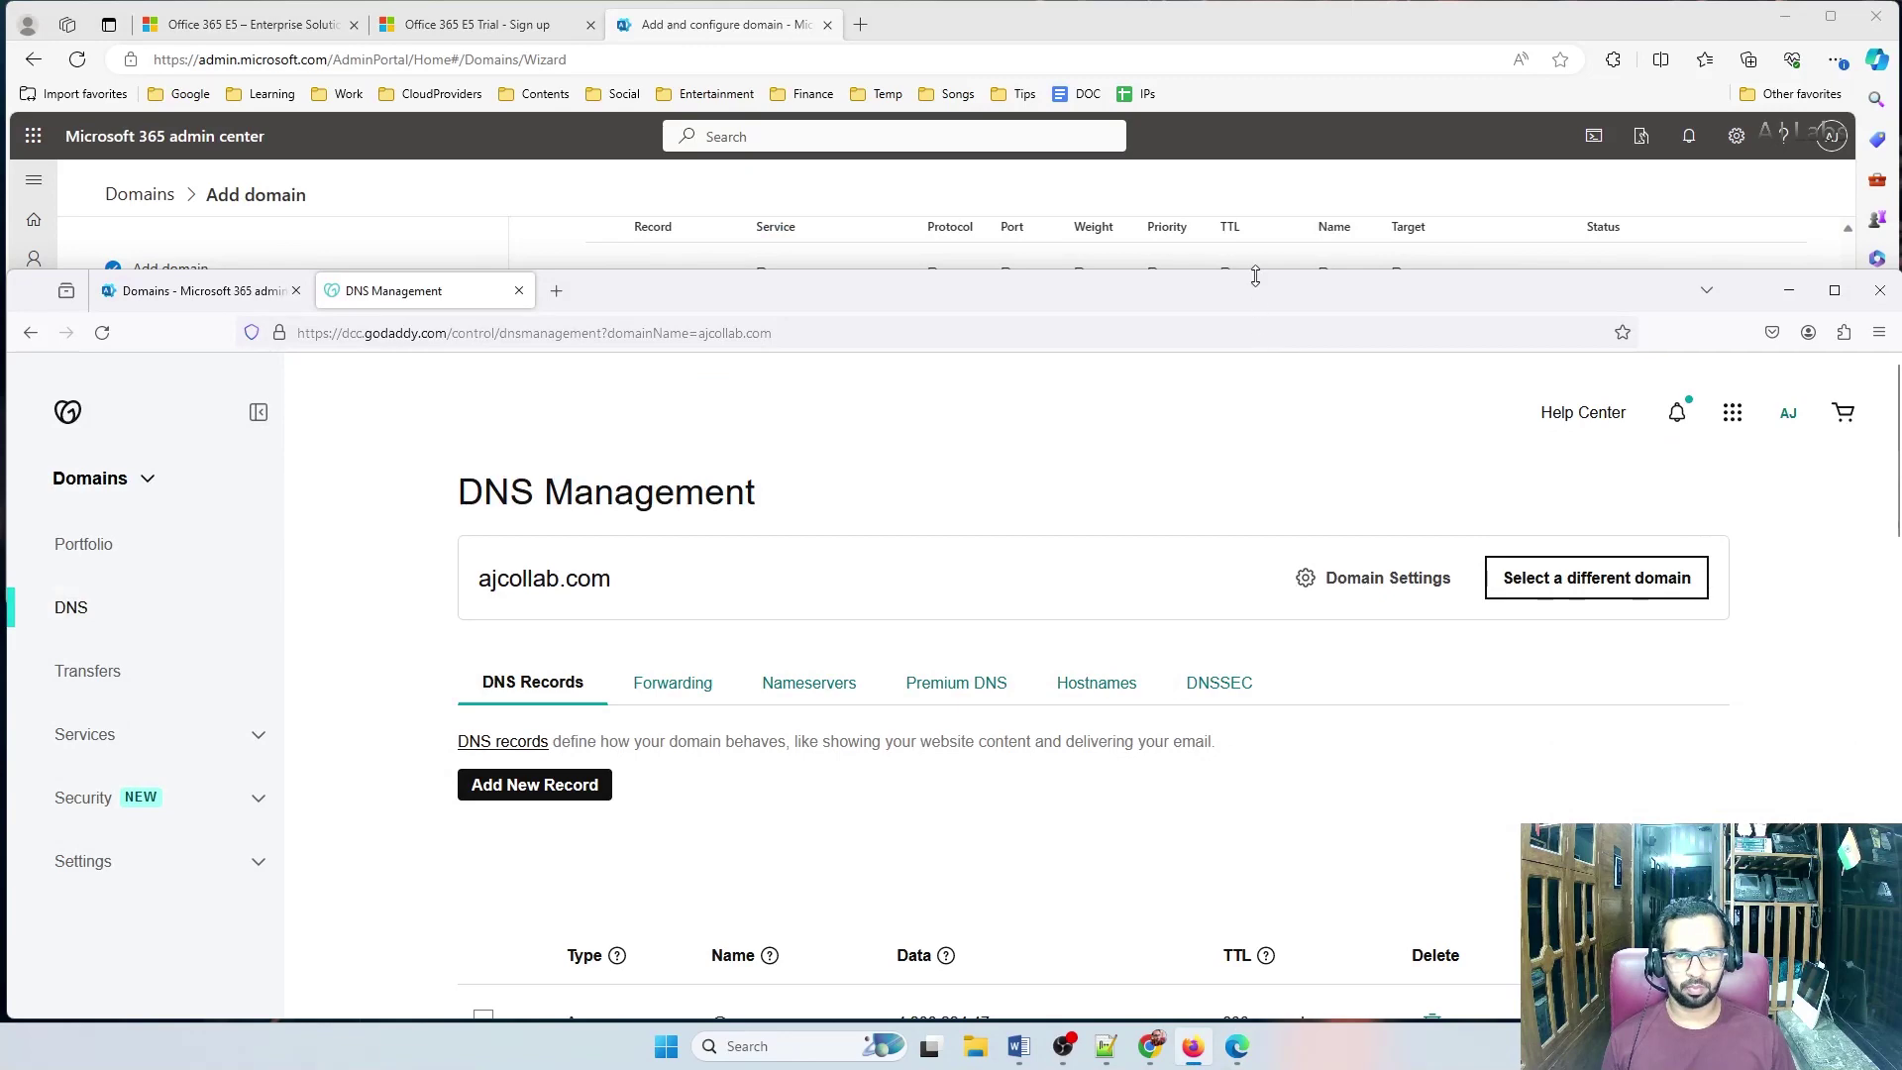
pyautogui.moveTo(1255, 266); pyautogui.dragTo(1244, 421)
pyautogui.scroll(-4, 625, 843)
pyautogui.scroll(2, 625, 843)
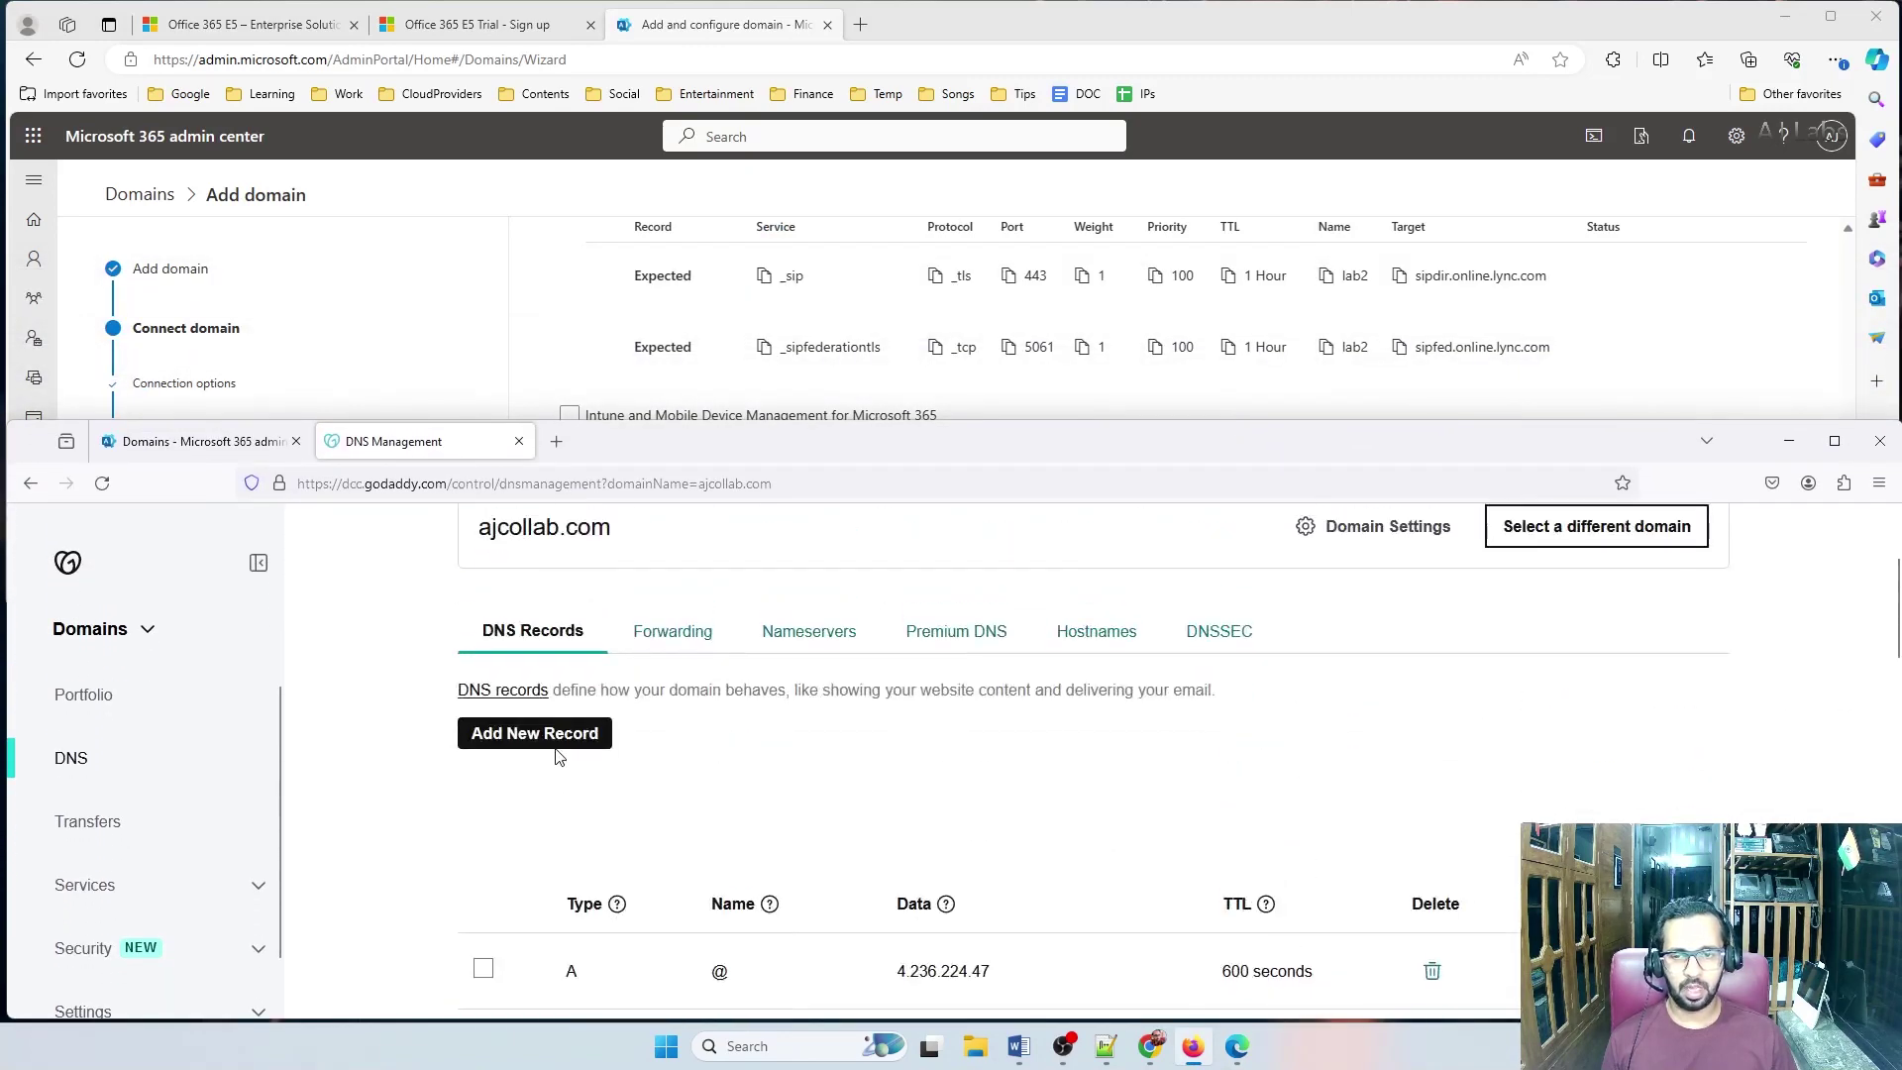
# Add a new SRV record in GoDaddy with service _sip
pyautogui.click(540, 732)
pyautogui.scroll(-1, 570, 843)
pyautogui.click(569, 766)
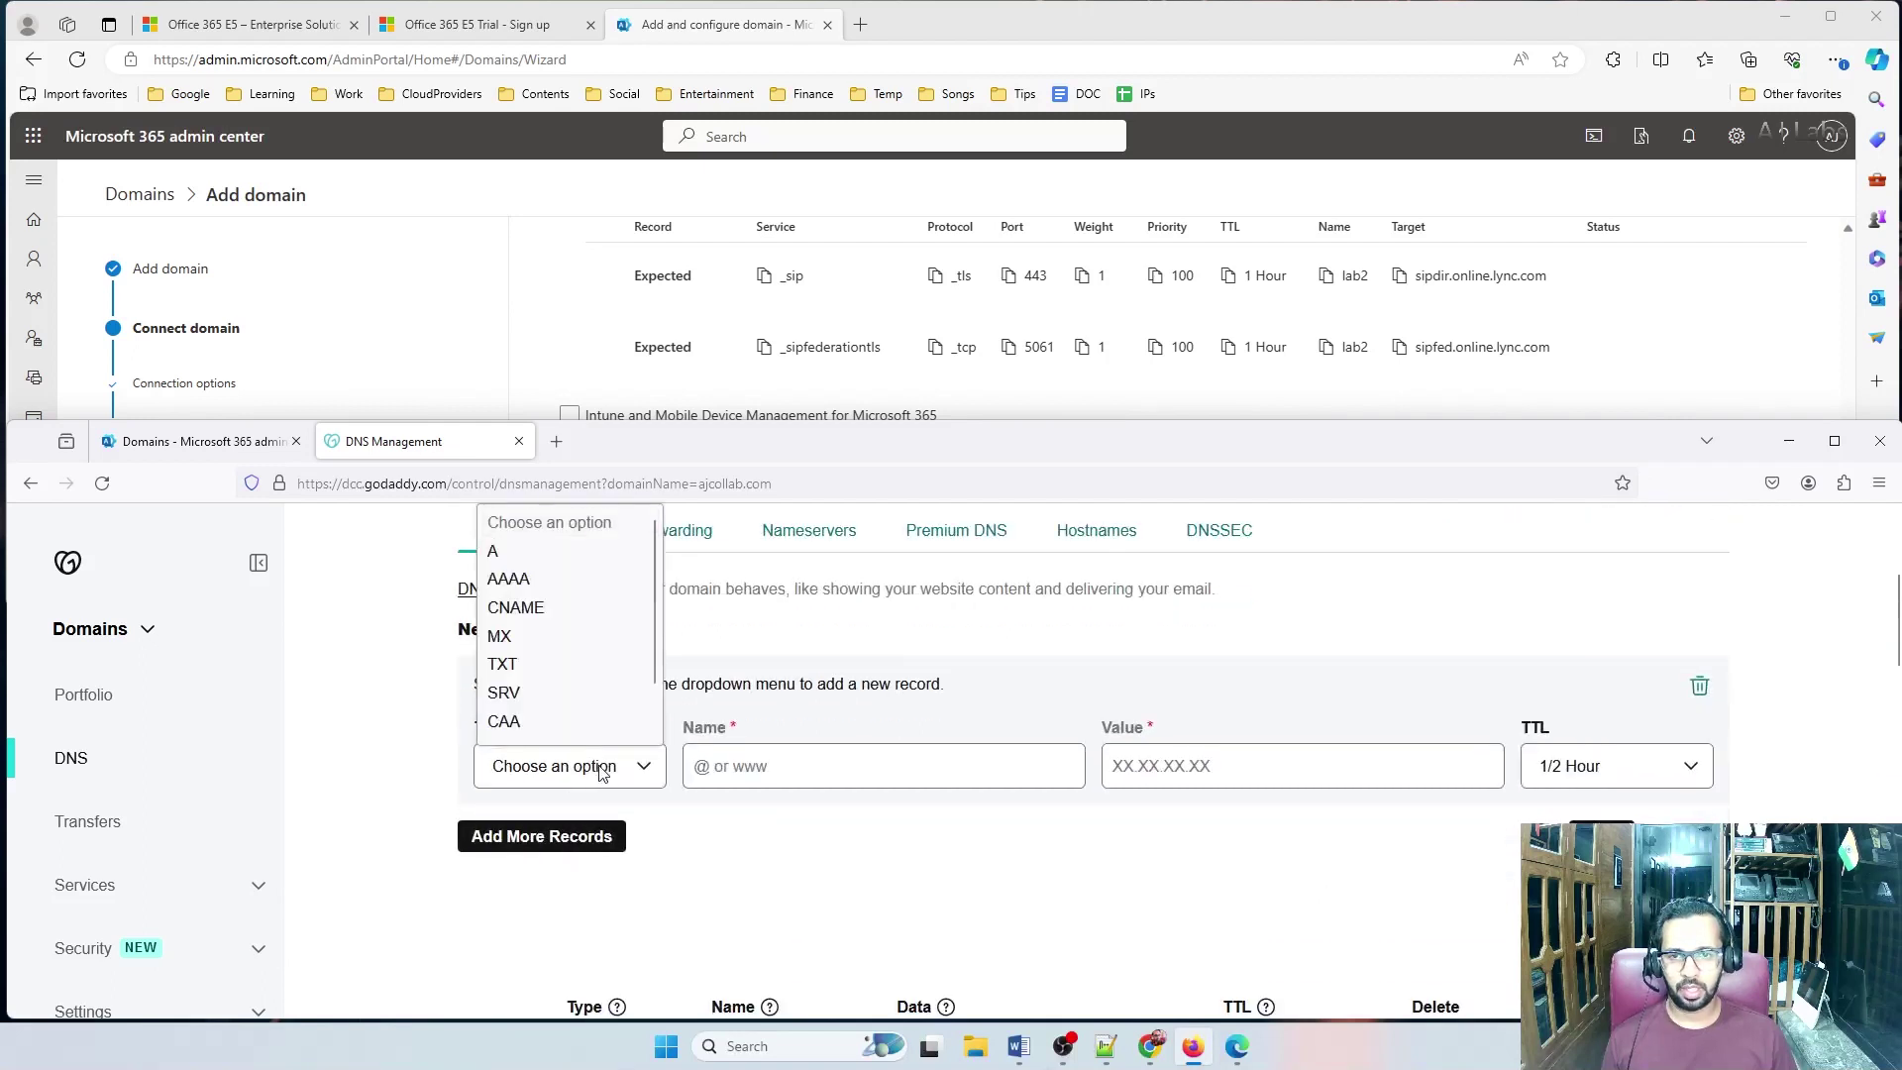
pyautogui.scroll(-1, 561, 700)
pyautogui.click(525, 671)
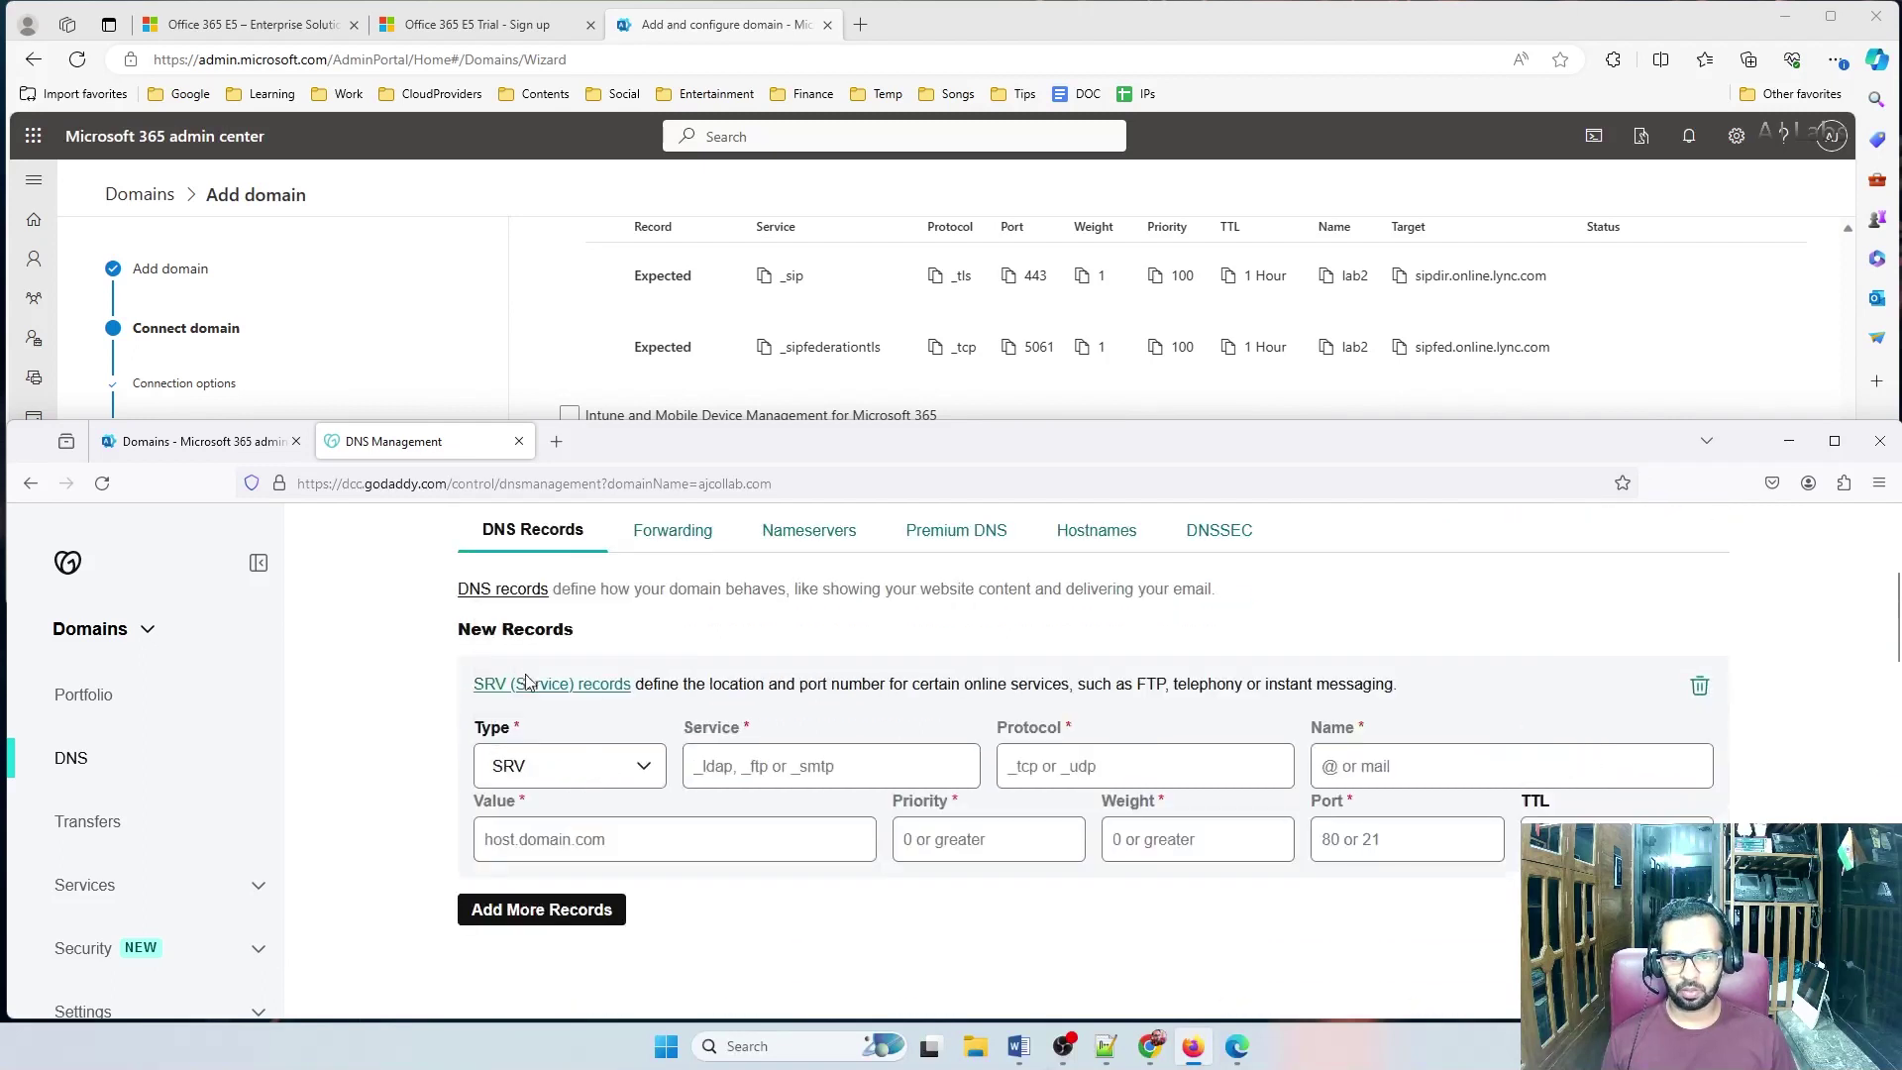
pyautogui.click(784, 769)
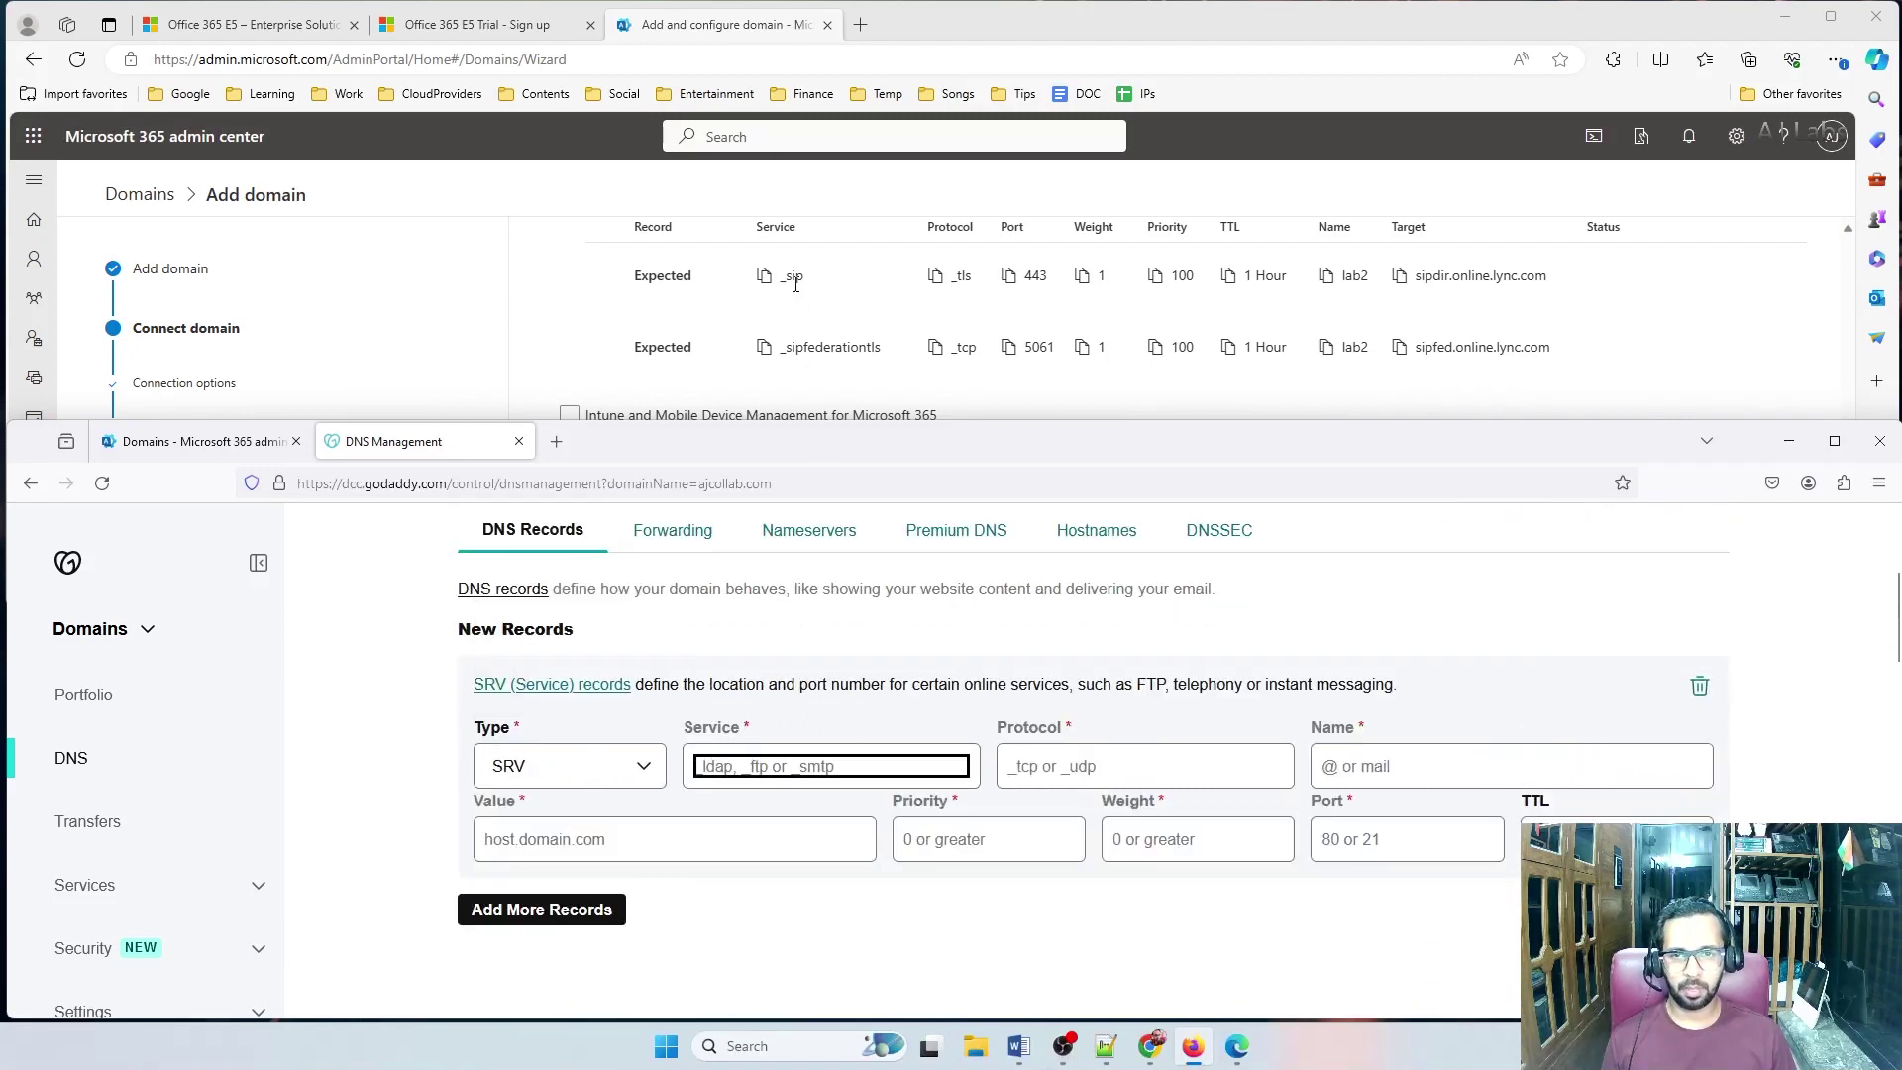
pyautogui.click(765, 276)
pyautogui.click(732, 774)
pyautogui.write('_sip')
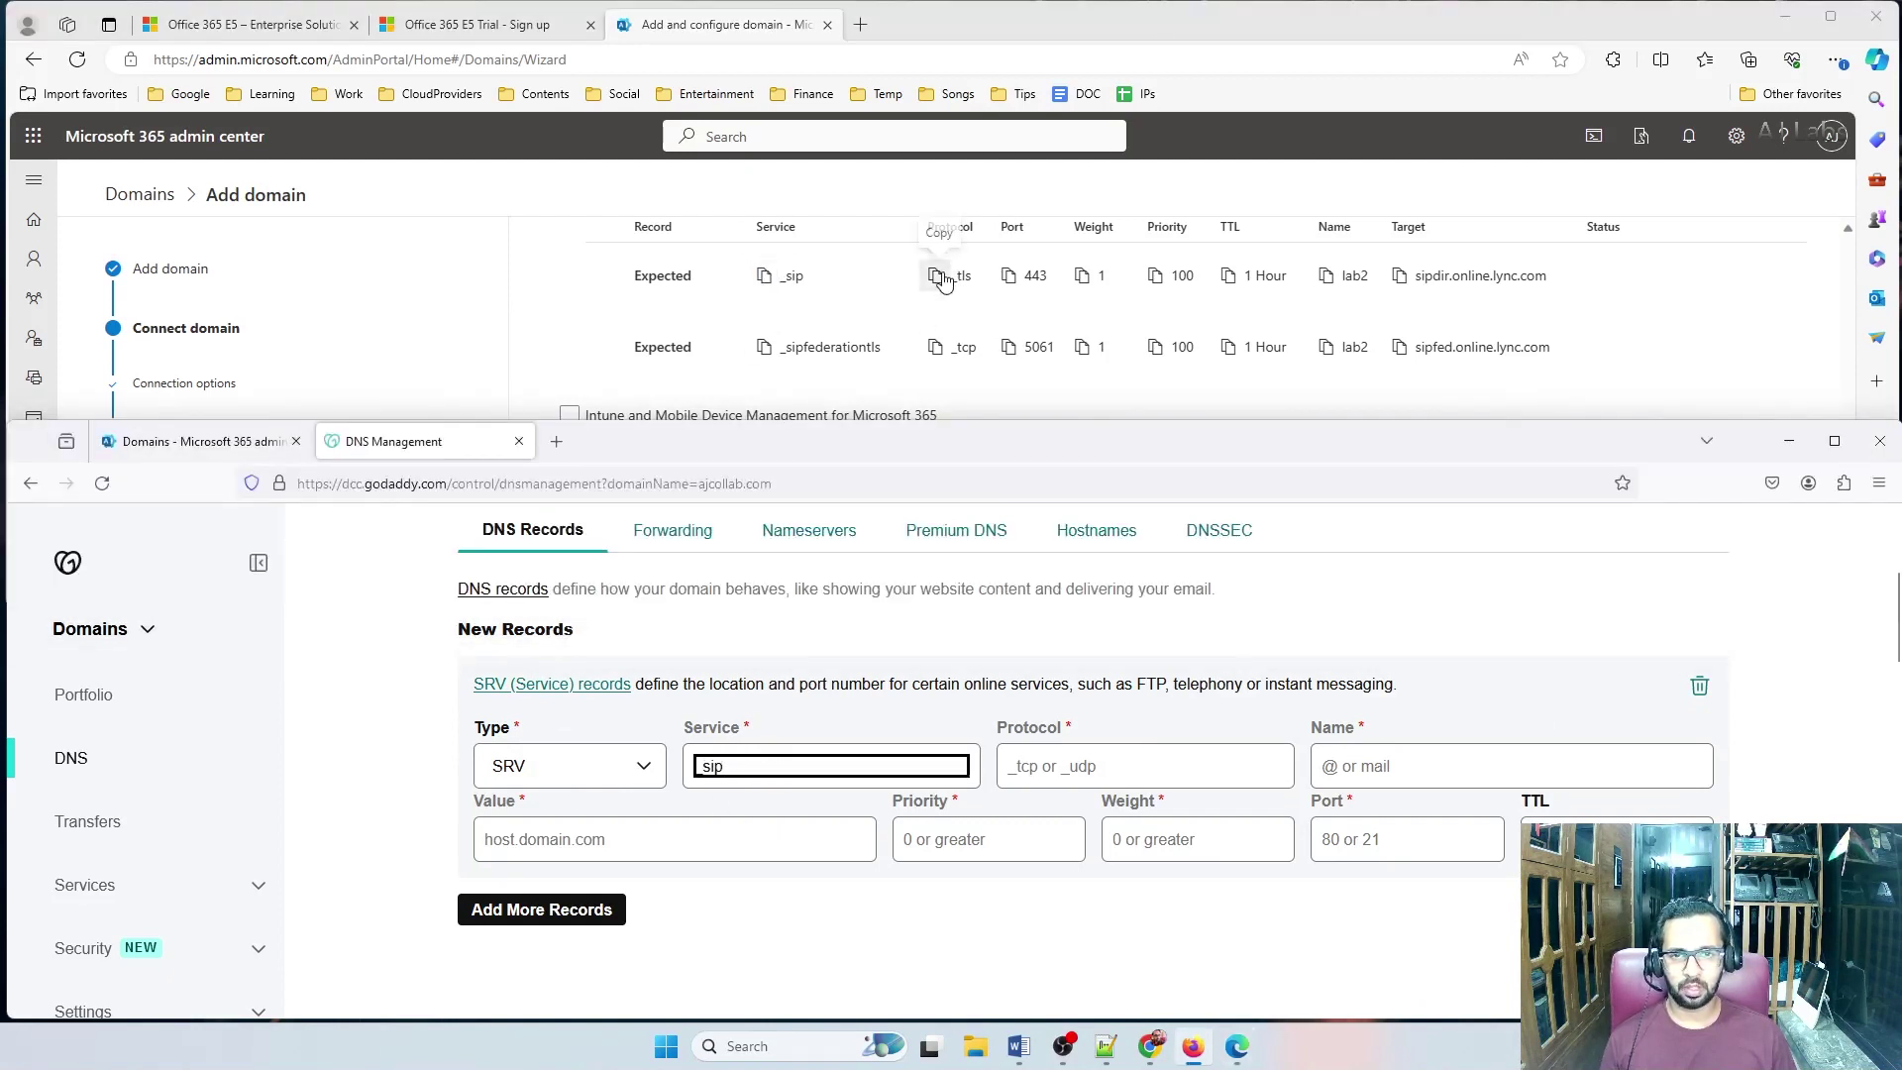
# Set the SRV record's protocol _tls, port 443, priority 100 and weight 1
pyautogui.click(937, 276)
pyautogui.click(1032, 791)
pyautogui.write('_tls')
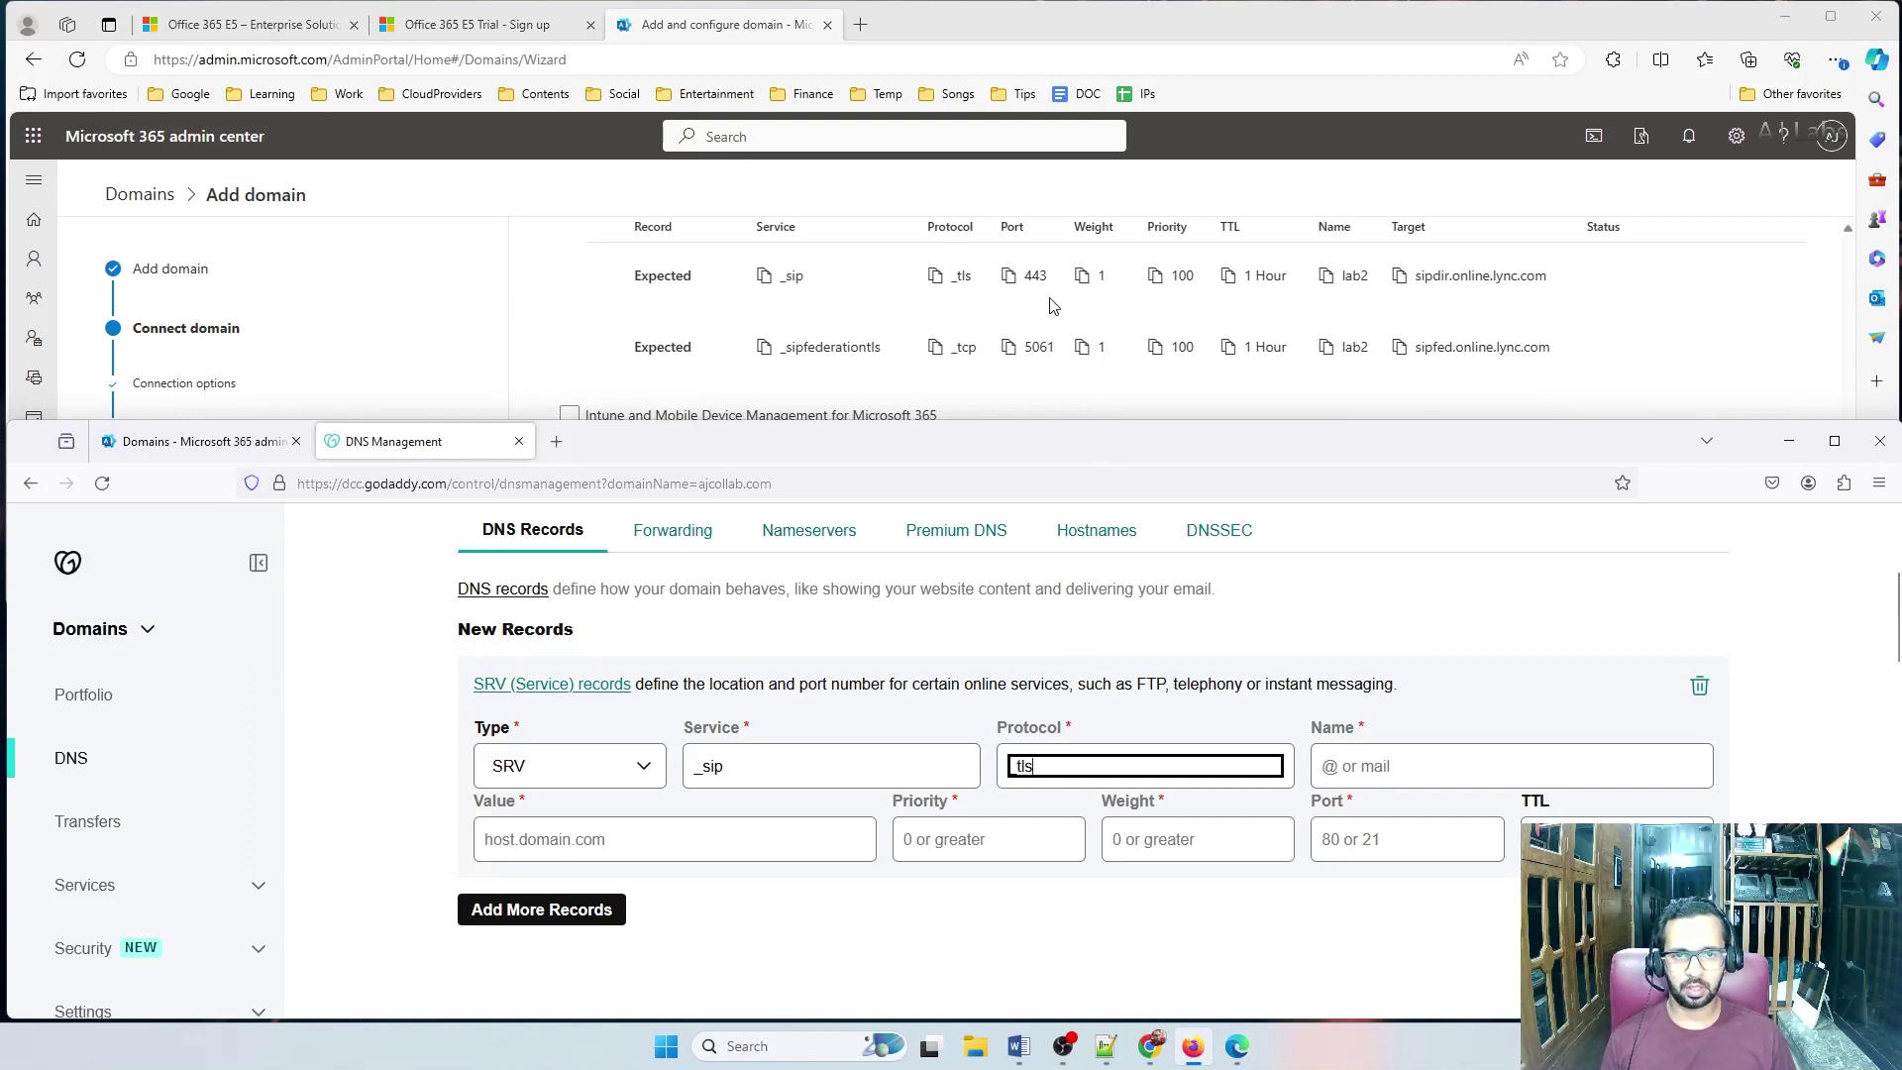
pyautogui.click(1009, 276)
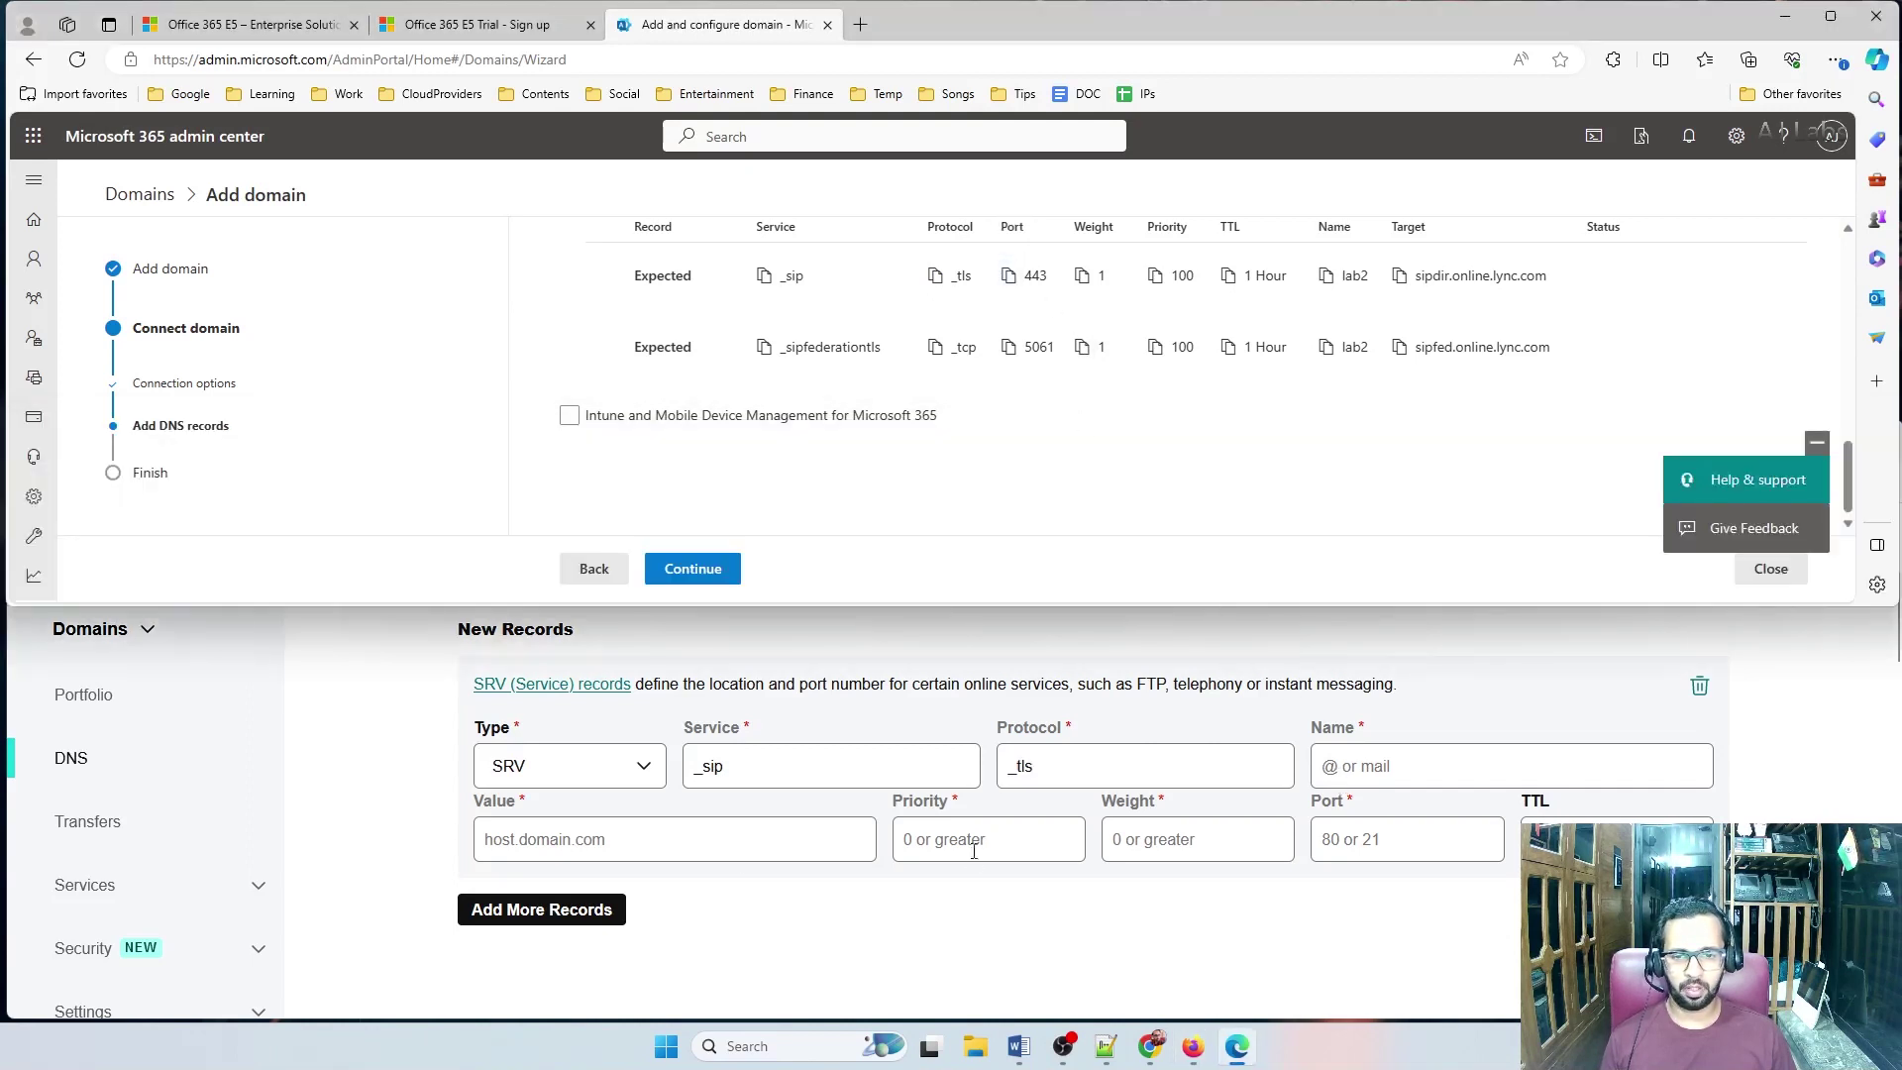
pyautogui.click(1398, 841)
pyautogui.hotkey('ctrl', 'v')
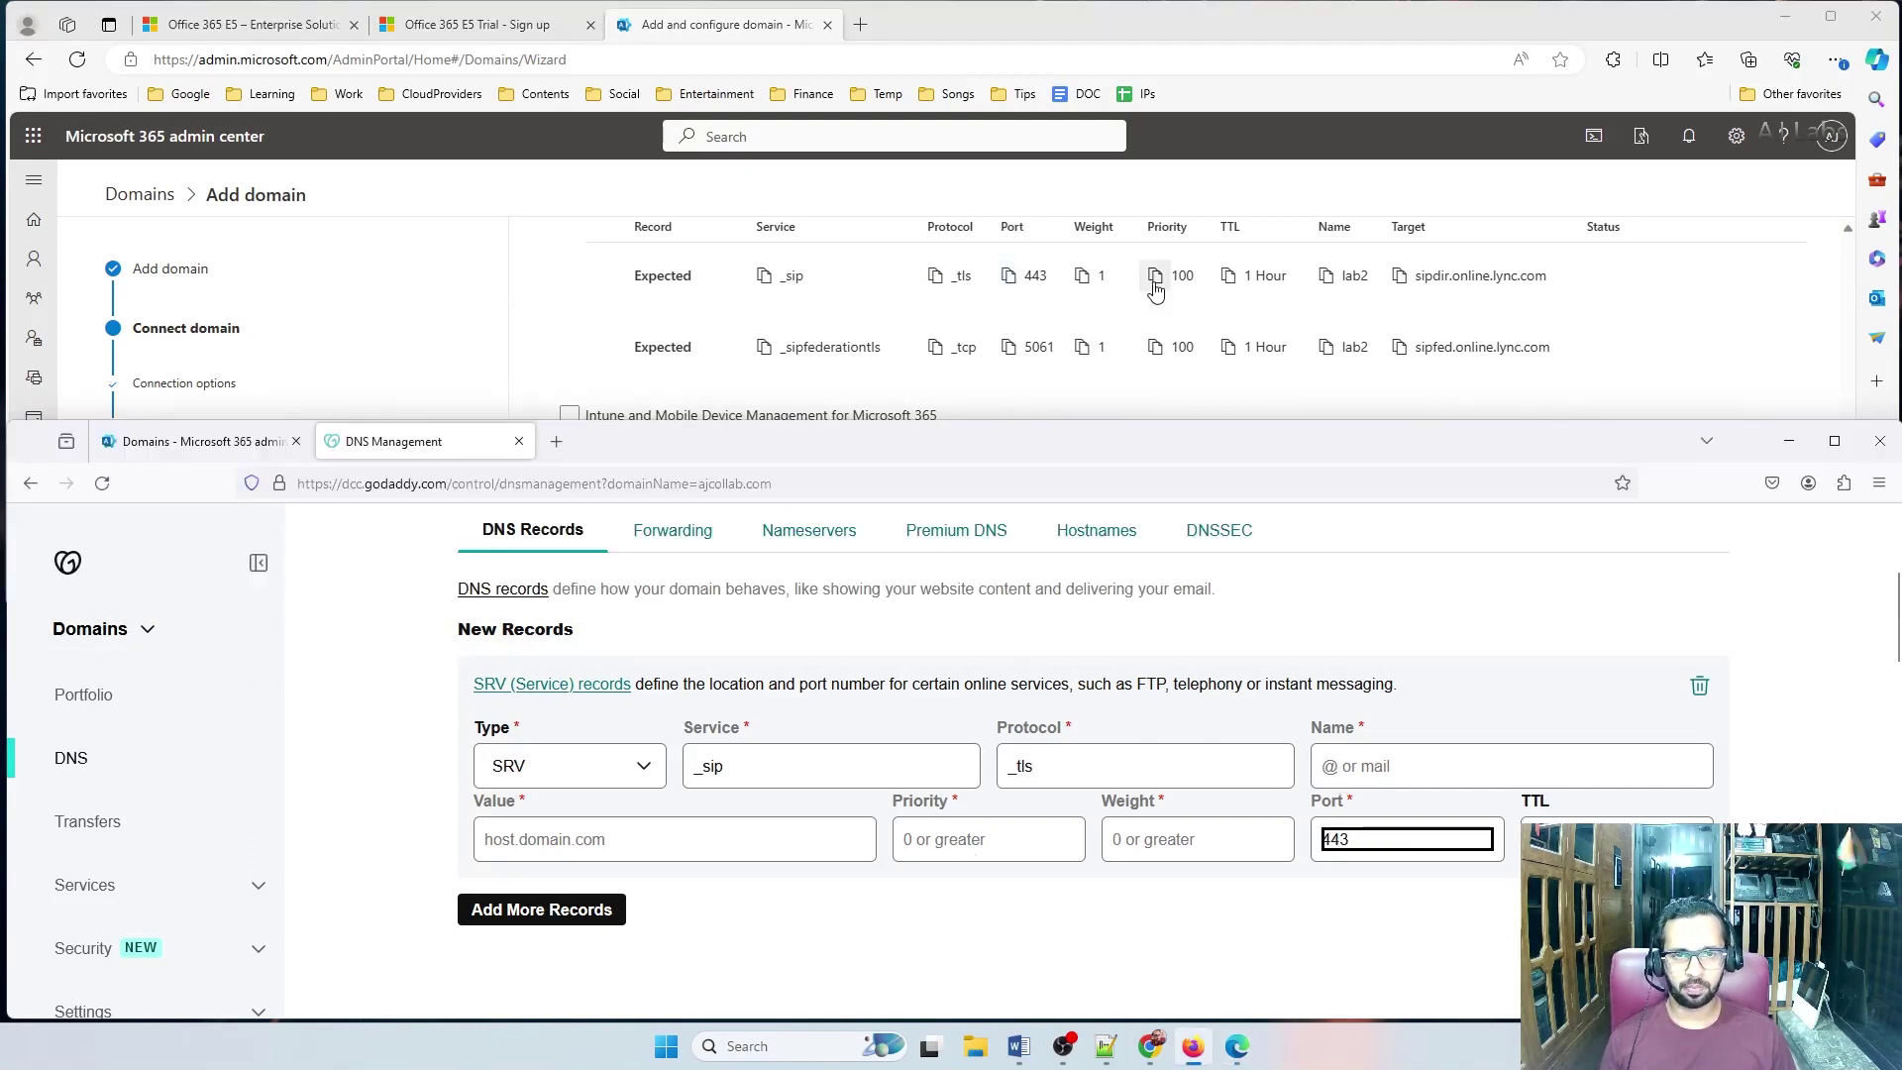
pyautogui.click(1154, 276)
pyautogui.click(999, 840)
pyautogui.hotkey('ctrl', 'v')
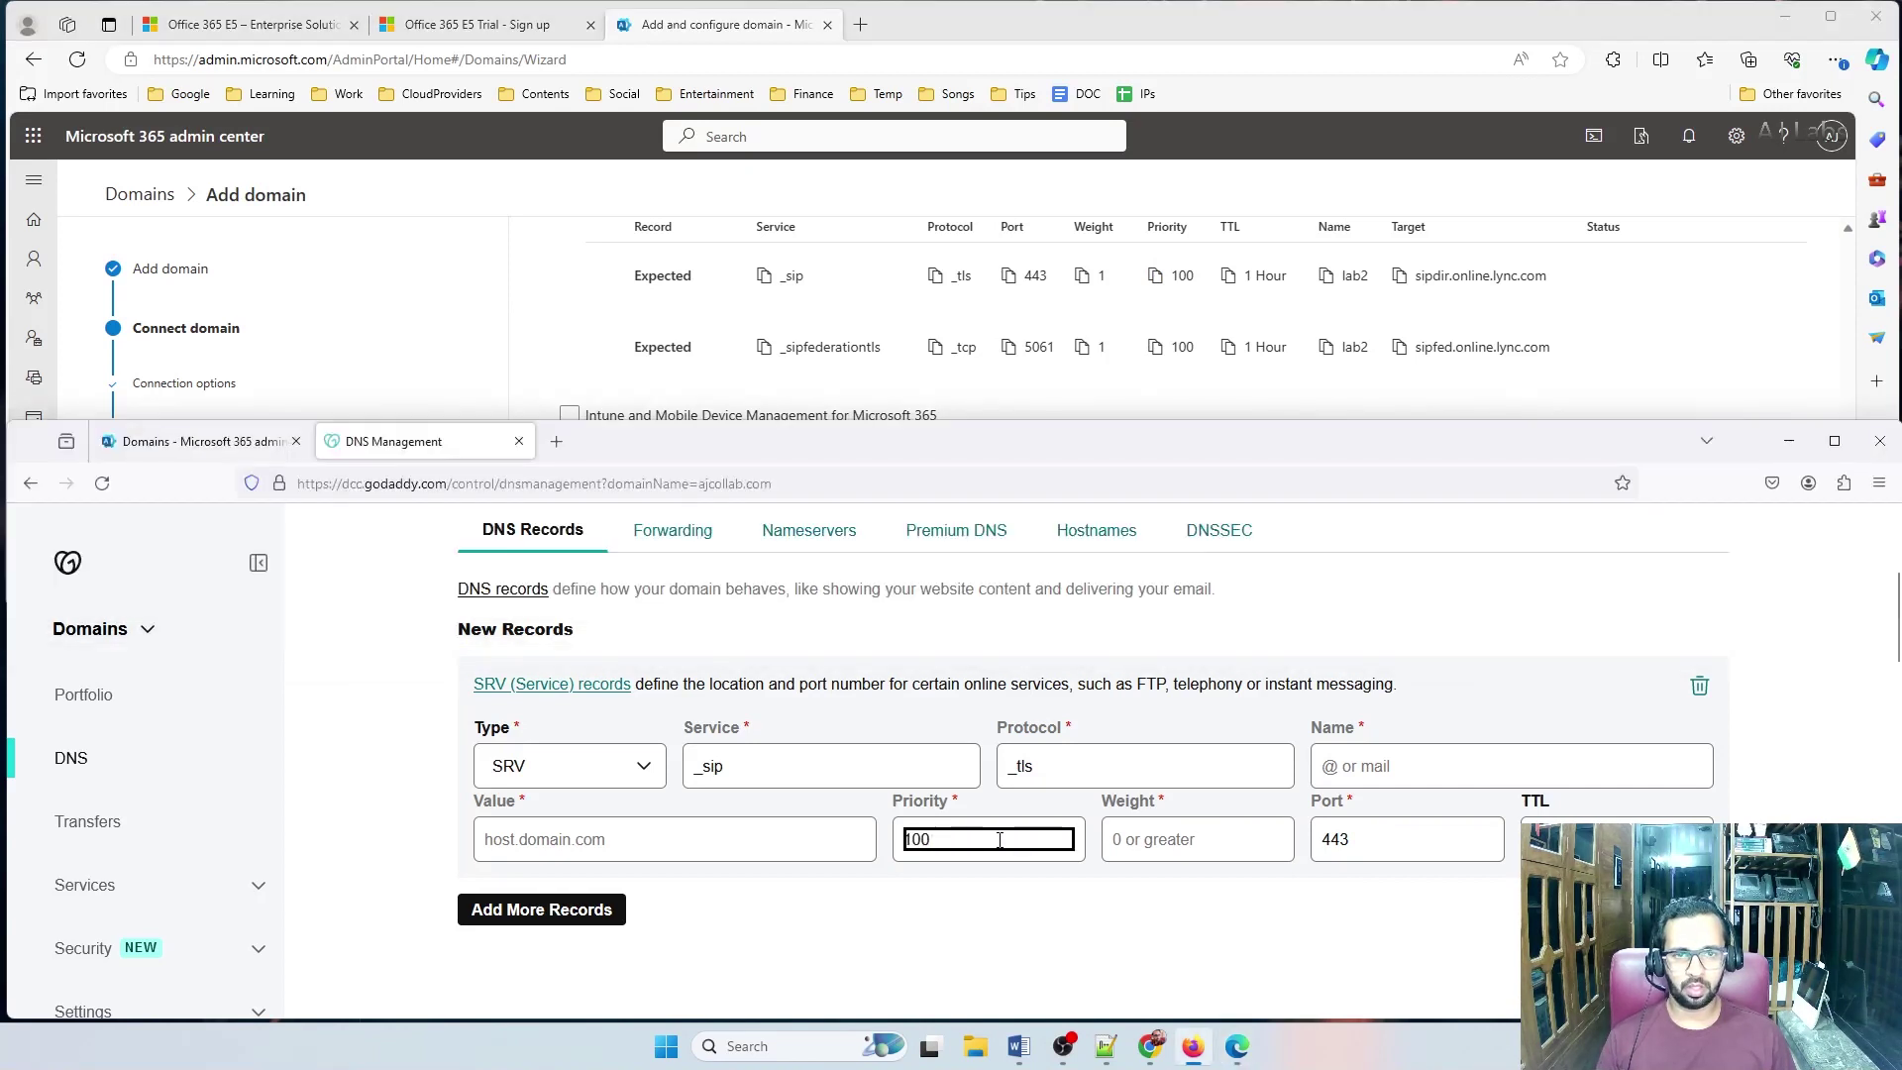
pyautogui.click(1144, 847)
pyautogui.write('1')
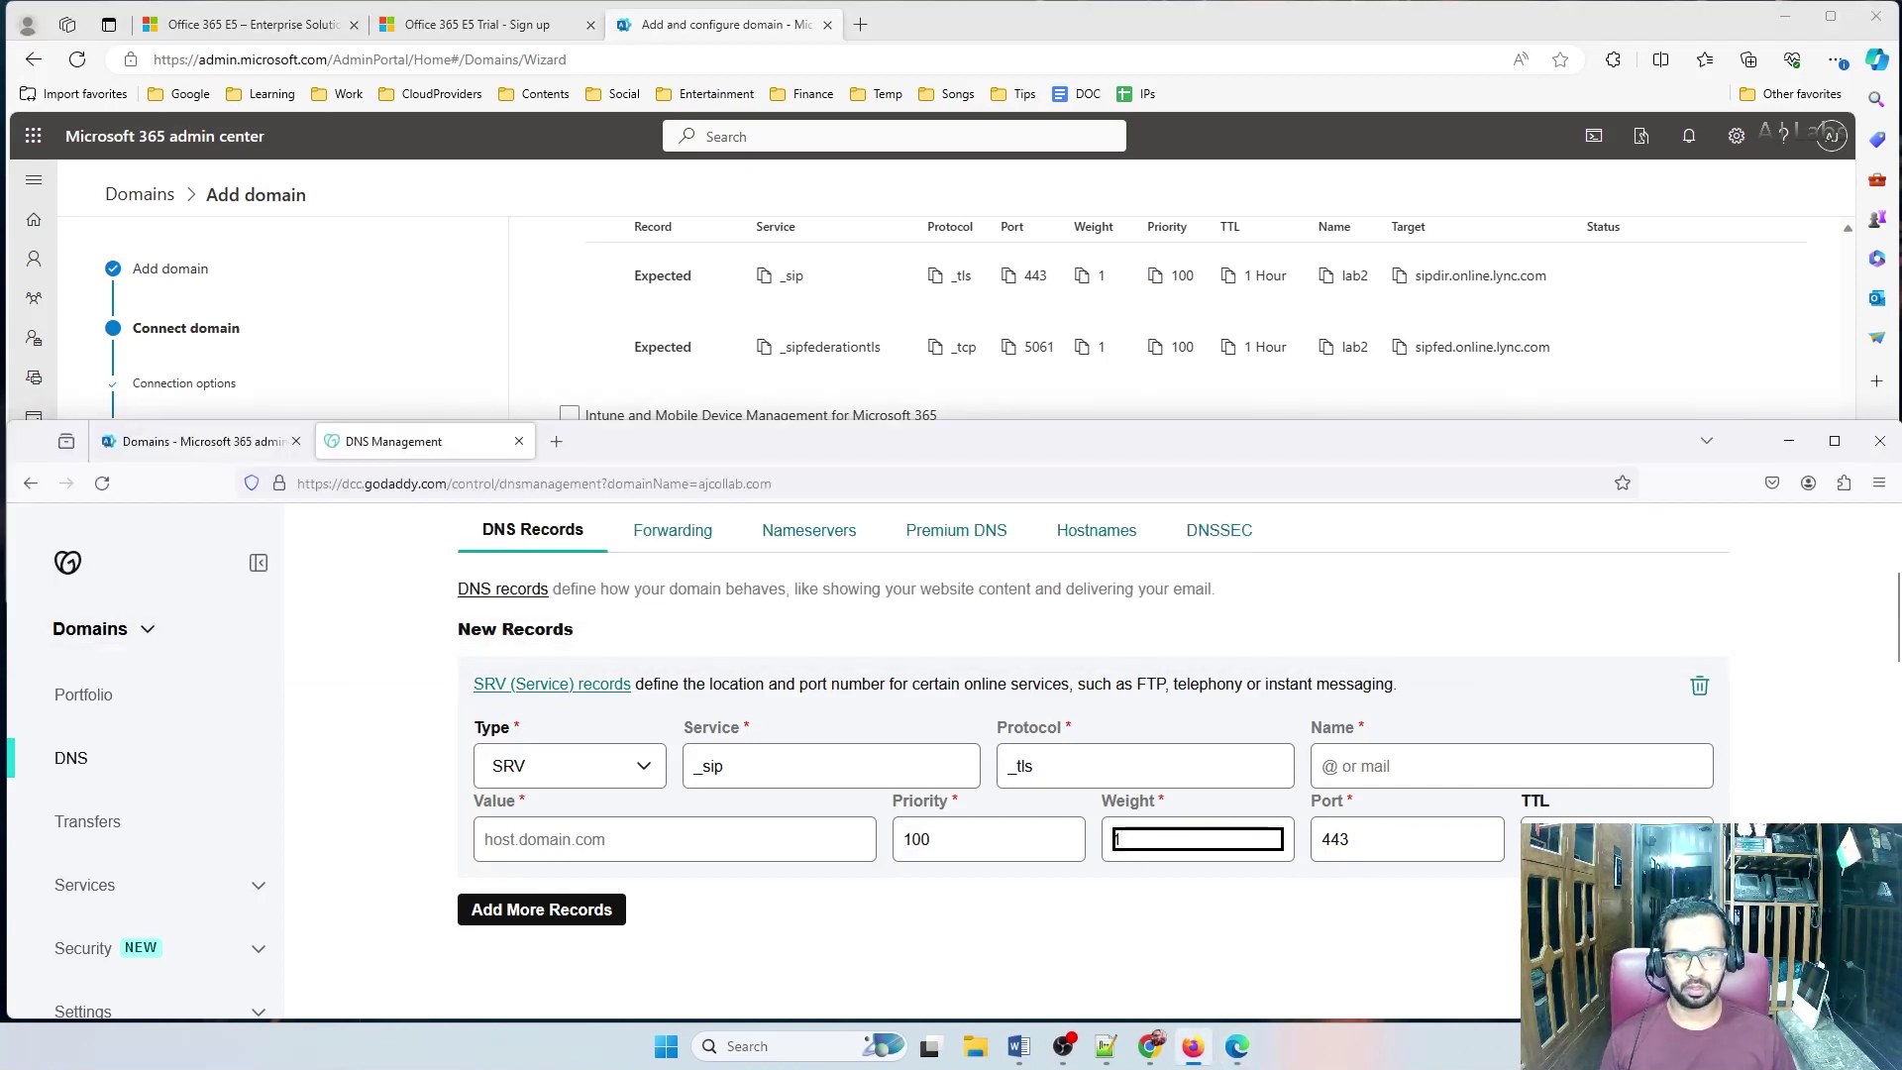
# Set the SRV name to lab2 and target sipdir.online.lync.com, then add another record row
pyautogui.click(1314, 260)
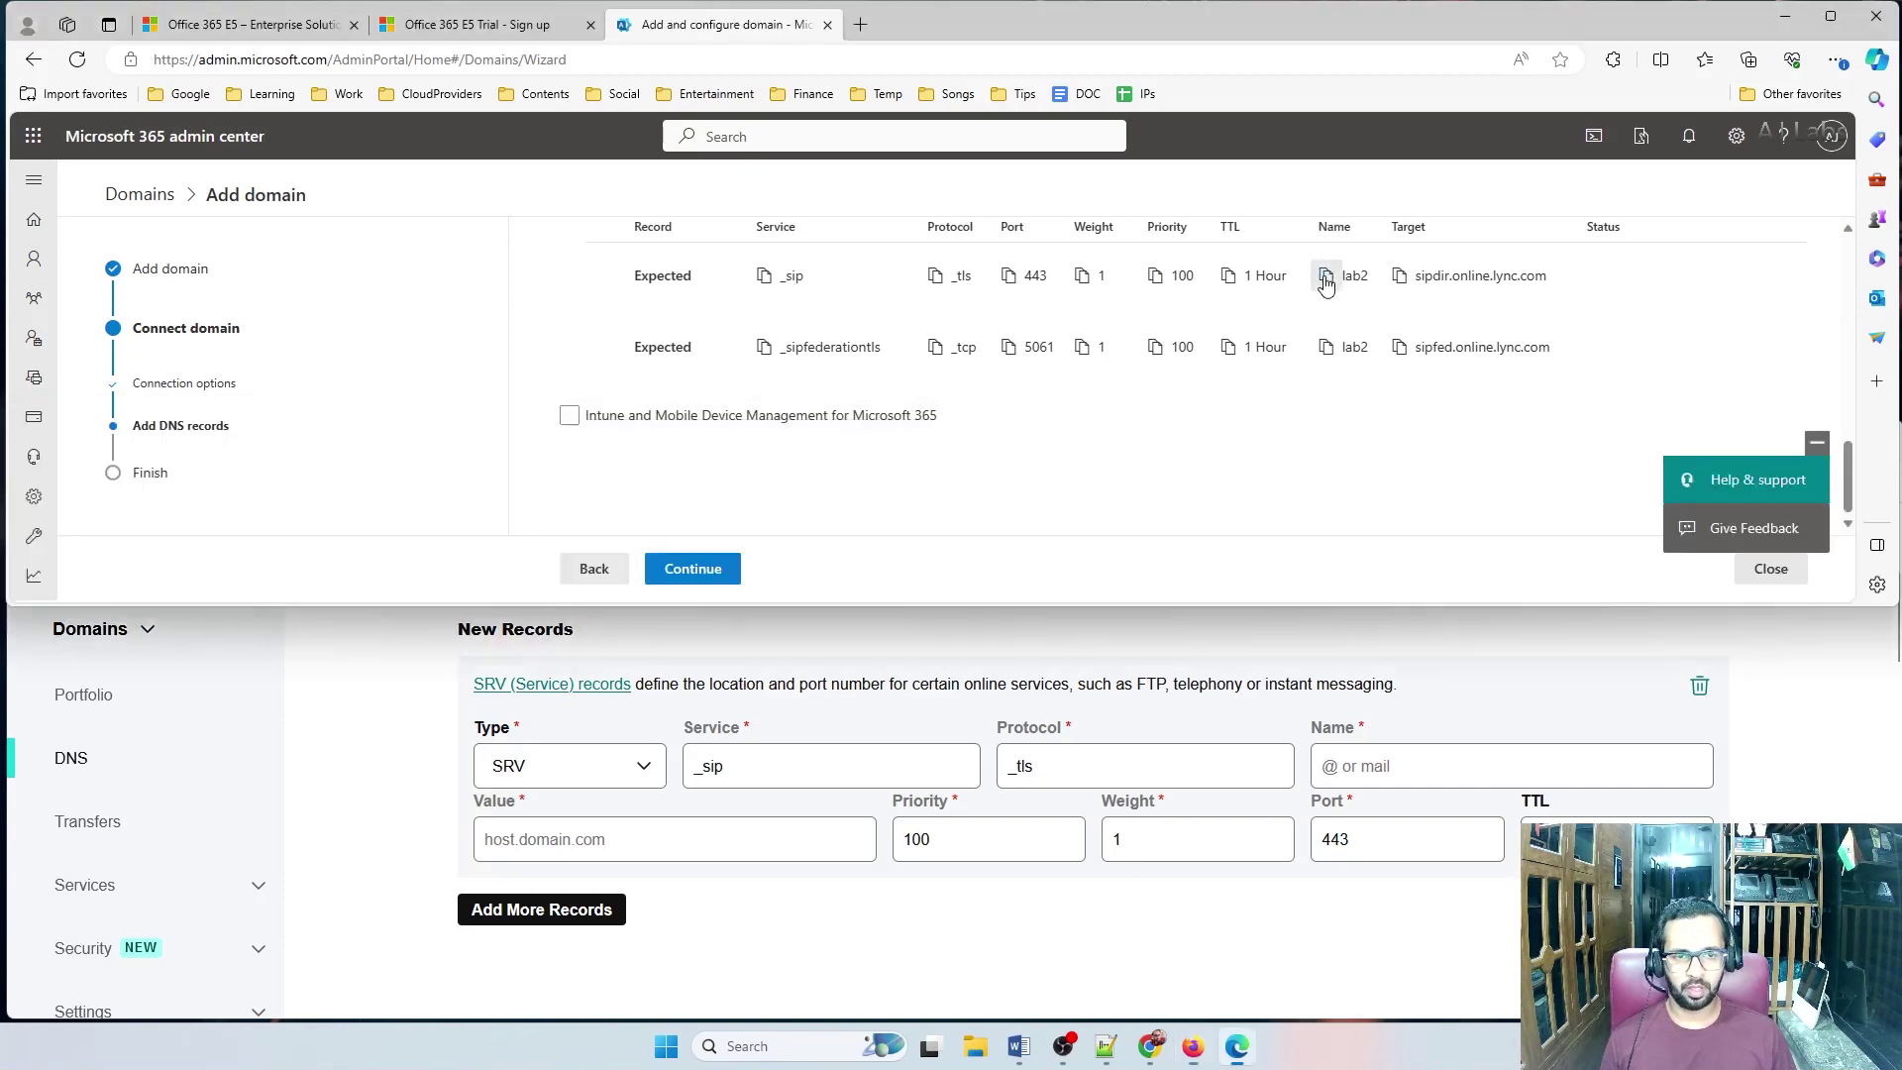
pyautogui.click(1335, 778)
pyautogui.hotkey('ctrl', 'v')
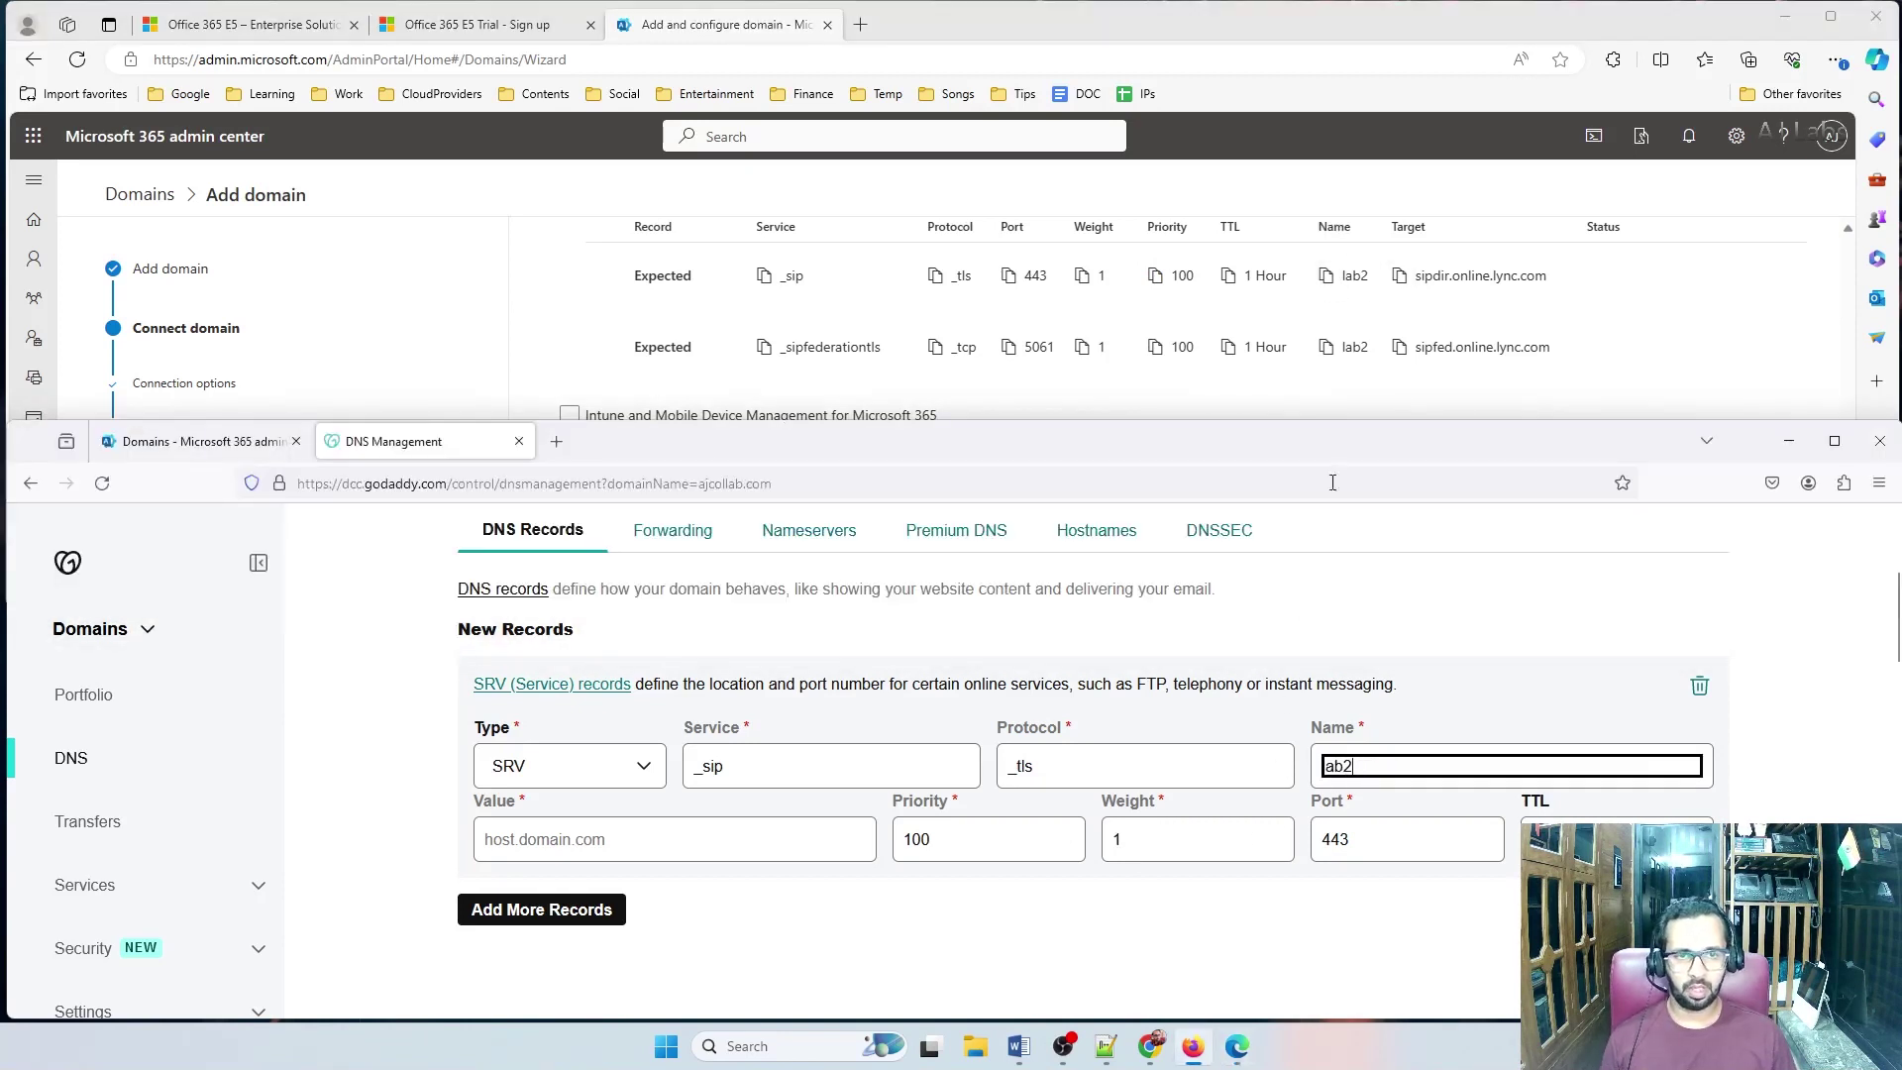
pyautogui.click(1399, 276)
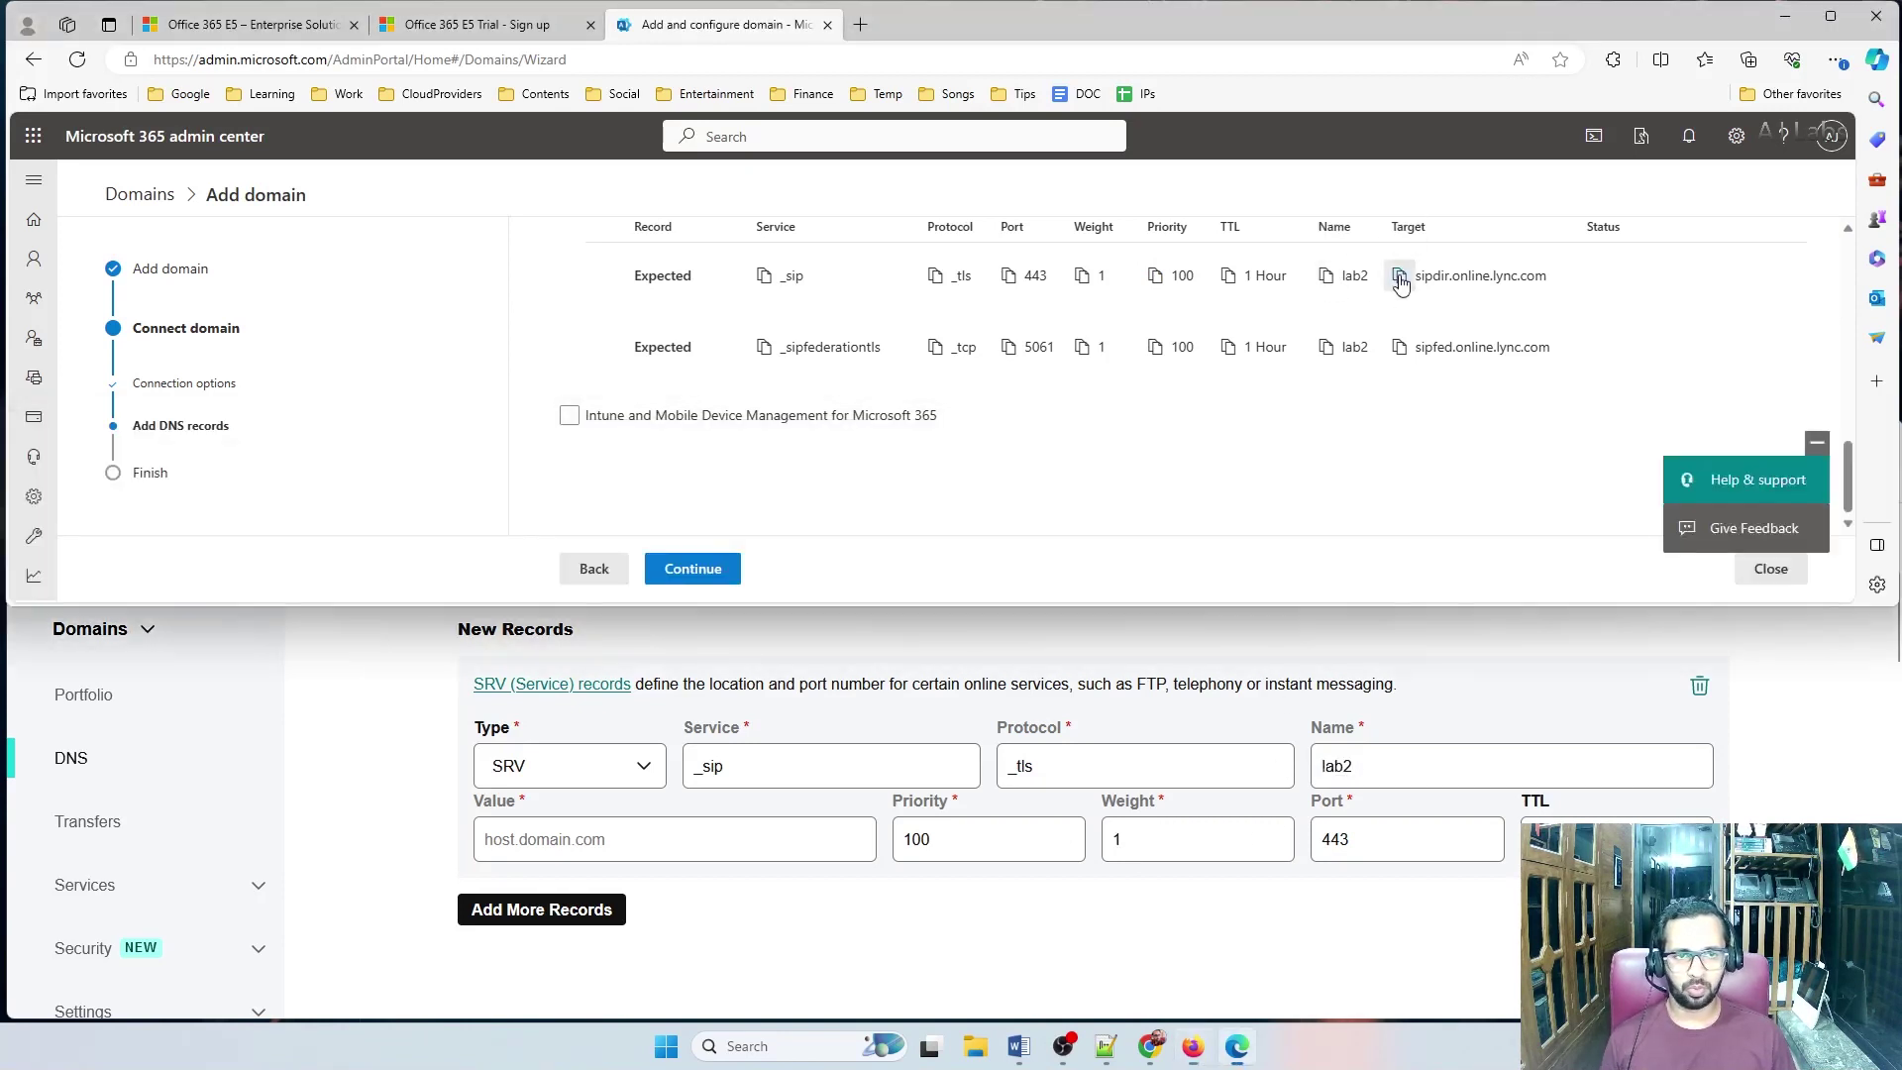
pyautogui.click(681, 835)
pyautogui.hotkey('ctrl', 'v')
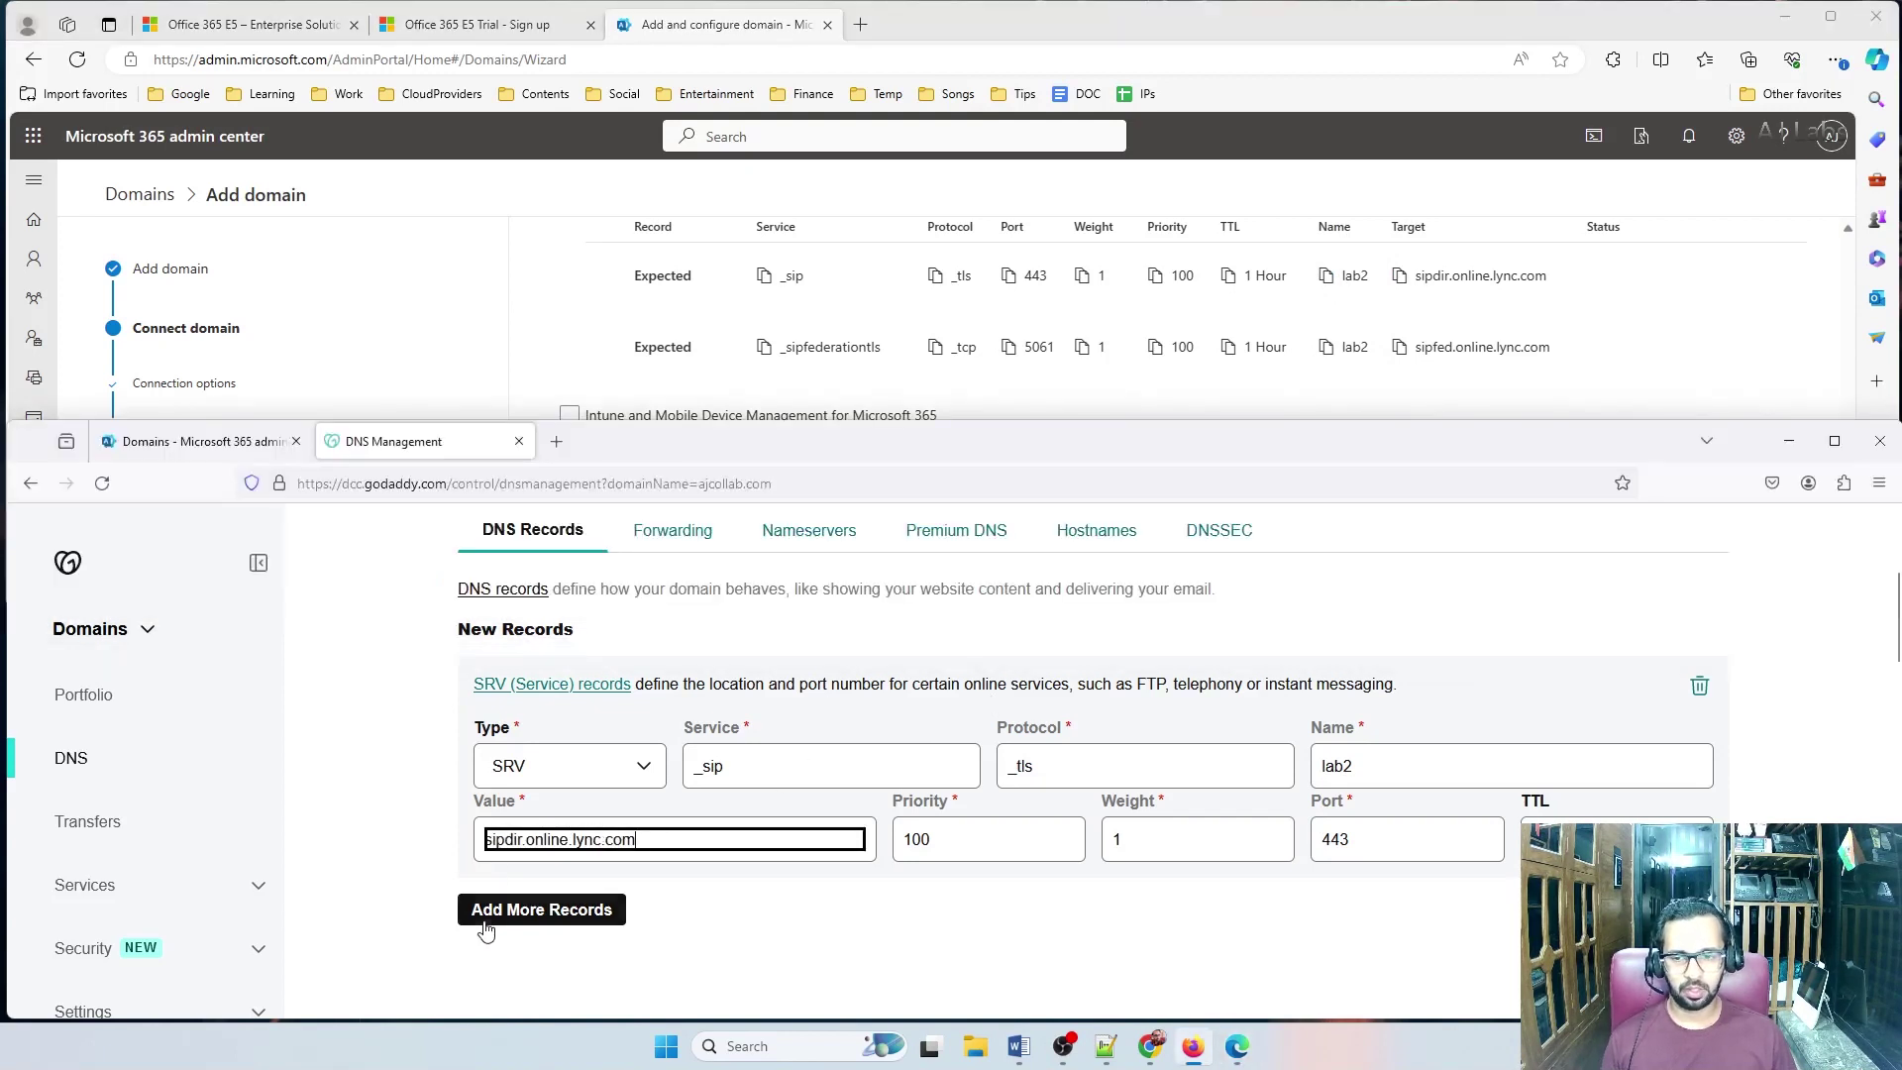
pyautogui.click(485, 917)
pyautogui.scroll(-2, 544, 871)
pyautogui.click(555, 801)
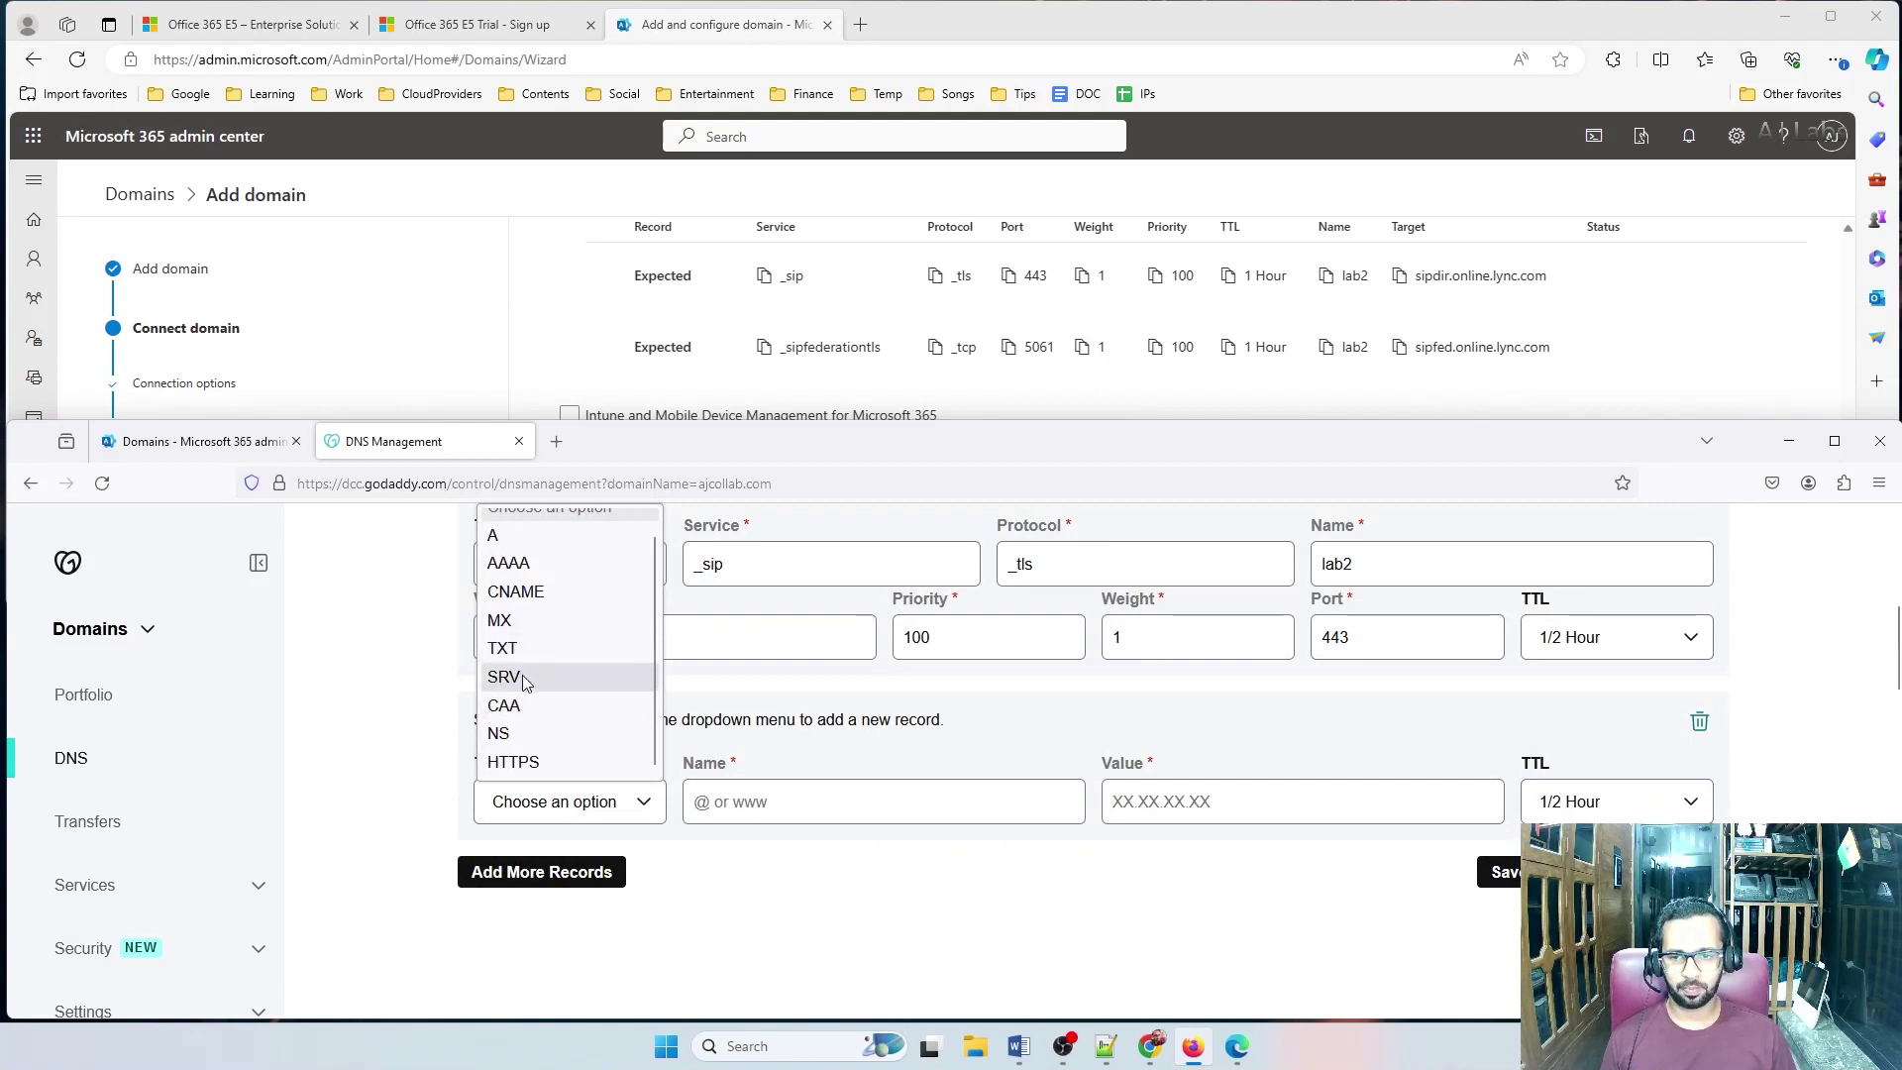
# Make the new record an SRV with service _sipfederationtls, protocol _tcp, port 5061, weight 1, priority 100
pyautogui.click(521, 675)
pyautogui.click(769, 349)
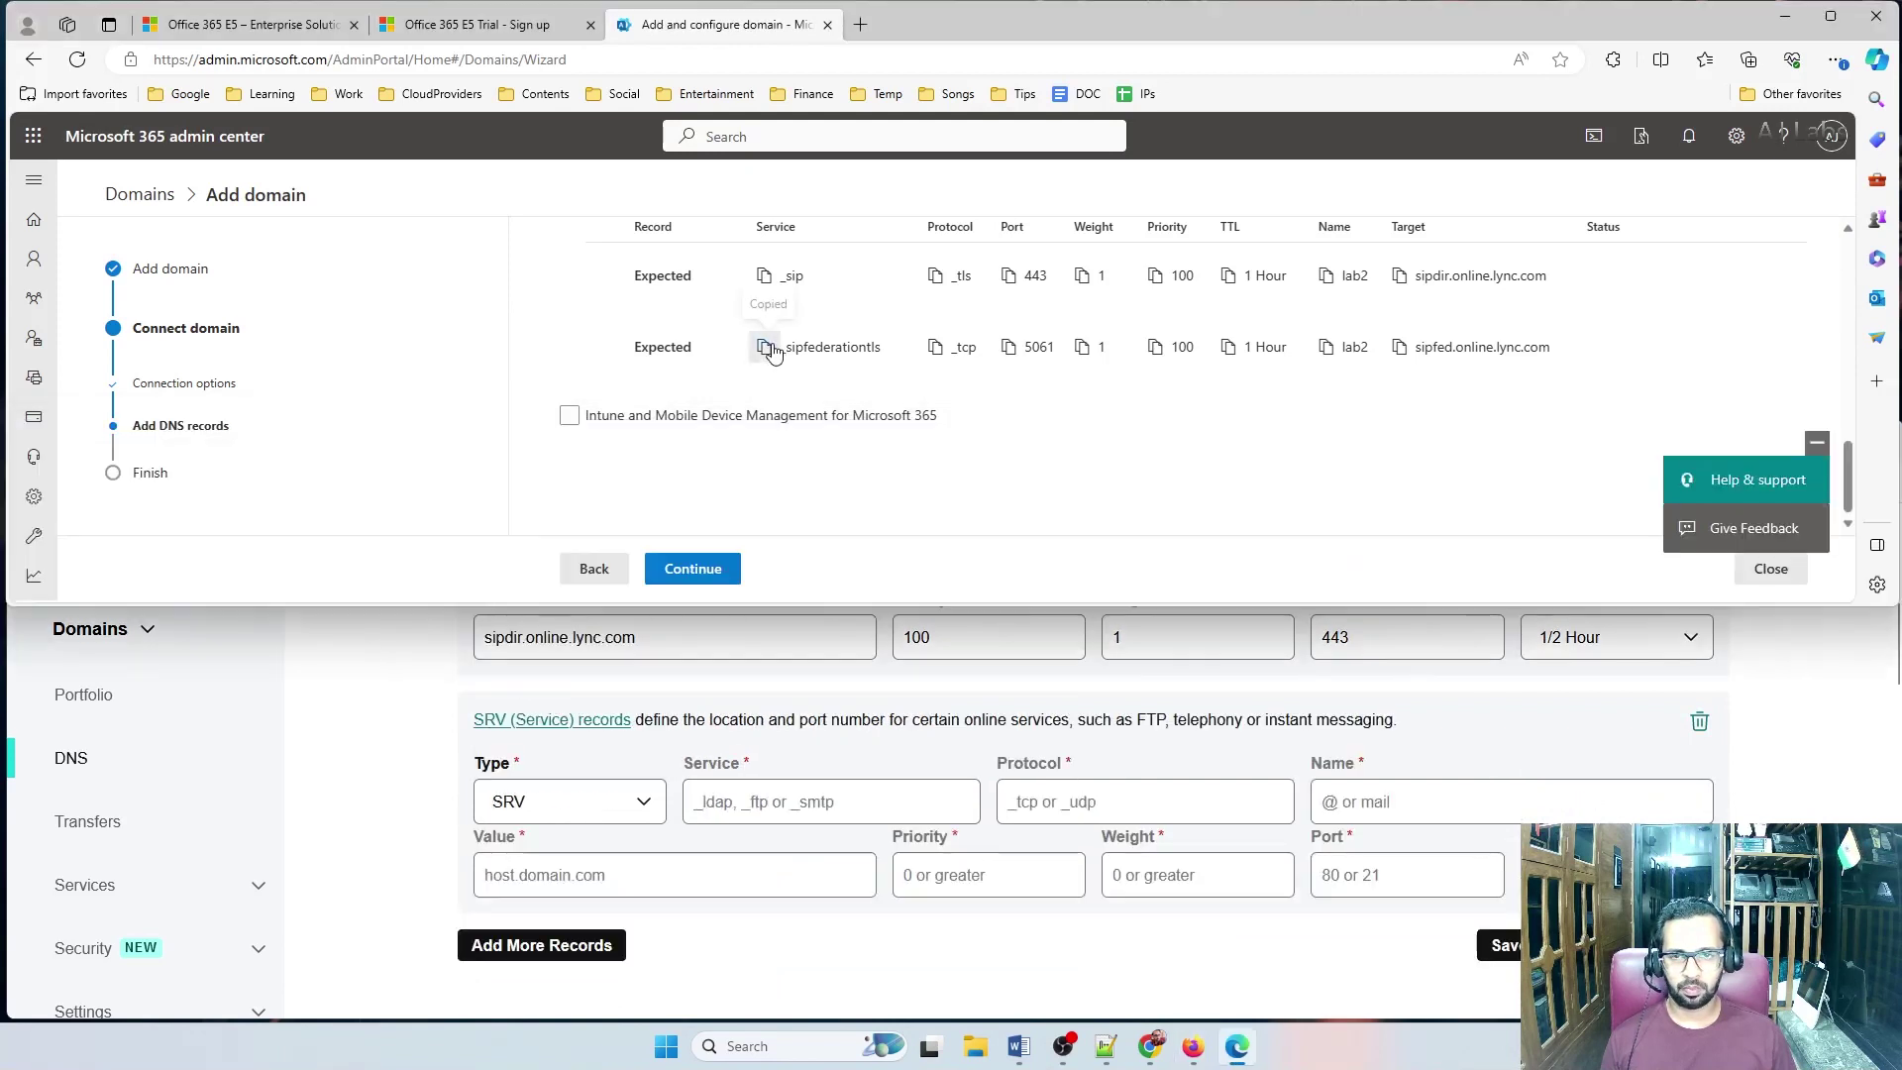
pyautogui.click(734, 820)
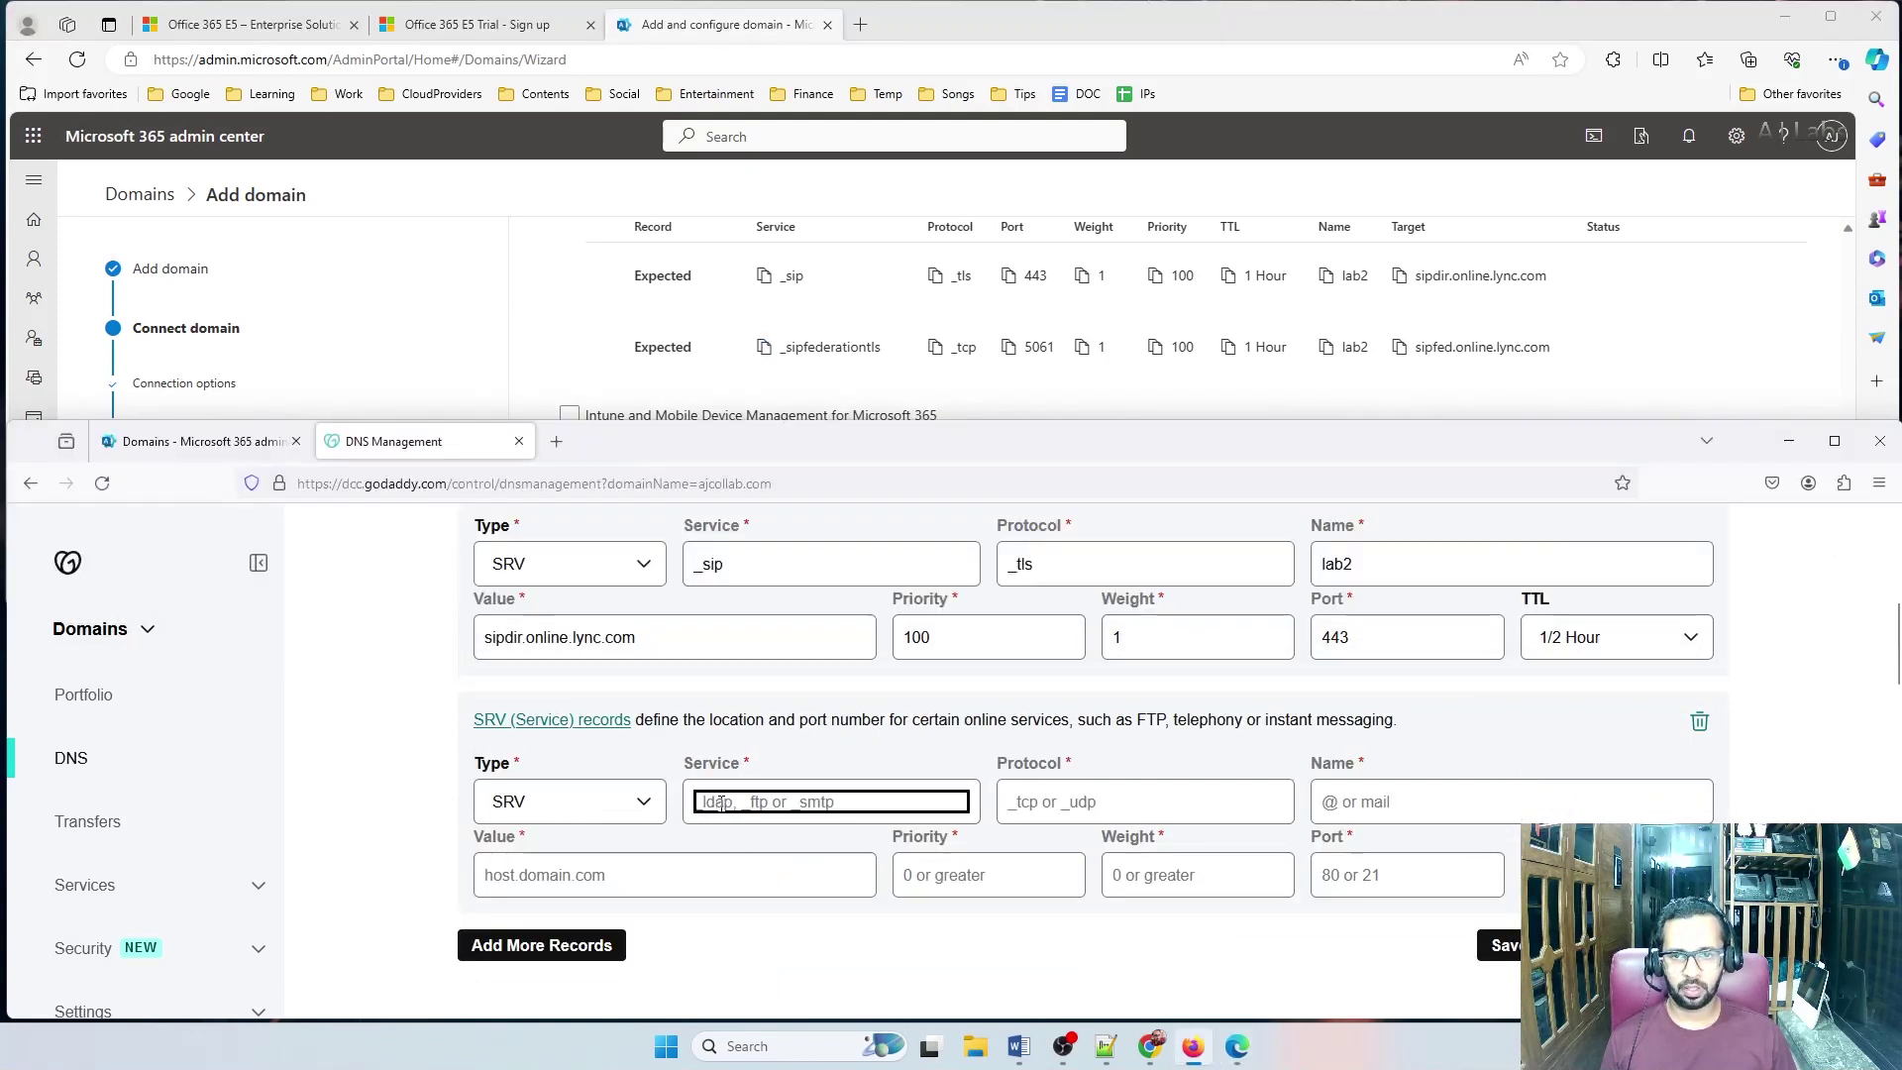
pyautogui.hotkey('ctrl', 'v')
pyautogui.click(935, 347)
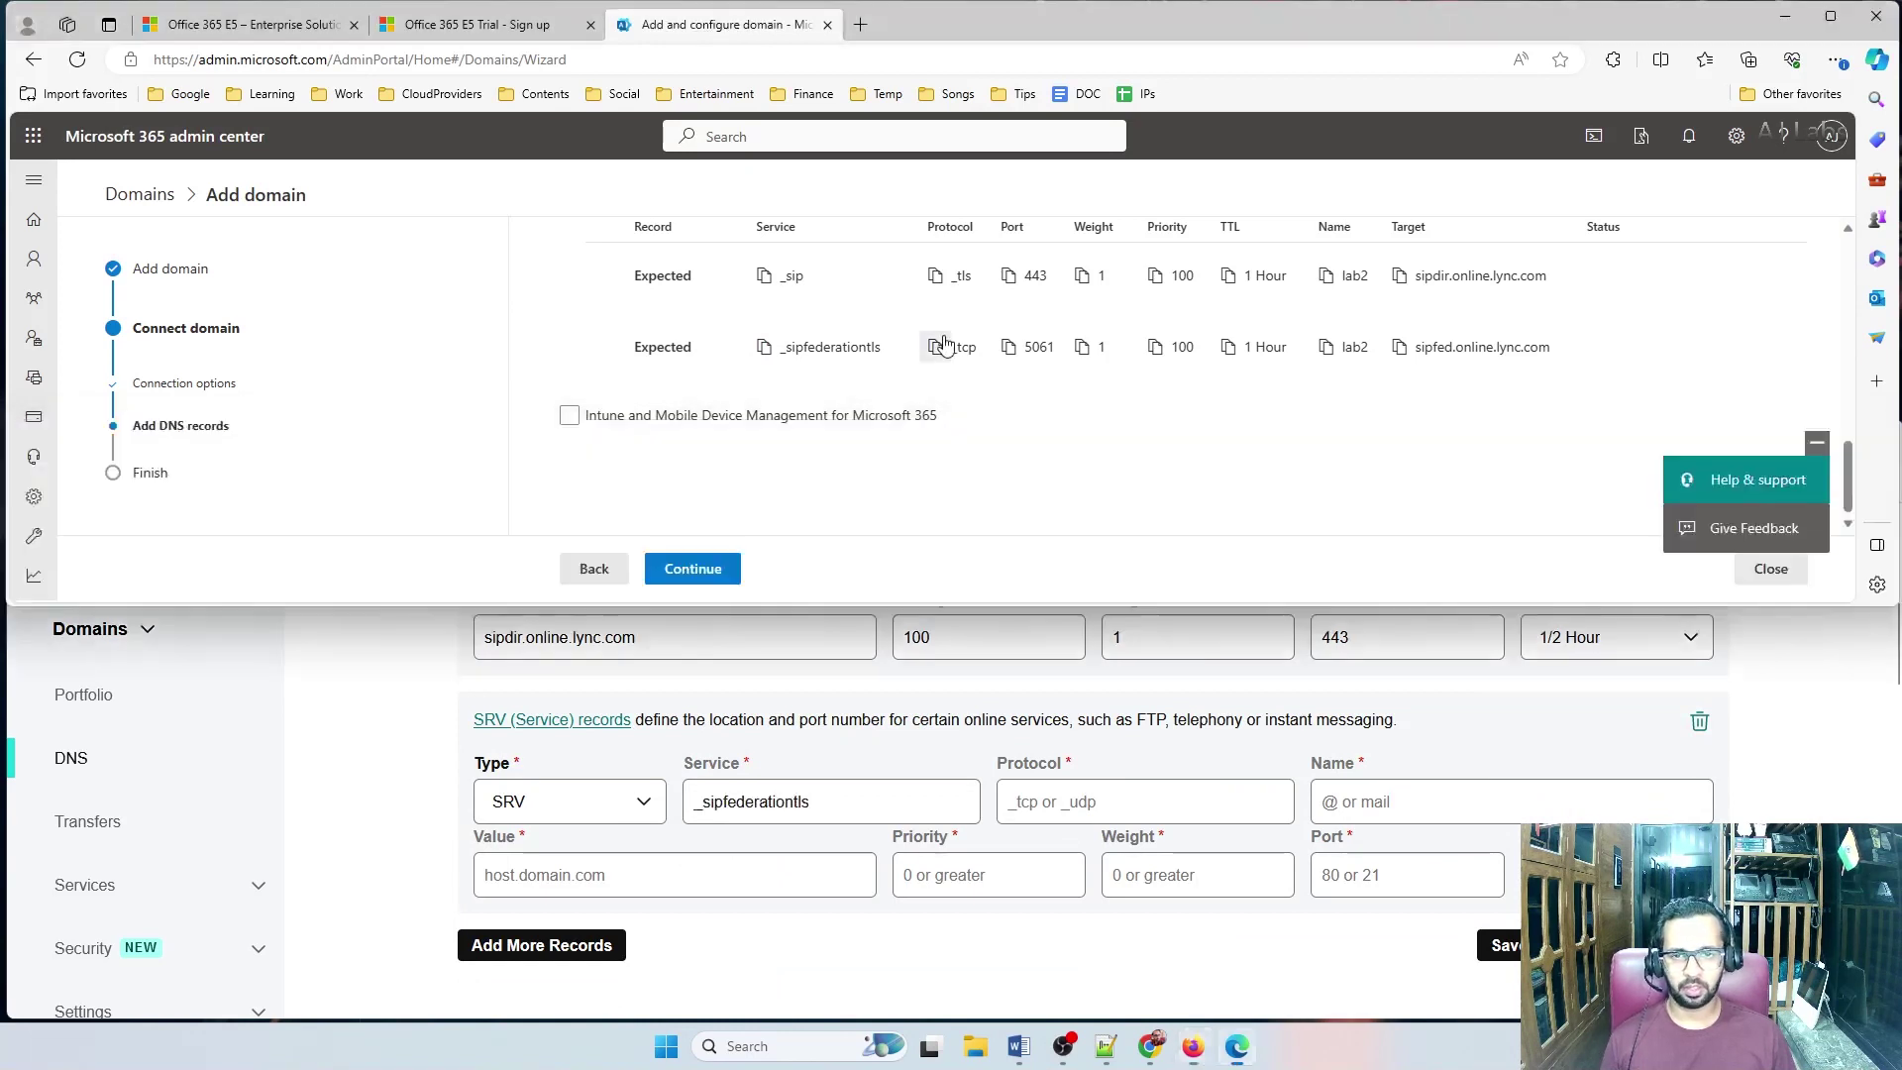
pyautogui.click(1008, 792)
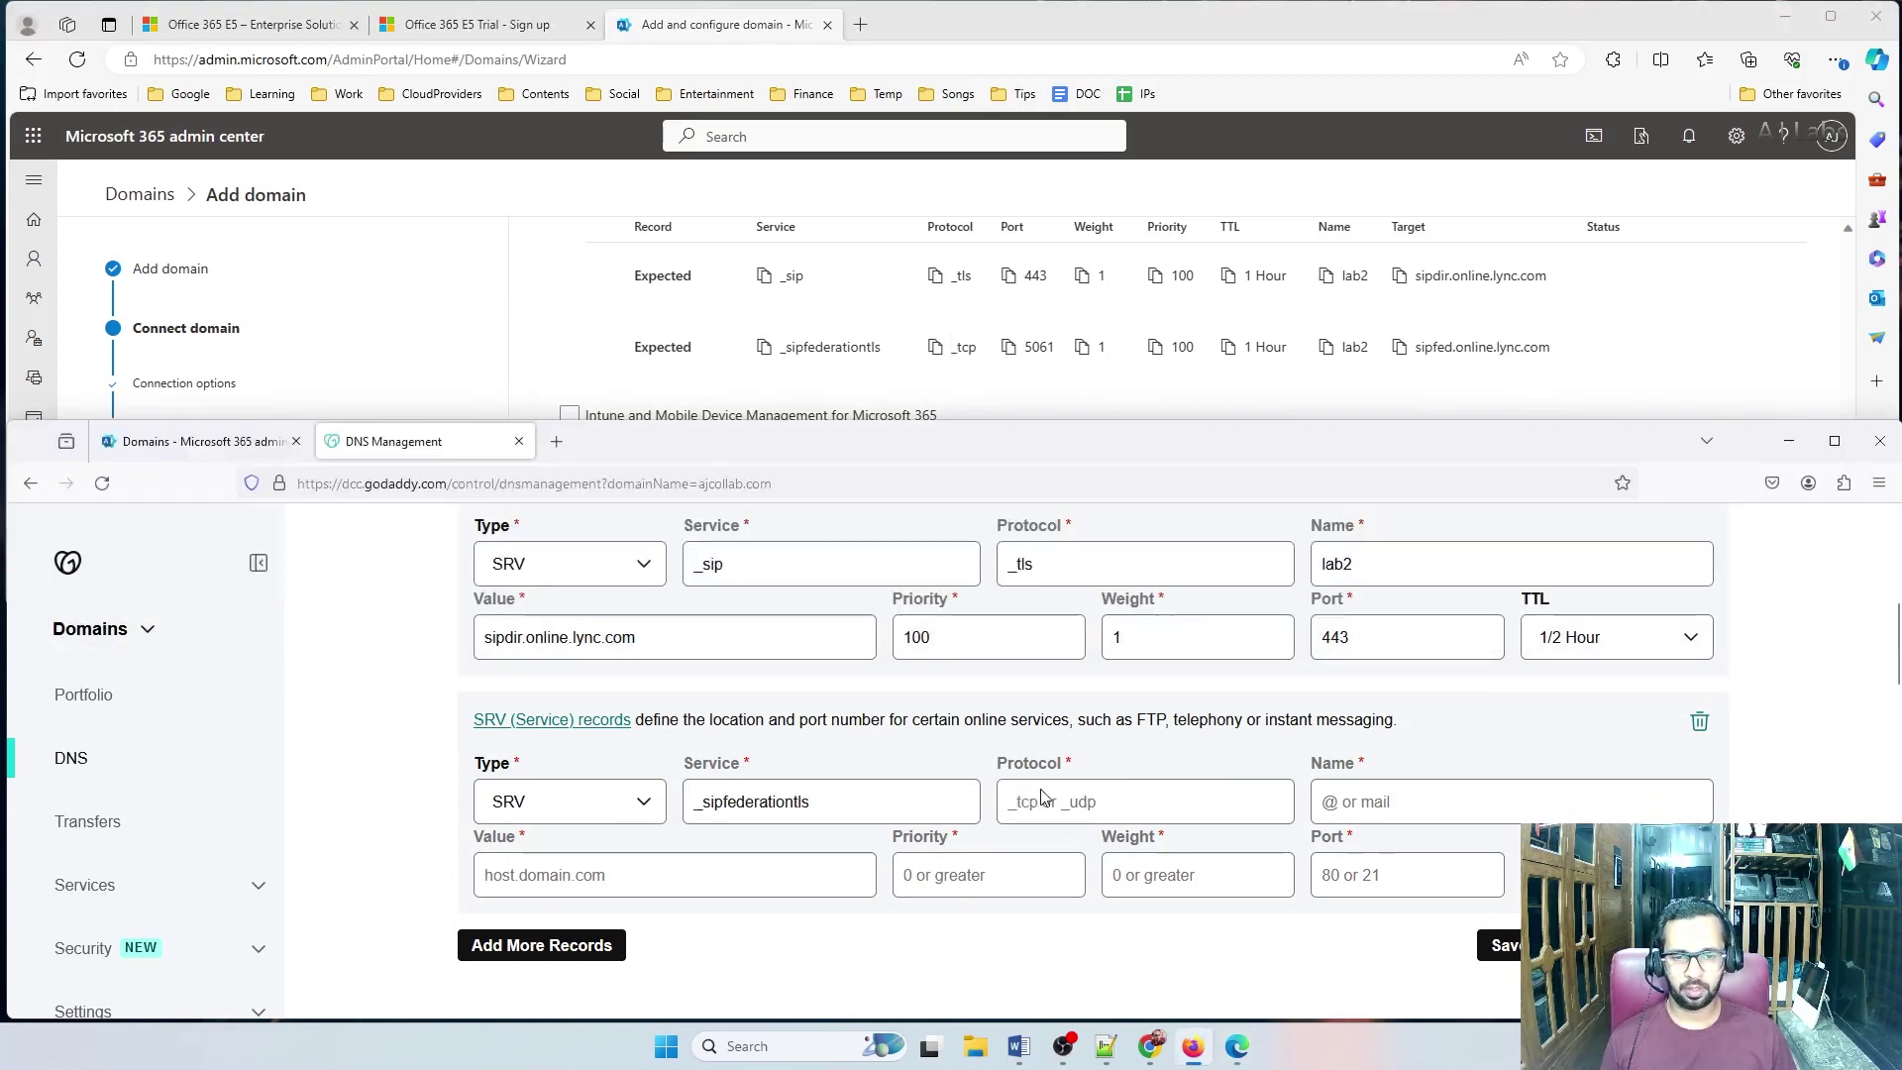
pyautogui.hotkey('ctrl', 'v')
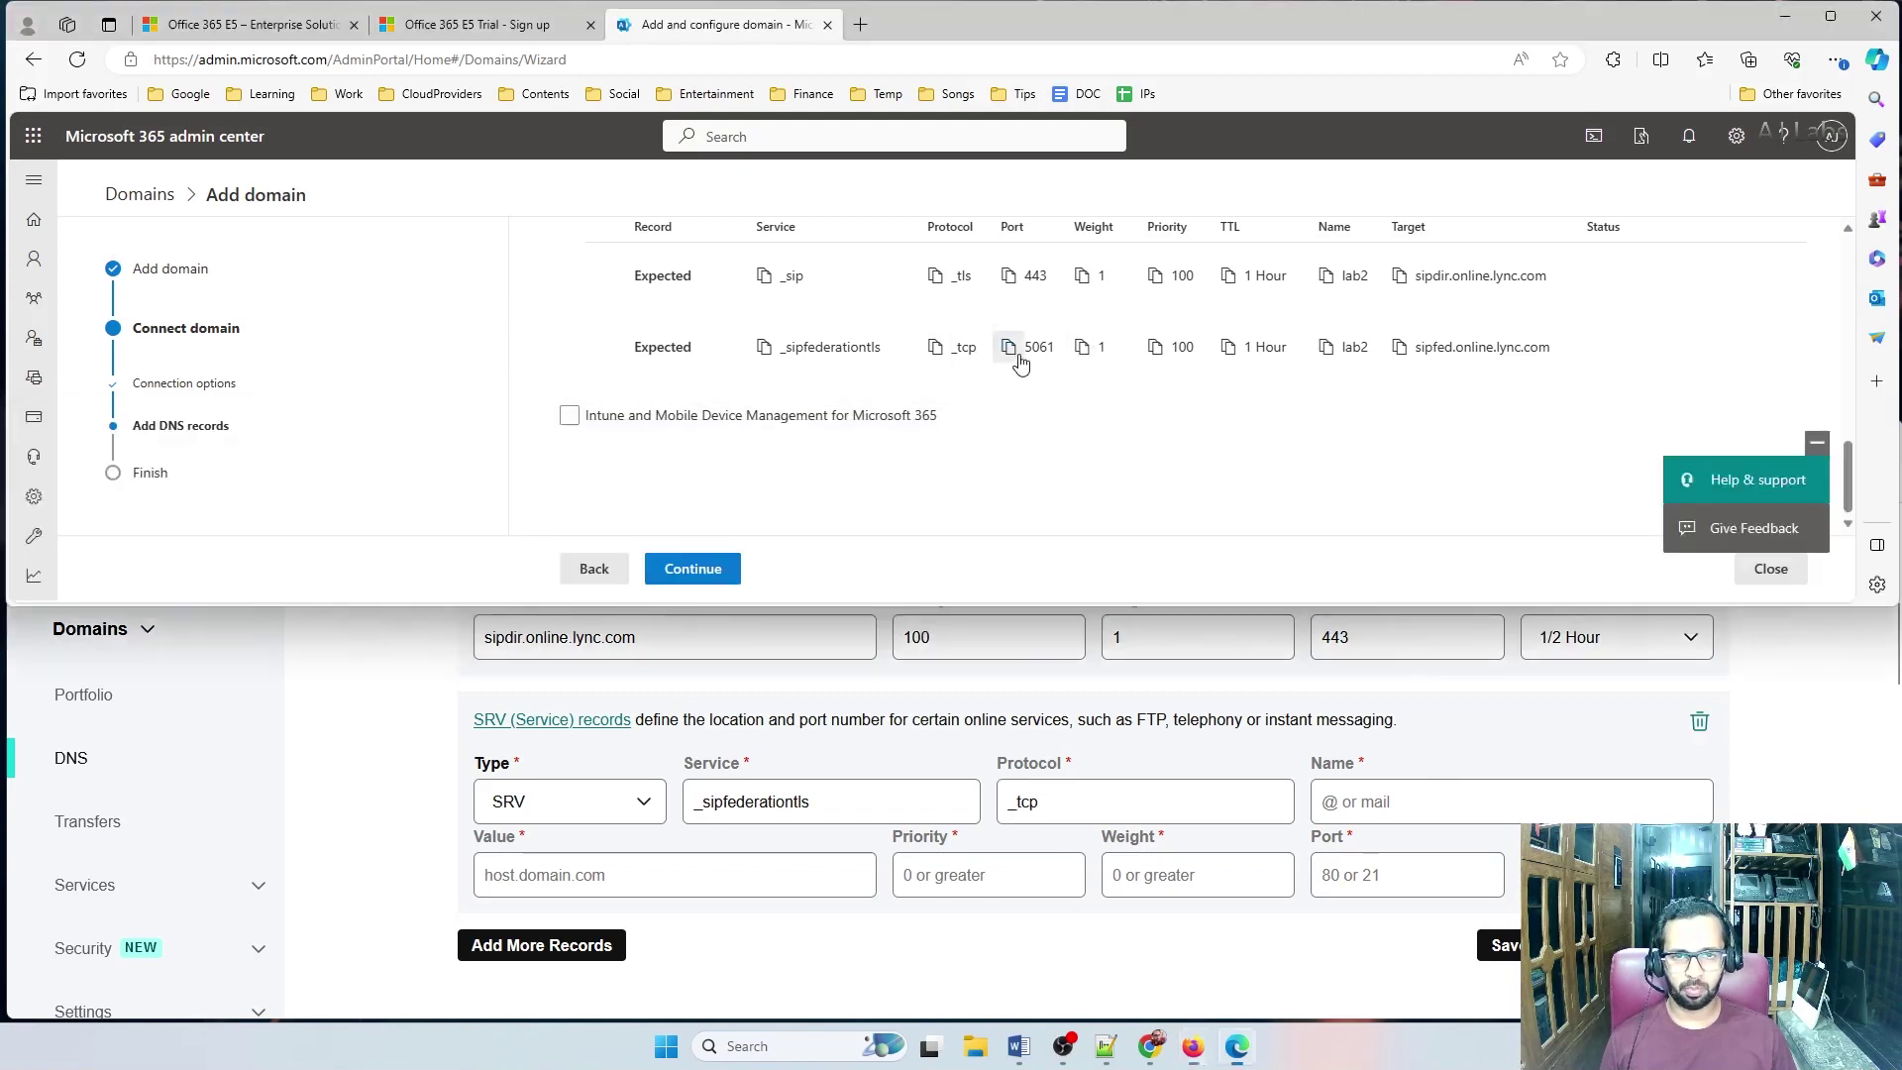
pyautogui.click(1008, 348)
pyautogui.click(1402, 876)
pyautogui.hotkey('ctrl', 'v')
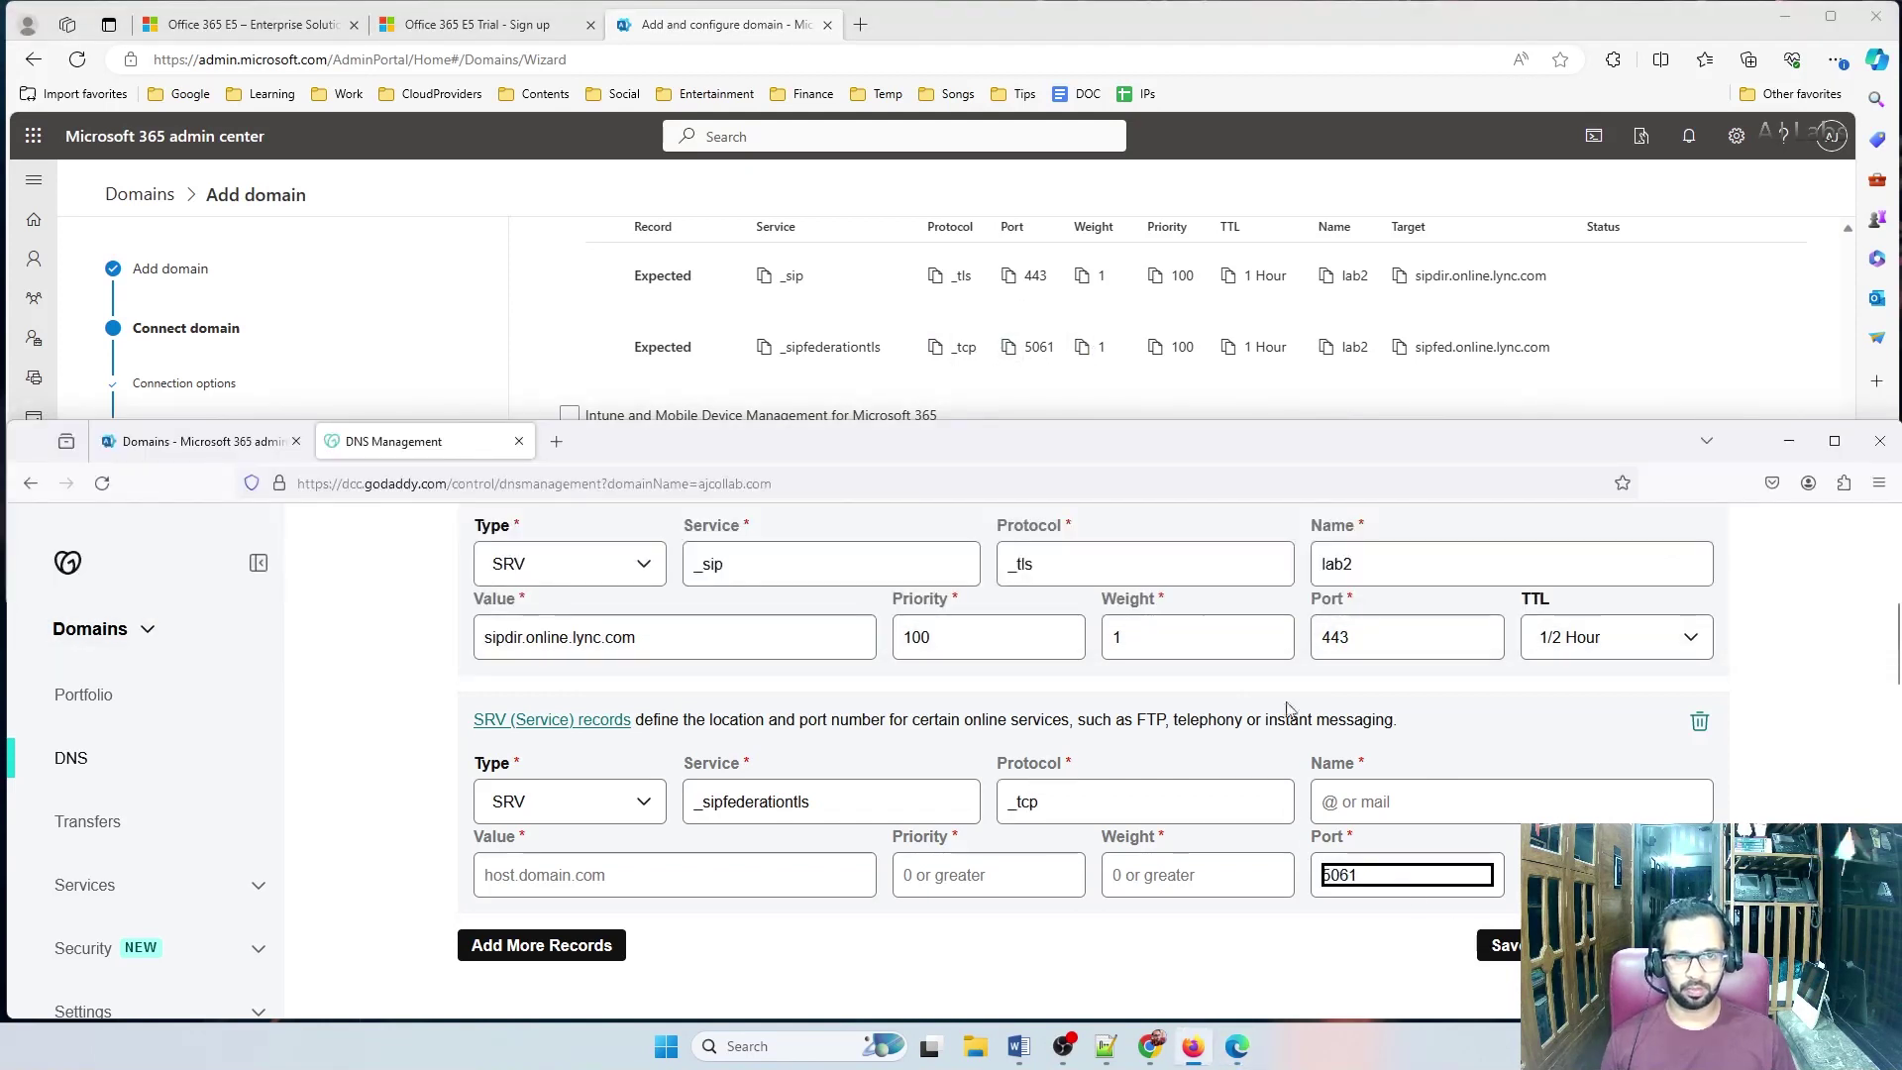
pyautogui.click(1149, 873)
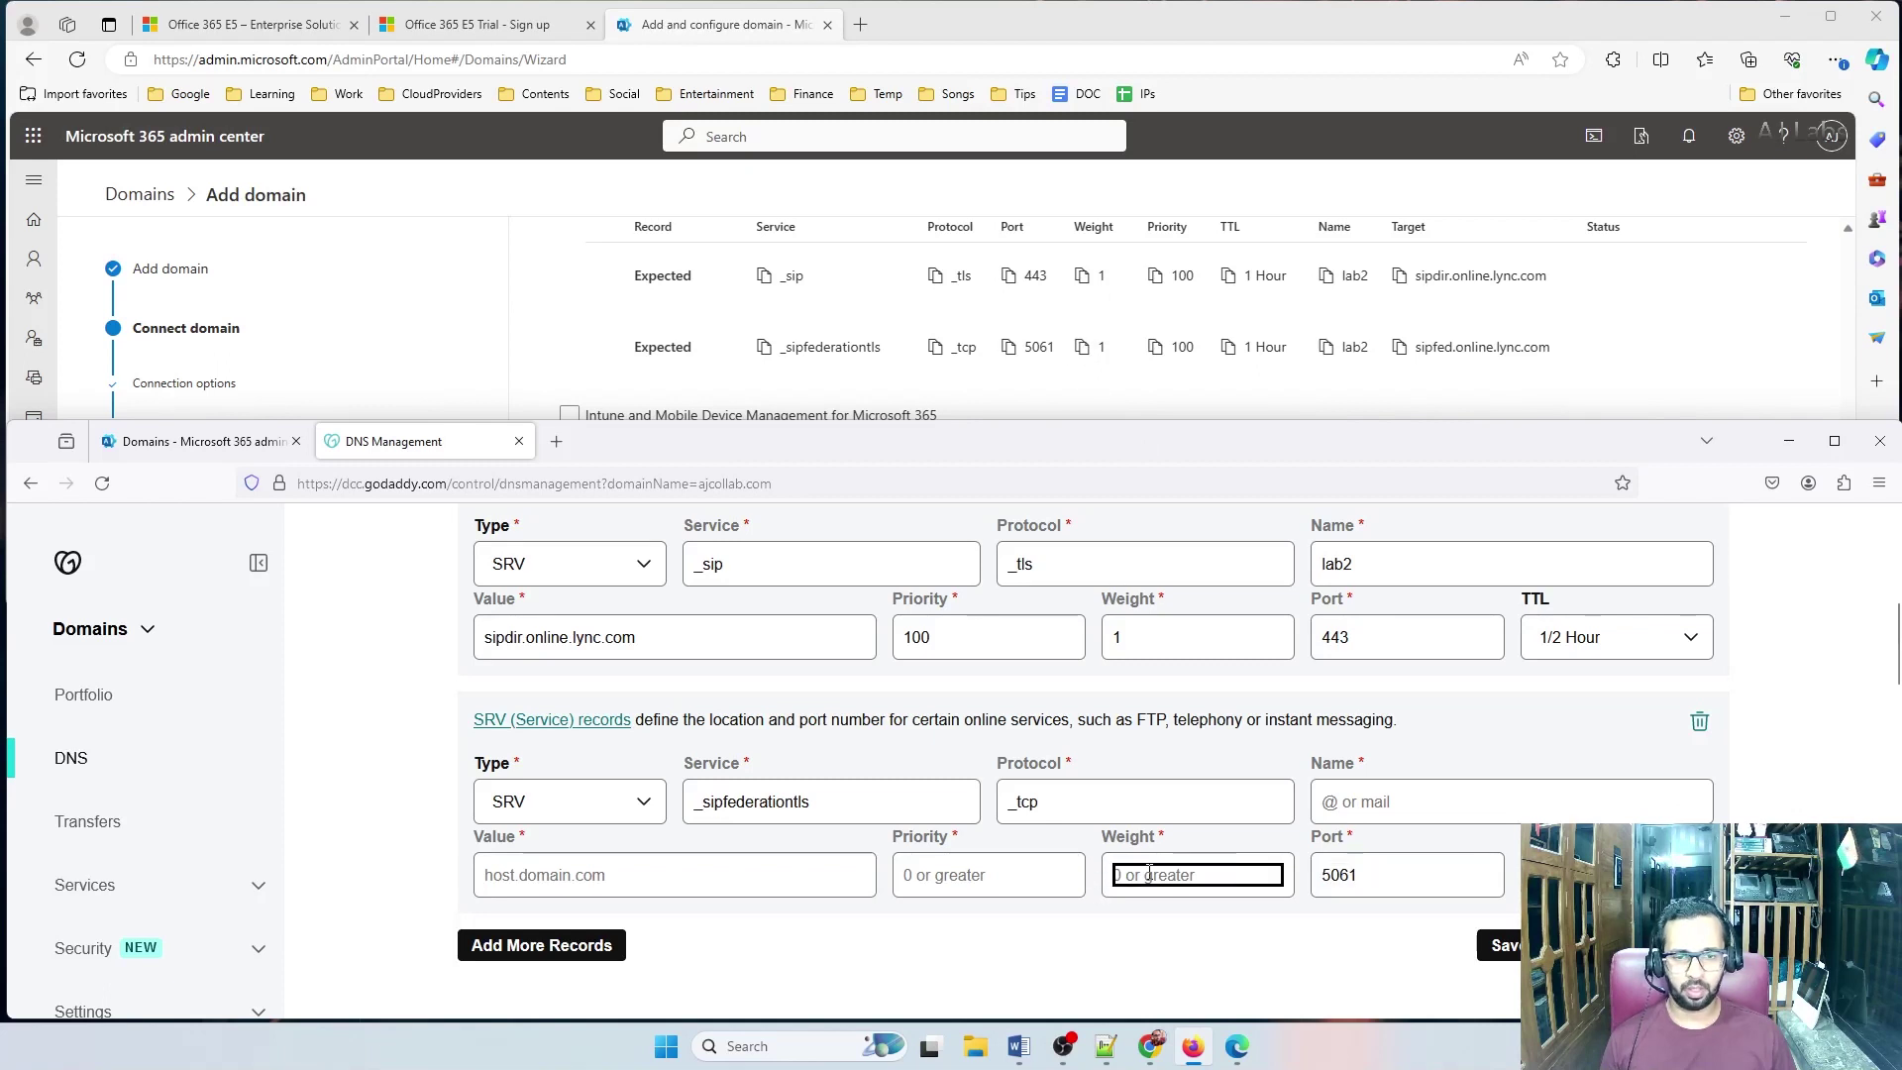
pyautogui.write('1')
pyautogui.click(966, 885)
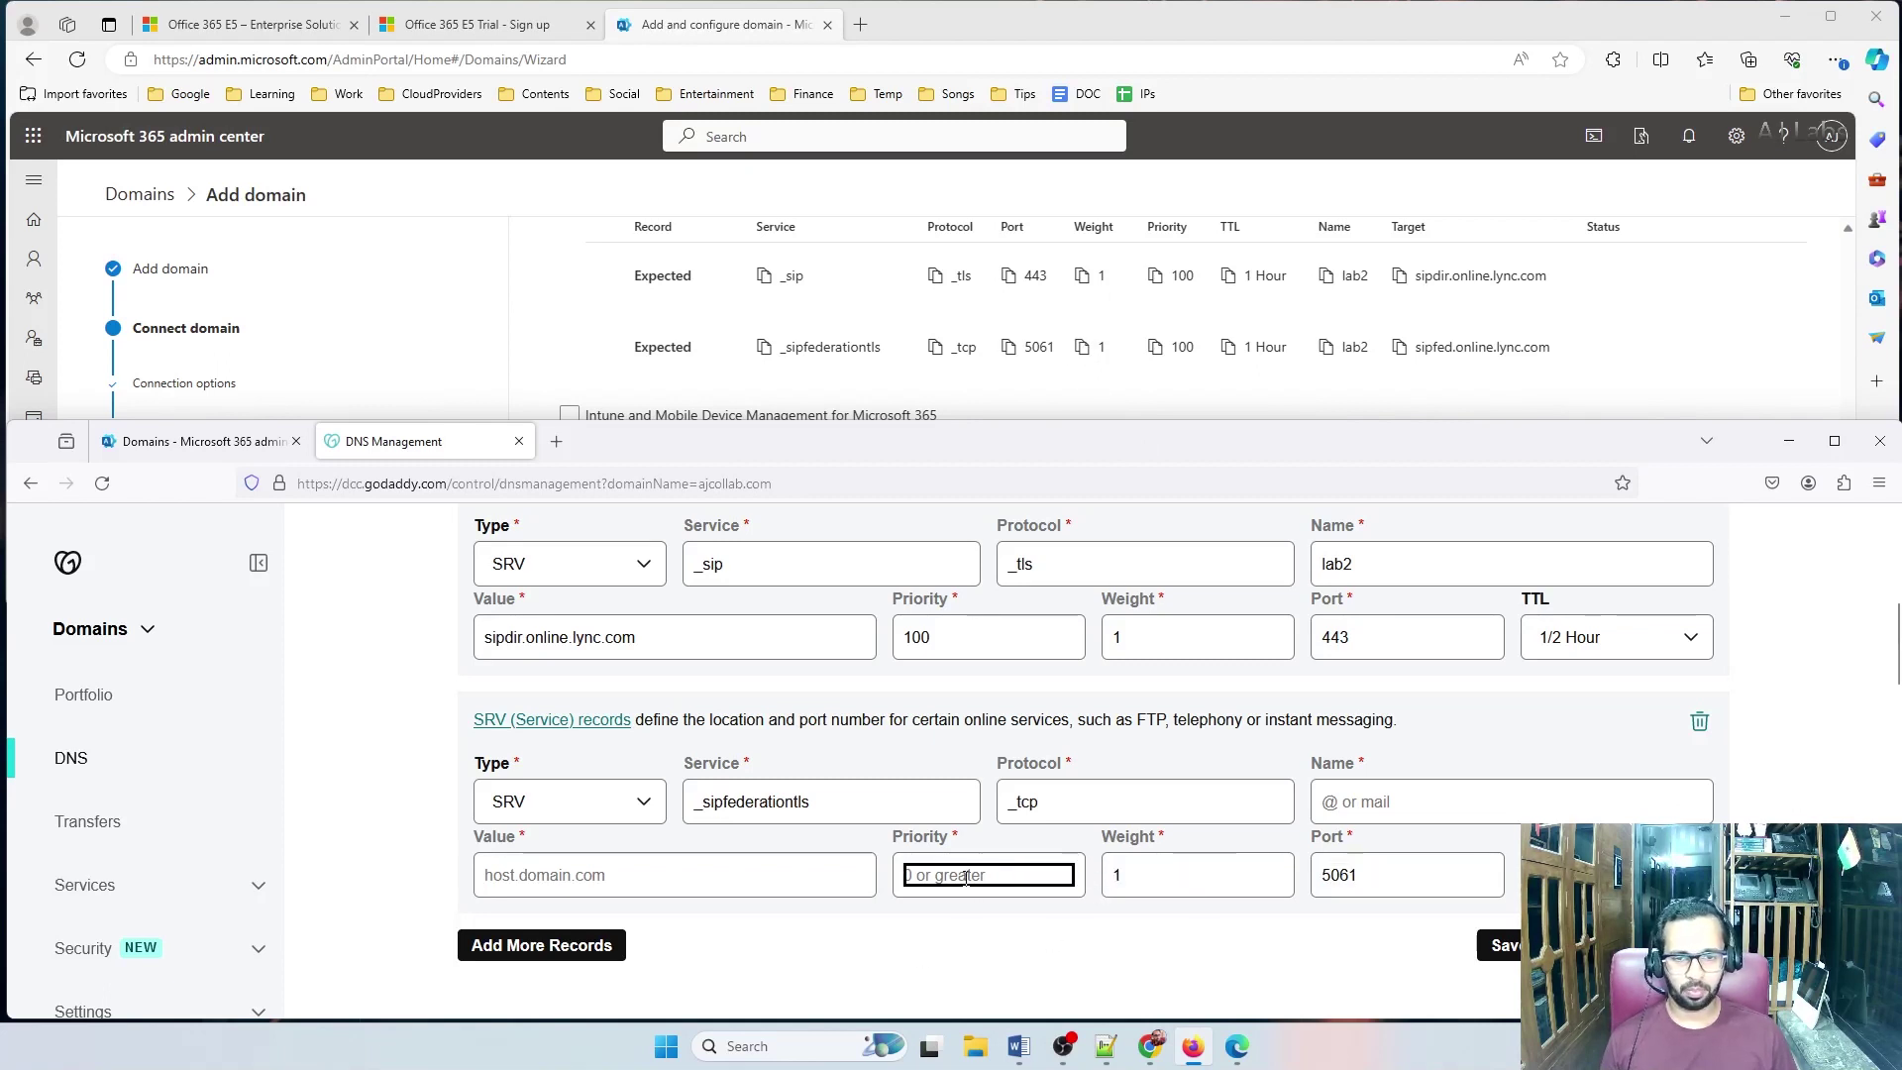
pyautogui.write('100')
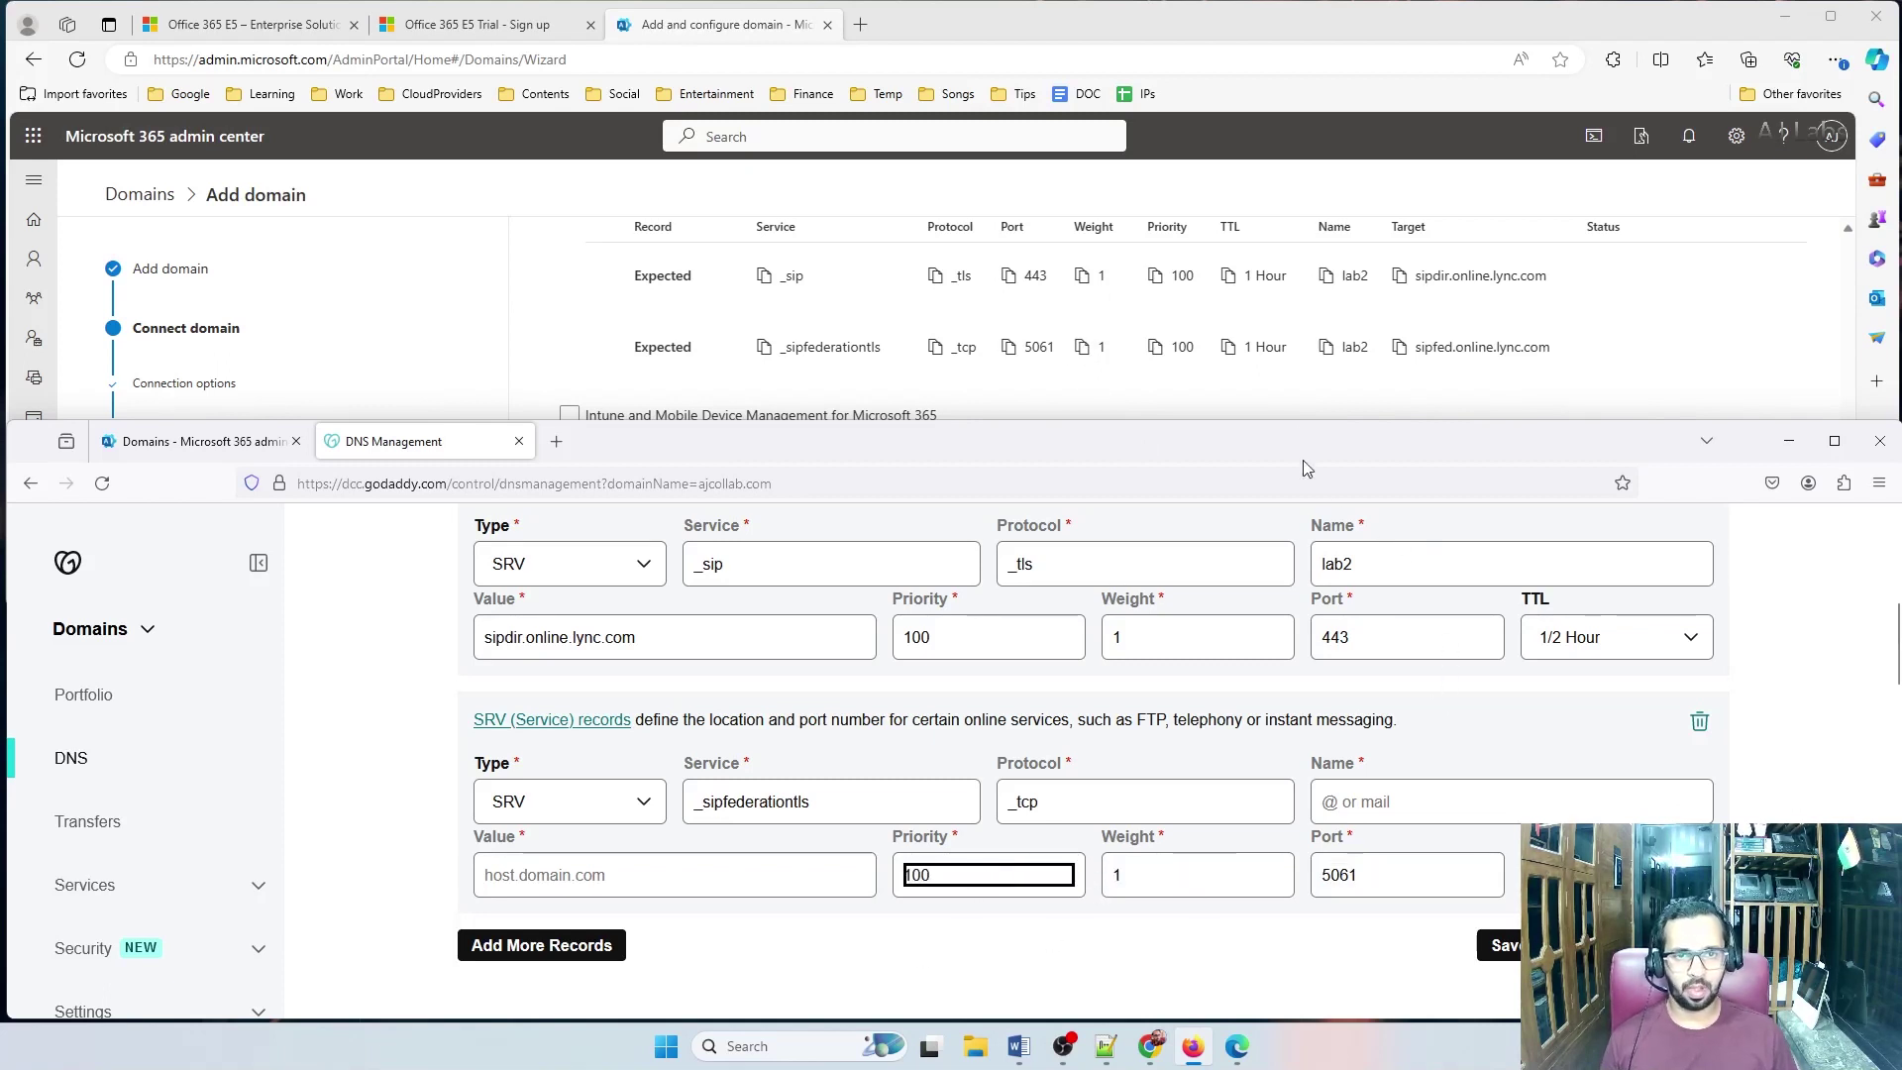
# Set TTL to 1 Hour, name lab2 and target sipfed.online.lync.com, then save the SRV record
pyautogui.click(1624, 637)
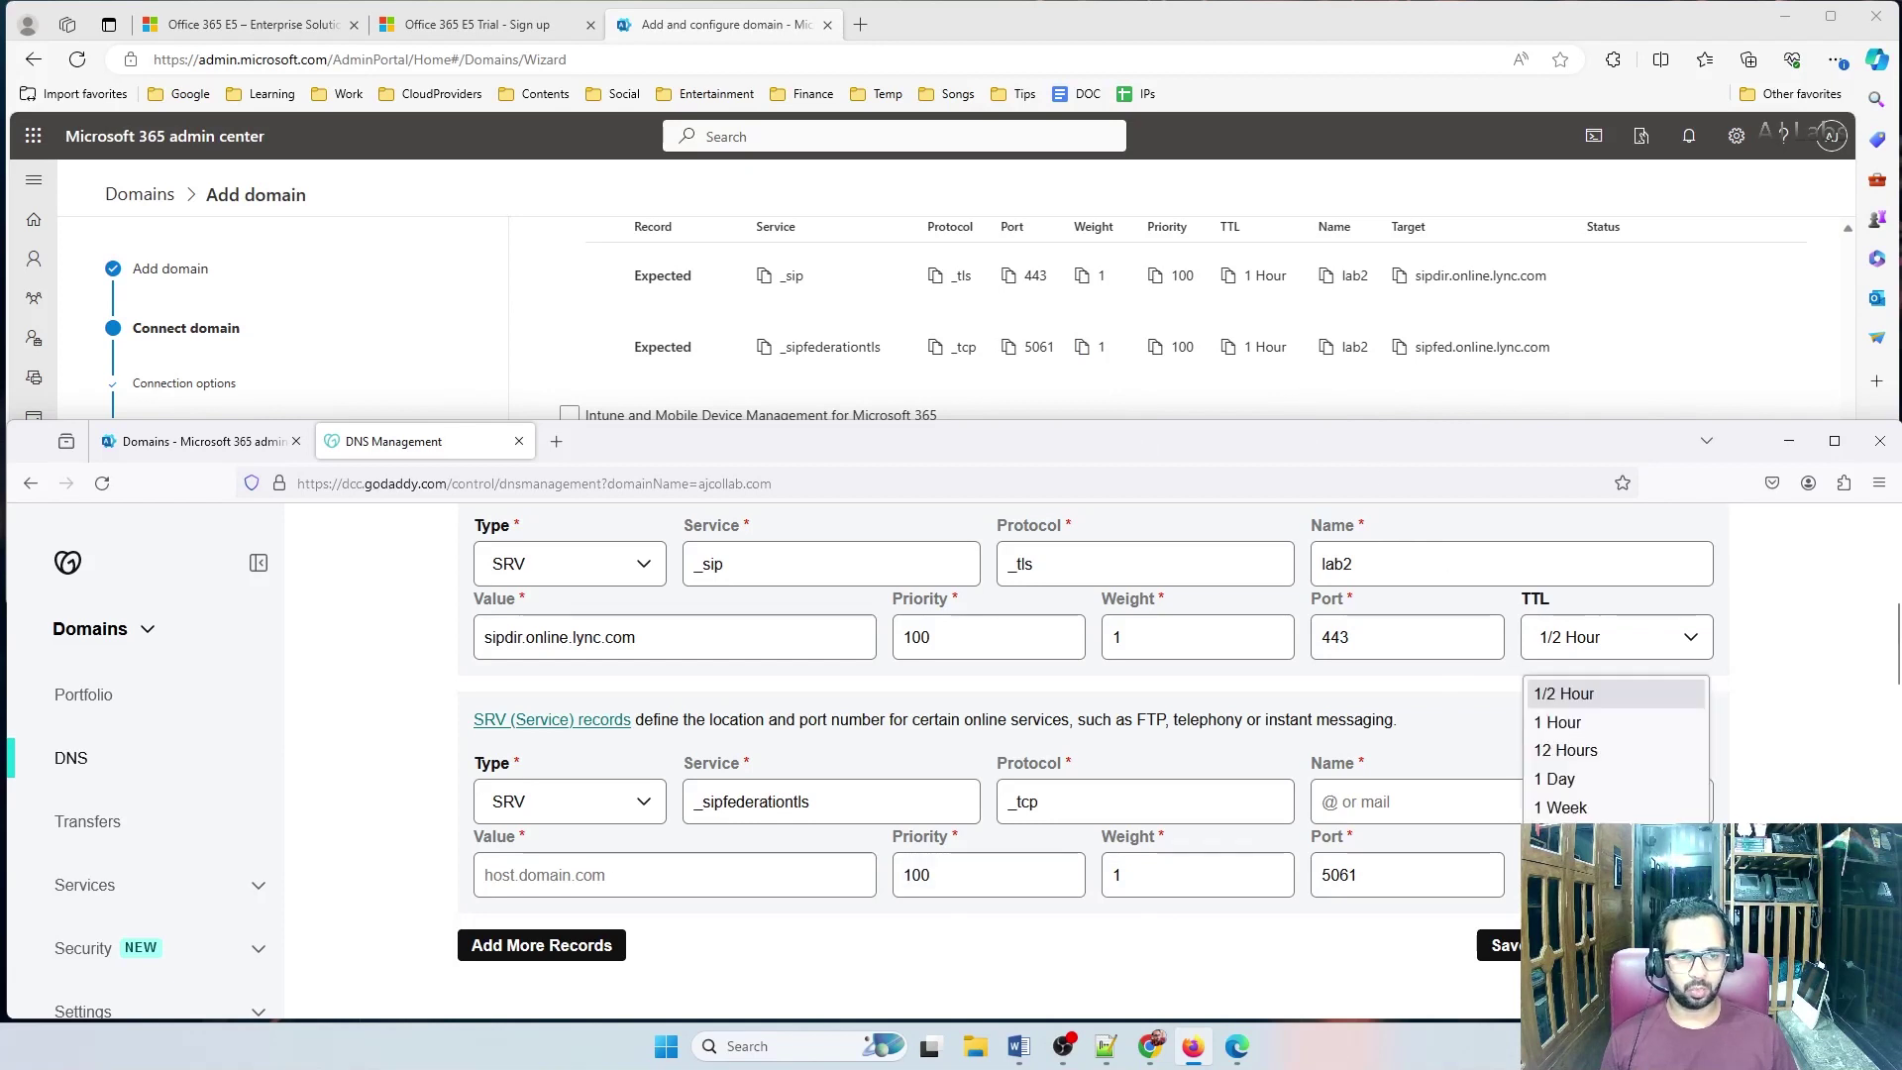
pyautogui.click(1583, 634)
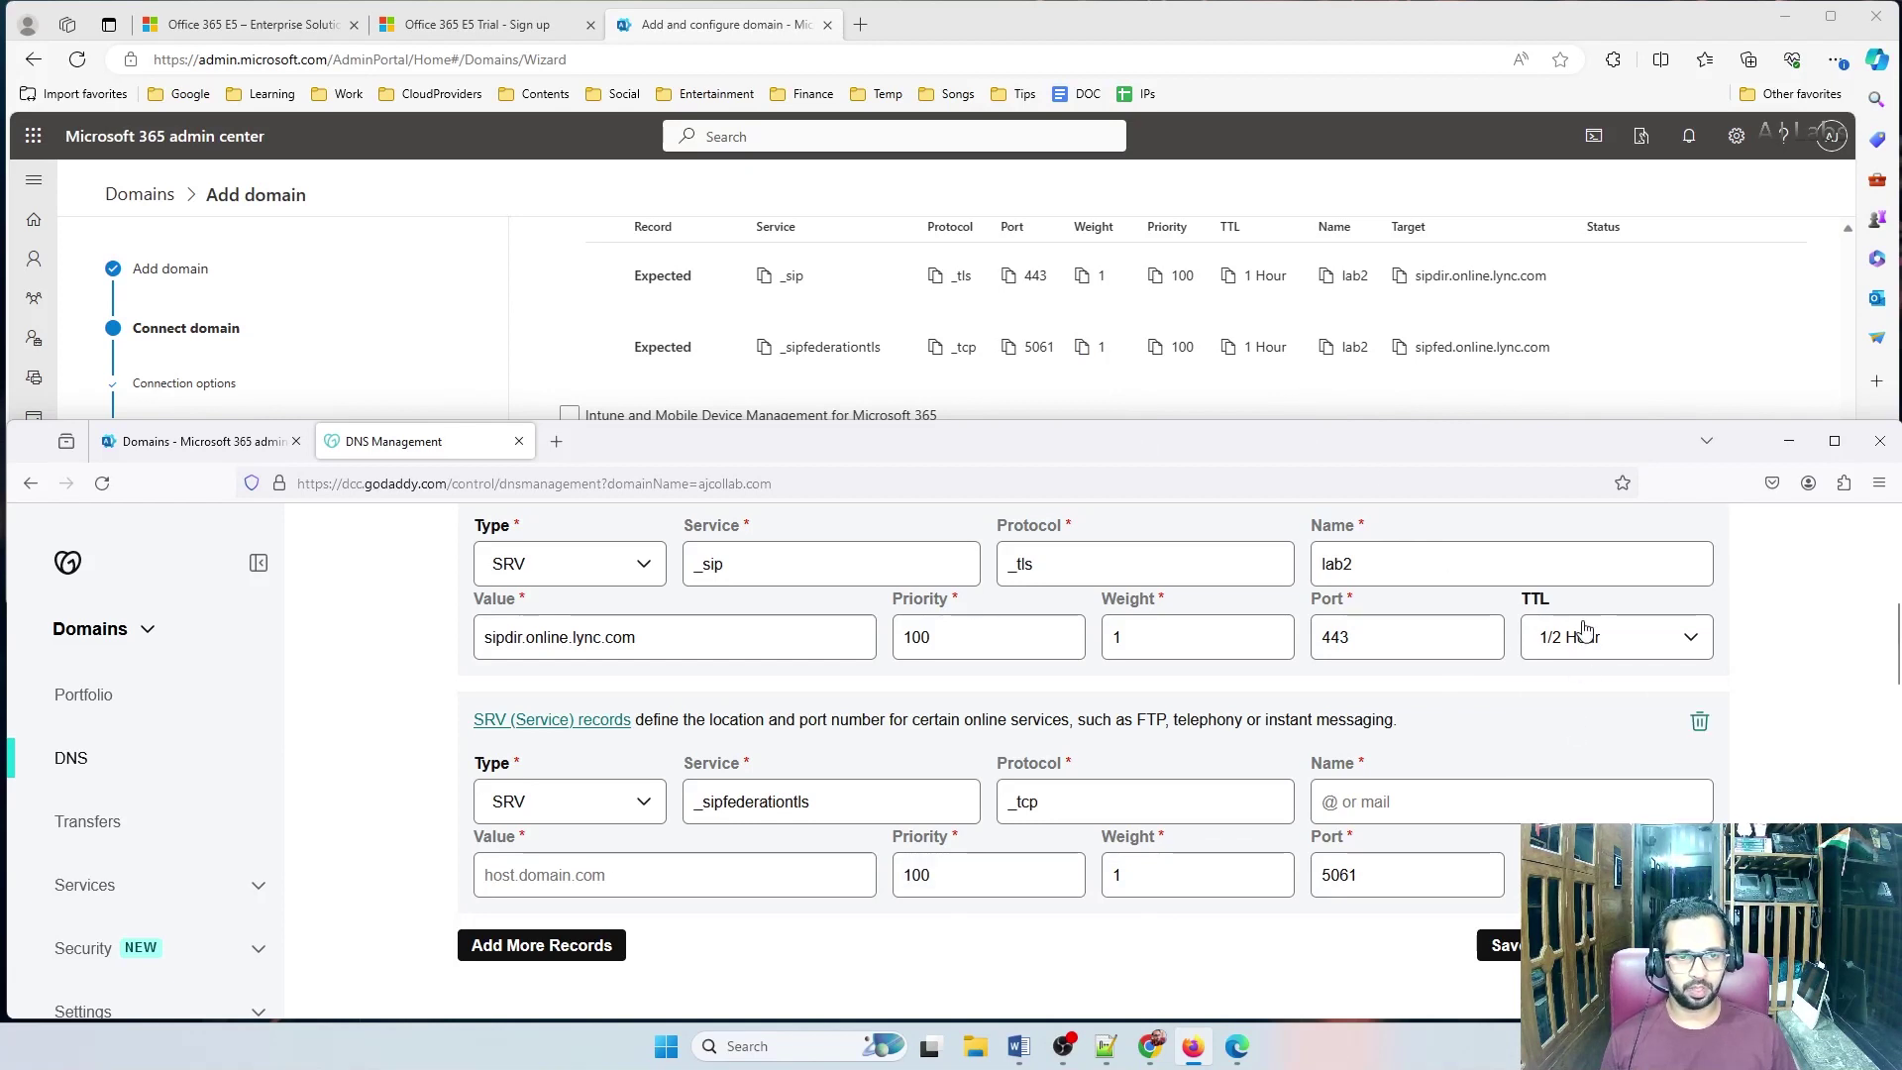
pyautogui.click(1583, 634)
pyautogui.click(1584, 719)
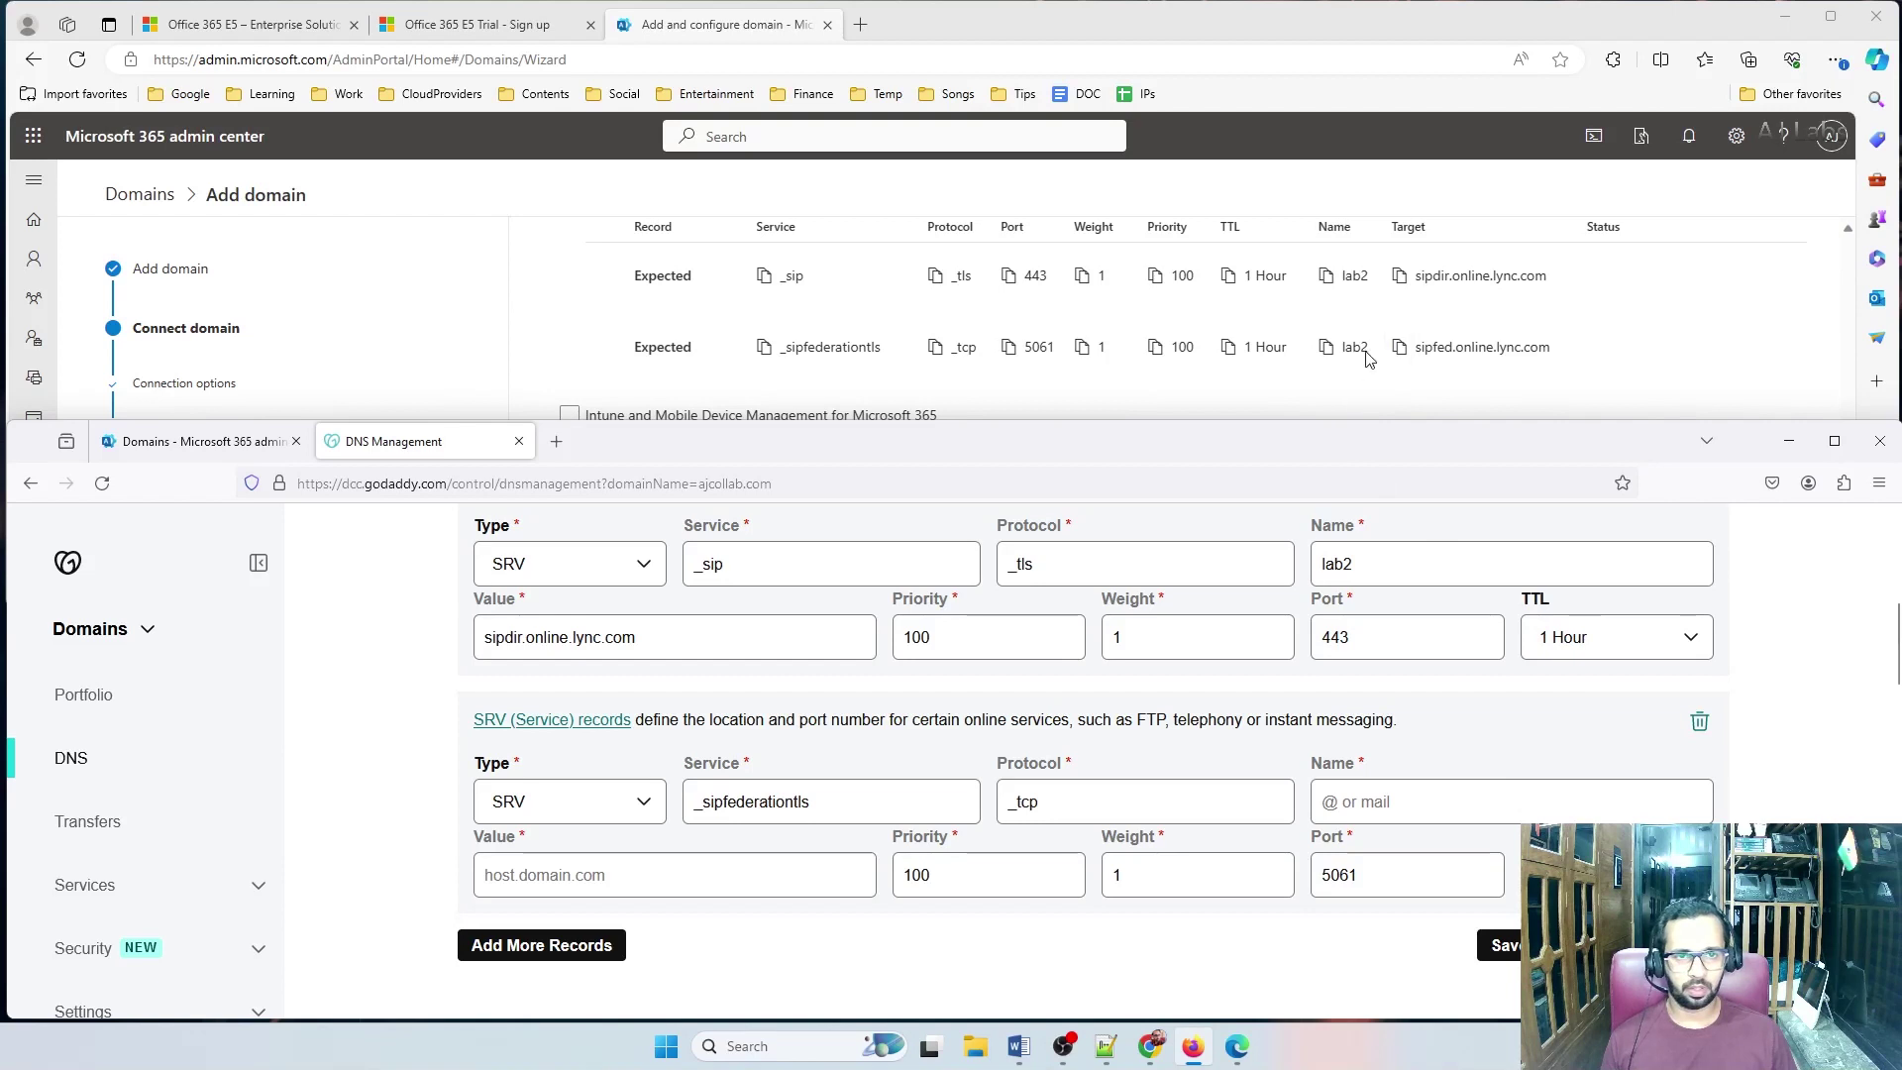
pyautogui.click(1326, 347)
pyautogui.click(1381, 802)
pyautogui.hotkey('ctrl', 'v')
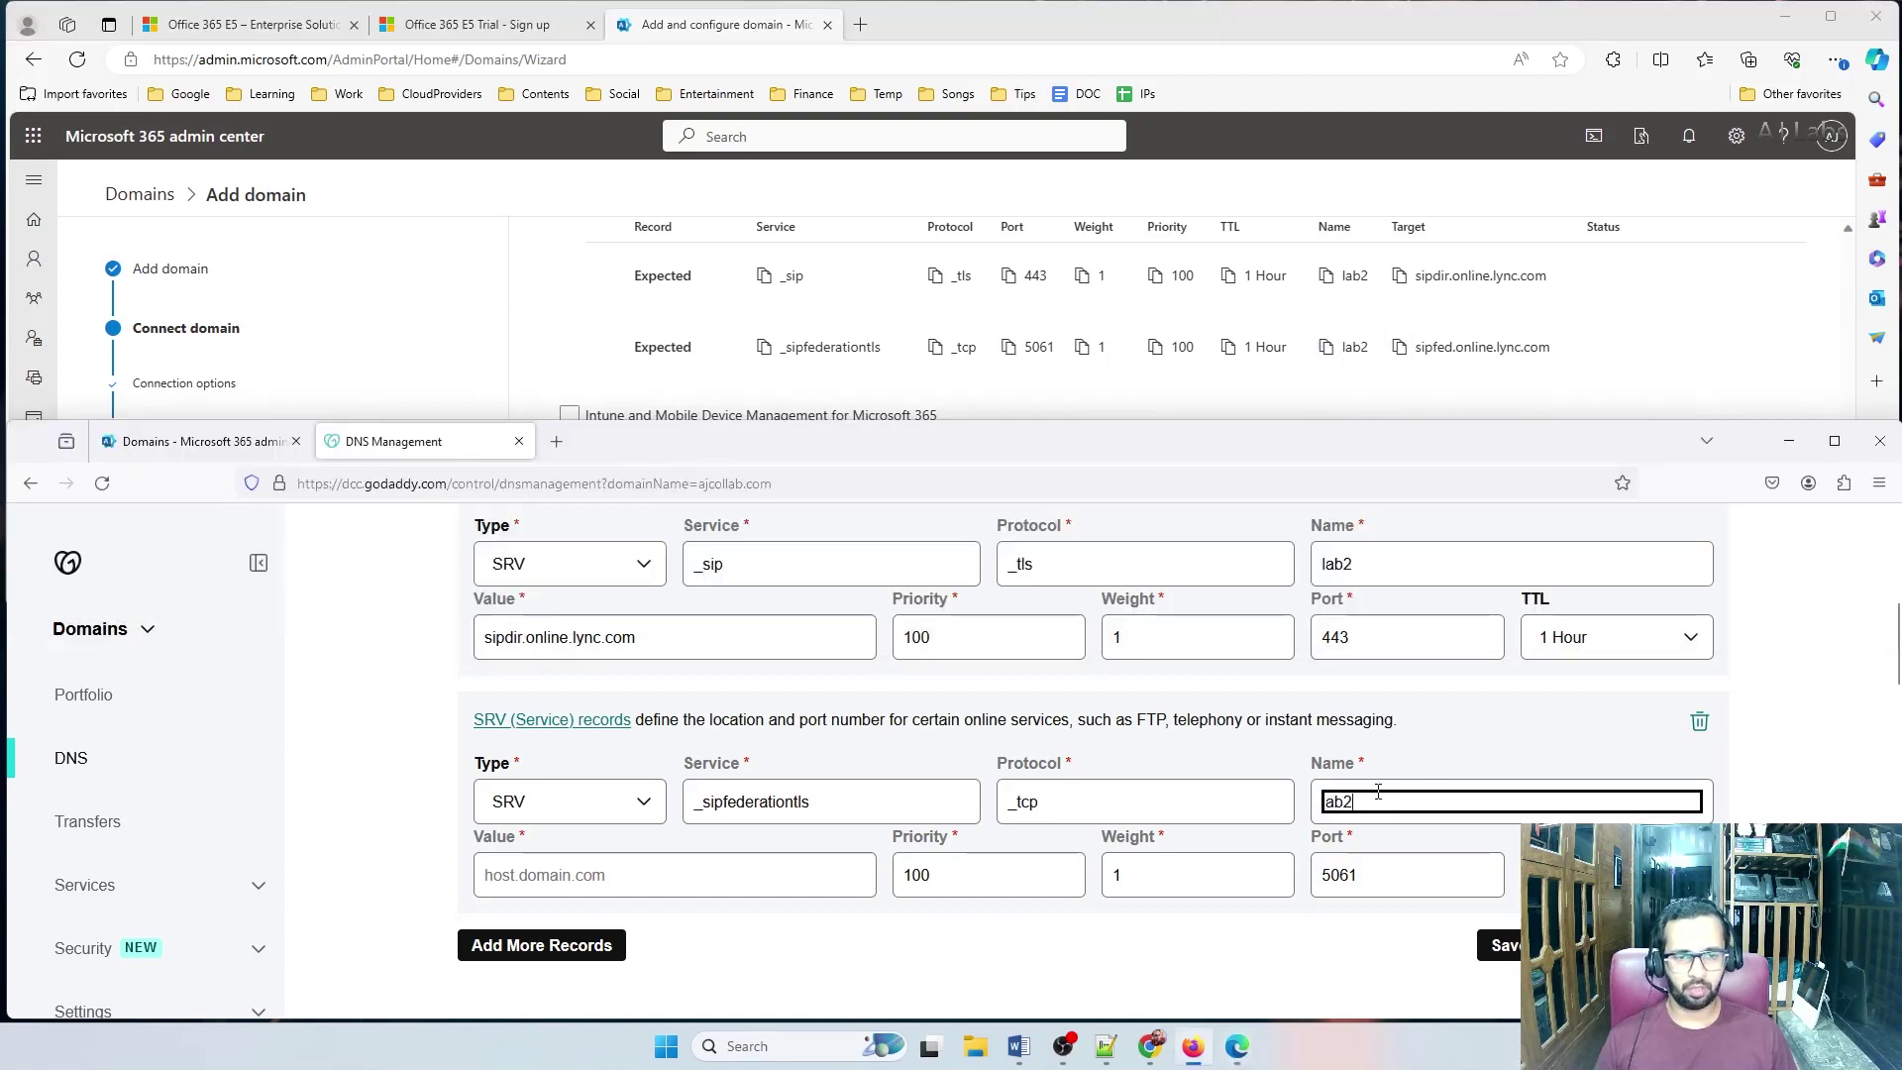
pyautogui.click(1400, 347)
pyautogui.click(873, 885)
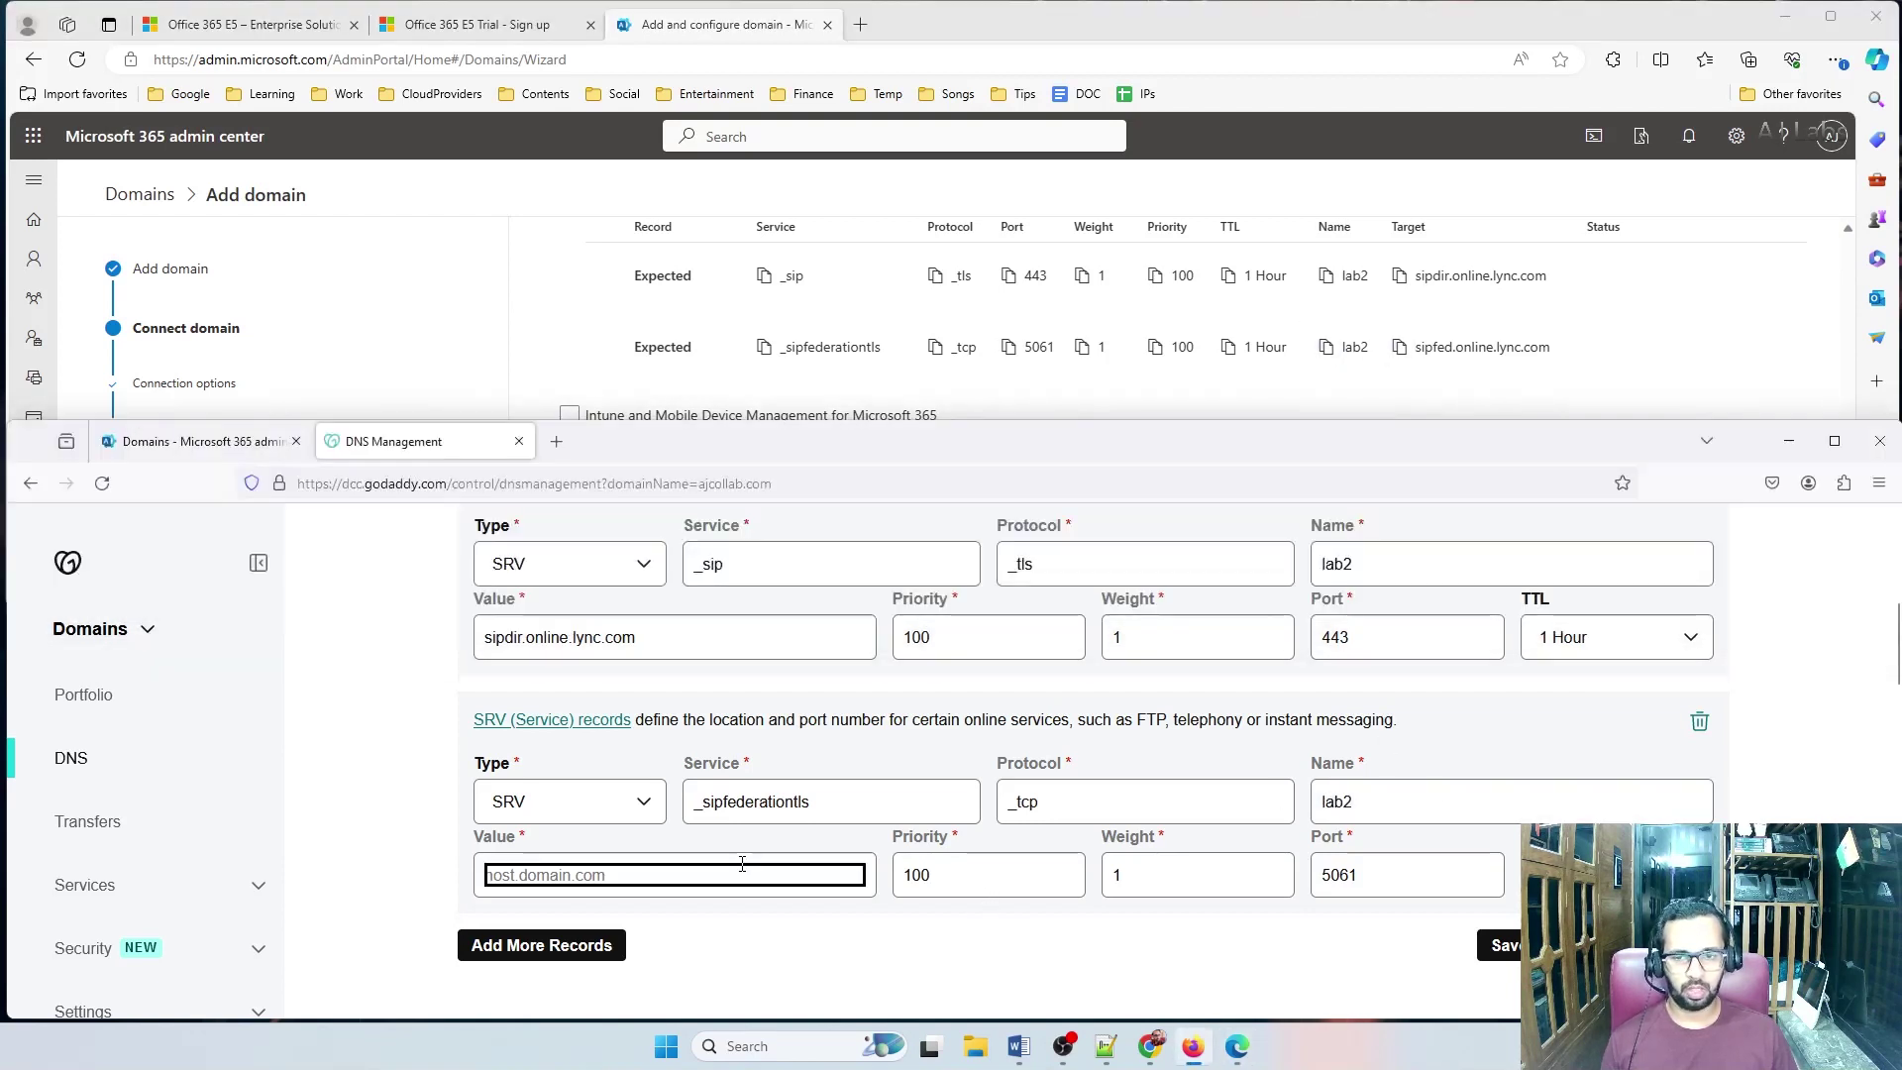
pyautogui.hotkey('ctrl', 'v')
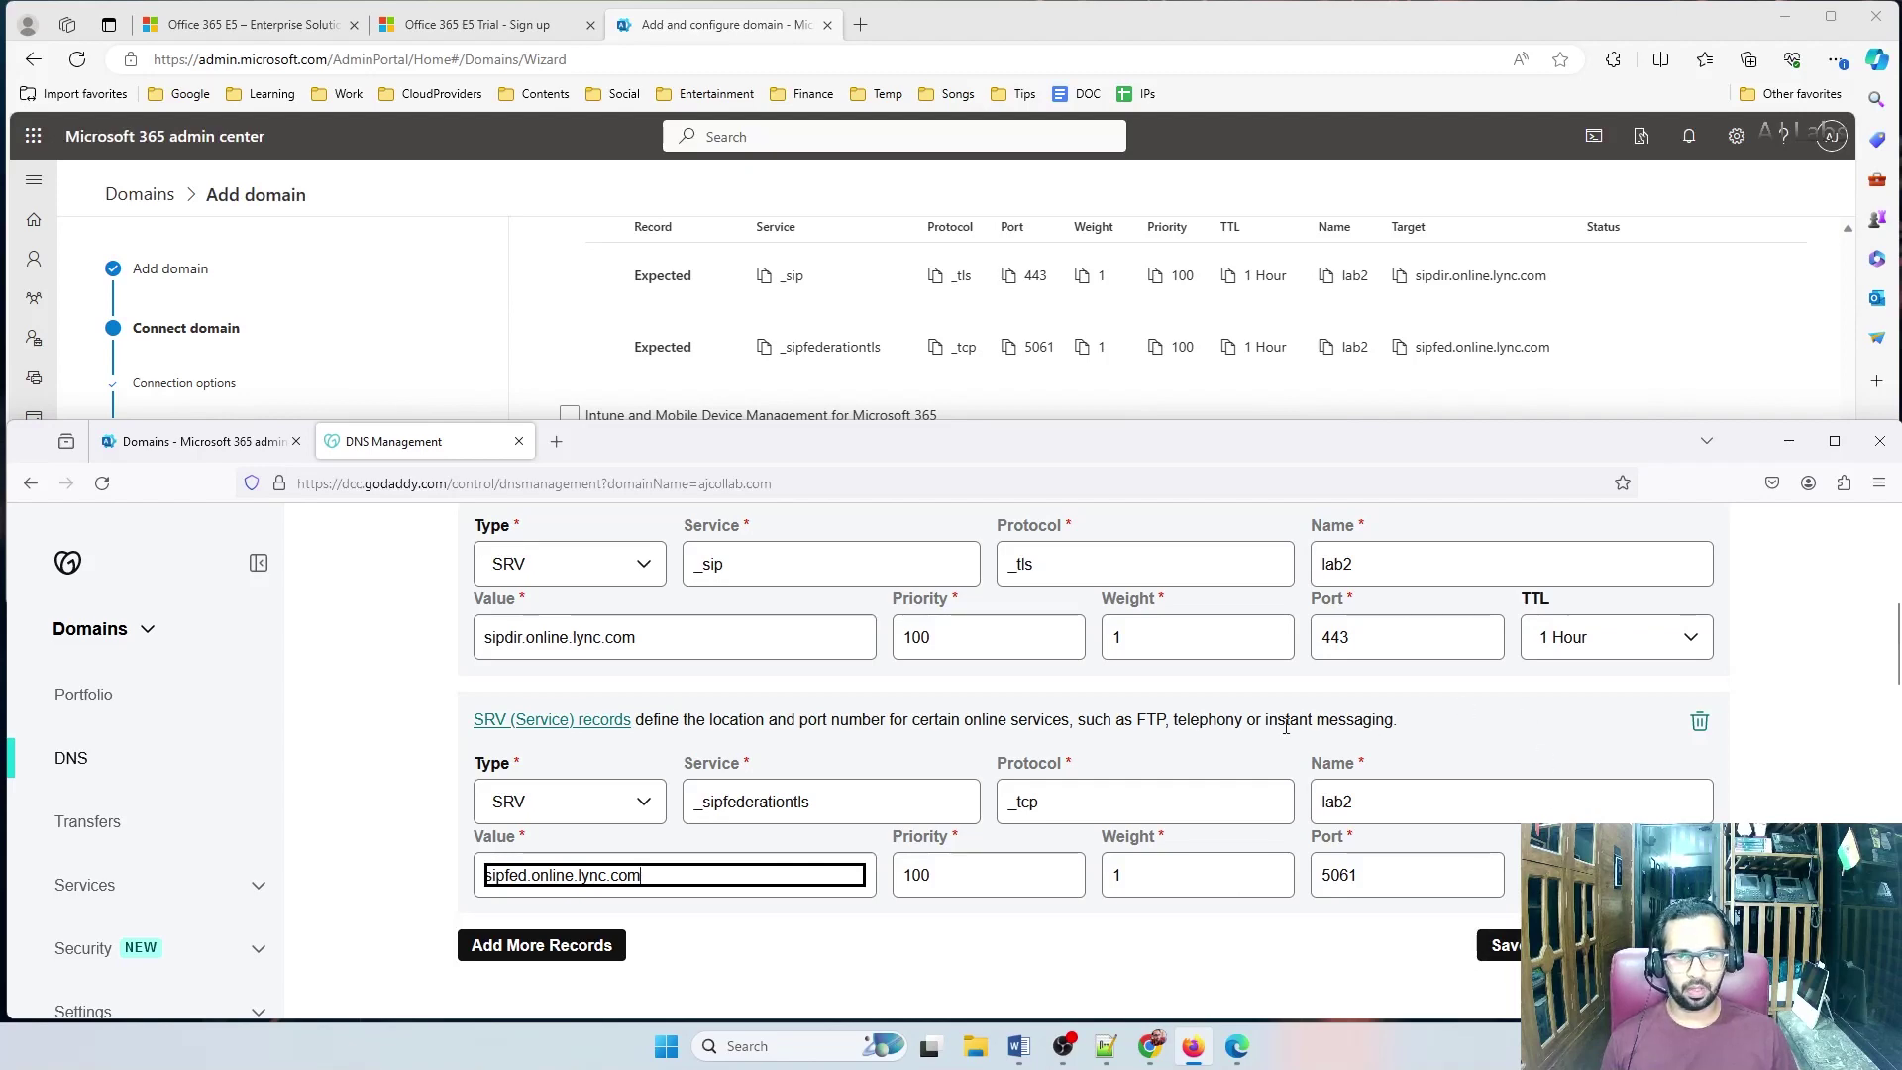
pyautogui.click(1499, 945)
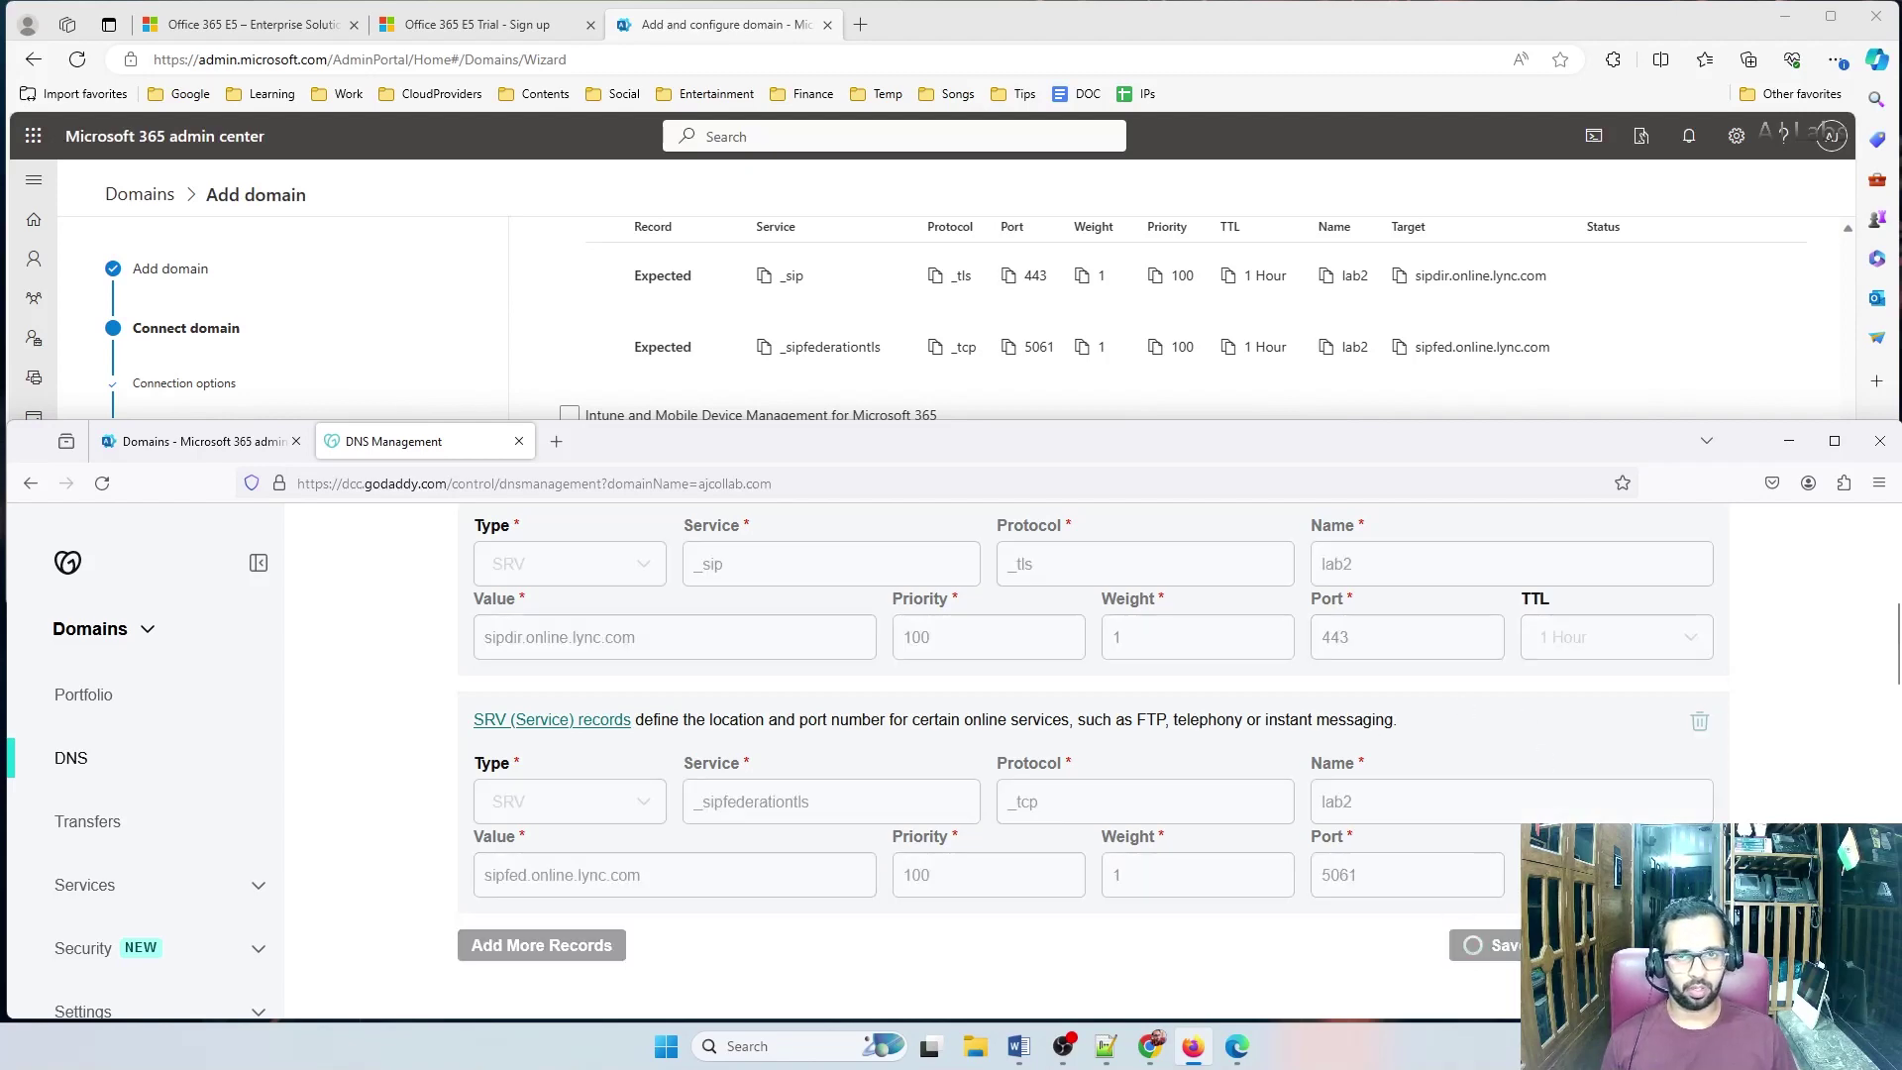
pyautogui.click(1830, 16)
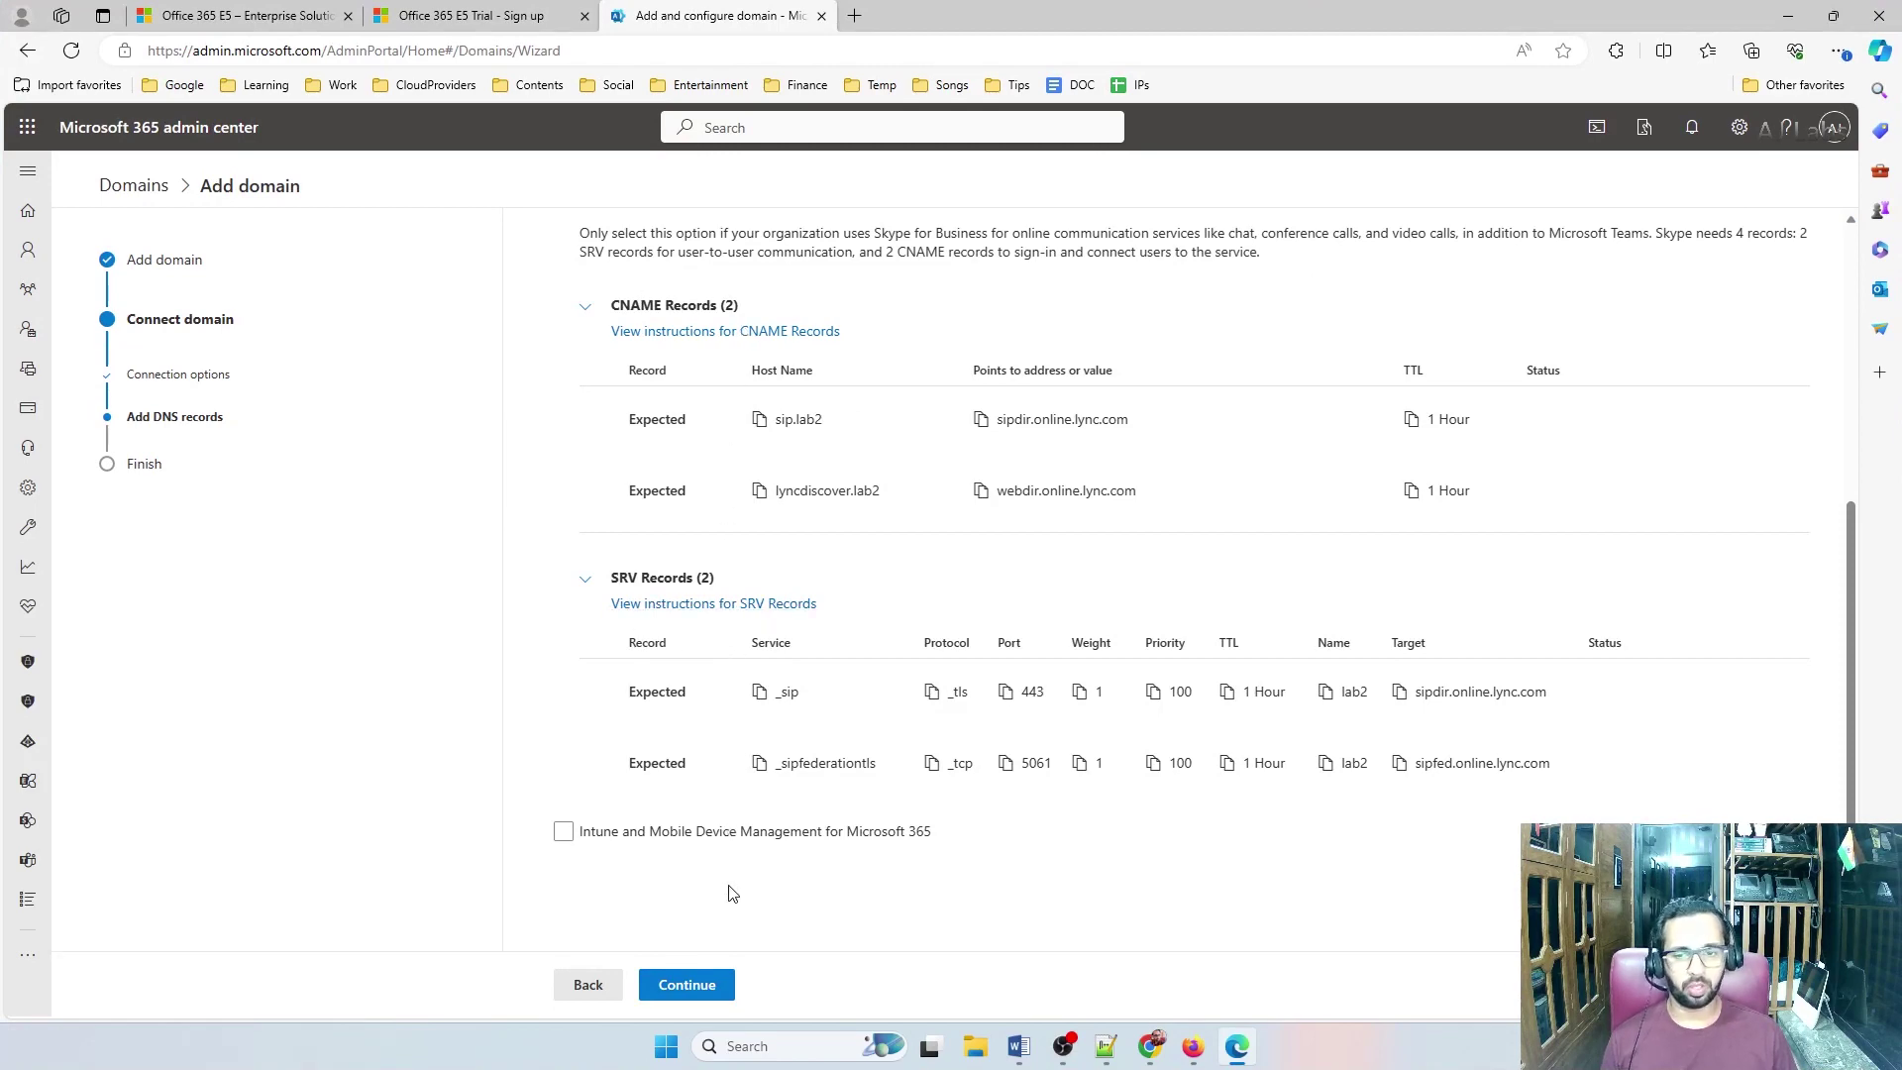
# Check the saved GoDaddy records, then verify the DNS records and finish lab2.ajcollab.com setup
pyautogui.click(1239, 1048)
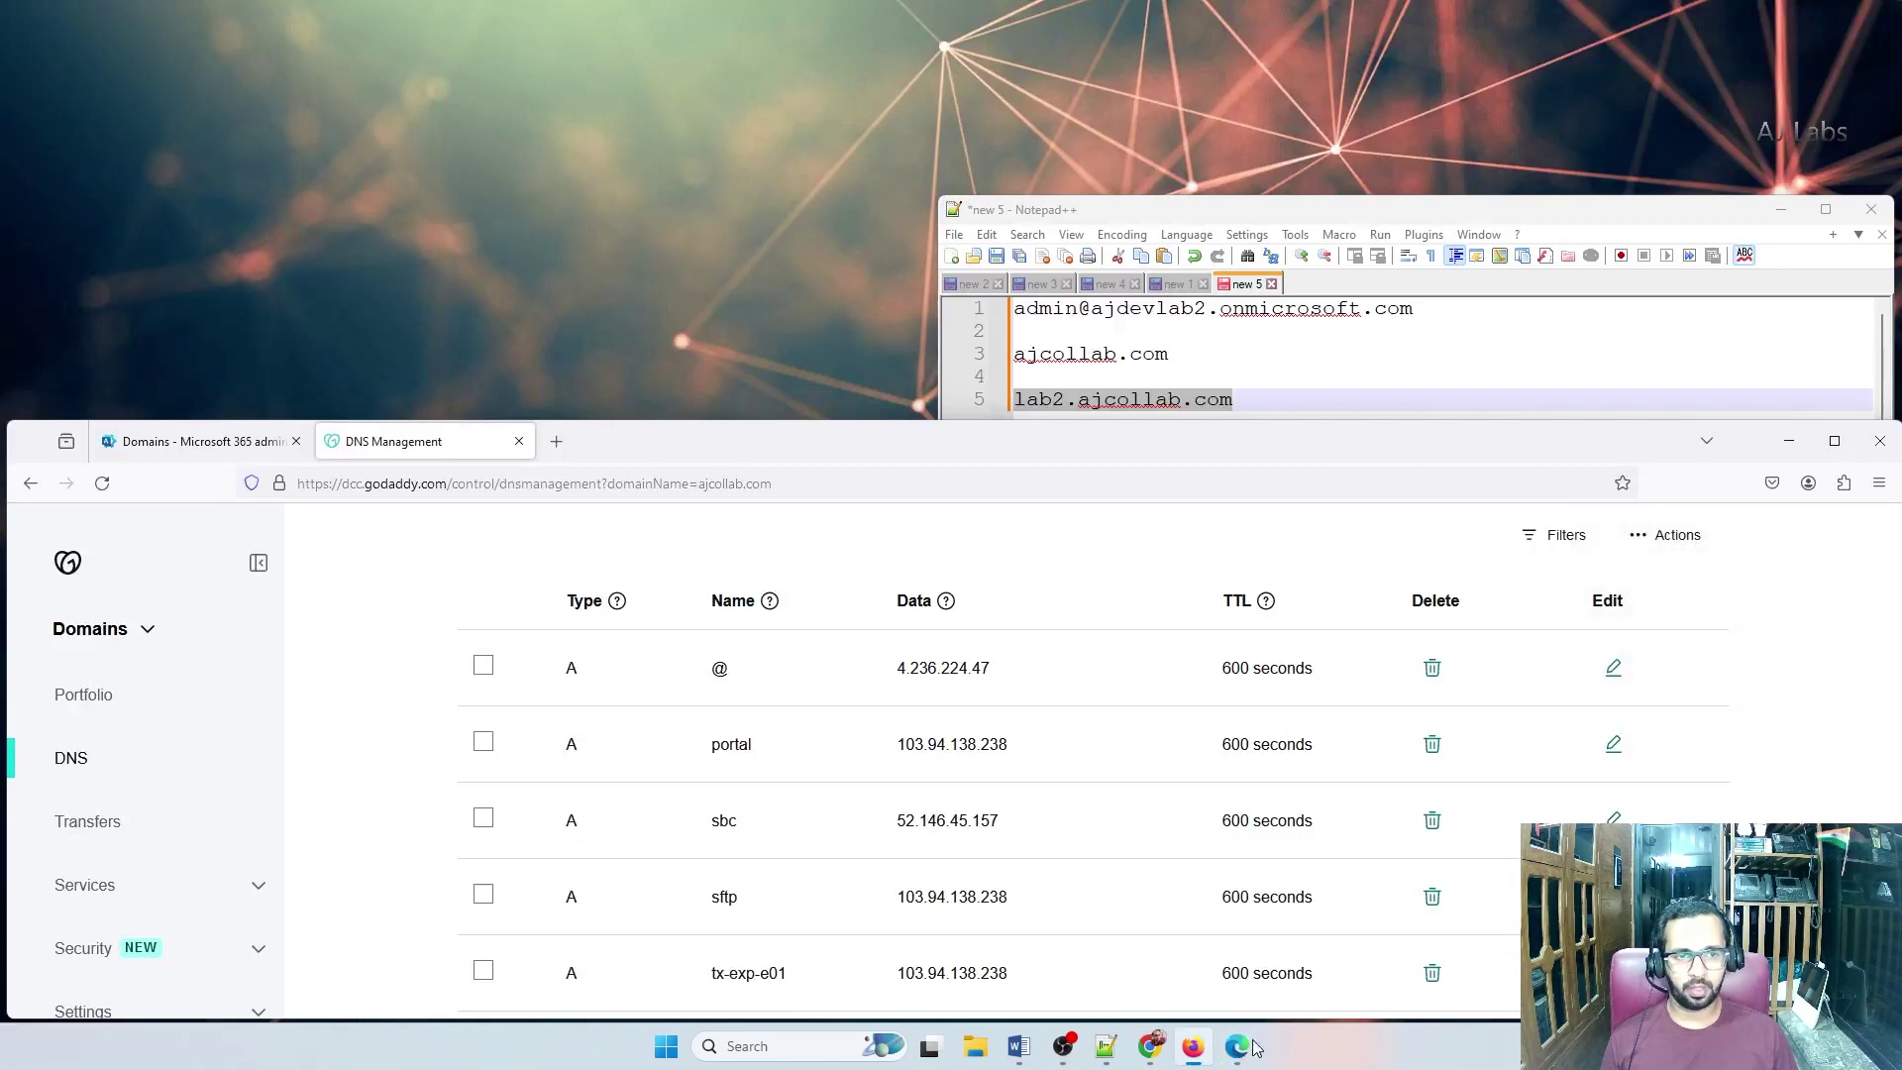
pyautogui.click(1833, 440)
pyautogui.scroll(5, 1625, 609)
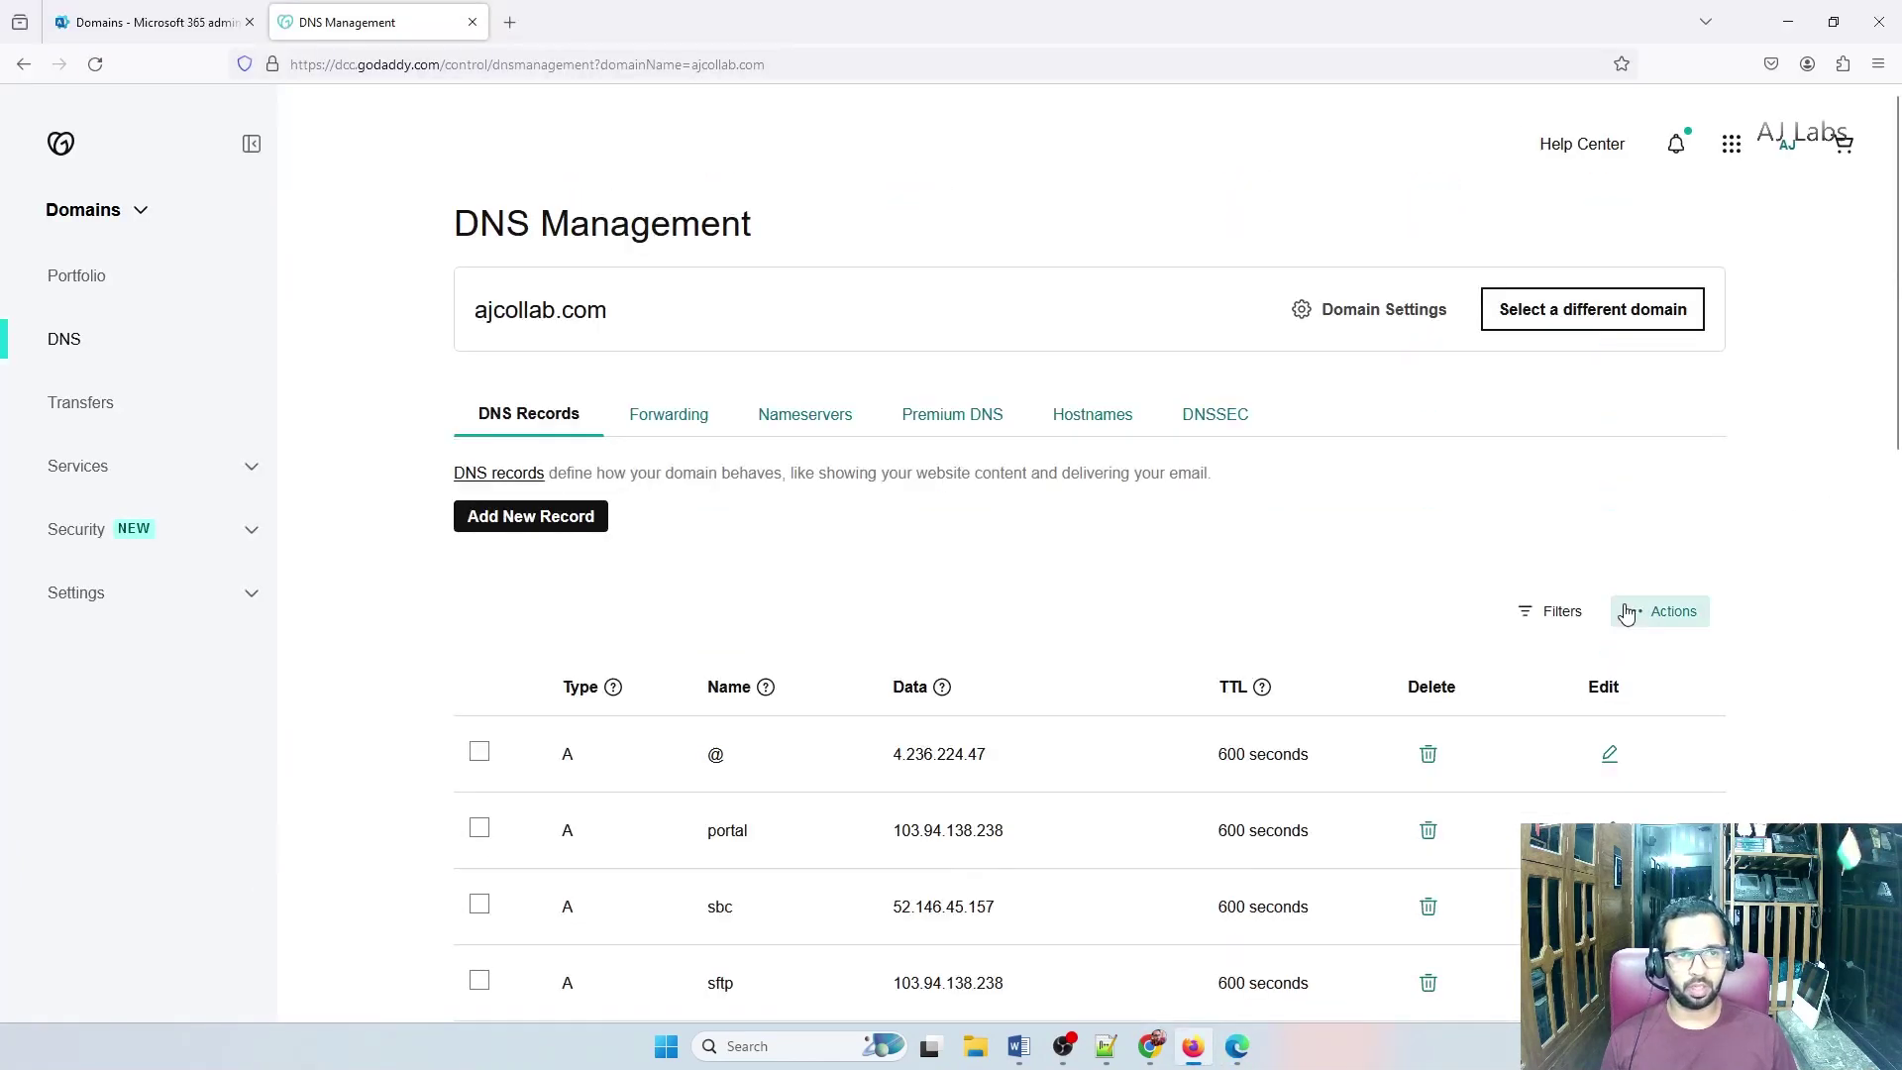
pyautogui.click(1788, 21)
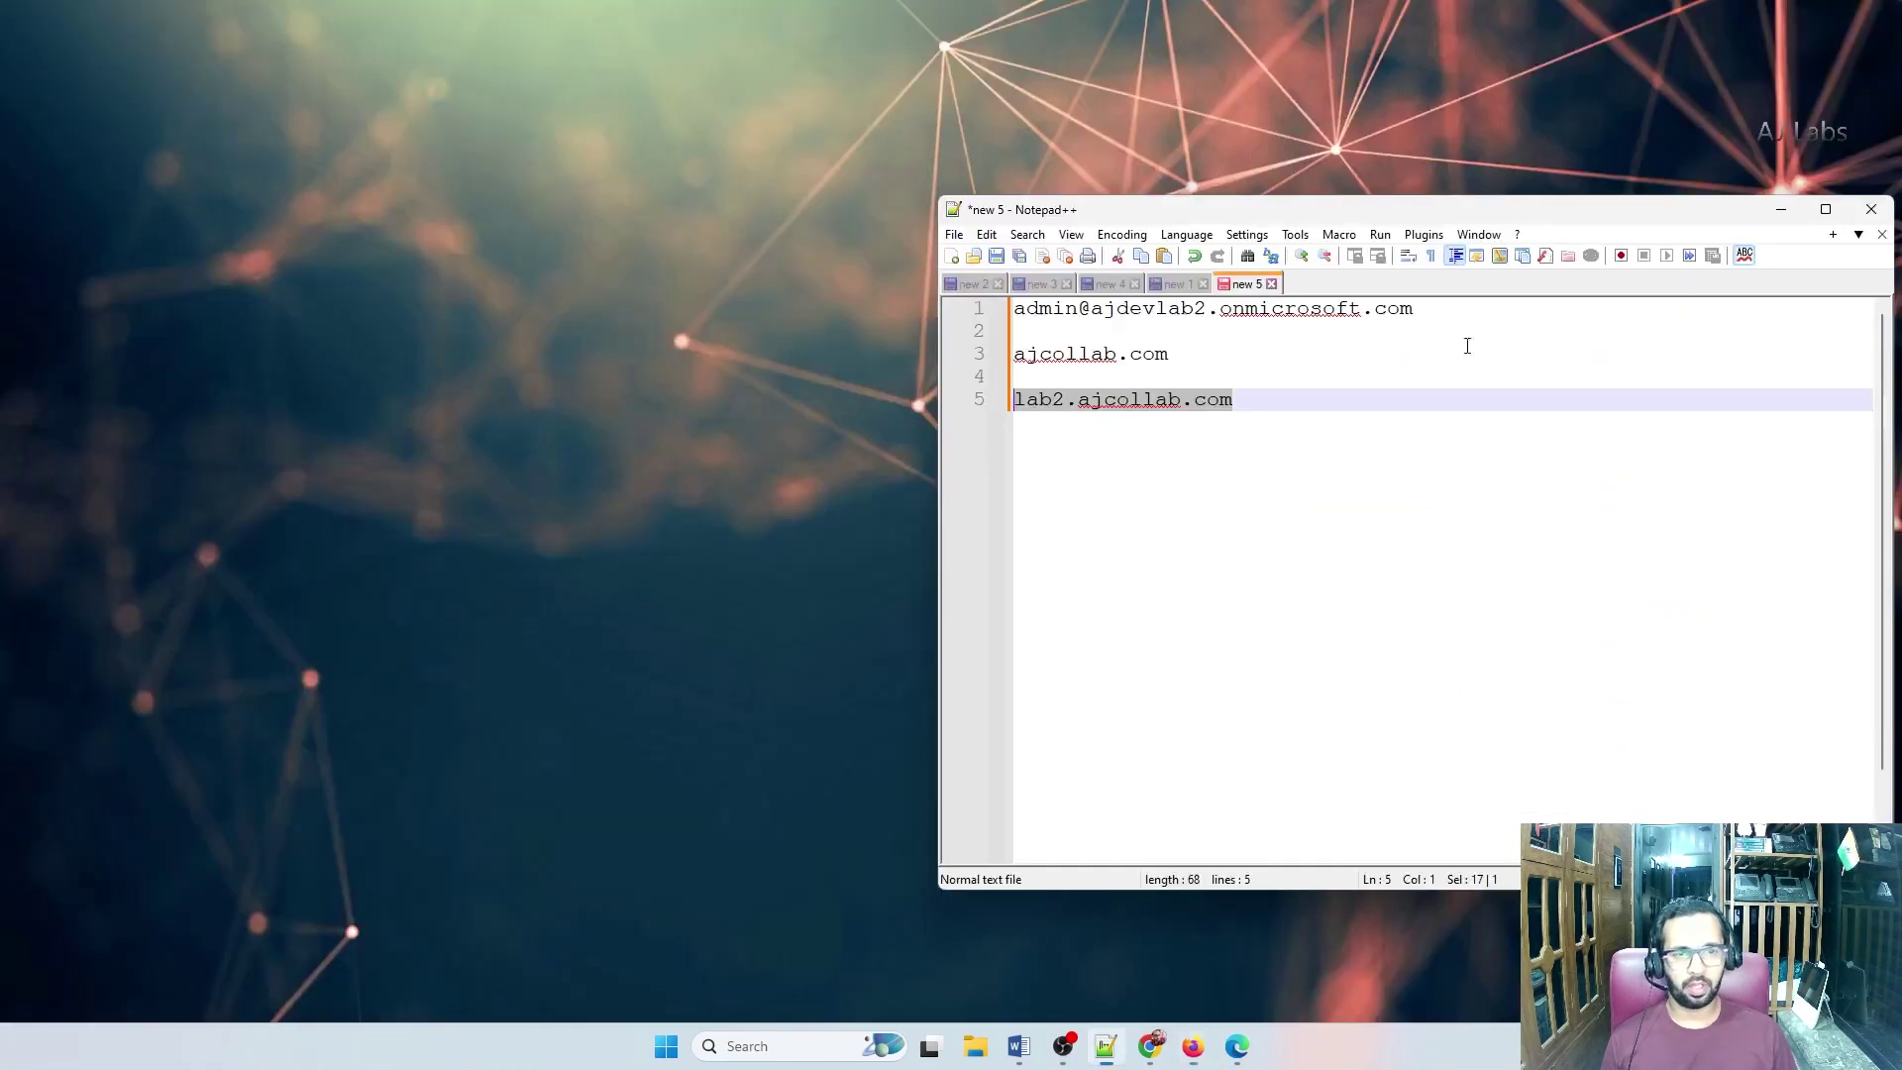
pyautogui.click(1228, 1048)
pyautogui.click(720, 982)
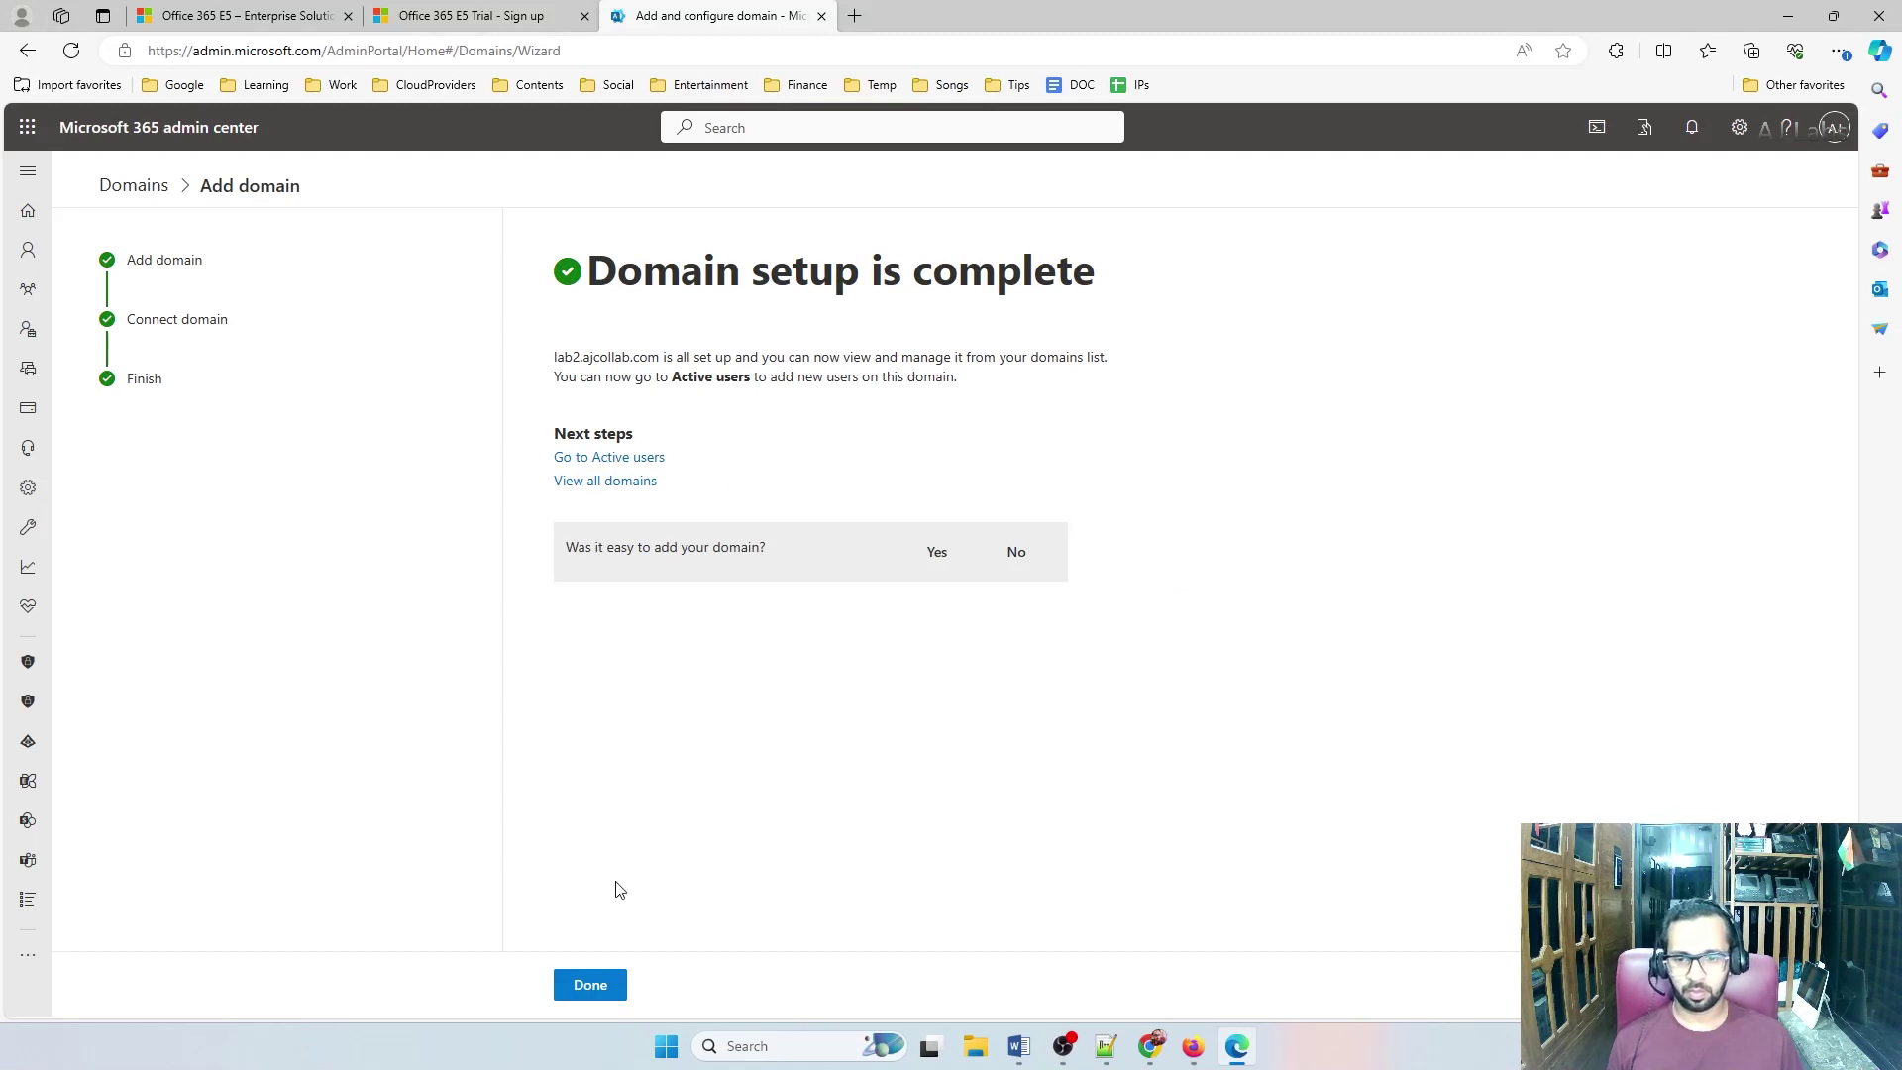
pyautogui.click(595, 985)
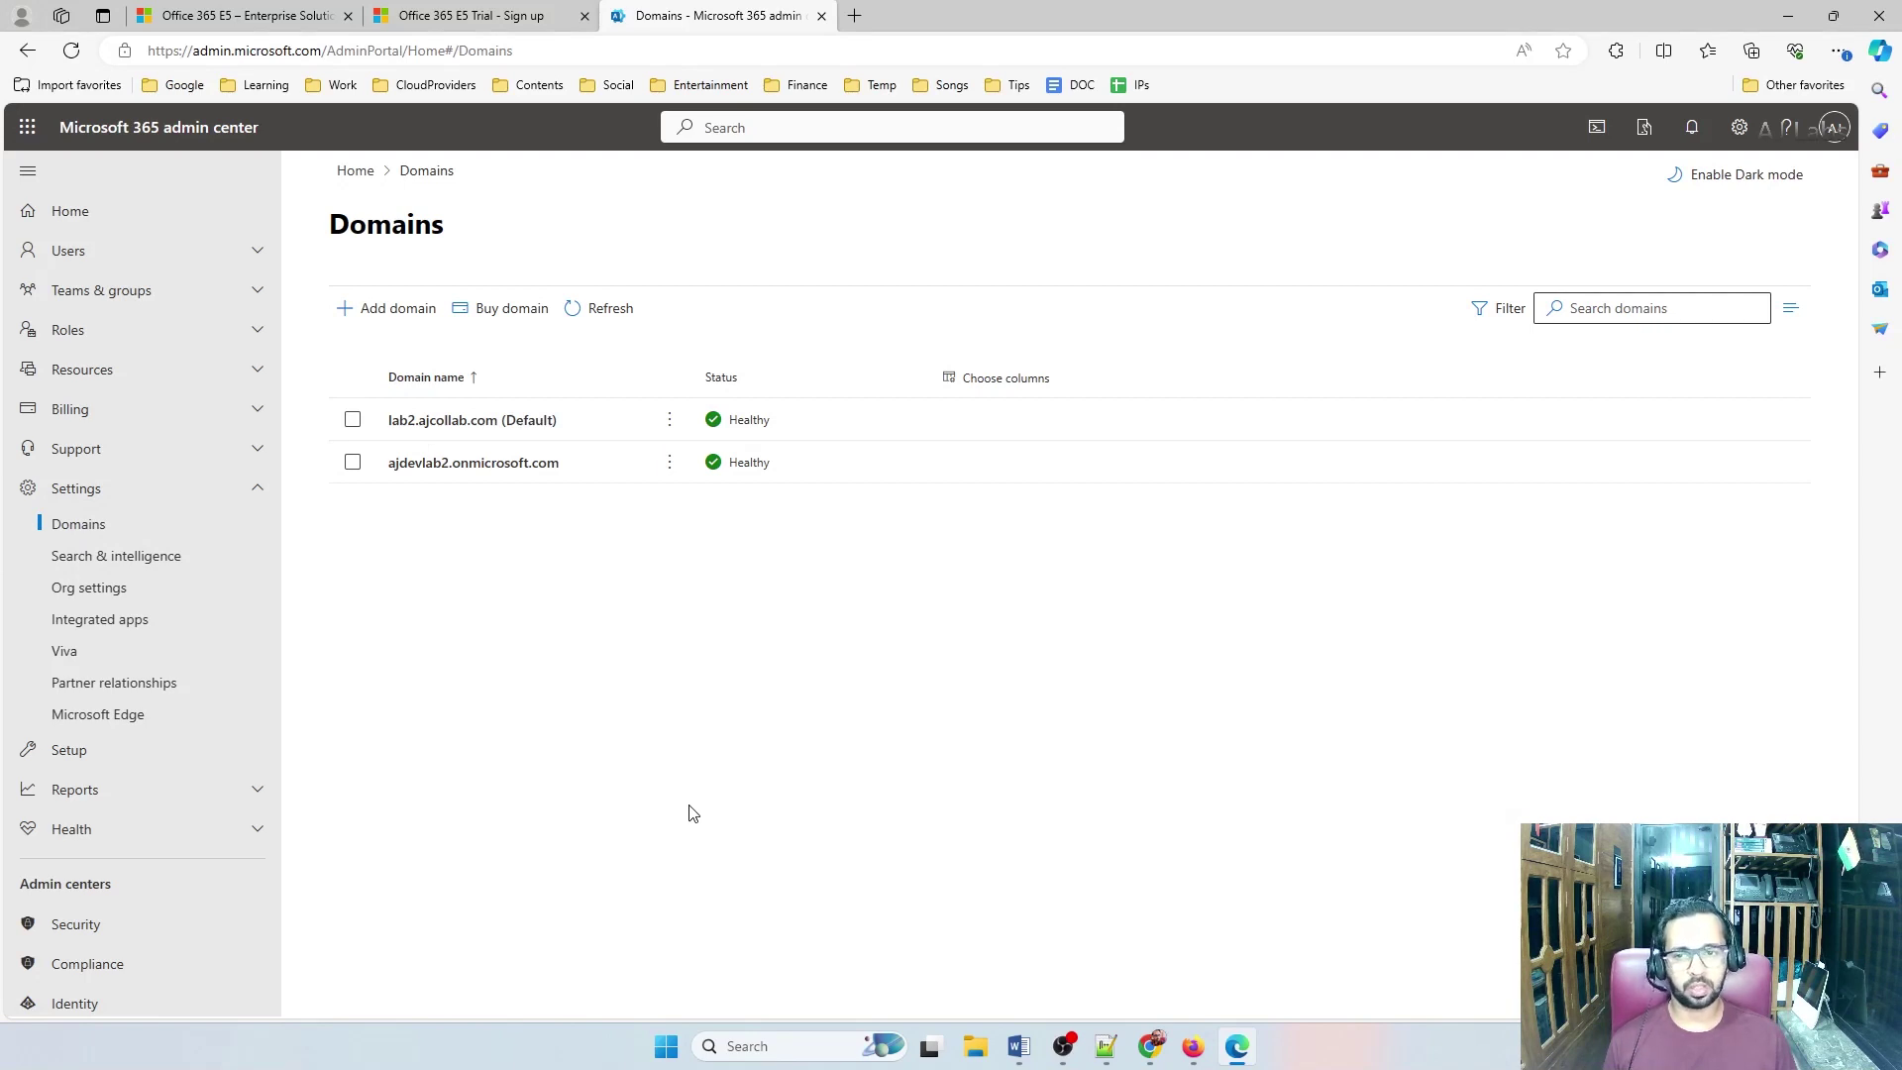
# Start a new user in Active users and fill in the first, last and display names for MS Admin 2
pyautogui.click(68, 250)
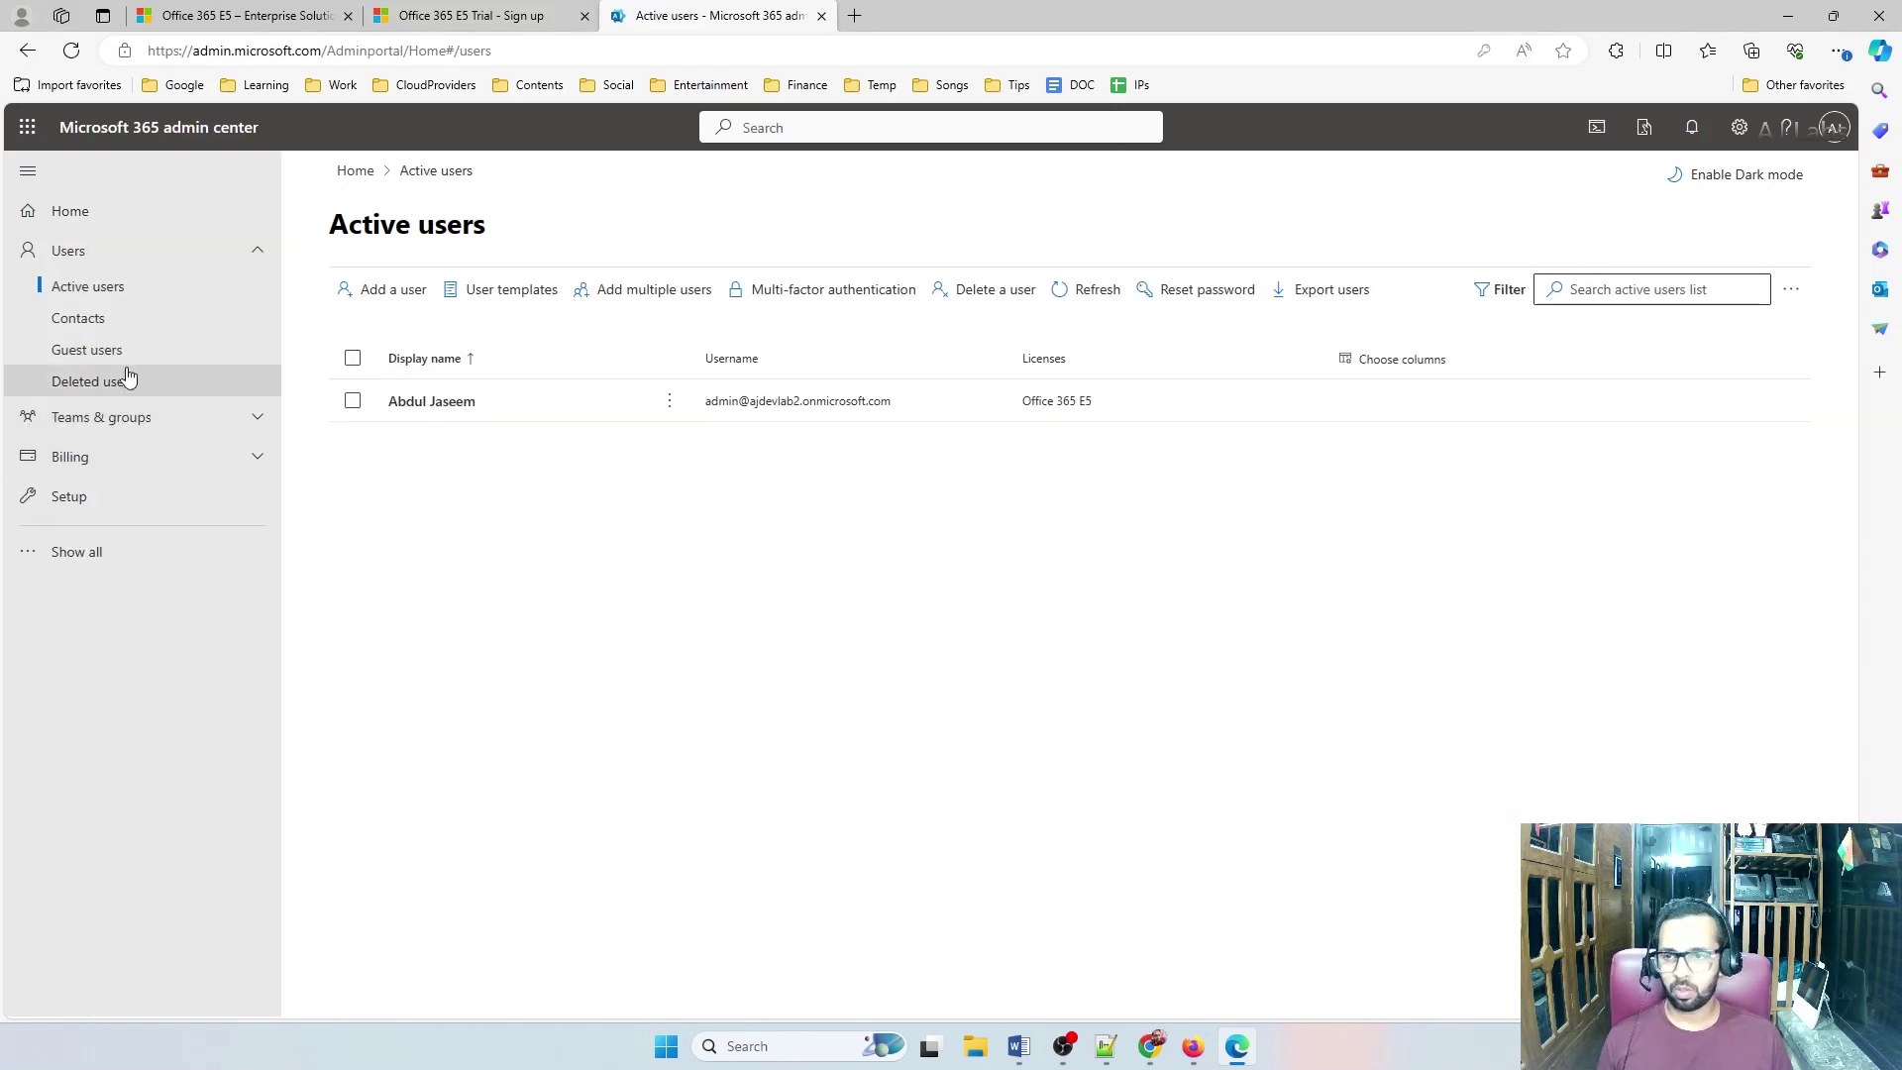
pyautogui.click(381, 290)
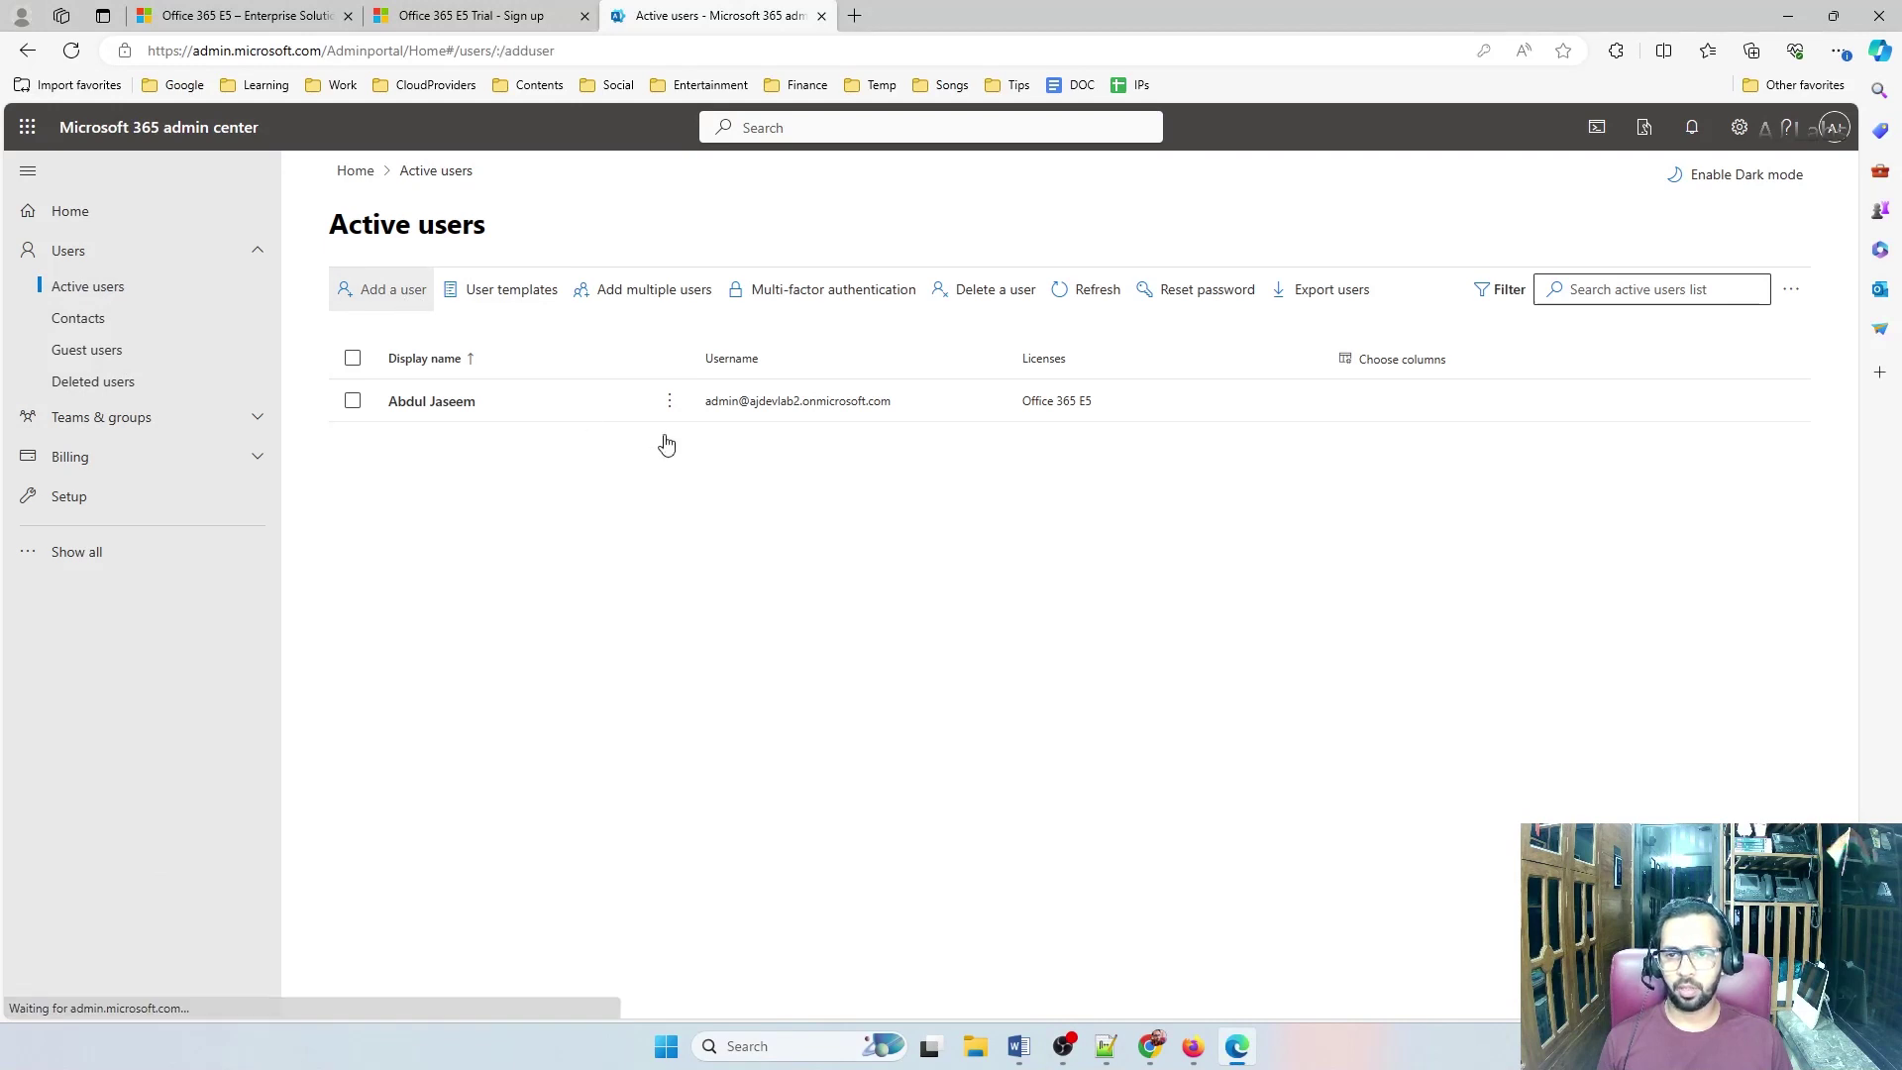
pyautogui.click(893, 417)
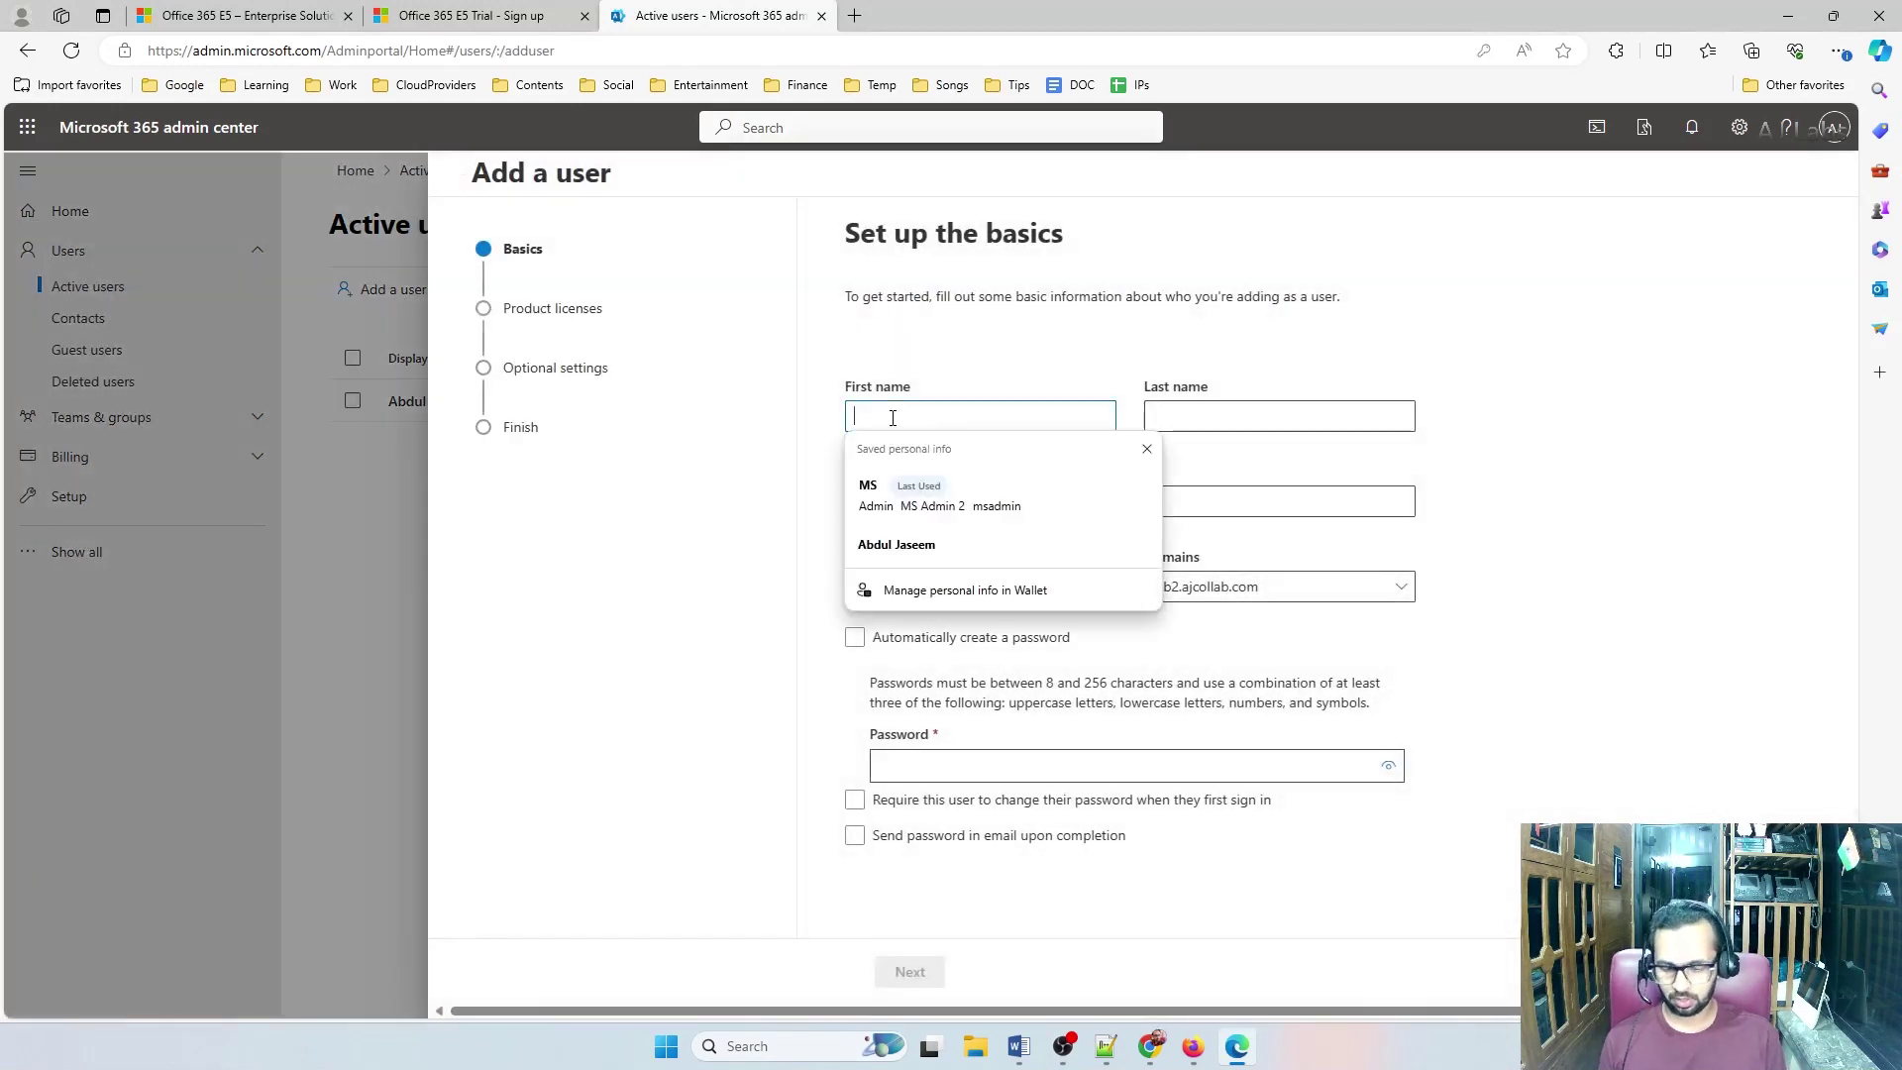
pyautogui.write('MS')
pyautogui.press('Tab')
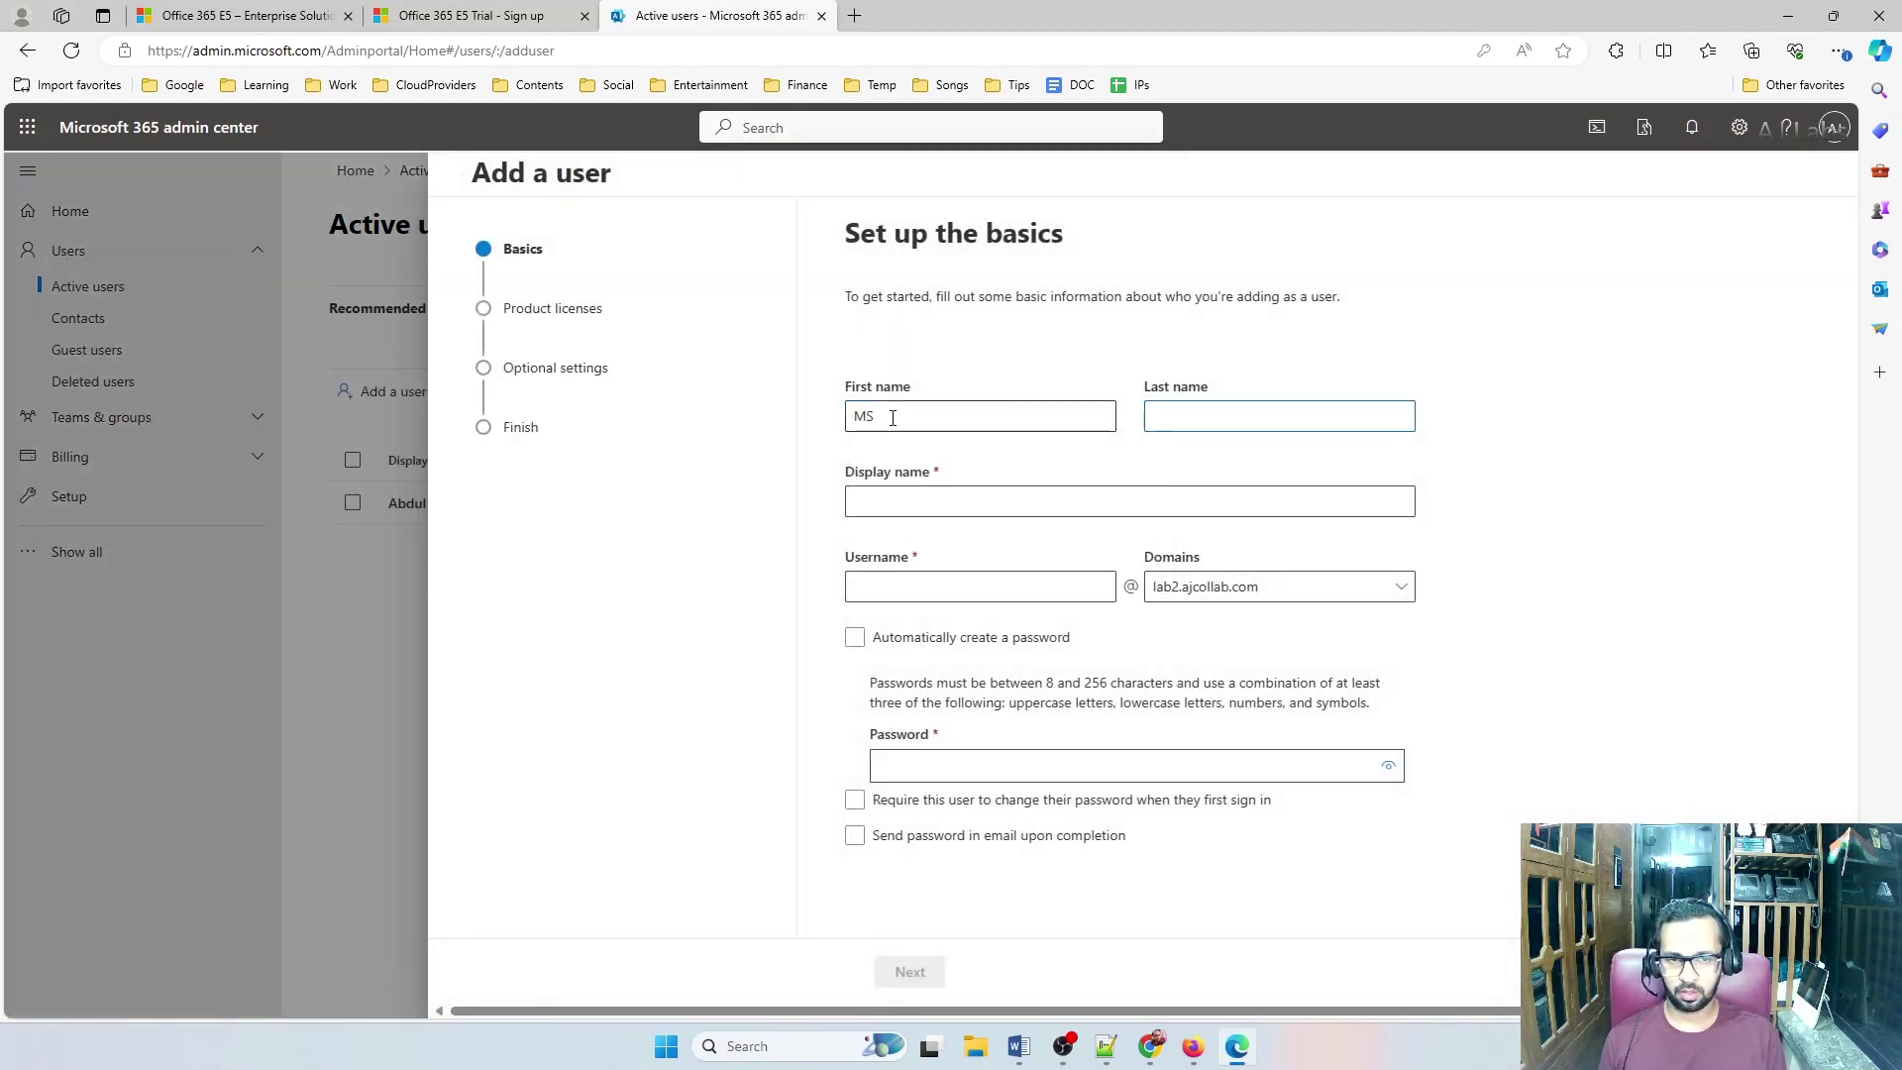
pyautogui.write('Admin 2')
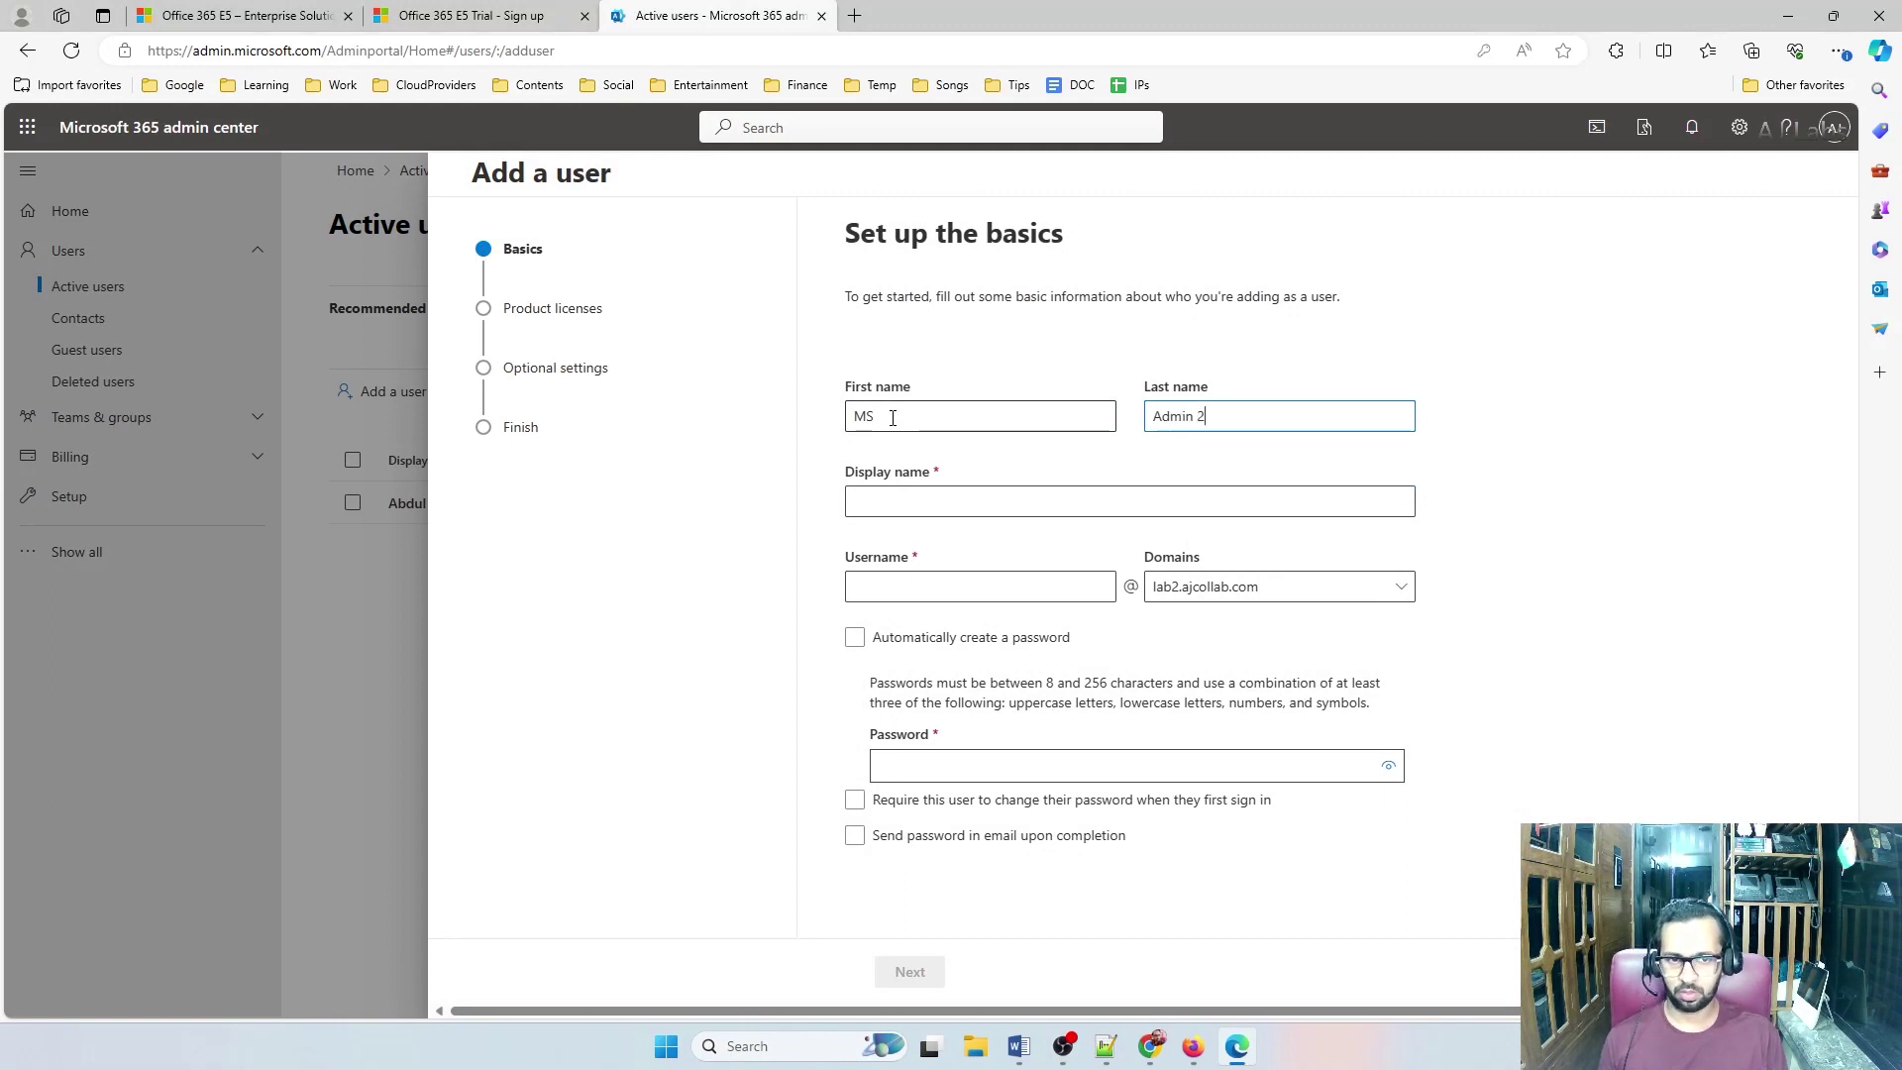
pyautogui.press('Tab')
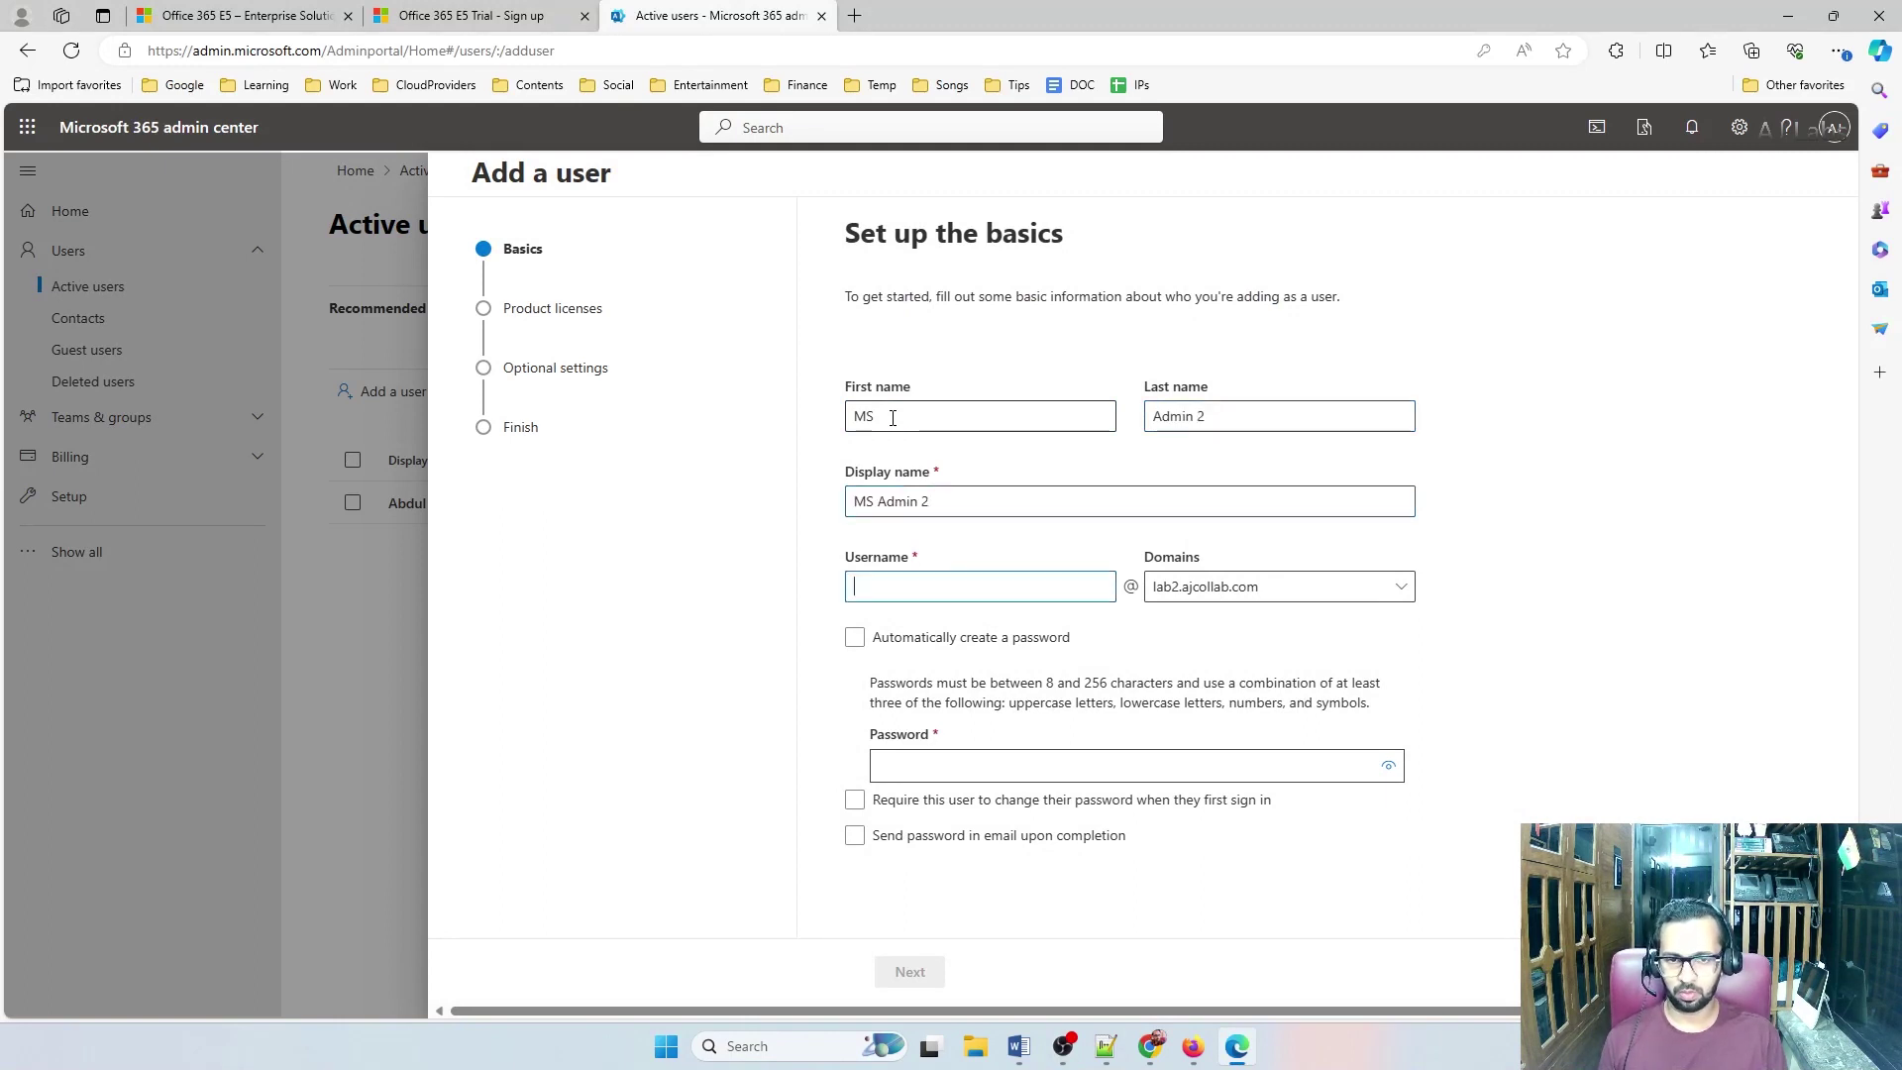
pyautogui.write('admin')
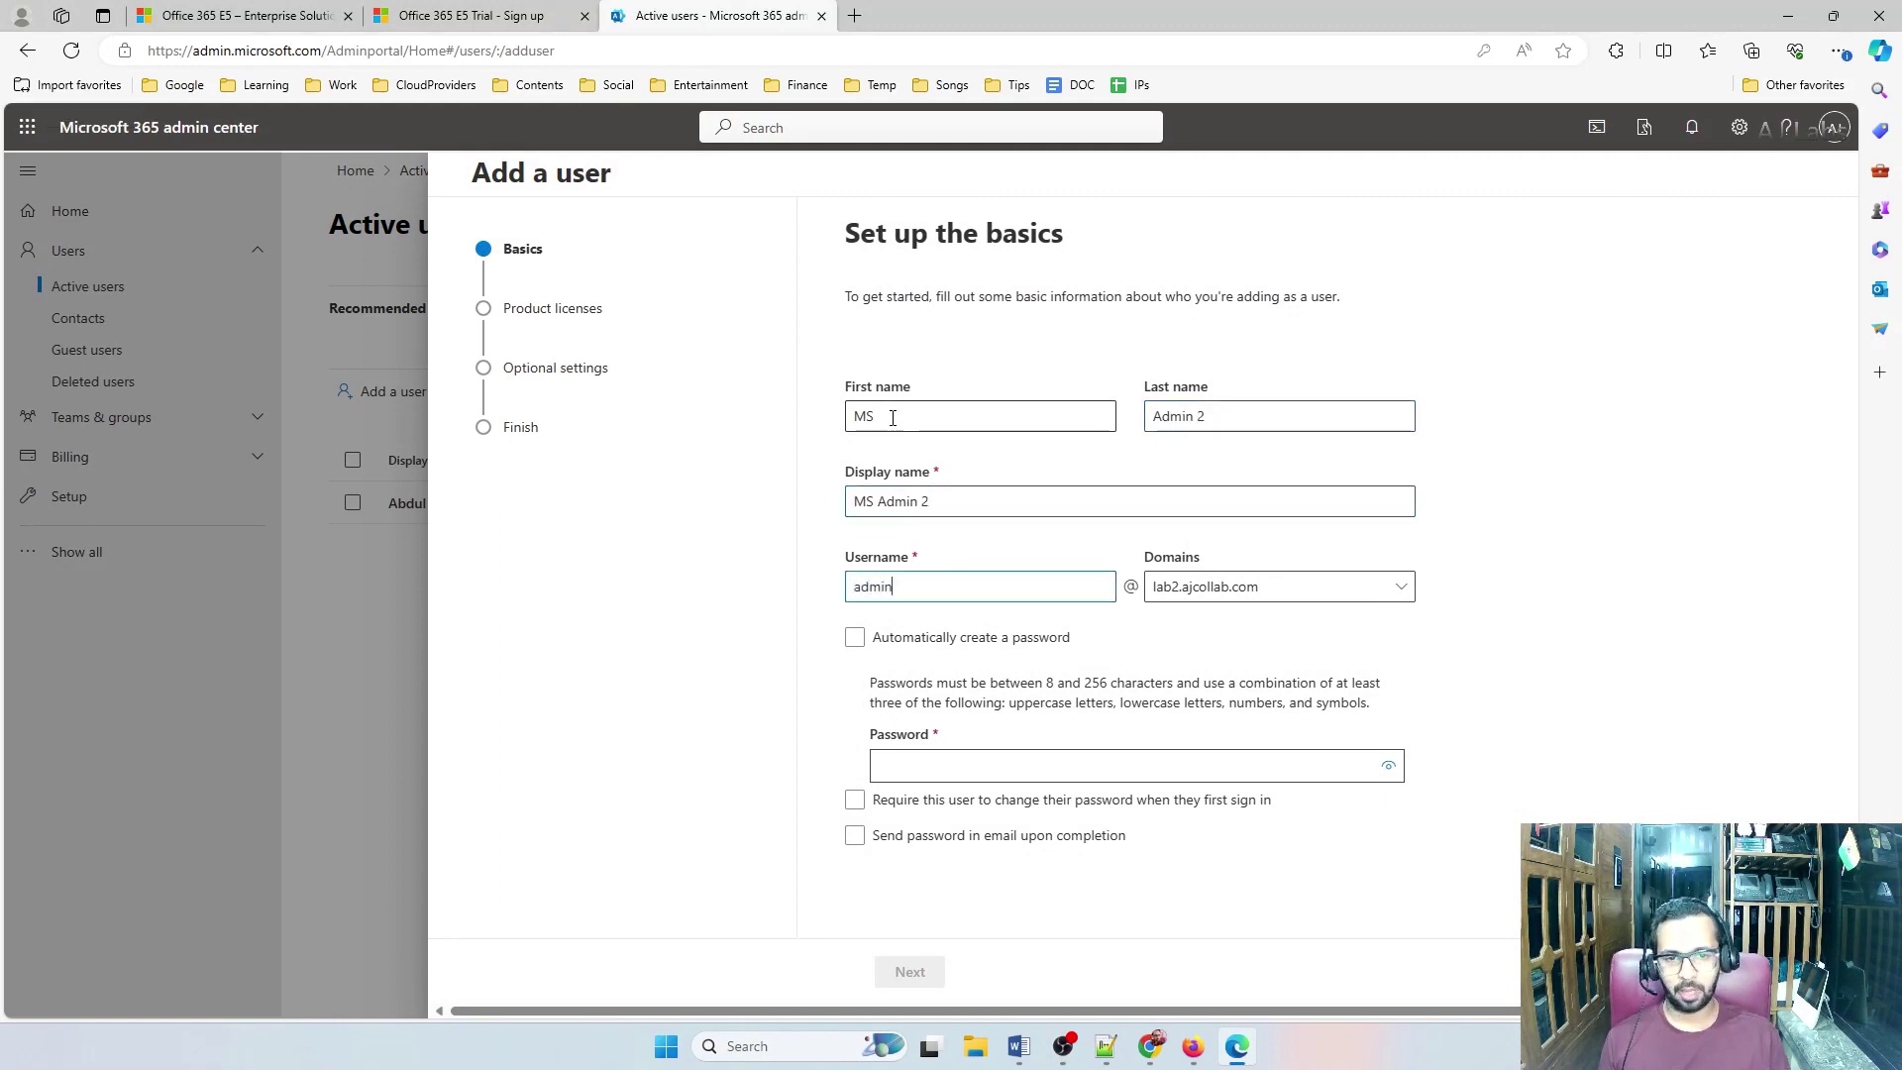
# Set the username domain to lab2.ajcollab.com and enter a custom password for the new user
pyautogui.click(1217, 594)
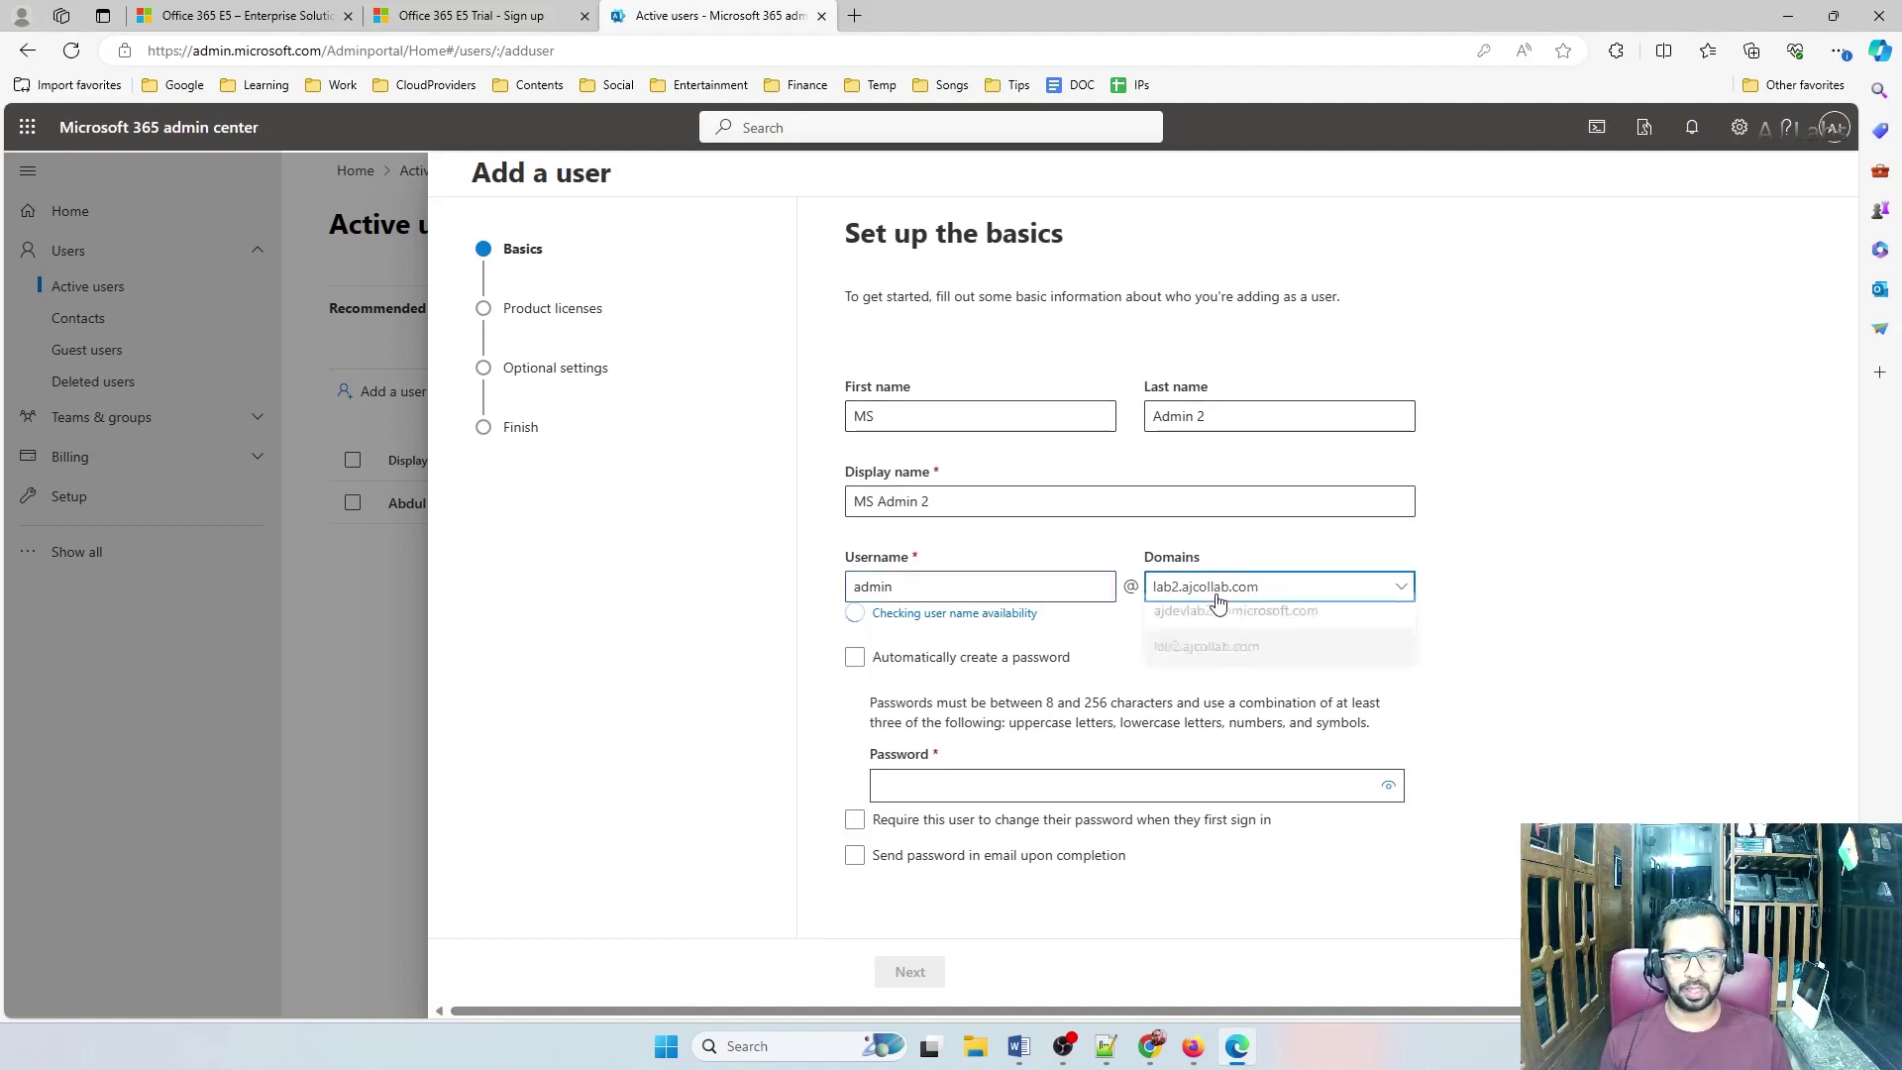
pyautogui.click(1231, 591)
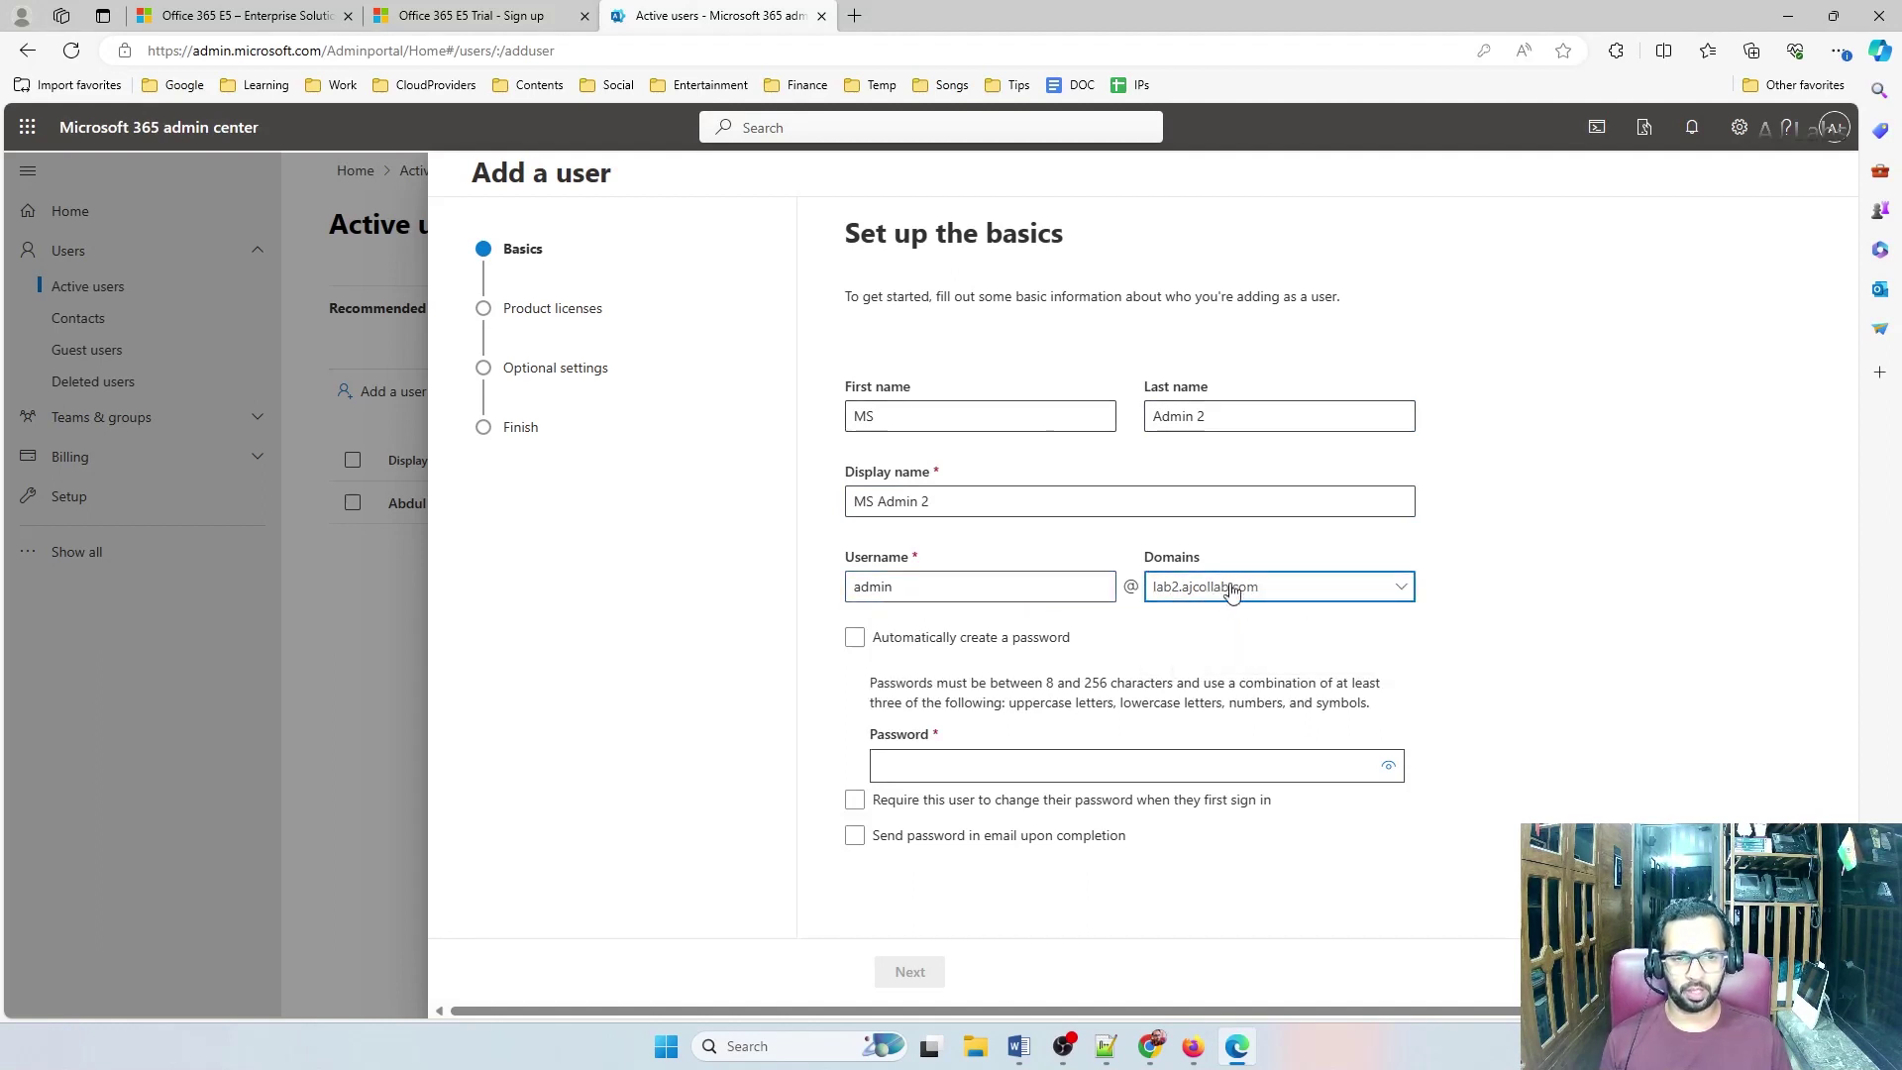
pyautogui.click(919, 774)
pyautogui.write('P')
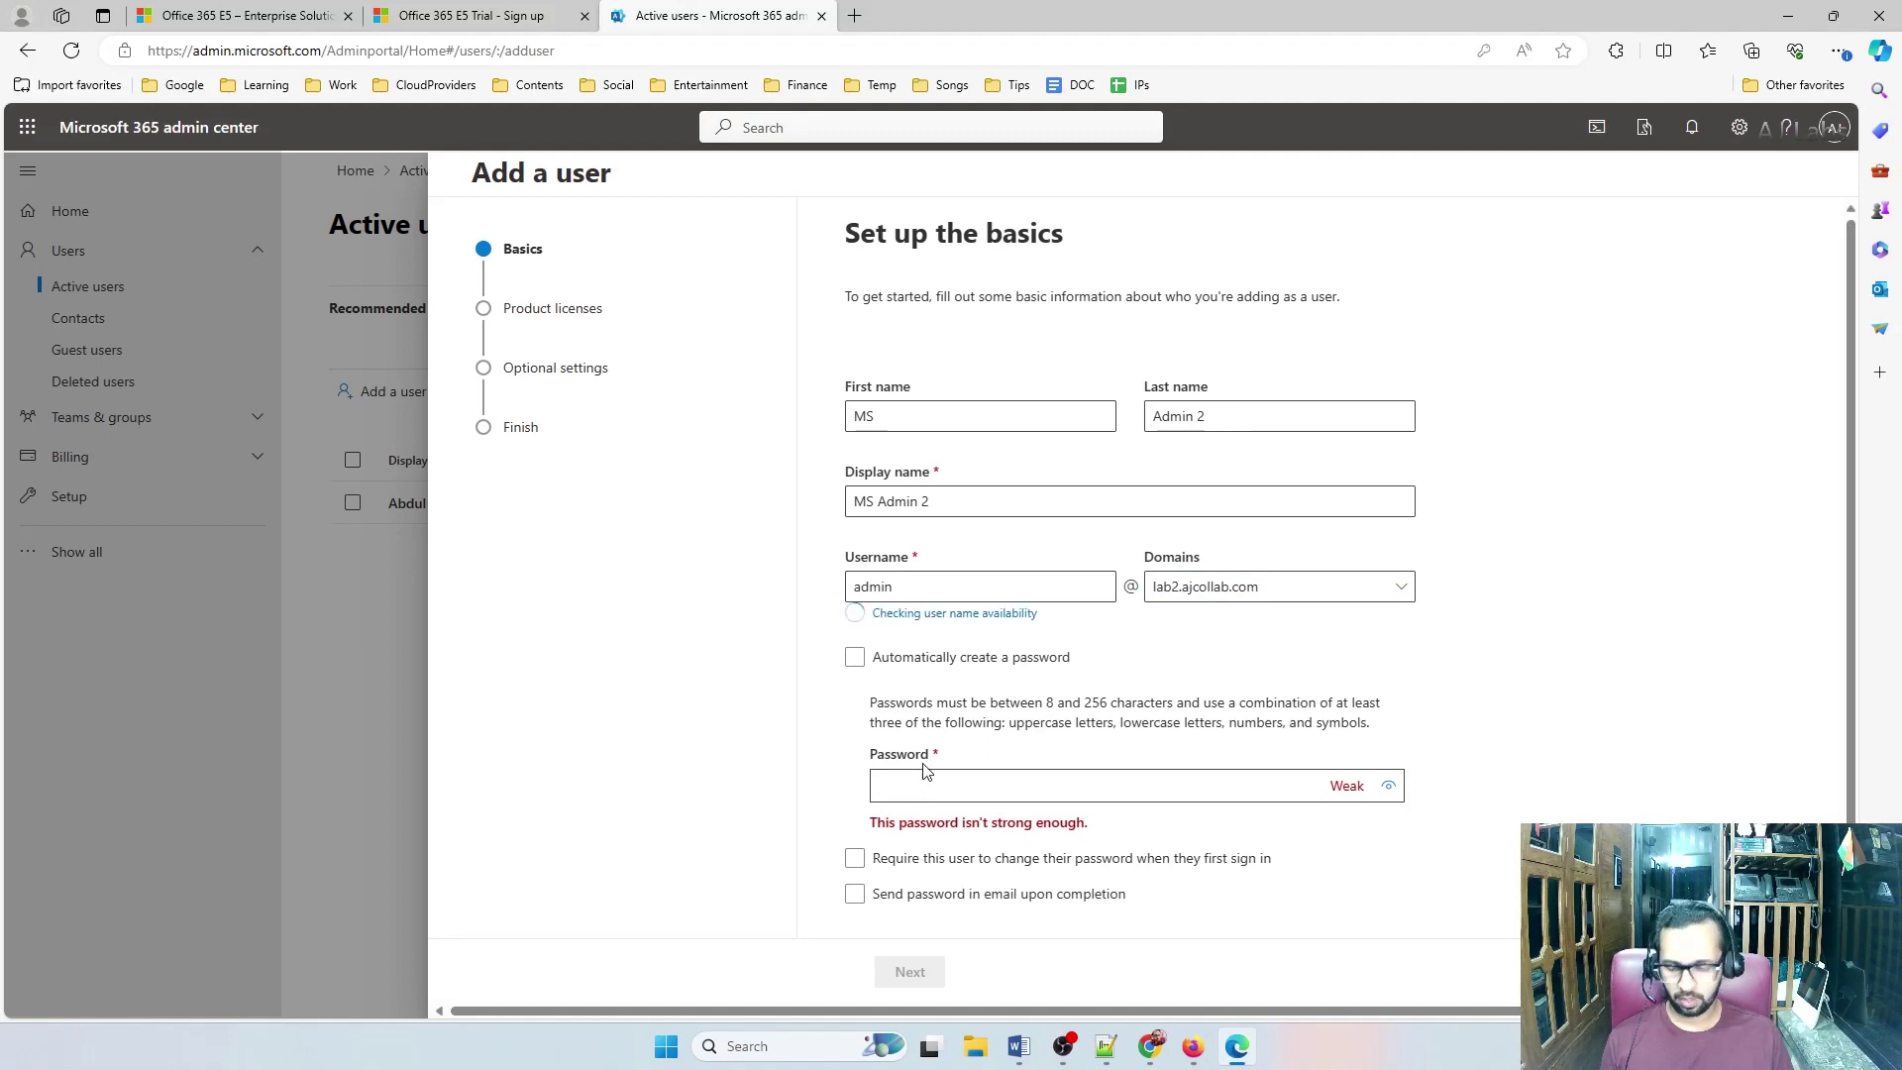
pyautogui.write('assword@')
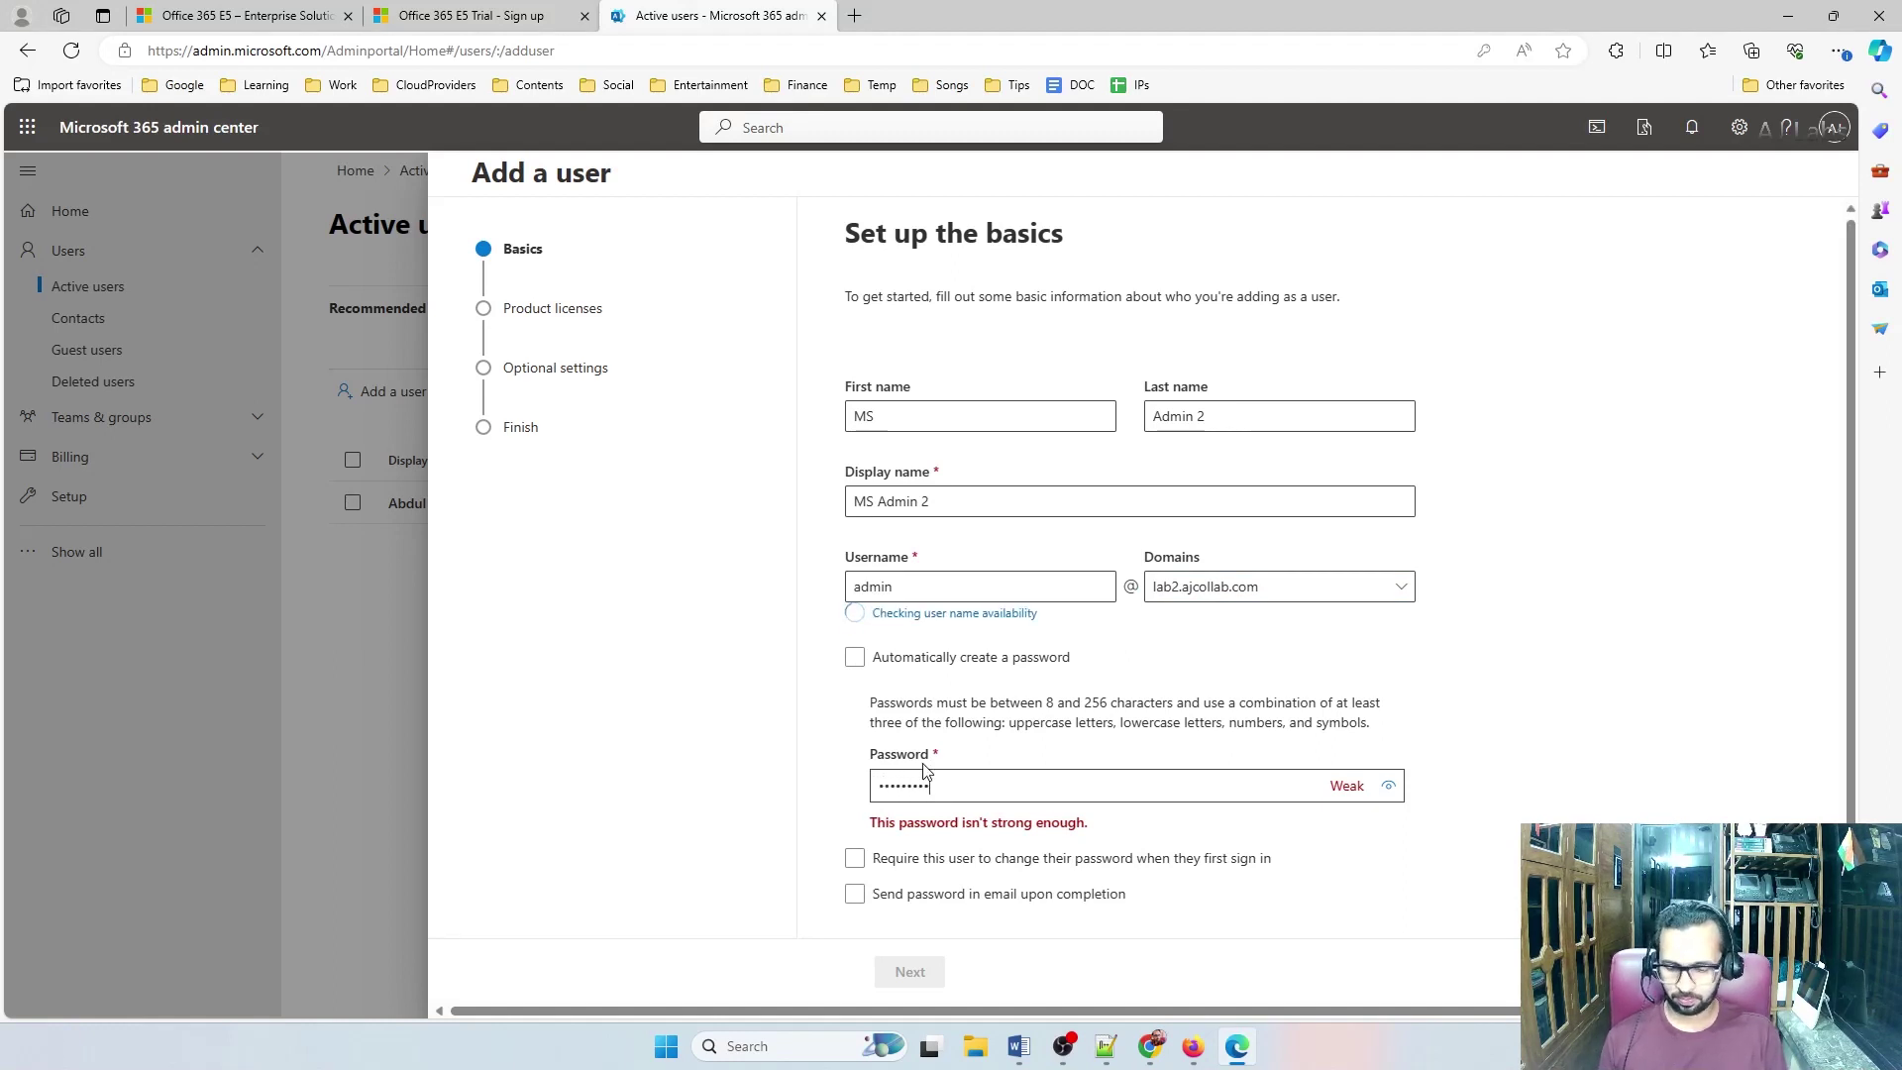
pyautogui.write('12')
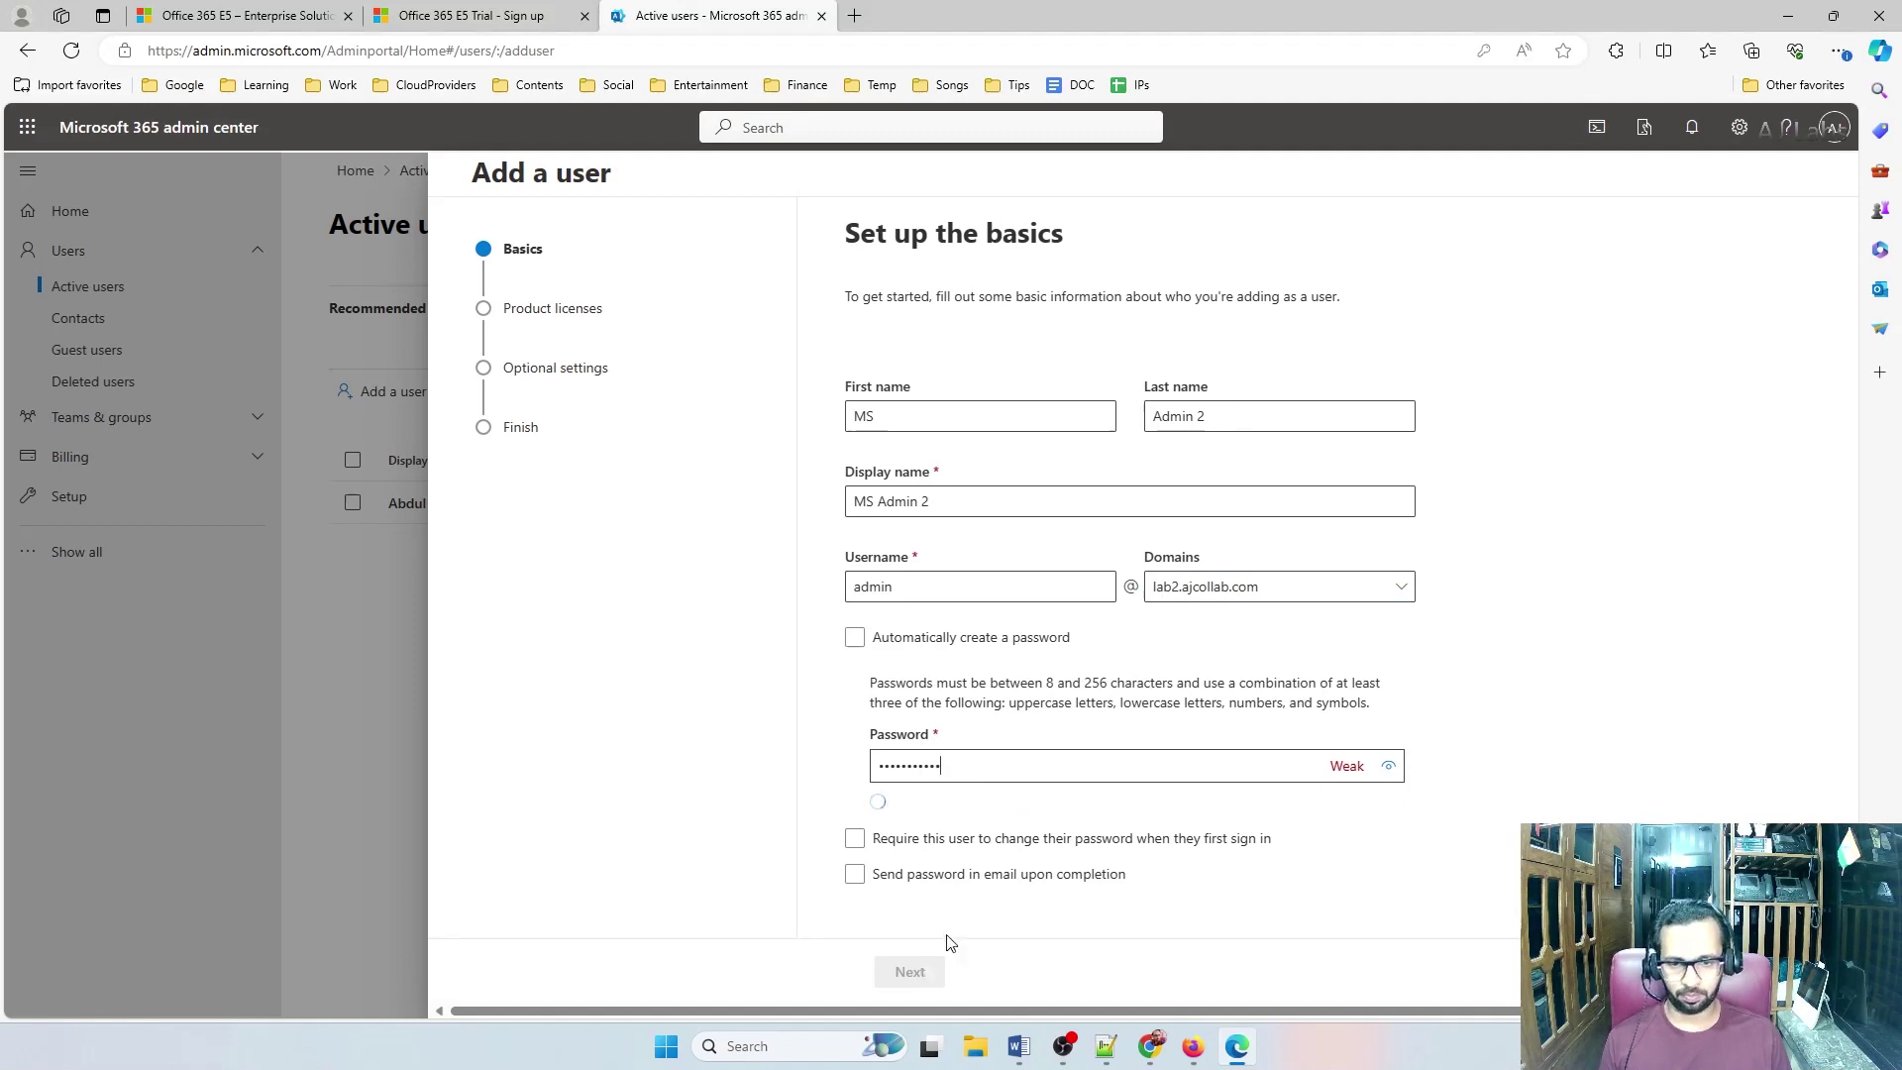
pyautogui.click(909, 972)
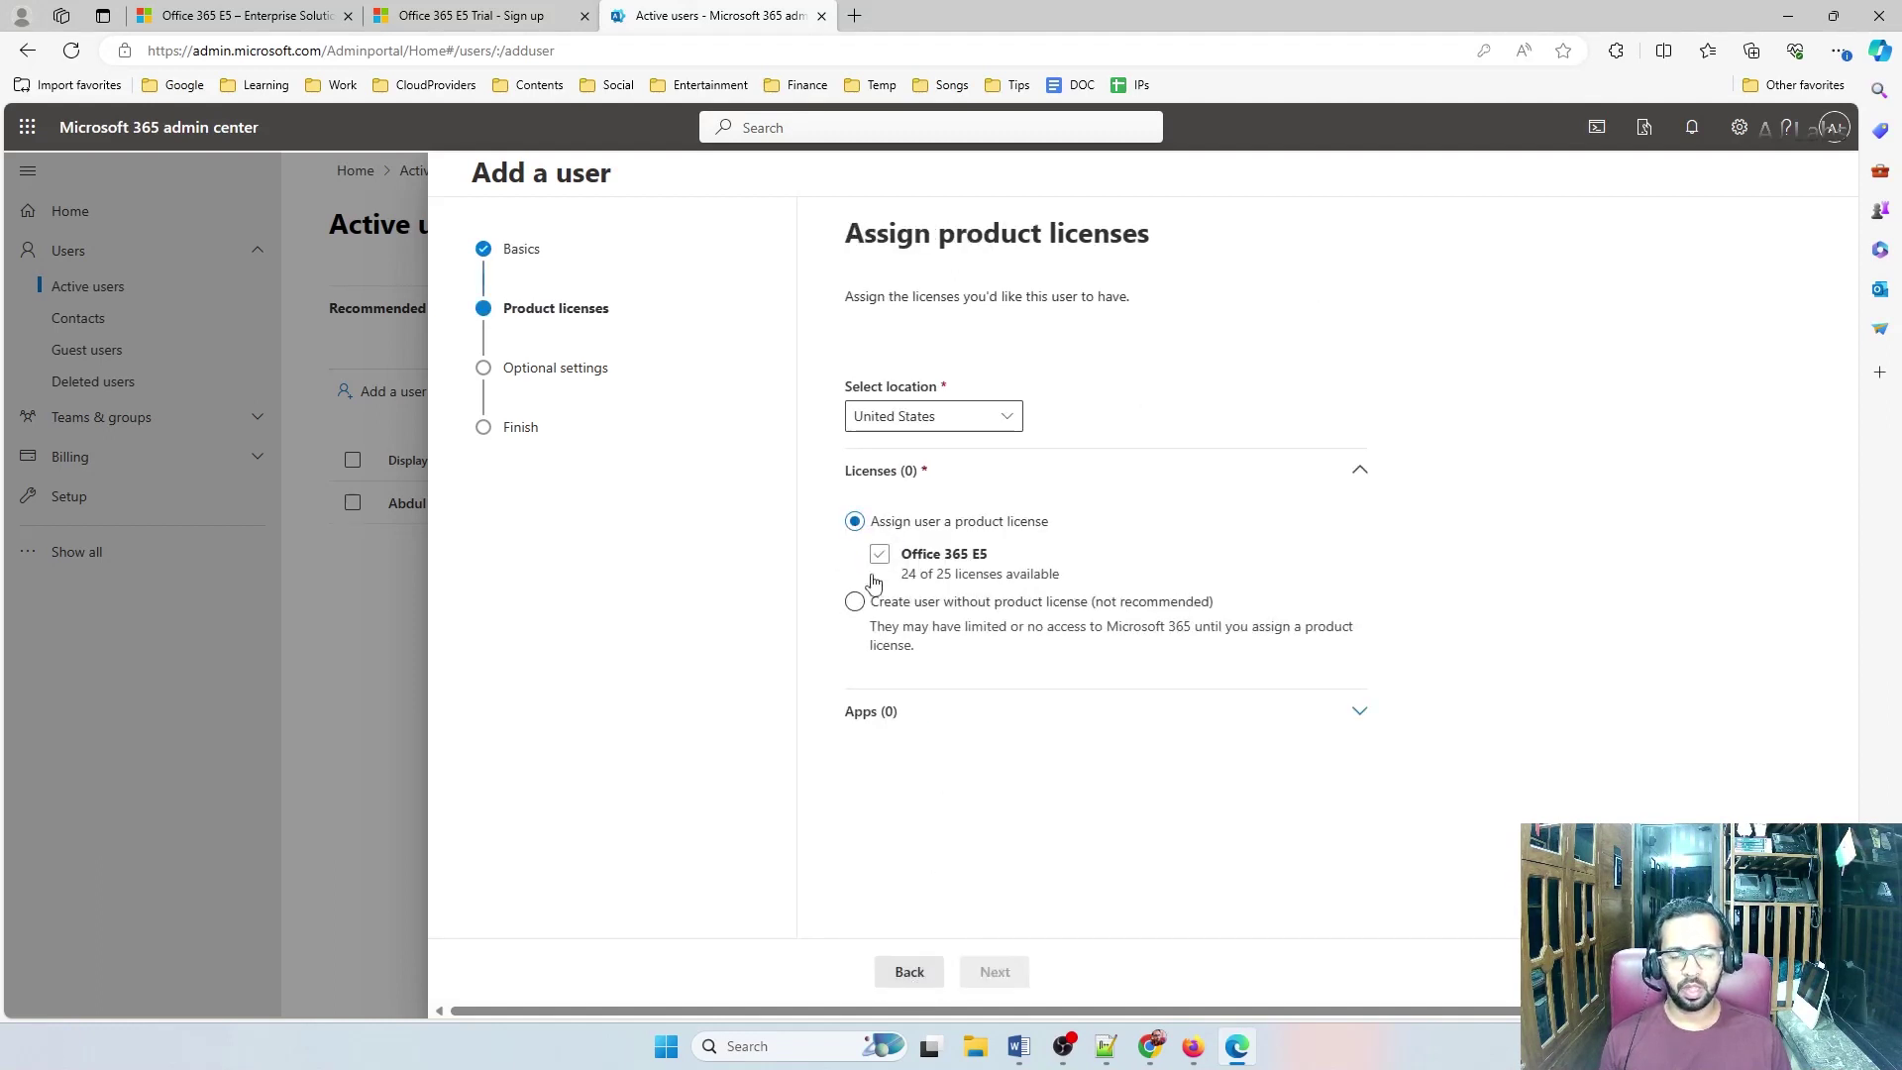
# Create the user without a product license and expand the Roles settings
pyautogui.click(854, 603)
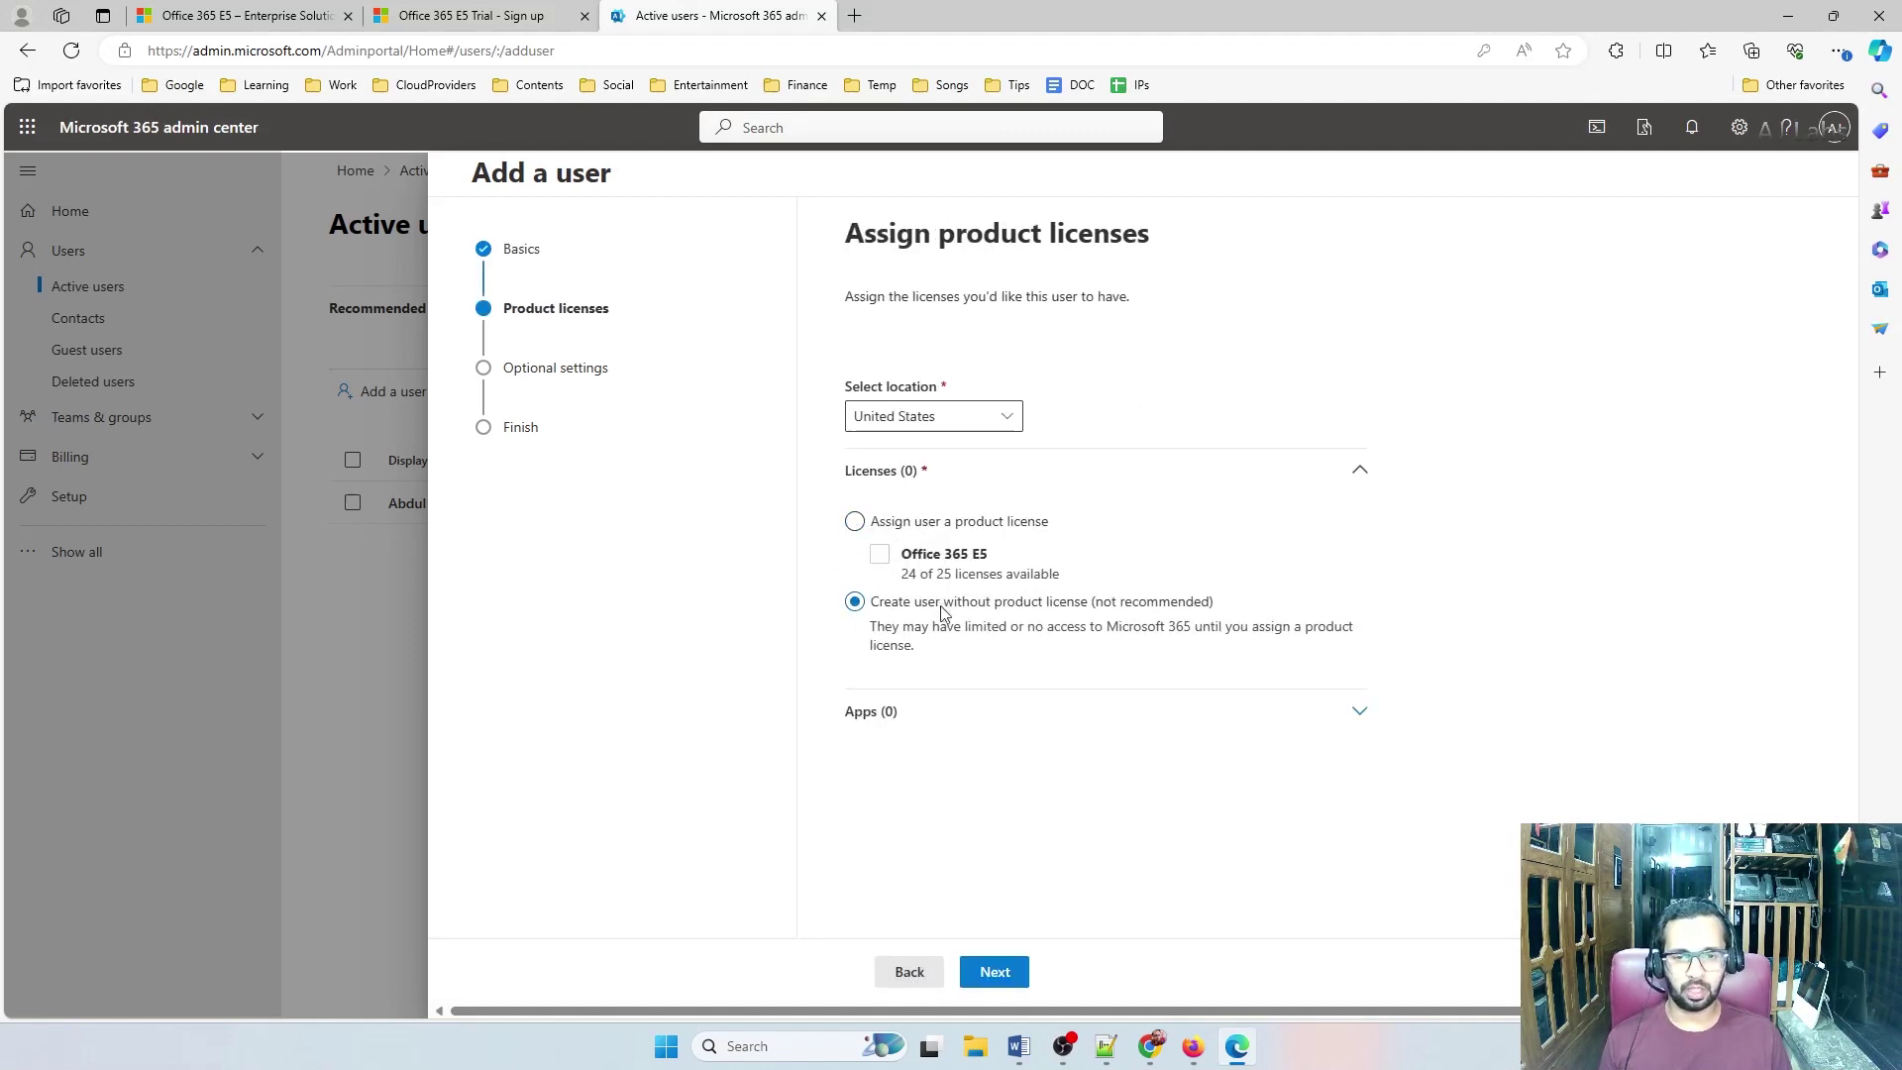
pyautogui.click(1011, 971)
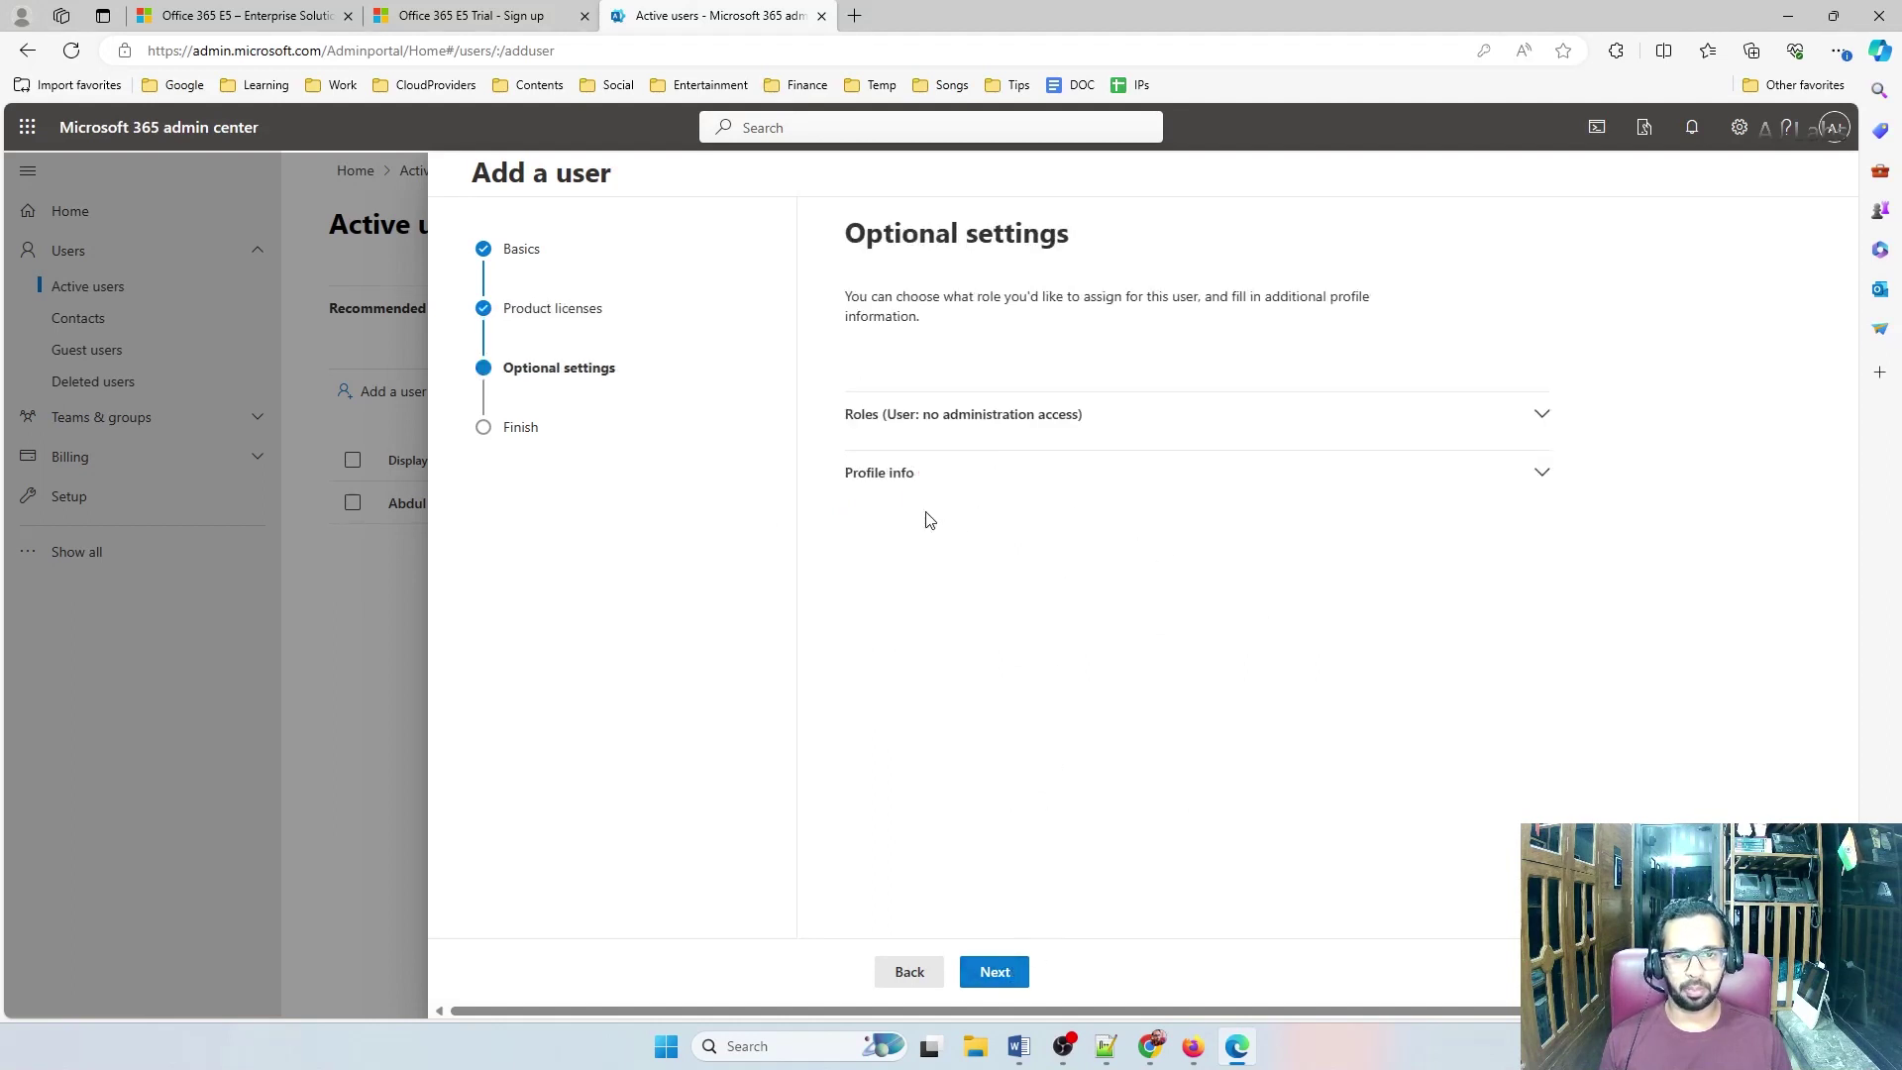
pyautogui.click(889, 483)
pyautogui.click(891, 424)
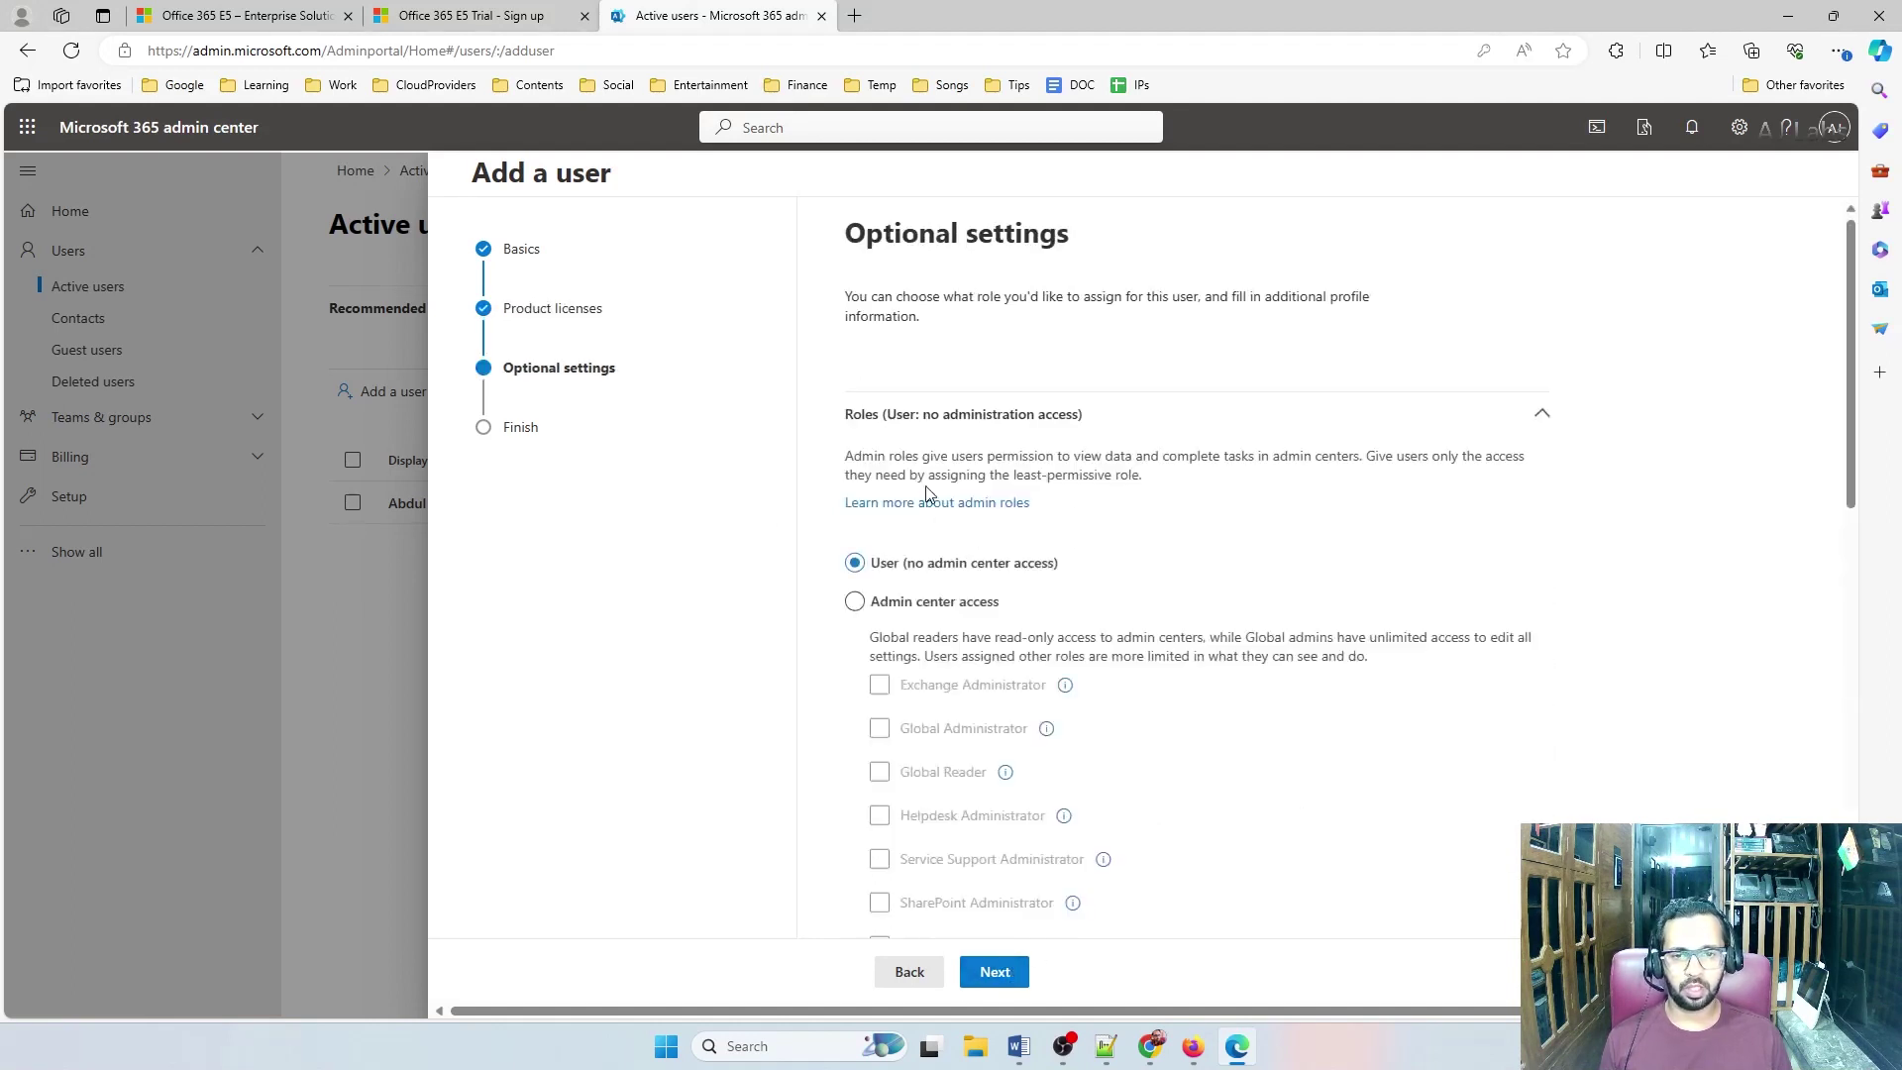
# Grant admin center access with every listed role, including Global Administrator, and finish adding the user
pyautogui.click(854, 601)
pyautogui.scroll(-3, 842, 683)
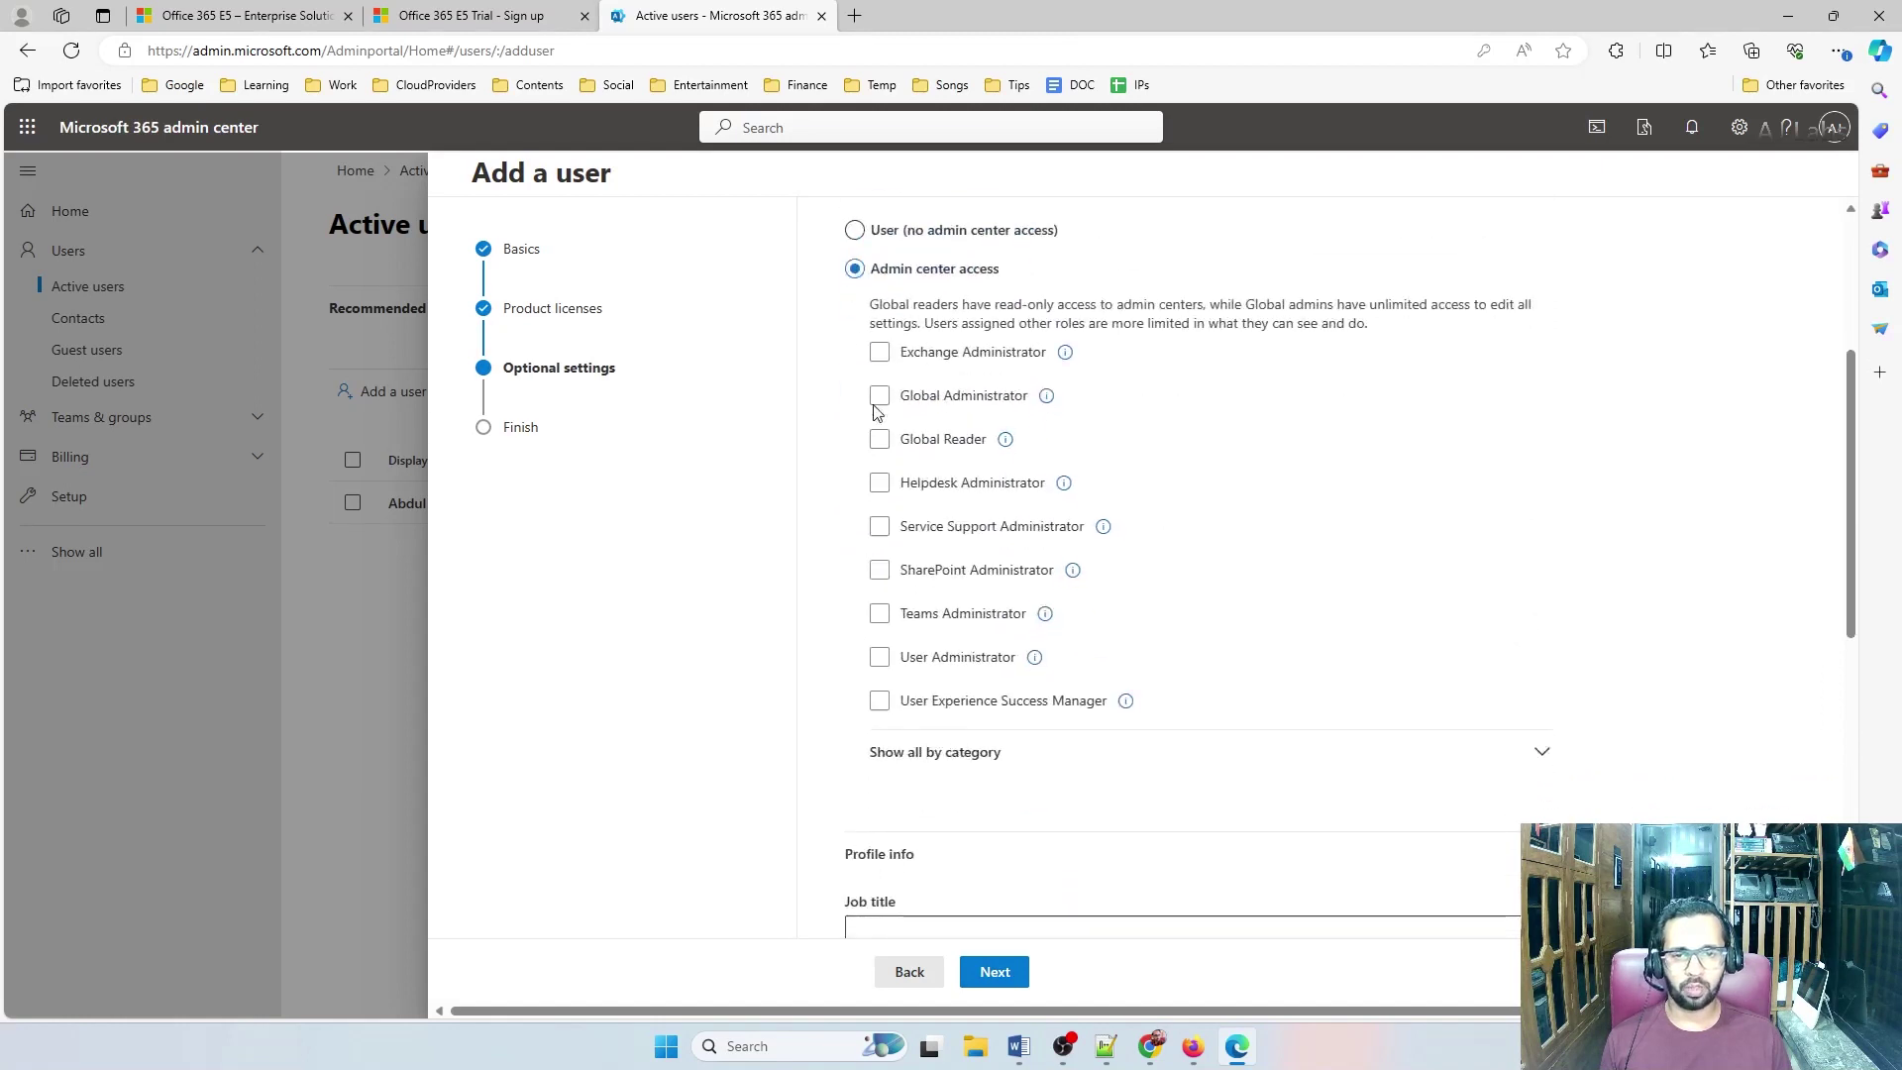
pyautogui.click(879, 353)
pyautogui.click(880, 396)
pyautogui.click(880, 440)
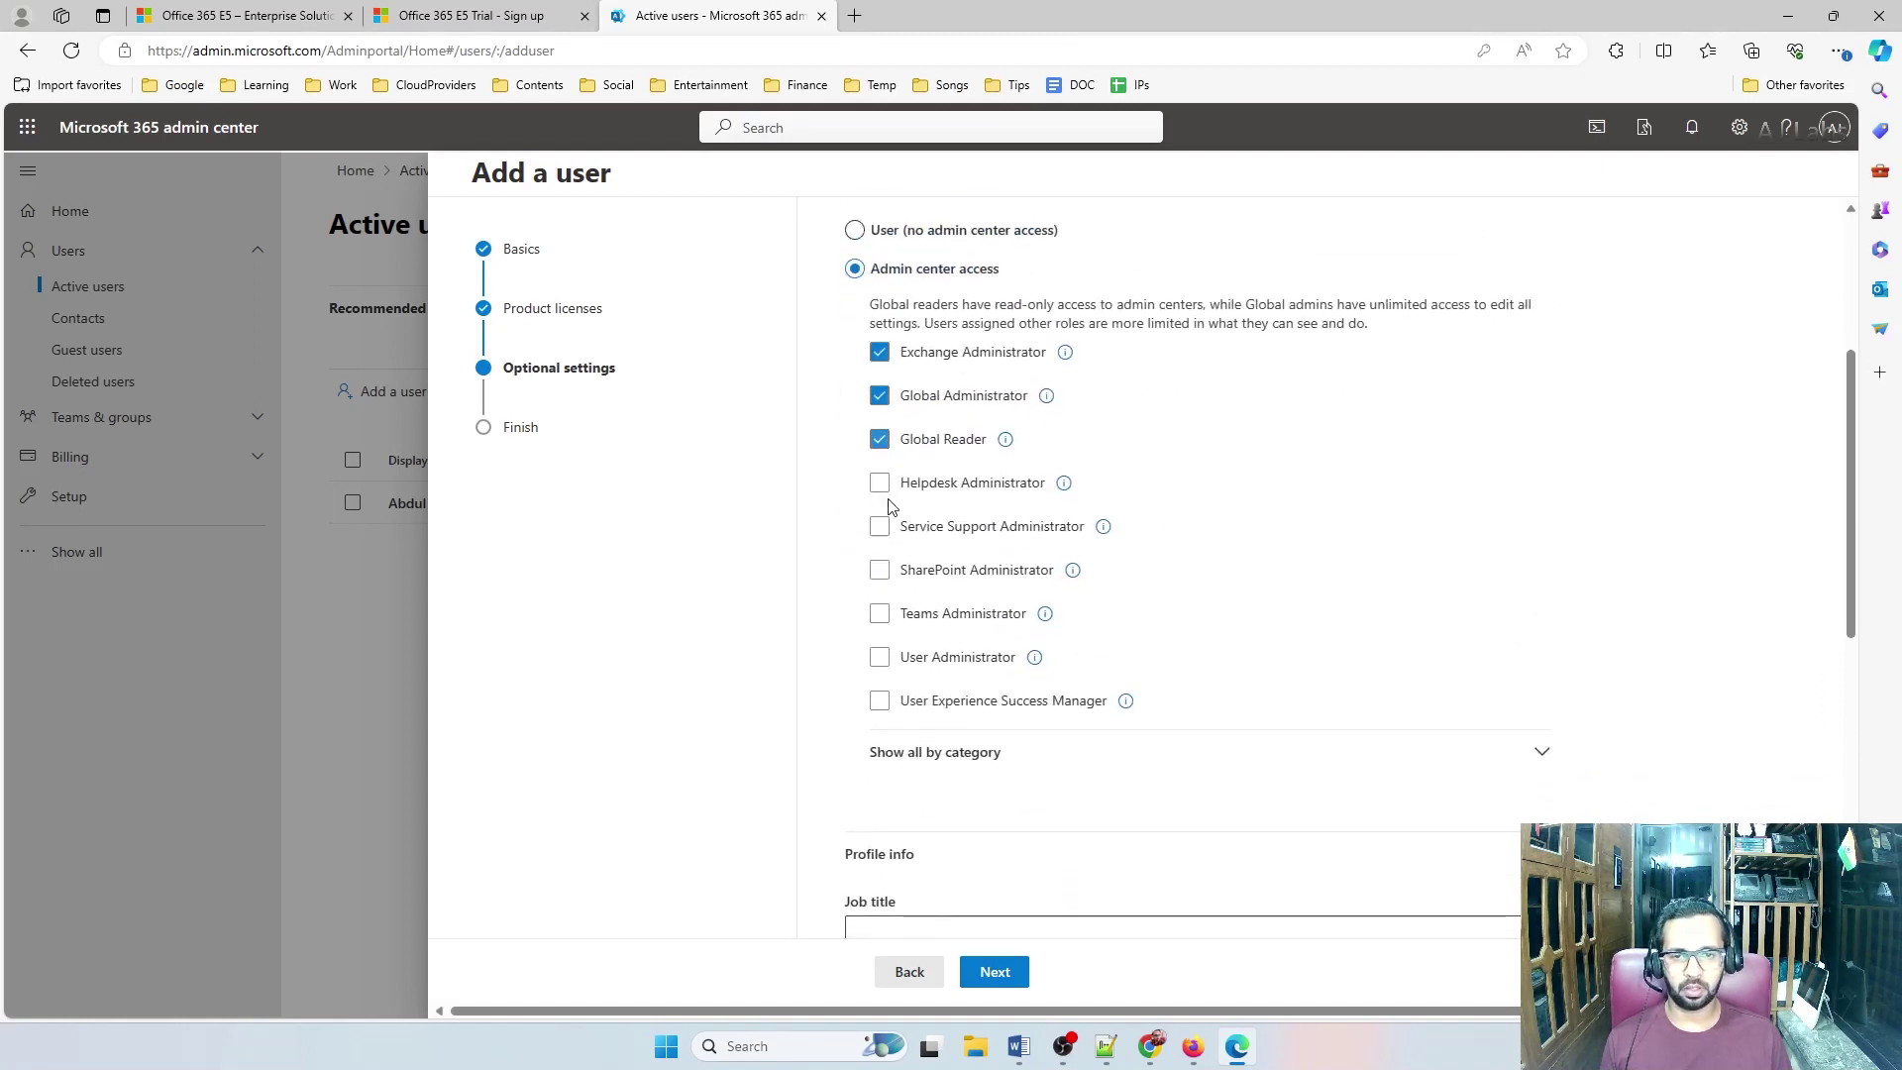
pyautogui.click(879, 483)
pyautogui.click(880, 527)
pyautogui.click(880, 571)
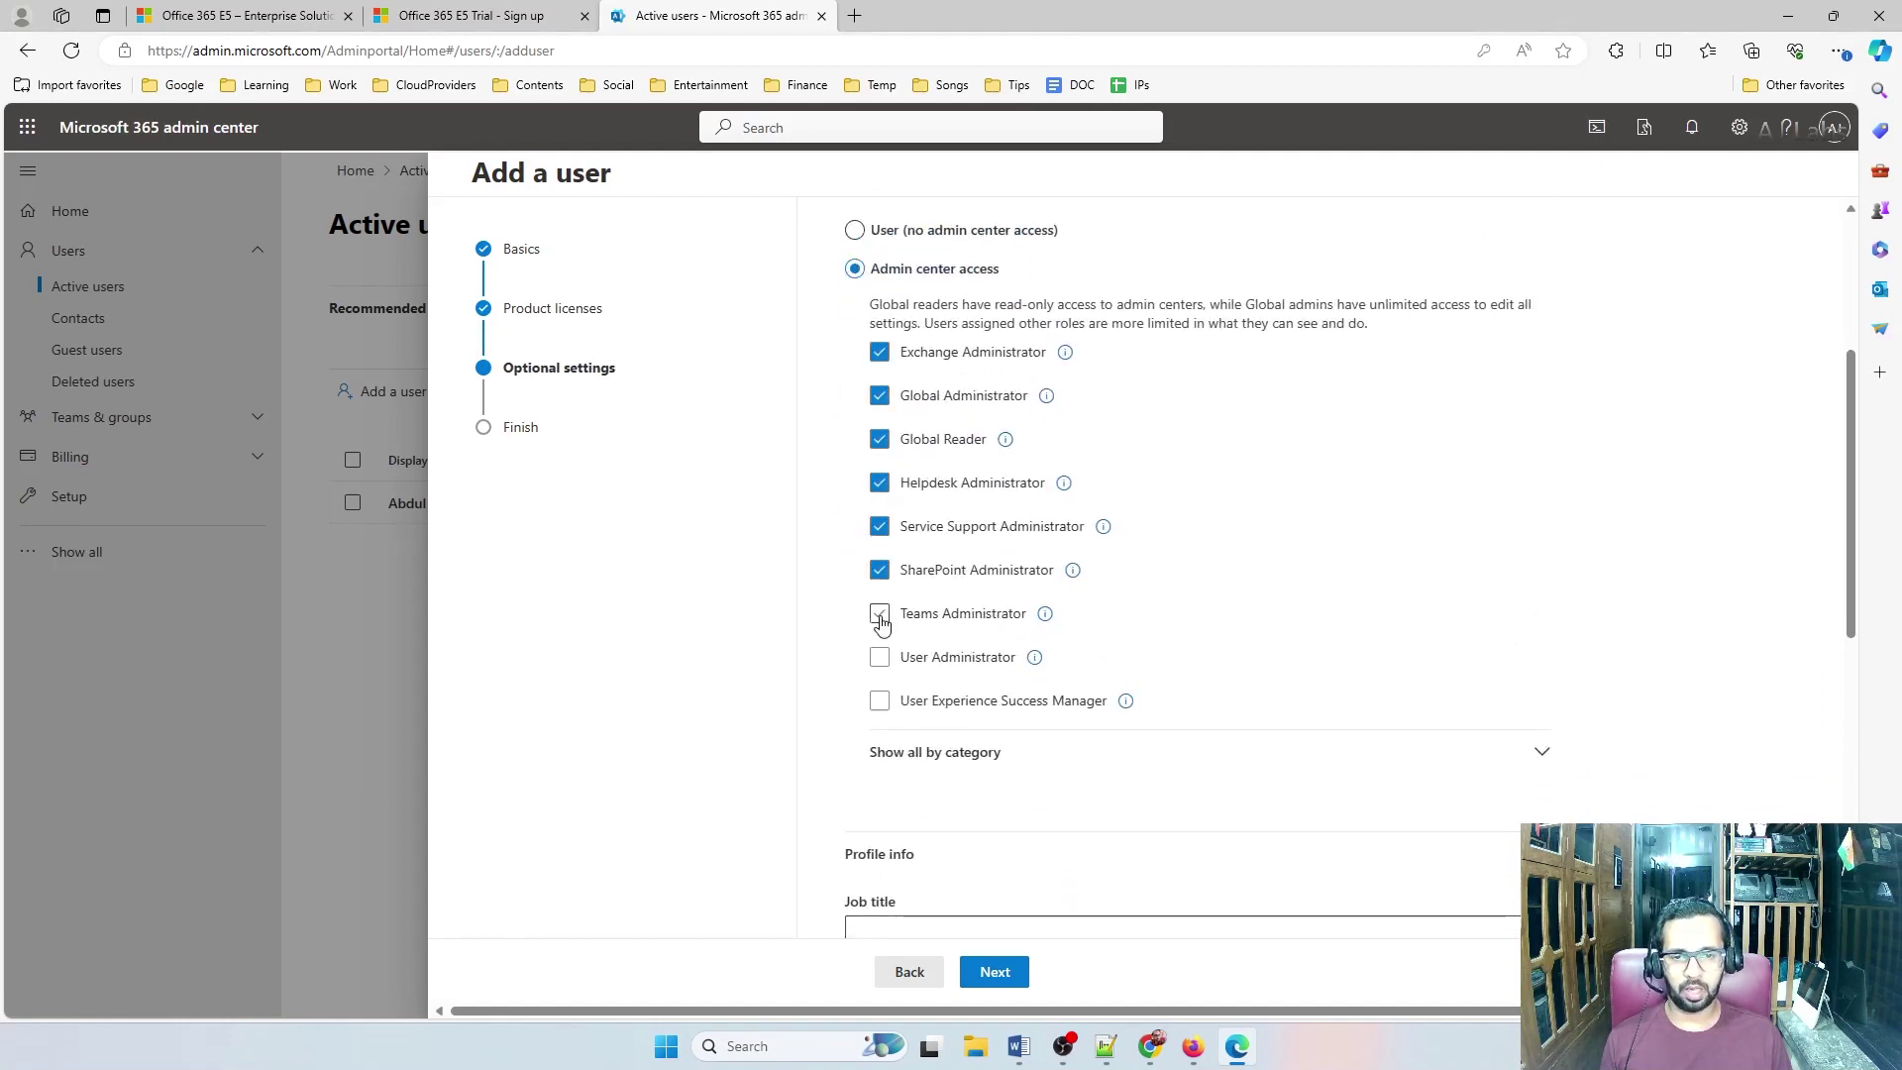
pyautogui.click(879, 614)
pyautogui.click(880, 658)
pyautogui.click(880, 701)
pyautogui.scroll(-4, 1061, 785)
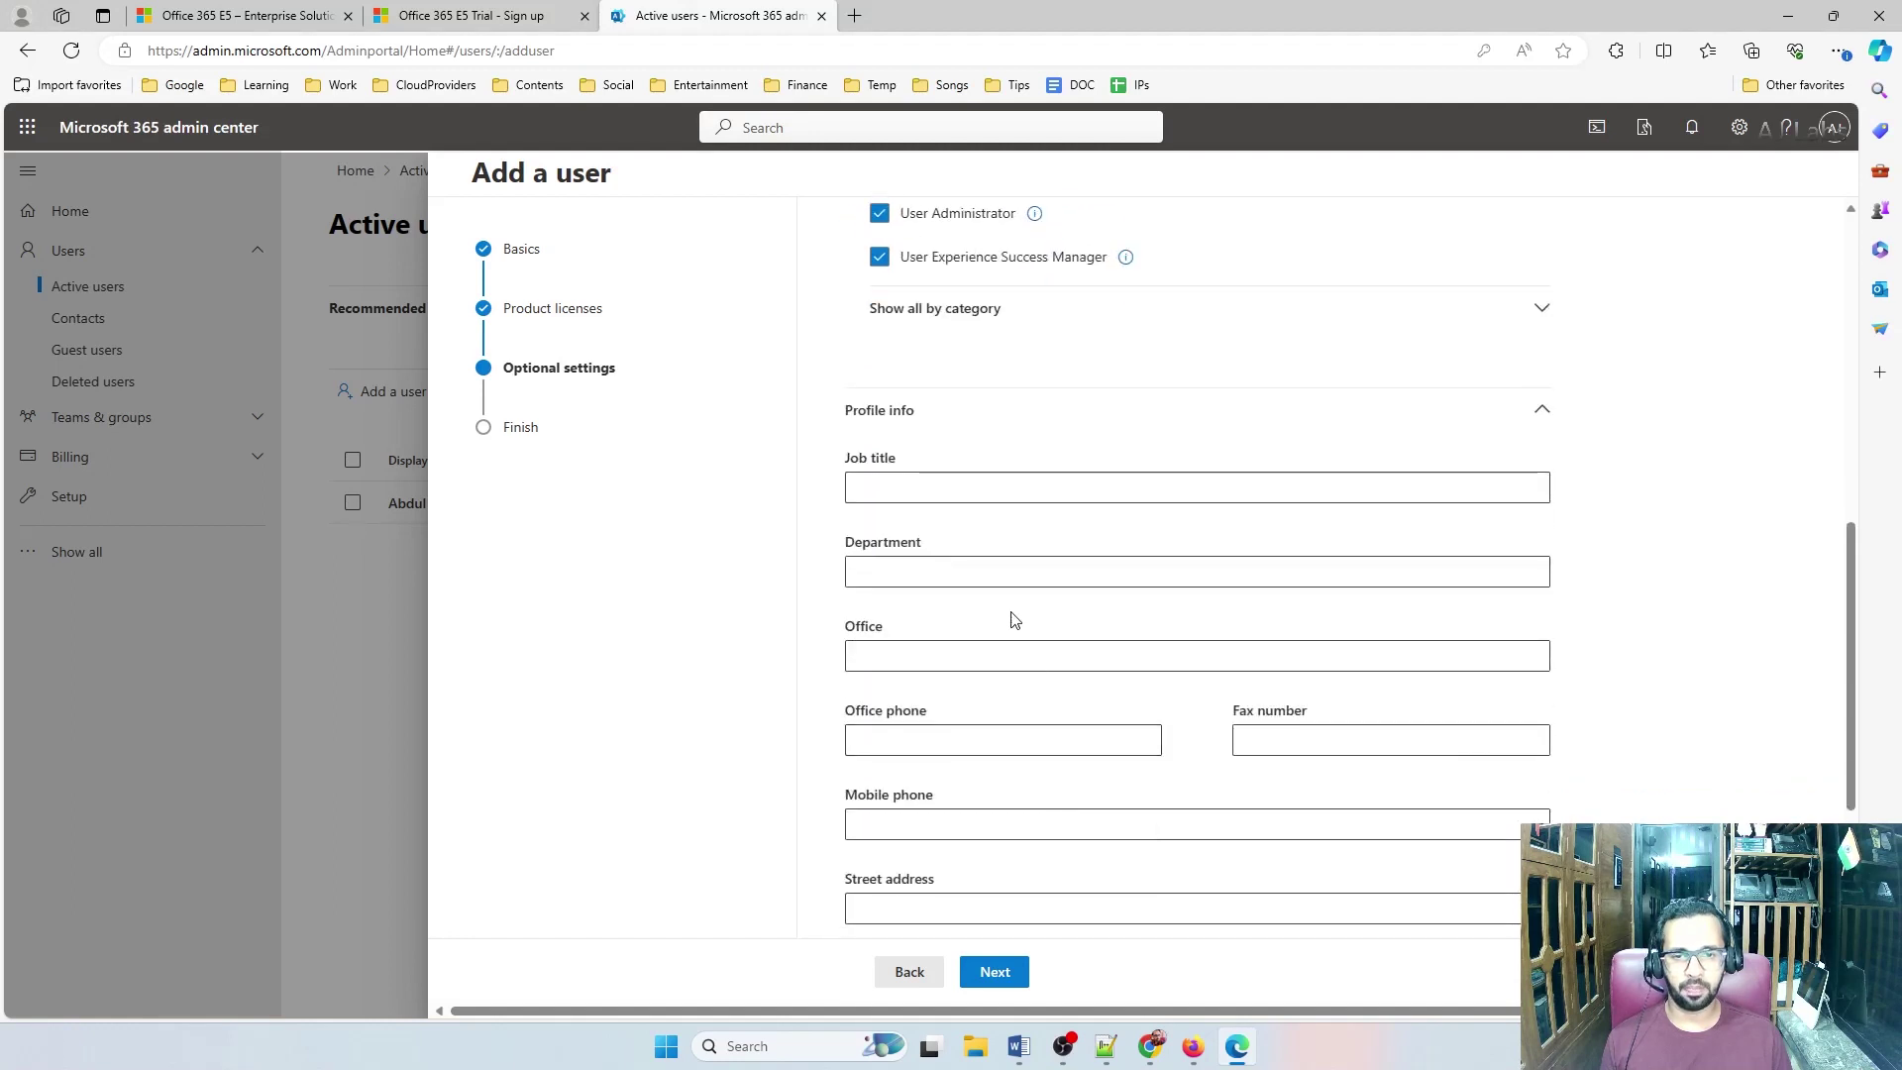
pyautogui.scroll(-3, 1014, 620)
pyautogui.click(995, 971)
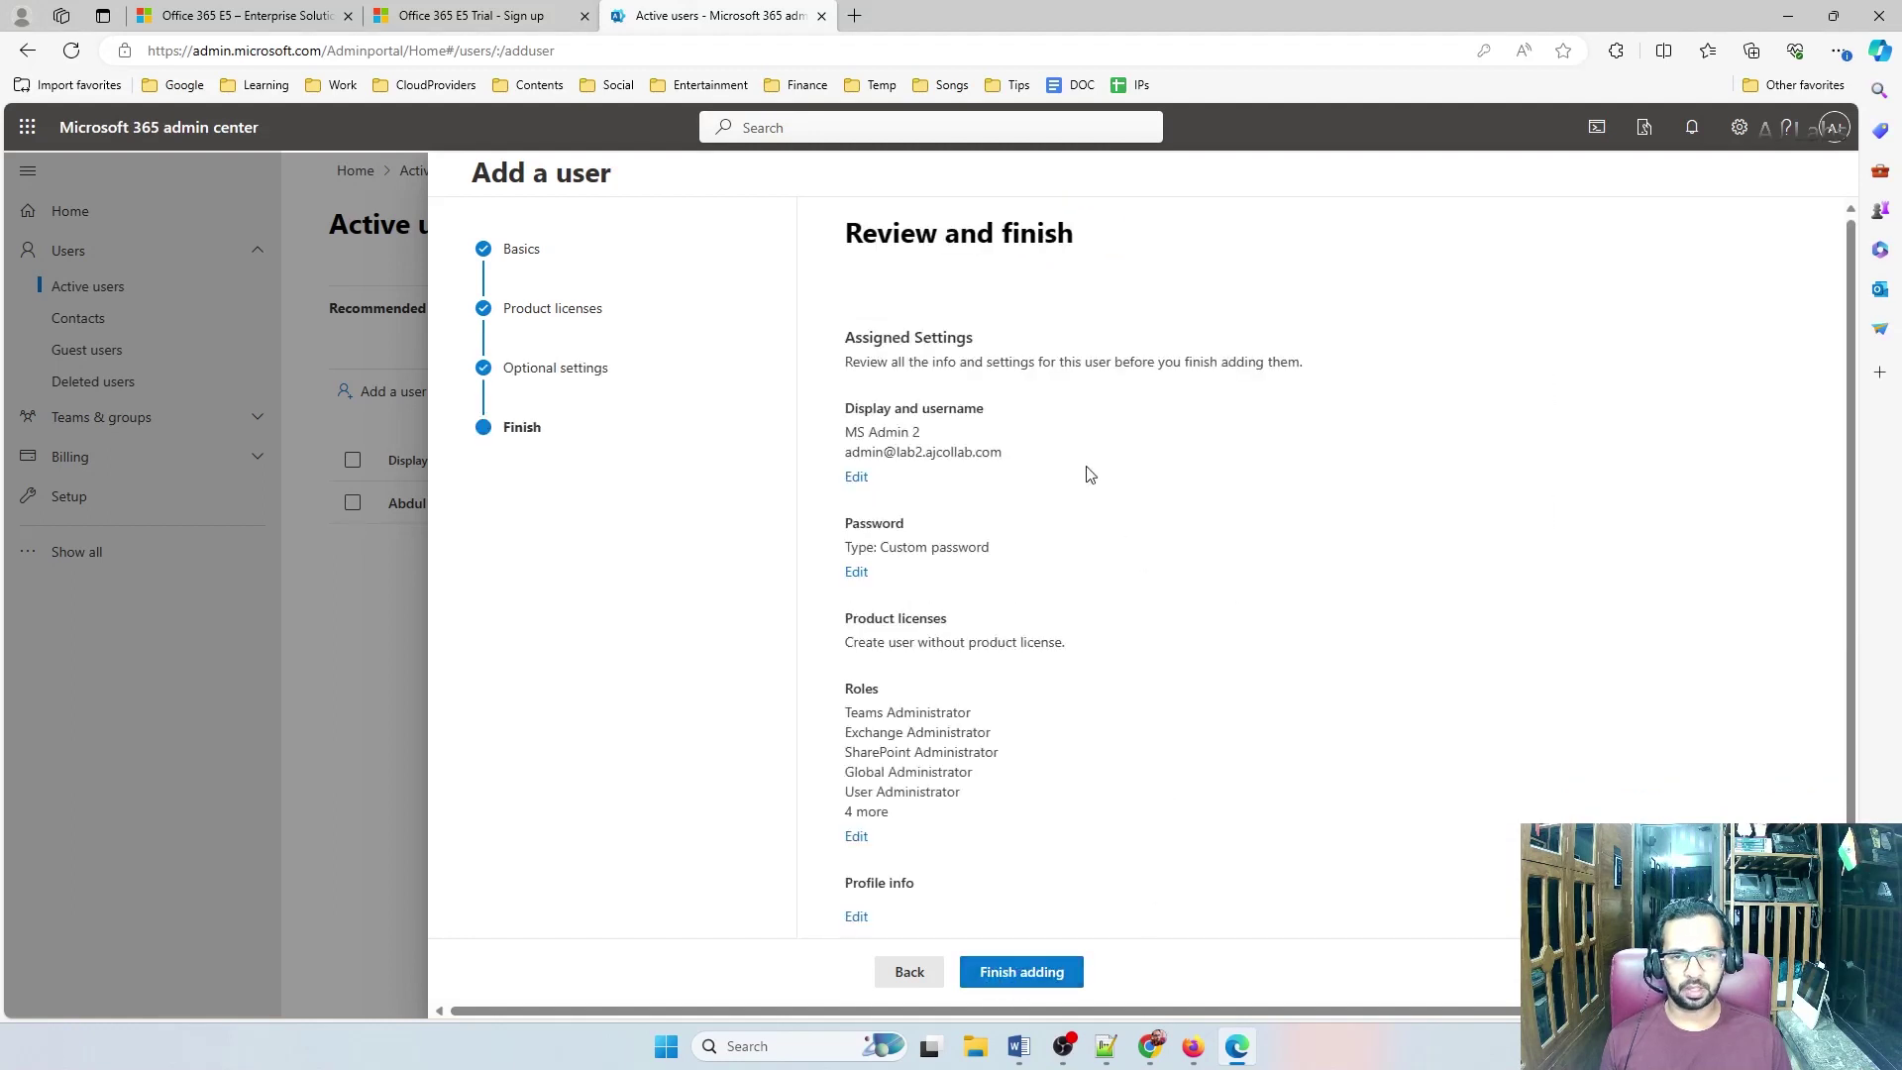
pyautogui.click(1054, 966)
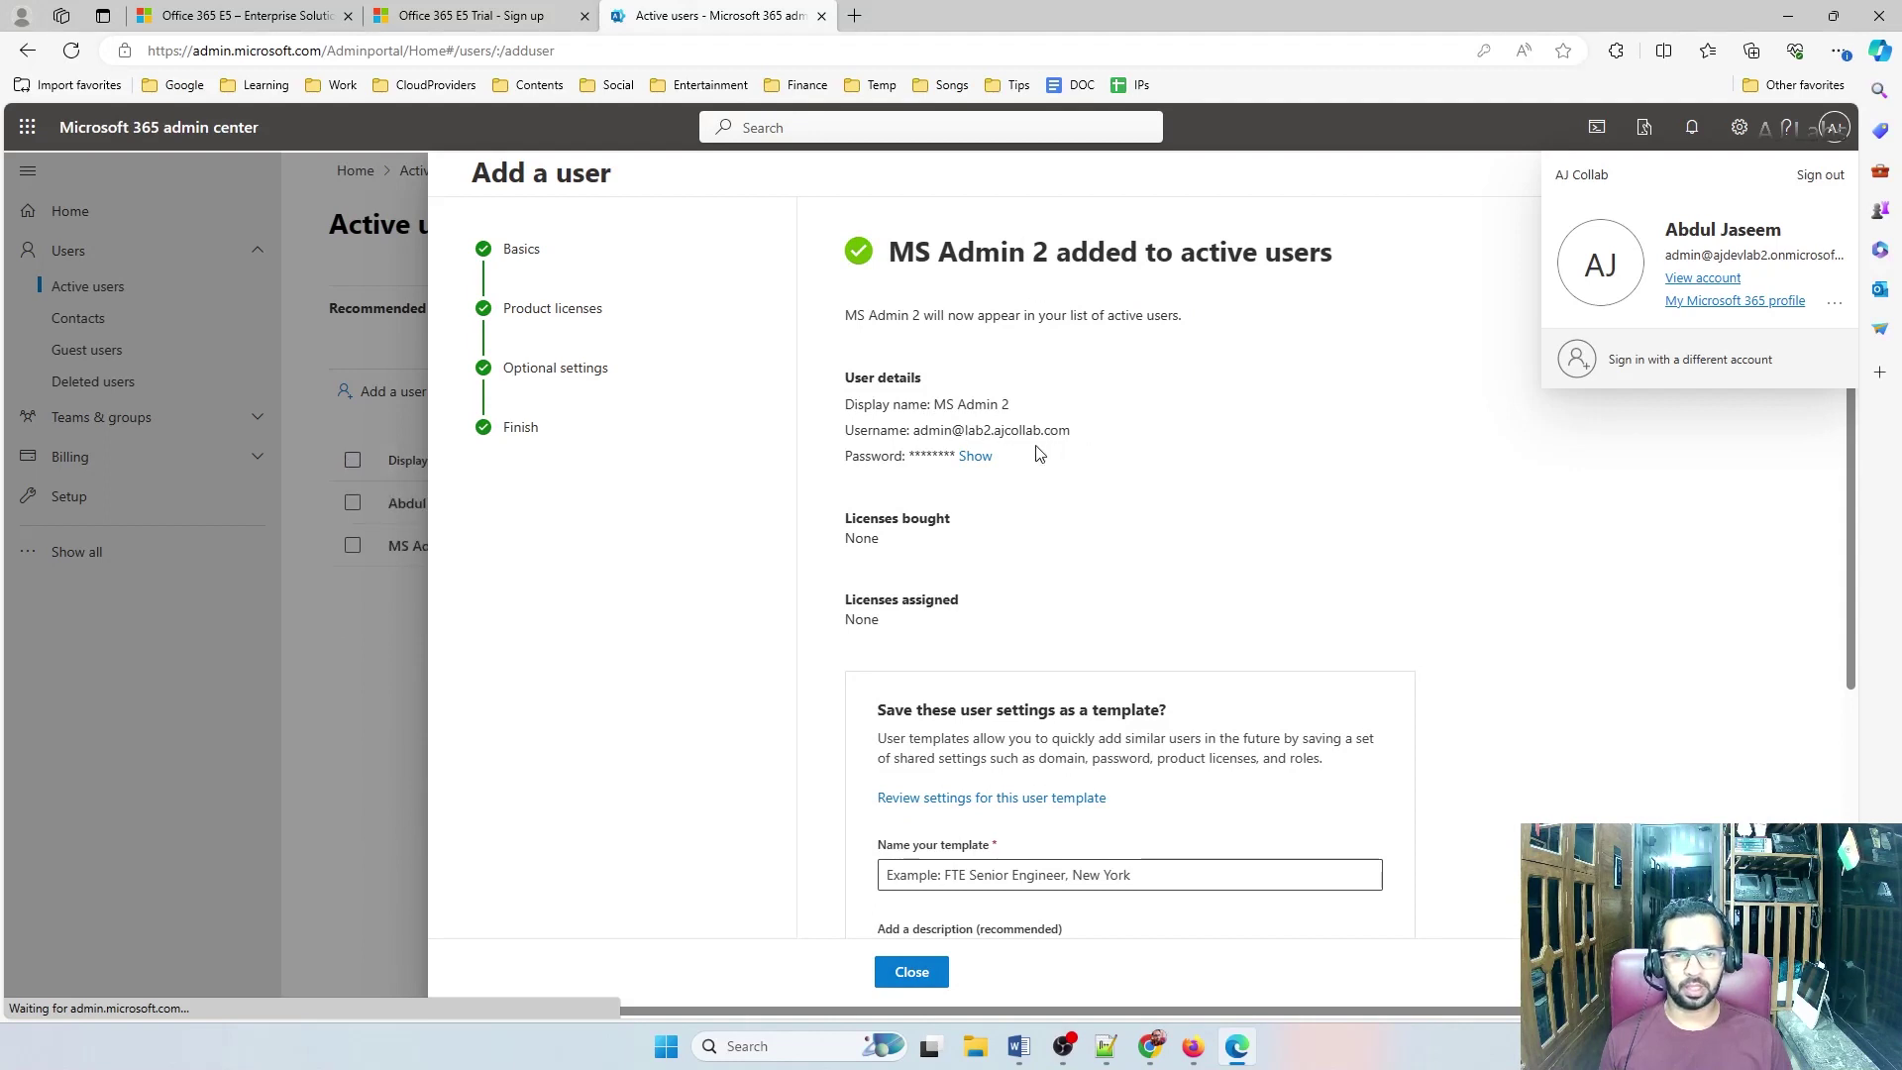
# Close the confirmation, sign out of the original admin account, and load admin.microsoft.com
pyautogui.click(911, 971)
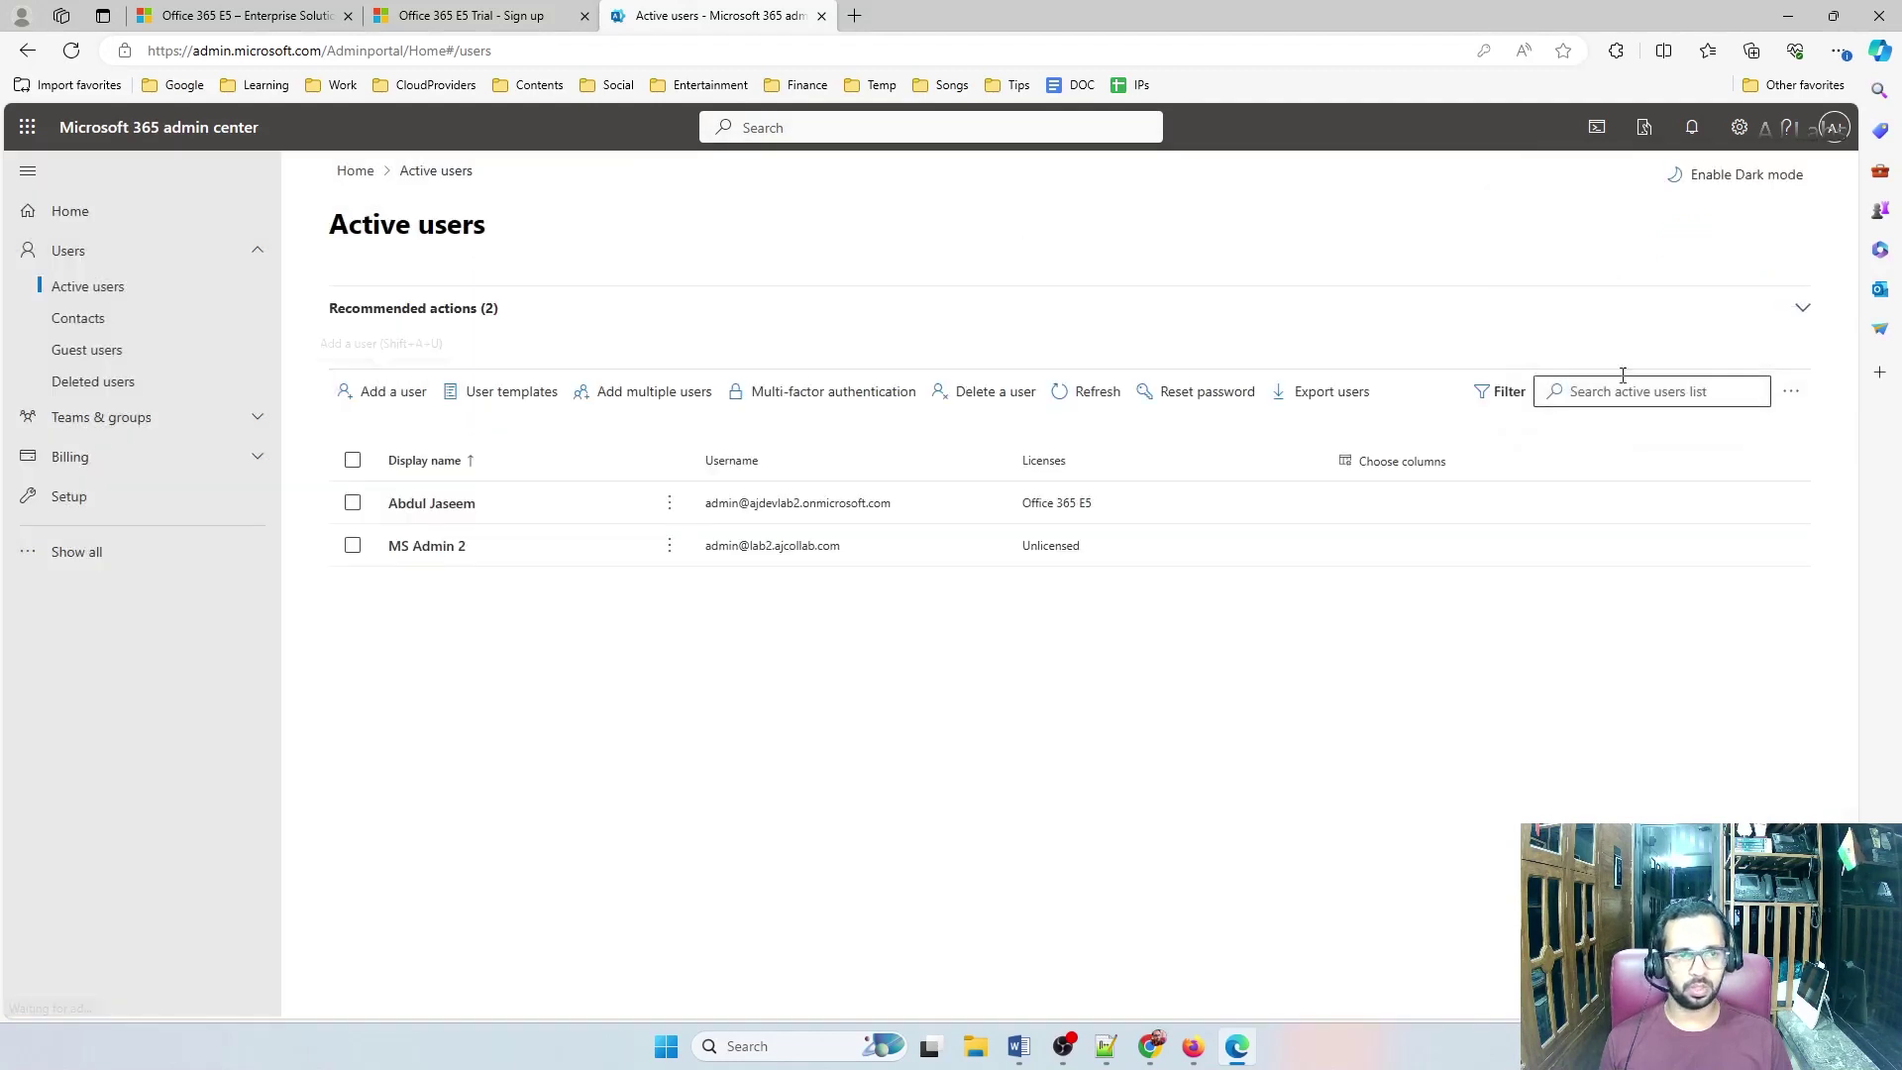
pyautogui.click(1834, 127)
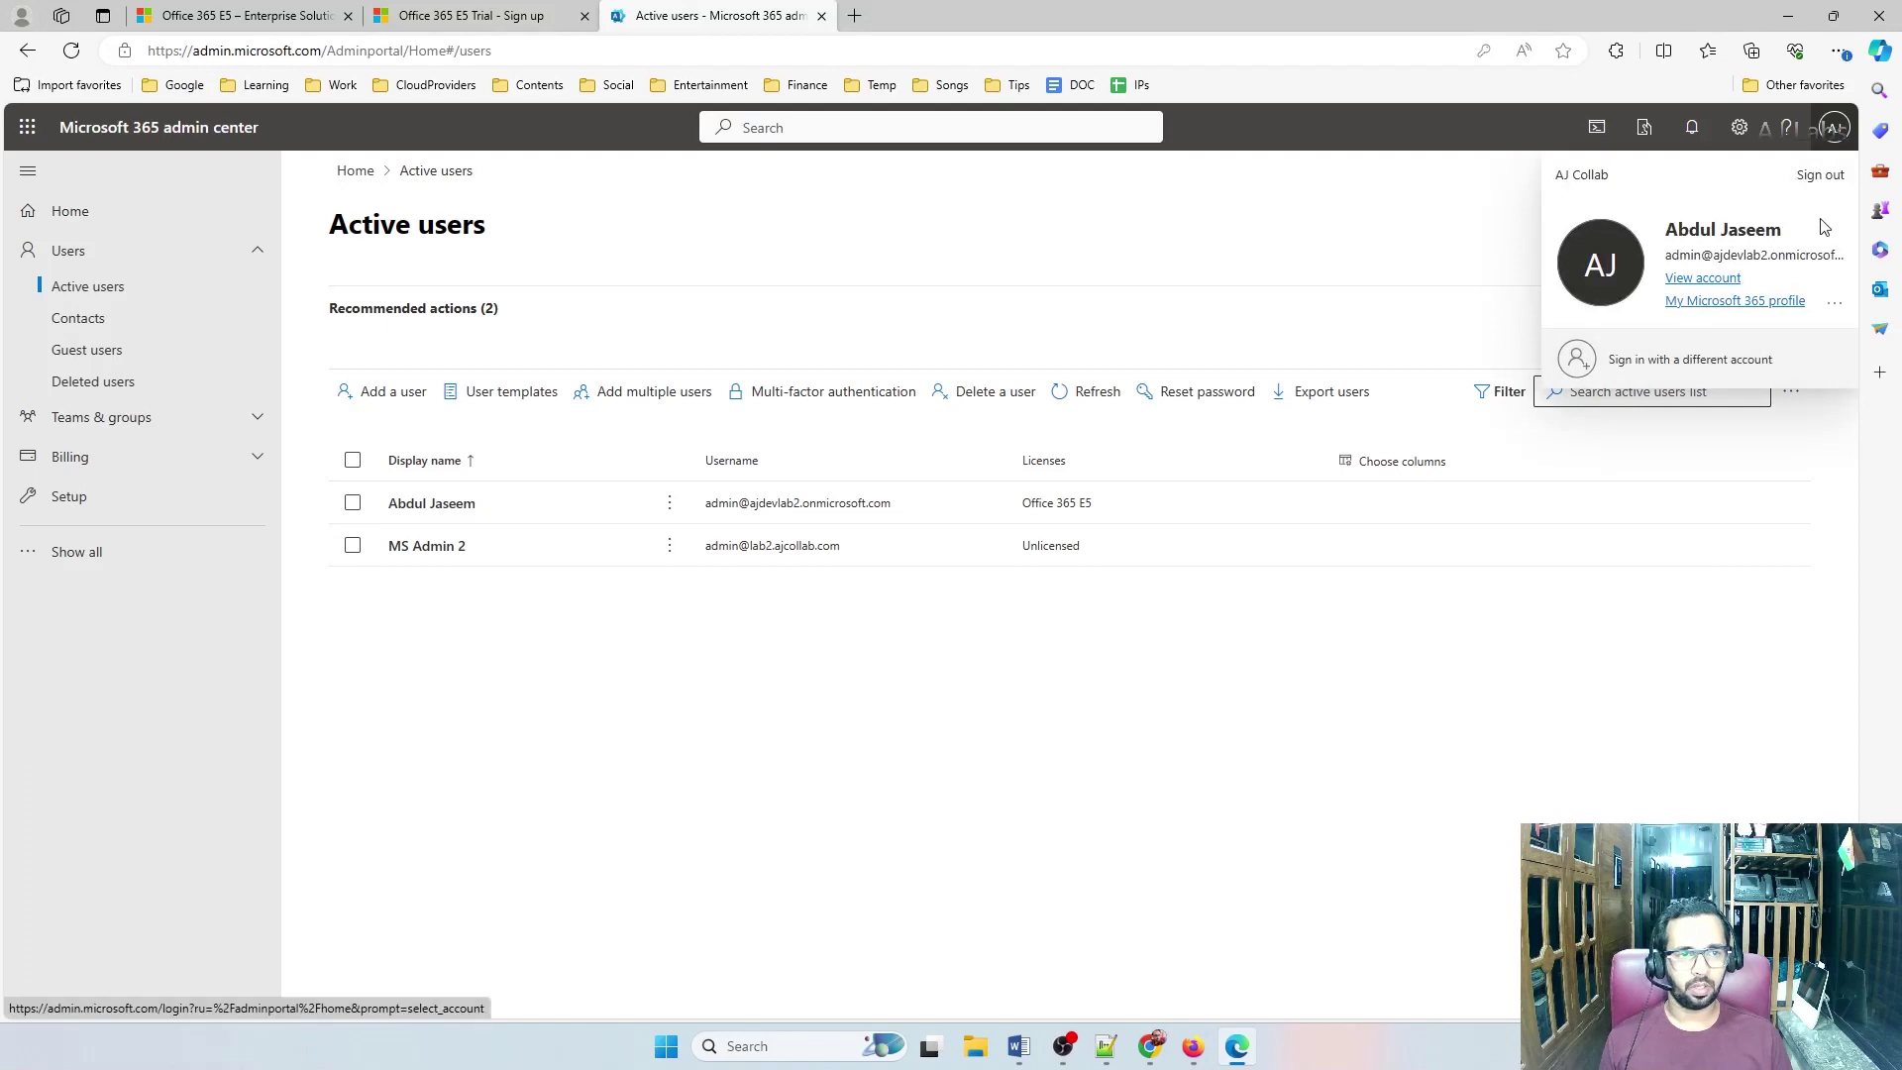
pyautogui.click(1819, 179)
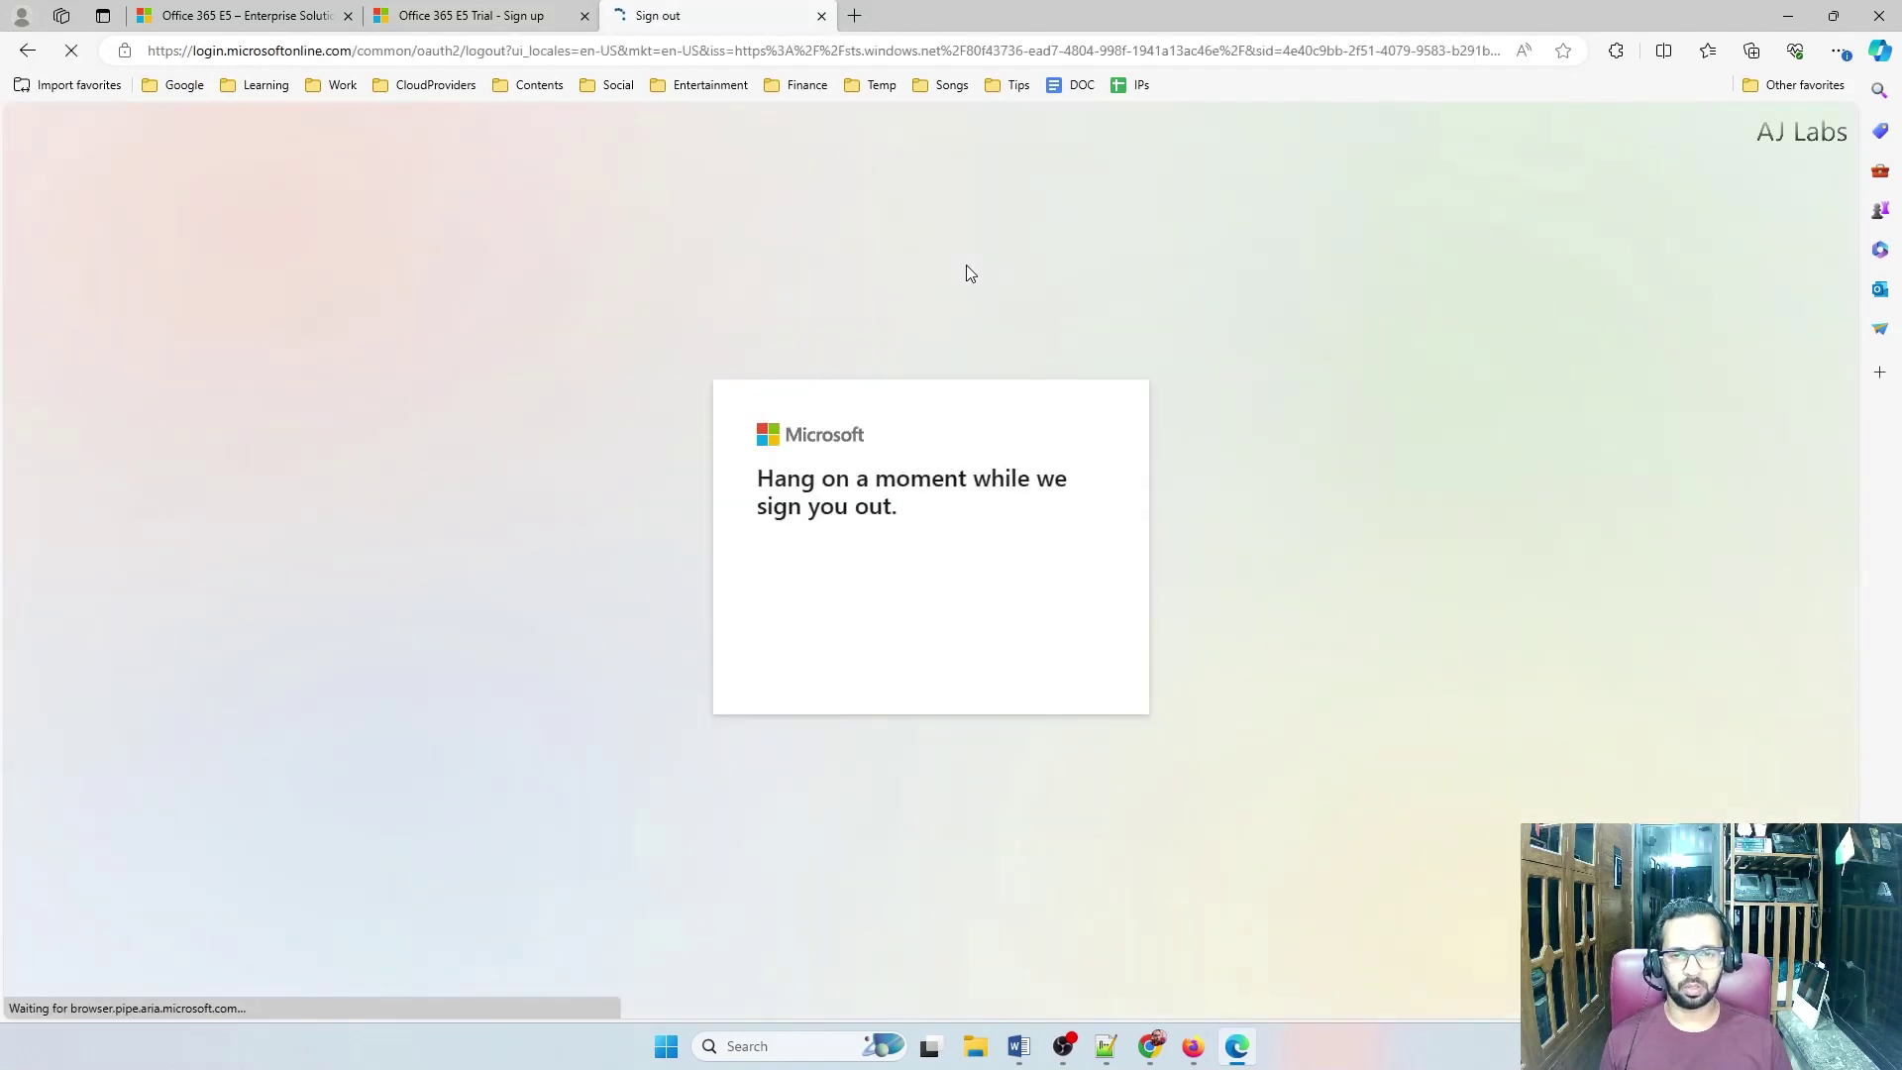
pyautogui.click(696, 50)
pyautogui.write('admin.')
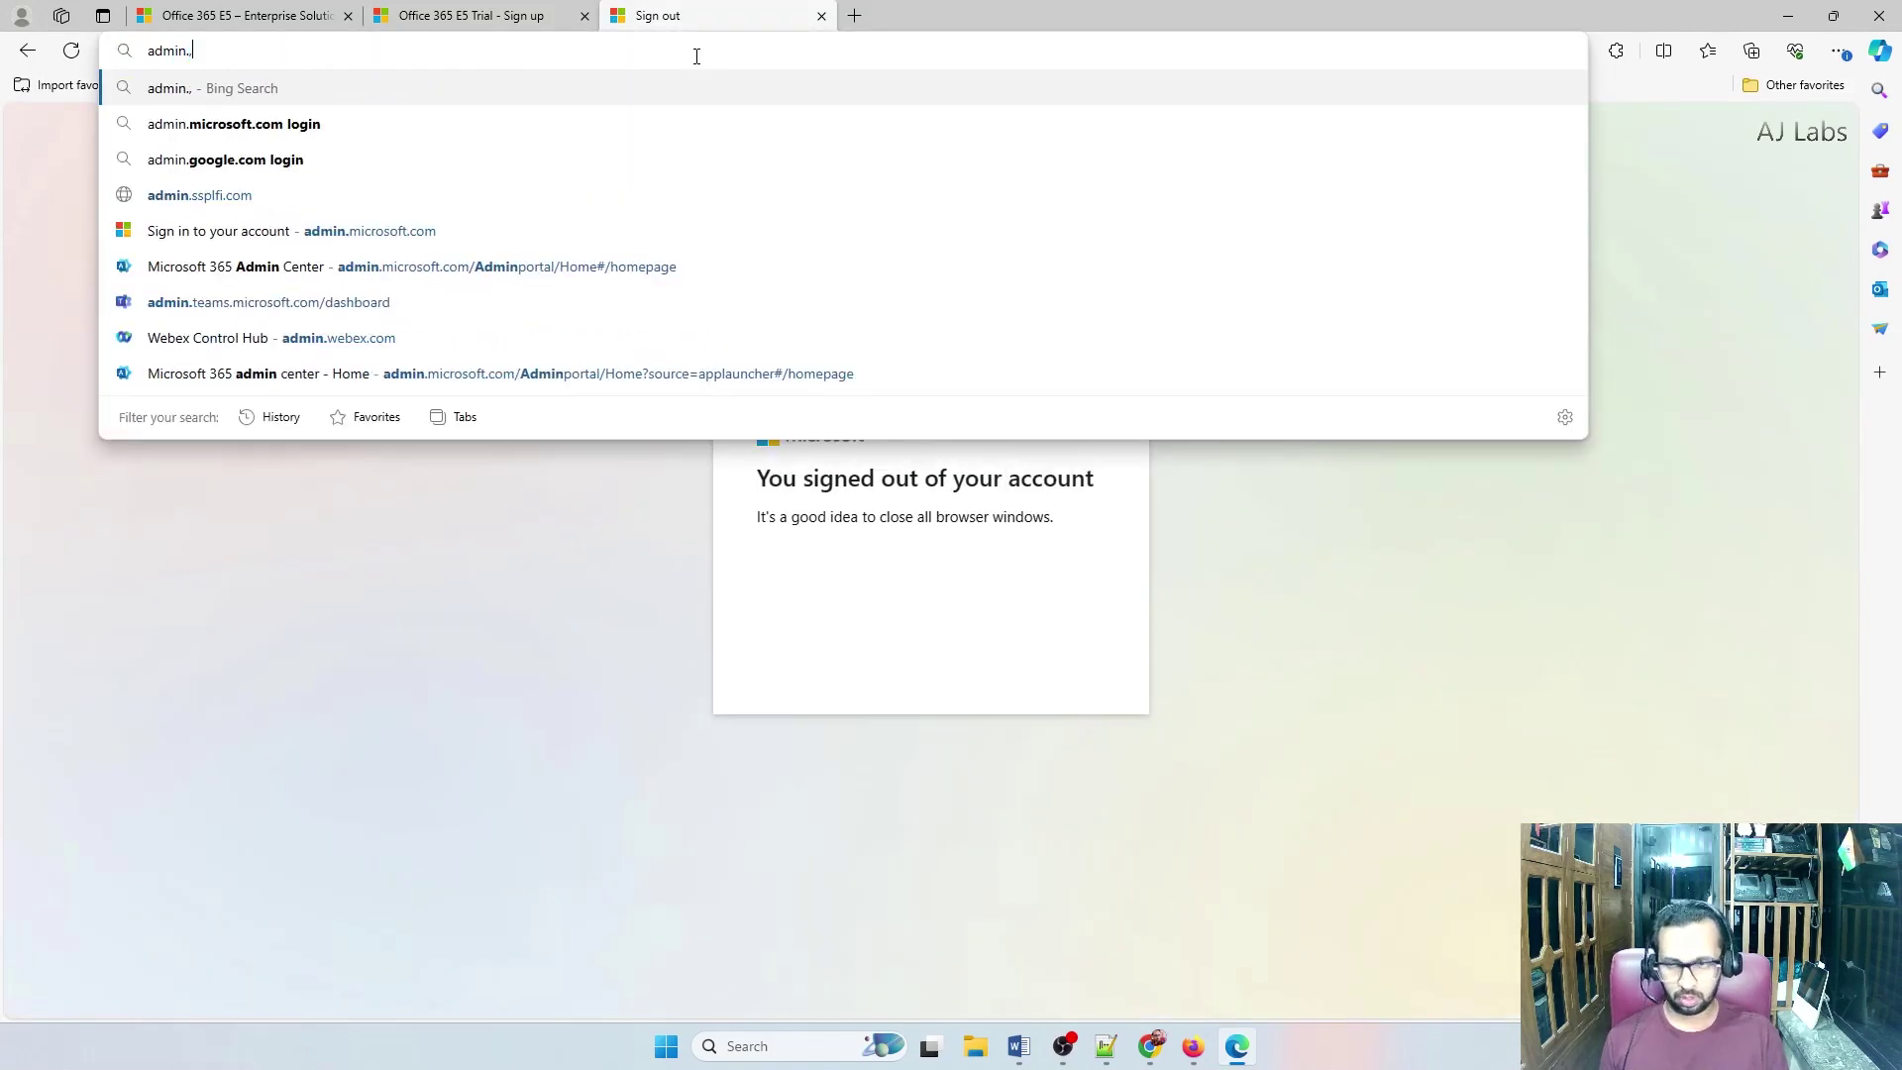
pyautogui.write('m')
pyautogui.press('Return')
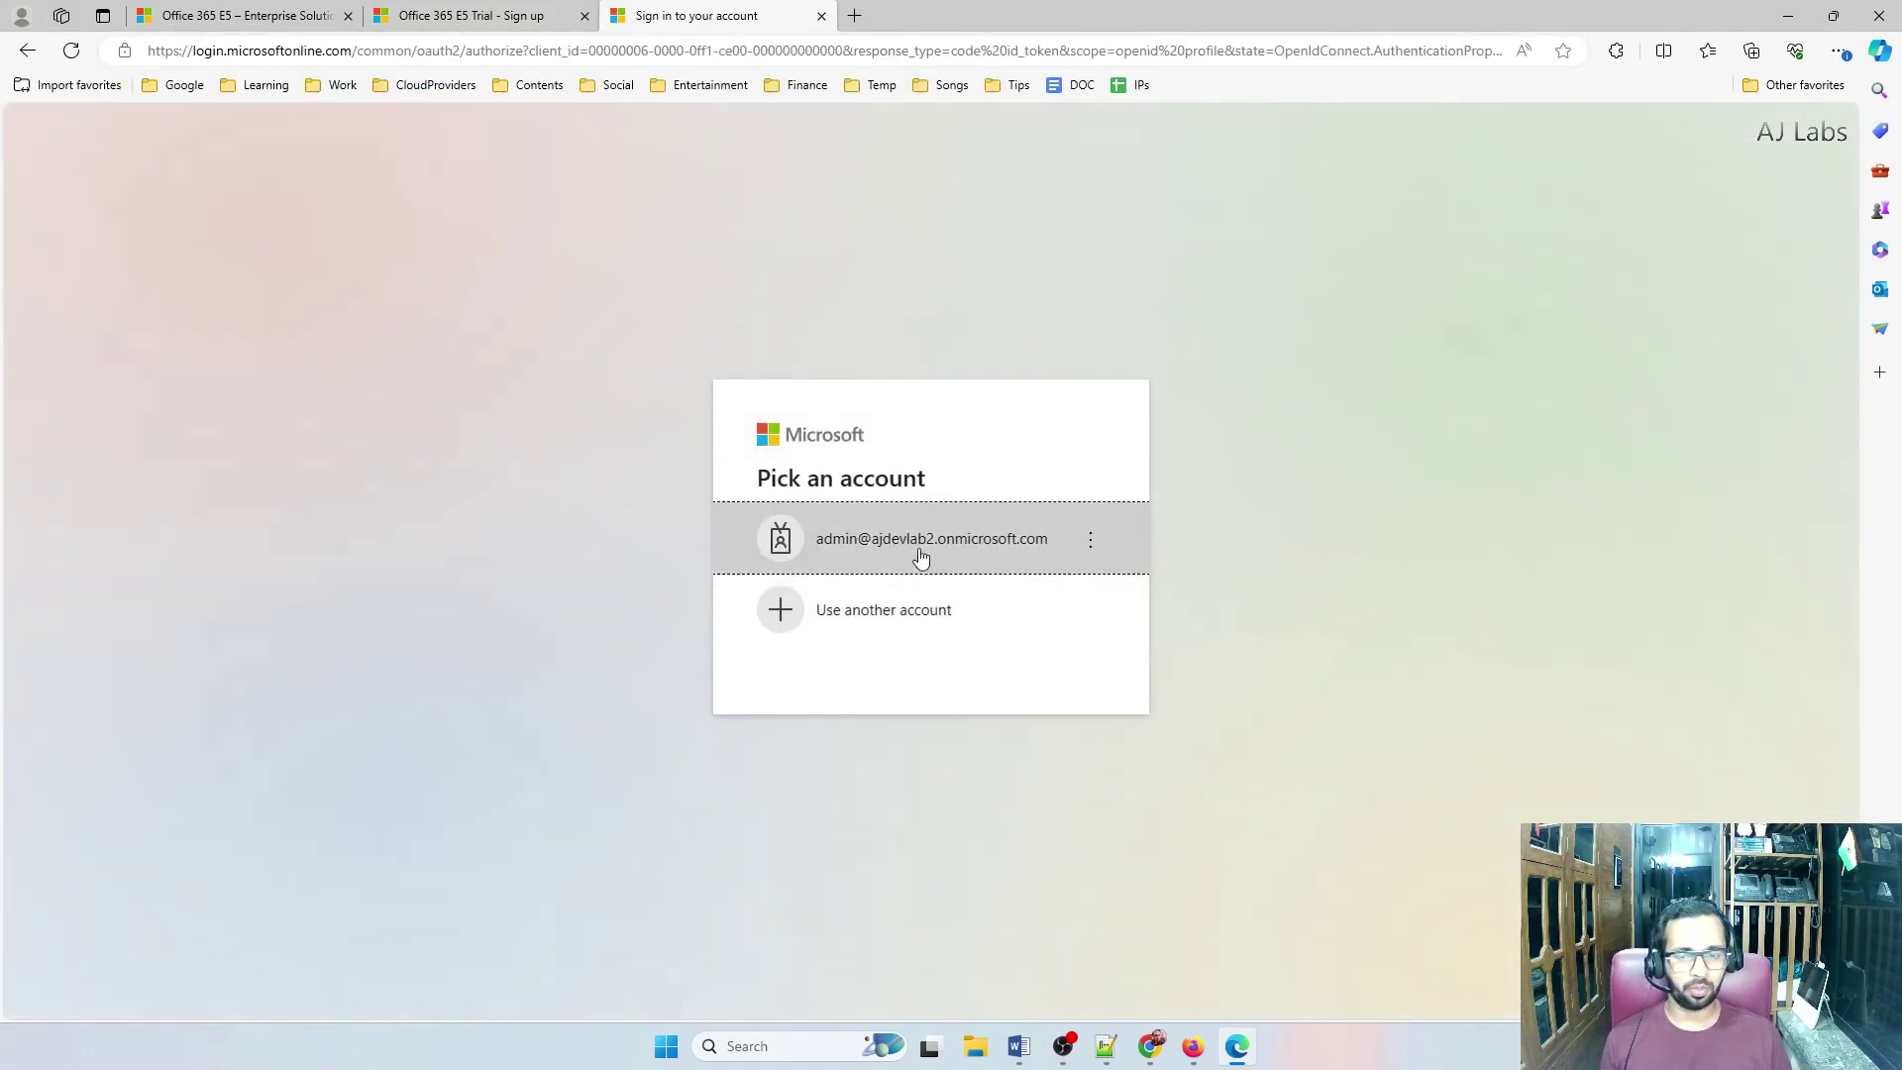
# Sign in with another account as the new lab2.ajcollab.com admin using its username and password
pyautogui.click(905, 630)
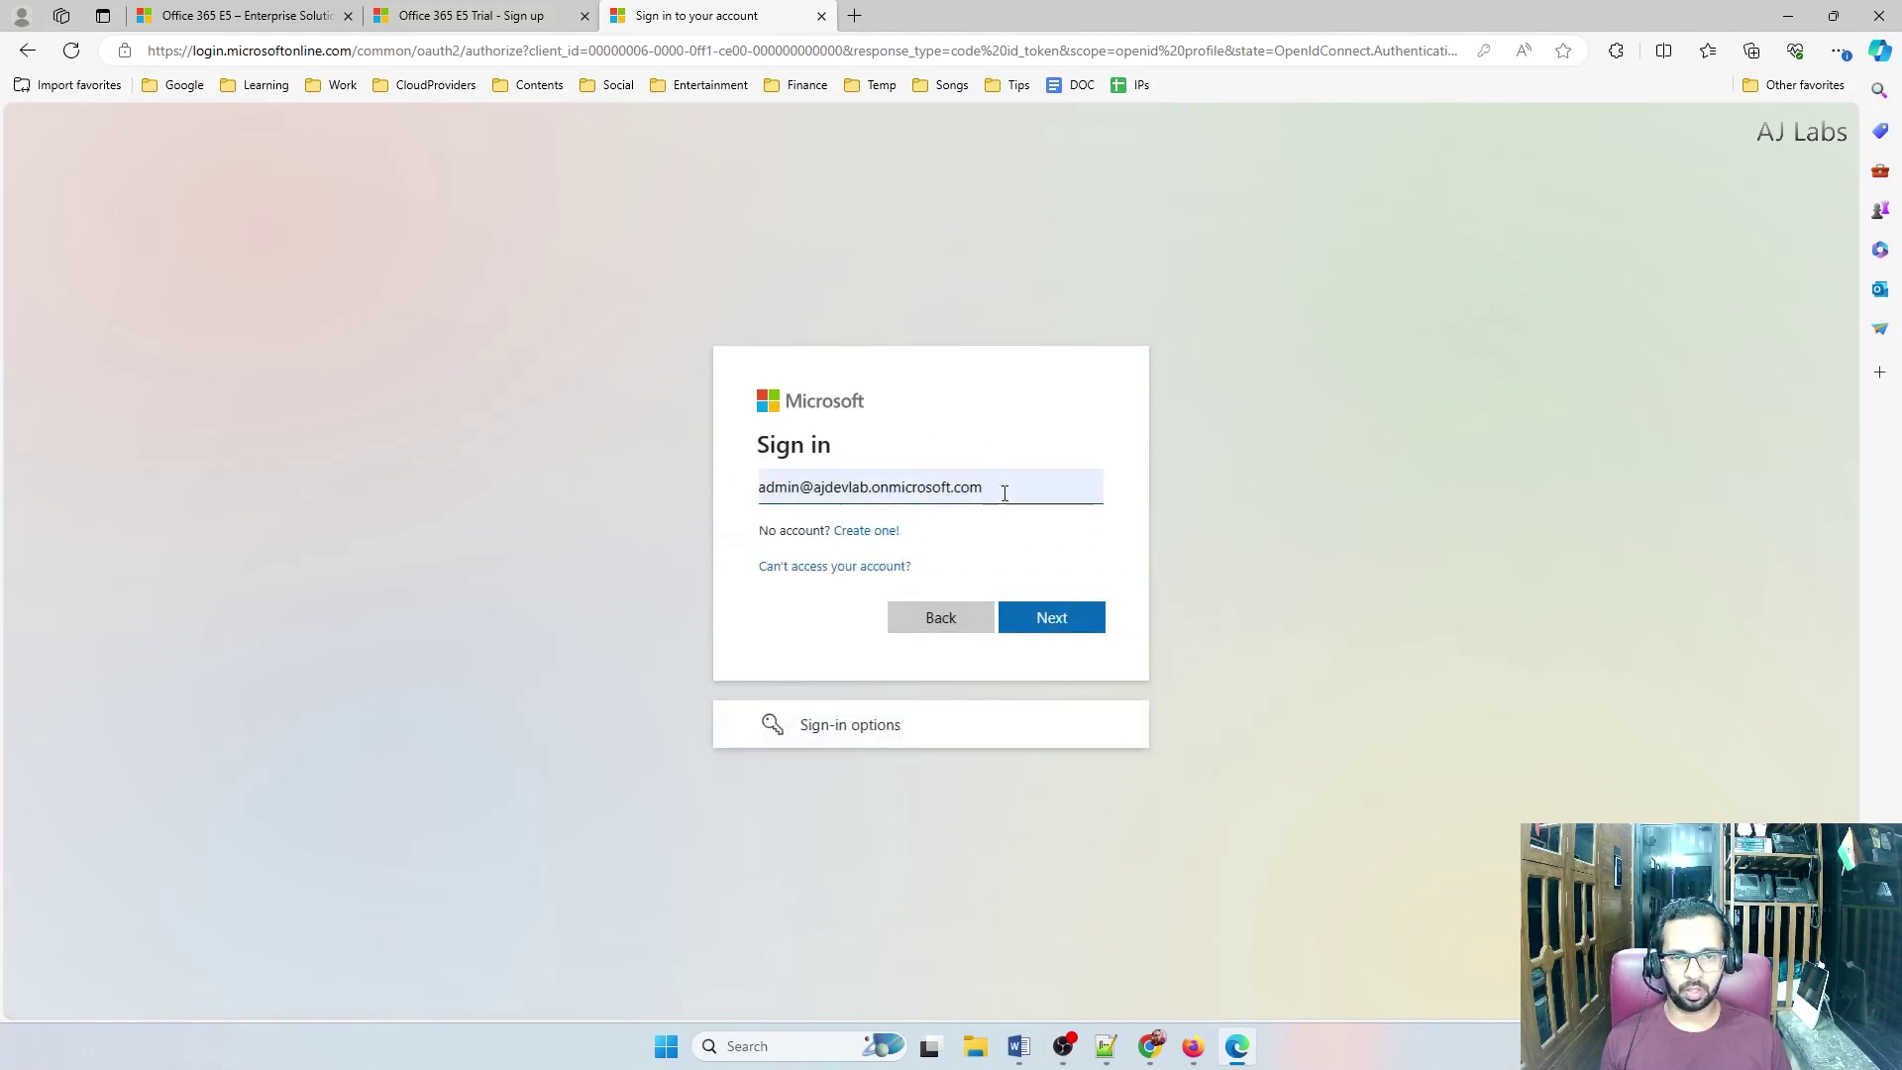
pyautogui.tripleClick(1006, 493)
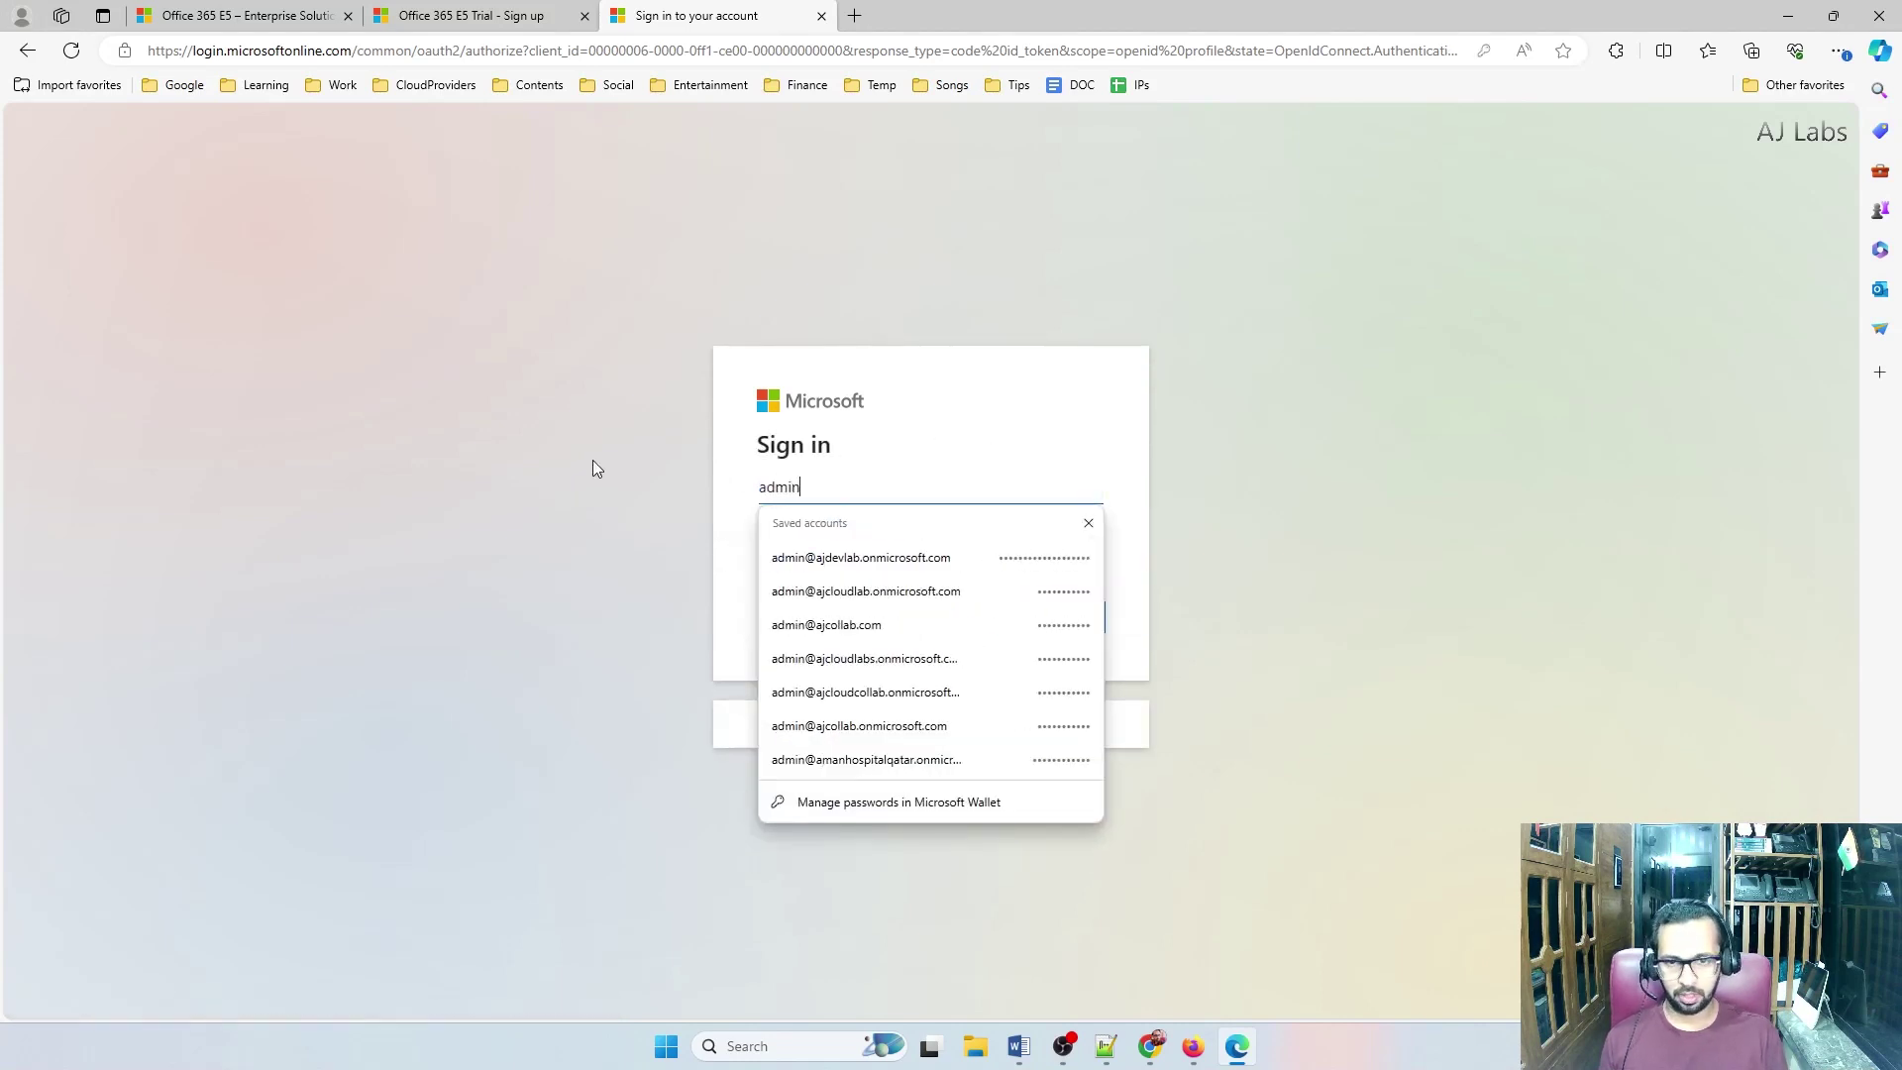
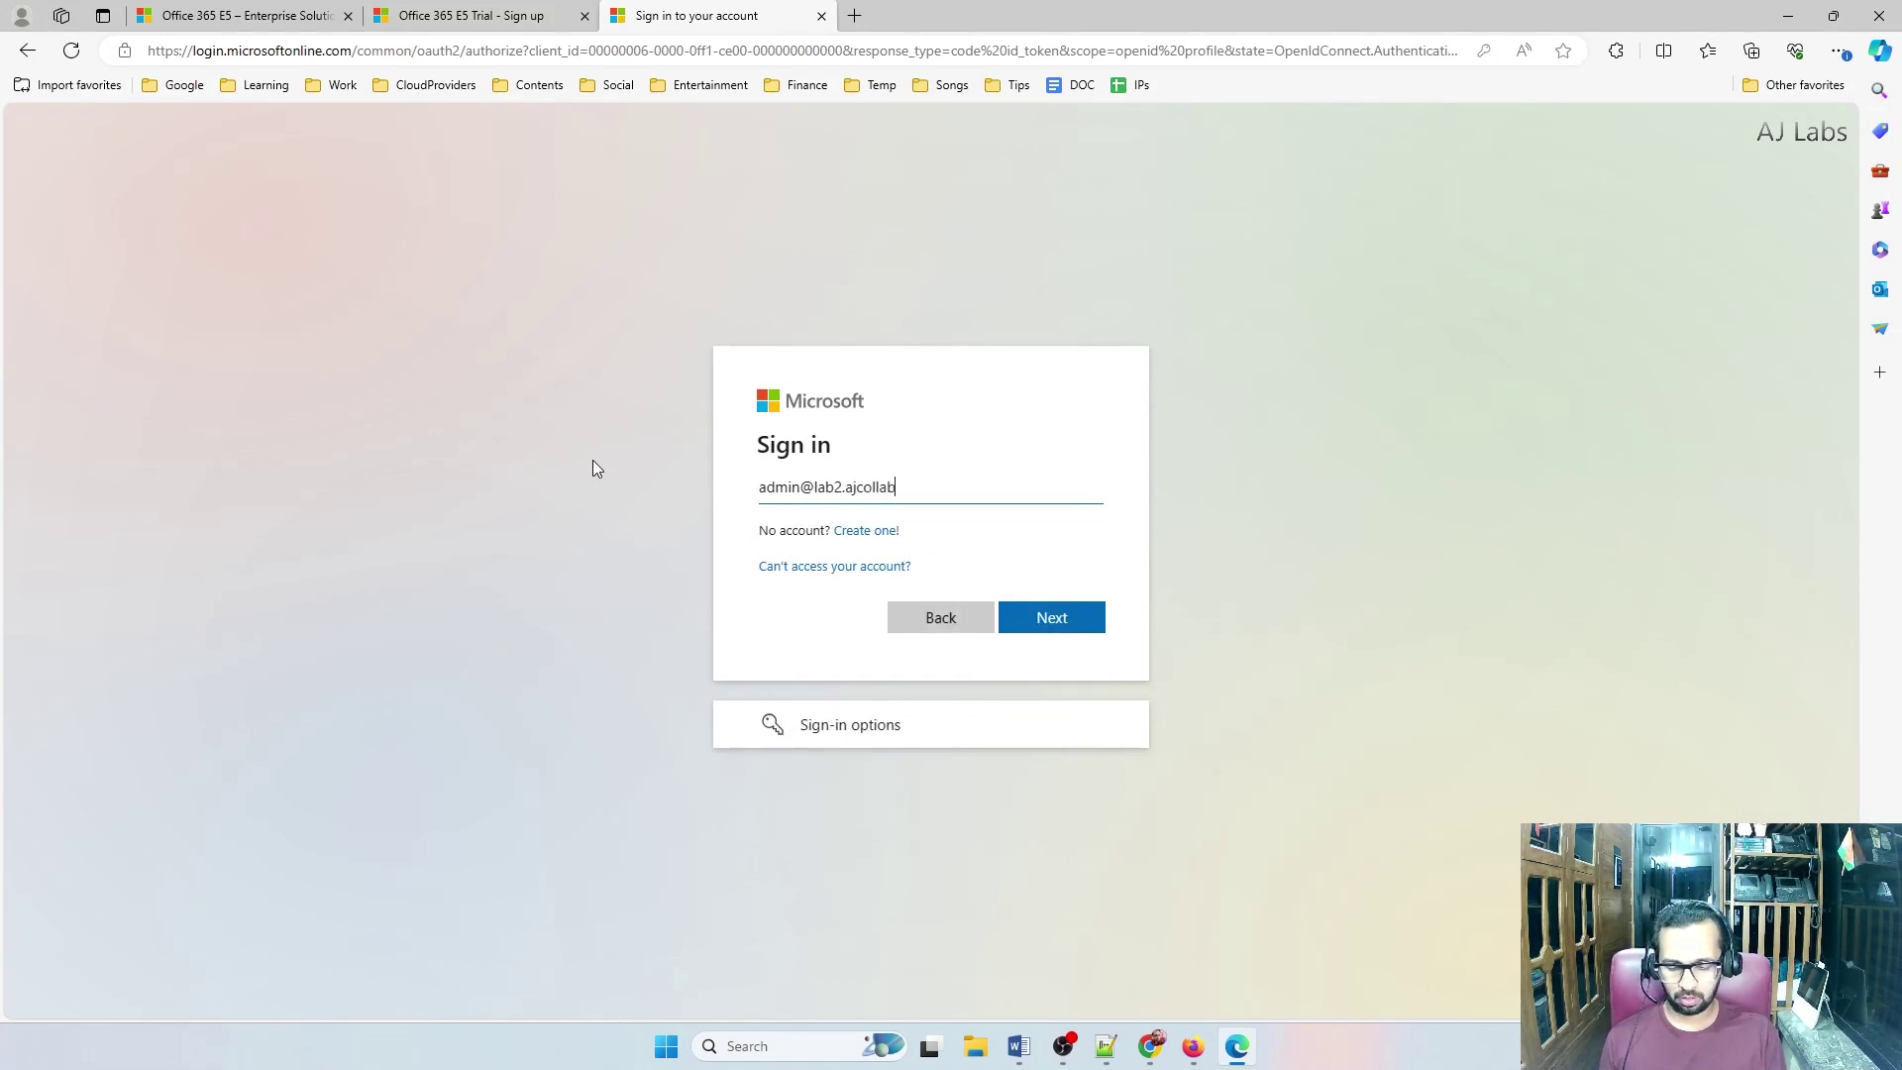
pyautogui.press('Return')
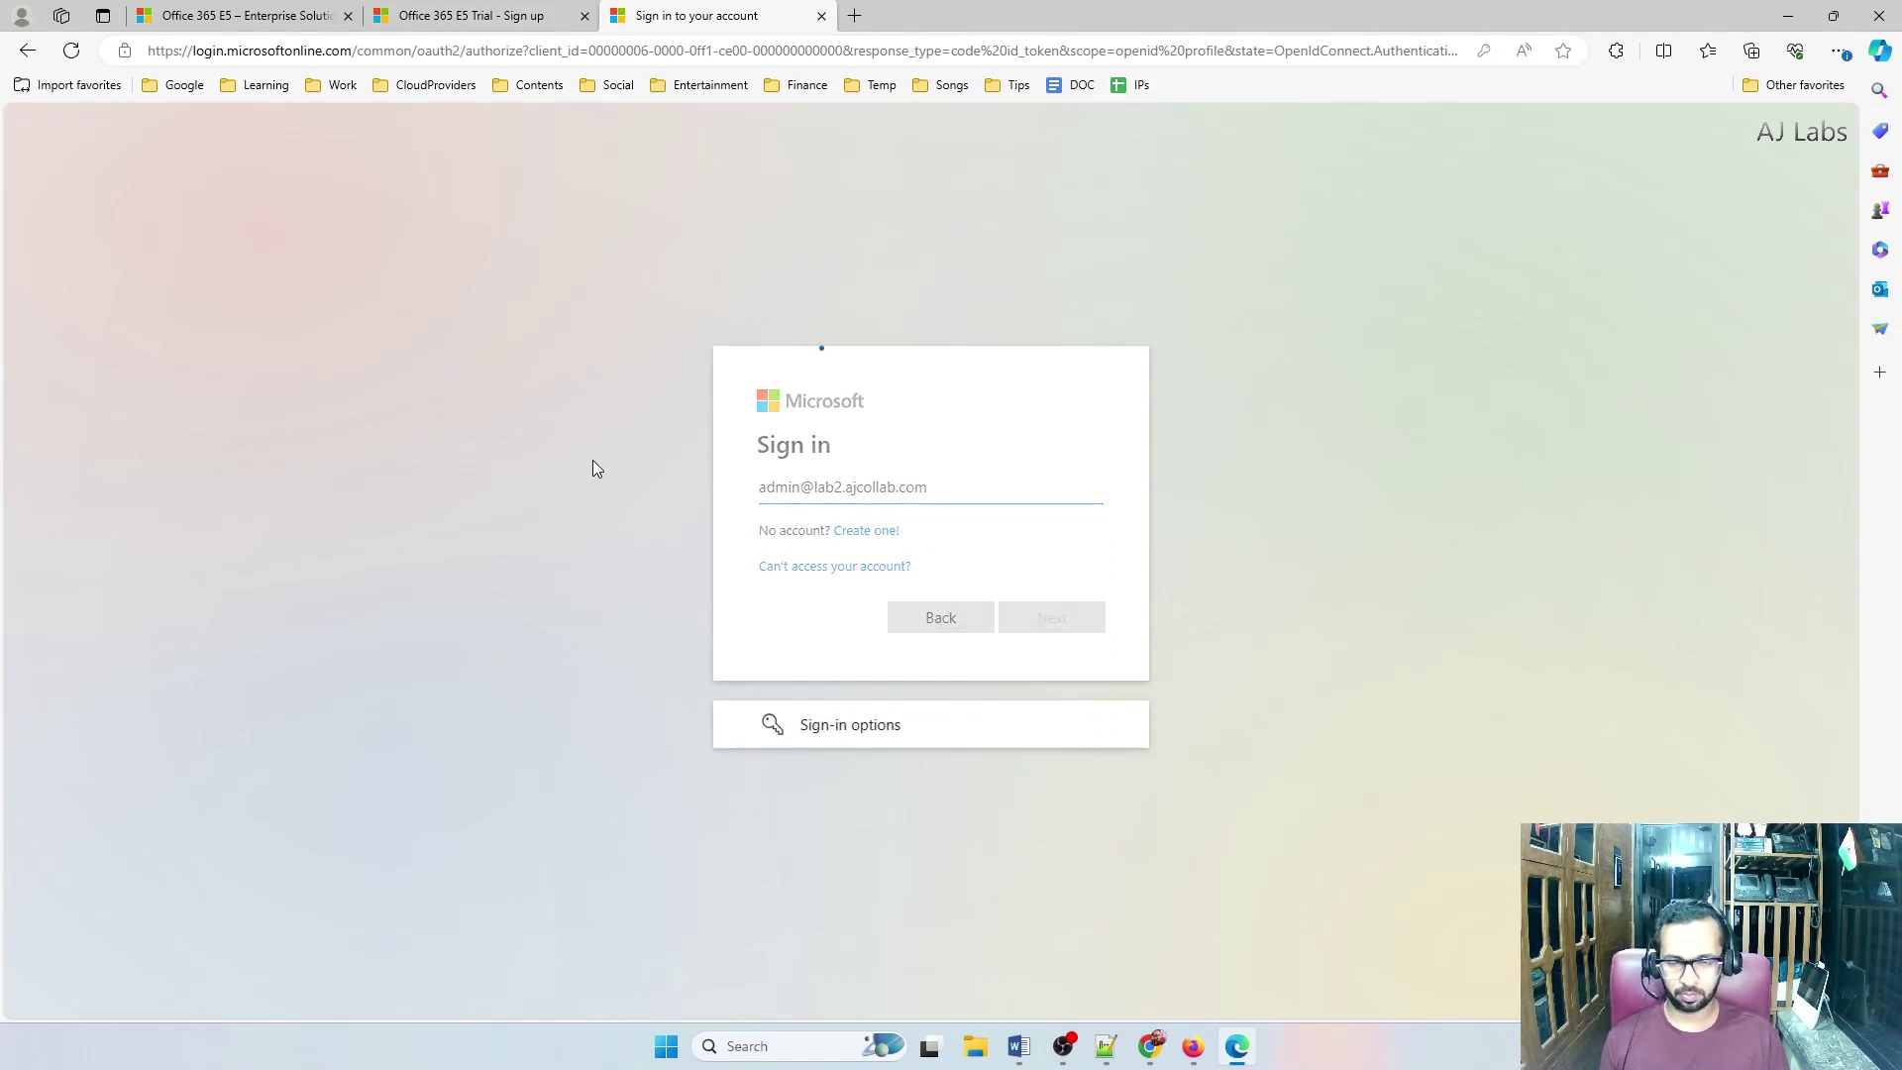
pyautogui.write('•••••••••••')
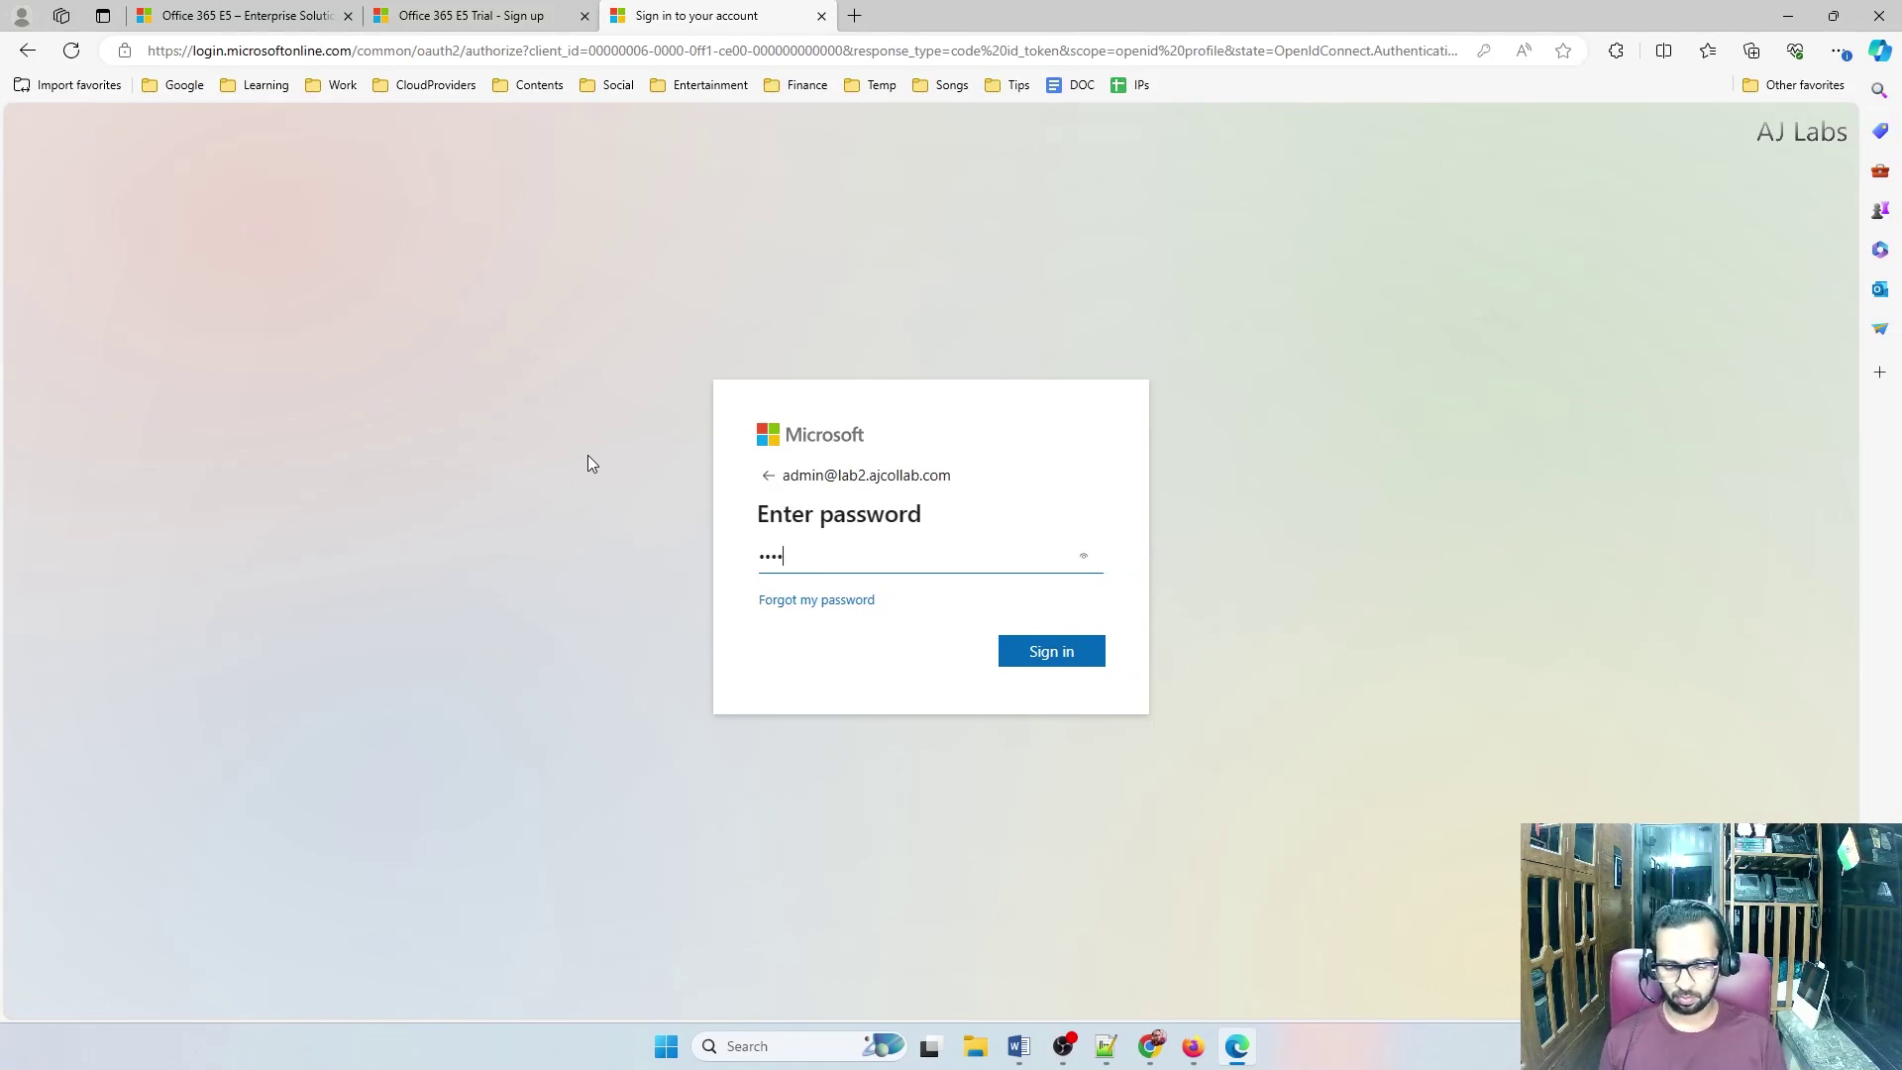
pyautogui.press('Return')
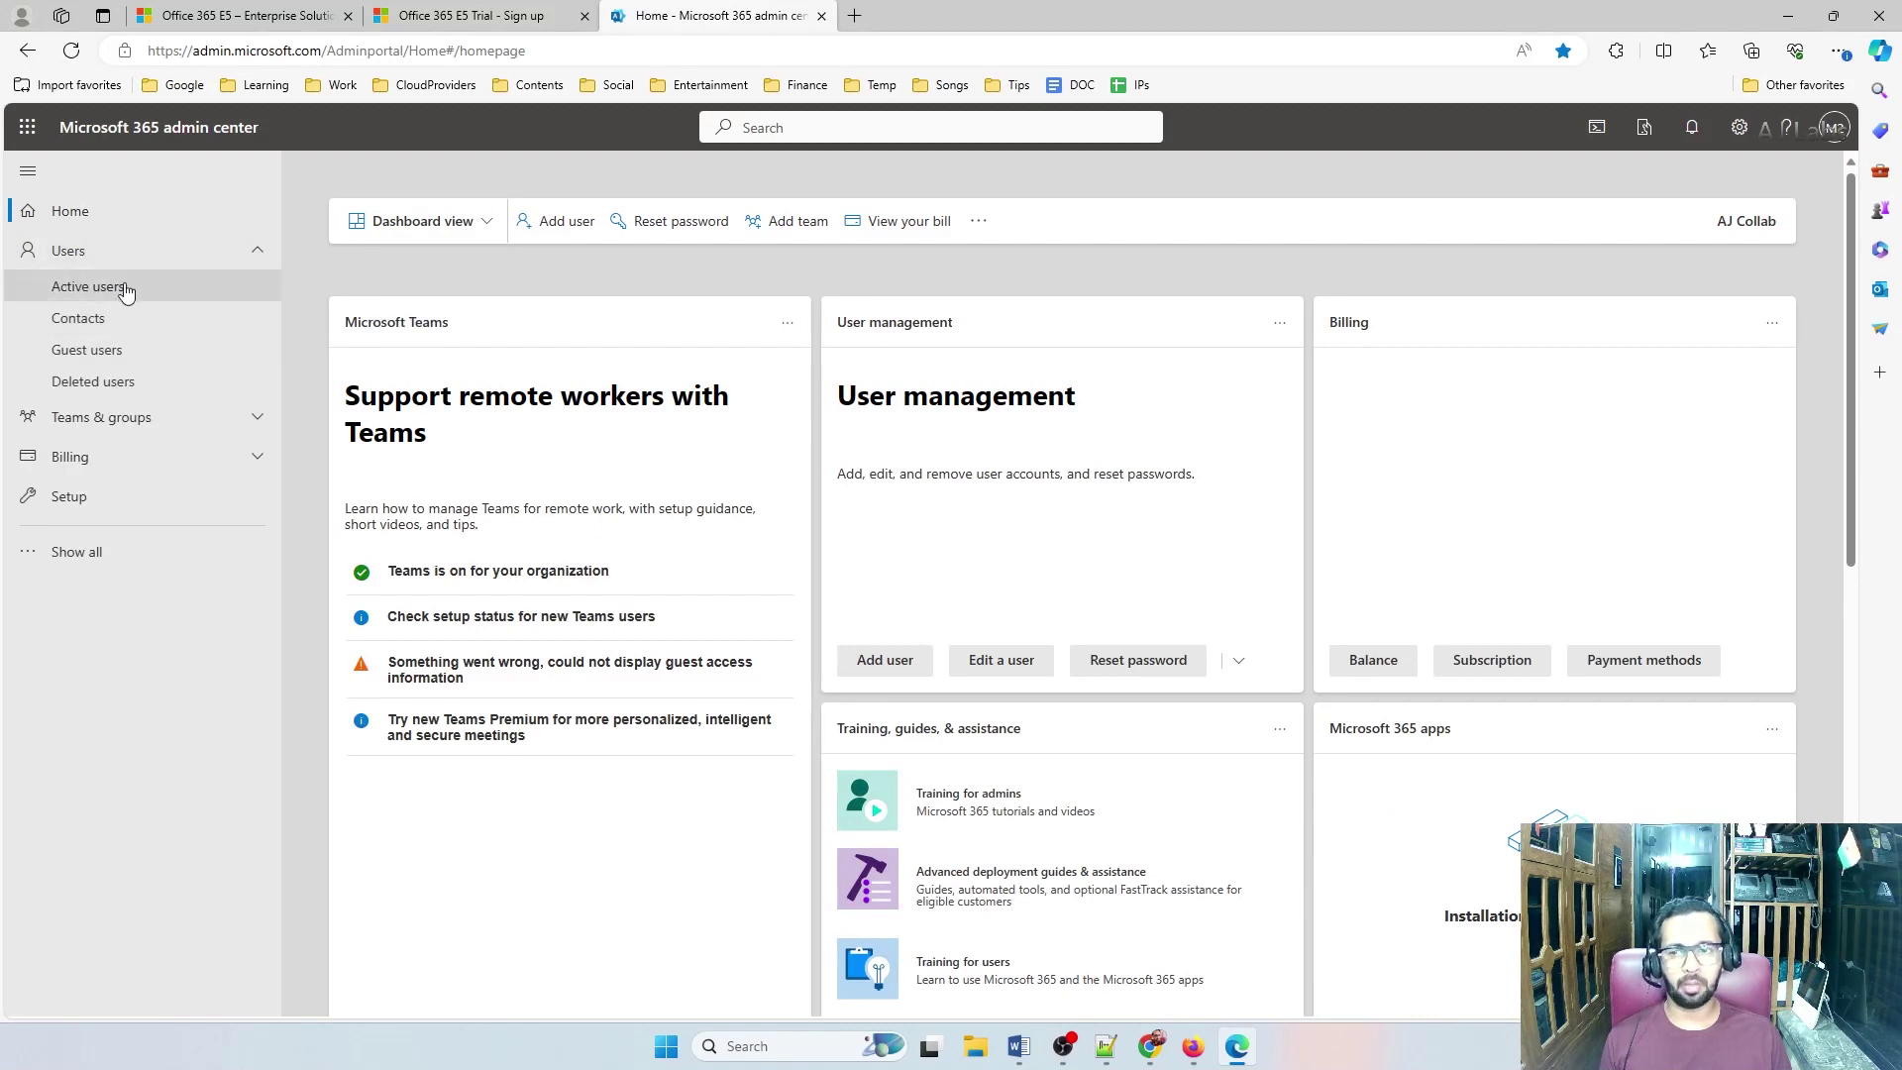
# Open Users > Active users as the new admin
pyautogui.click(99, 286)
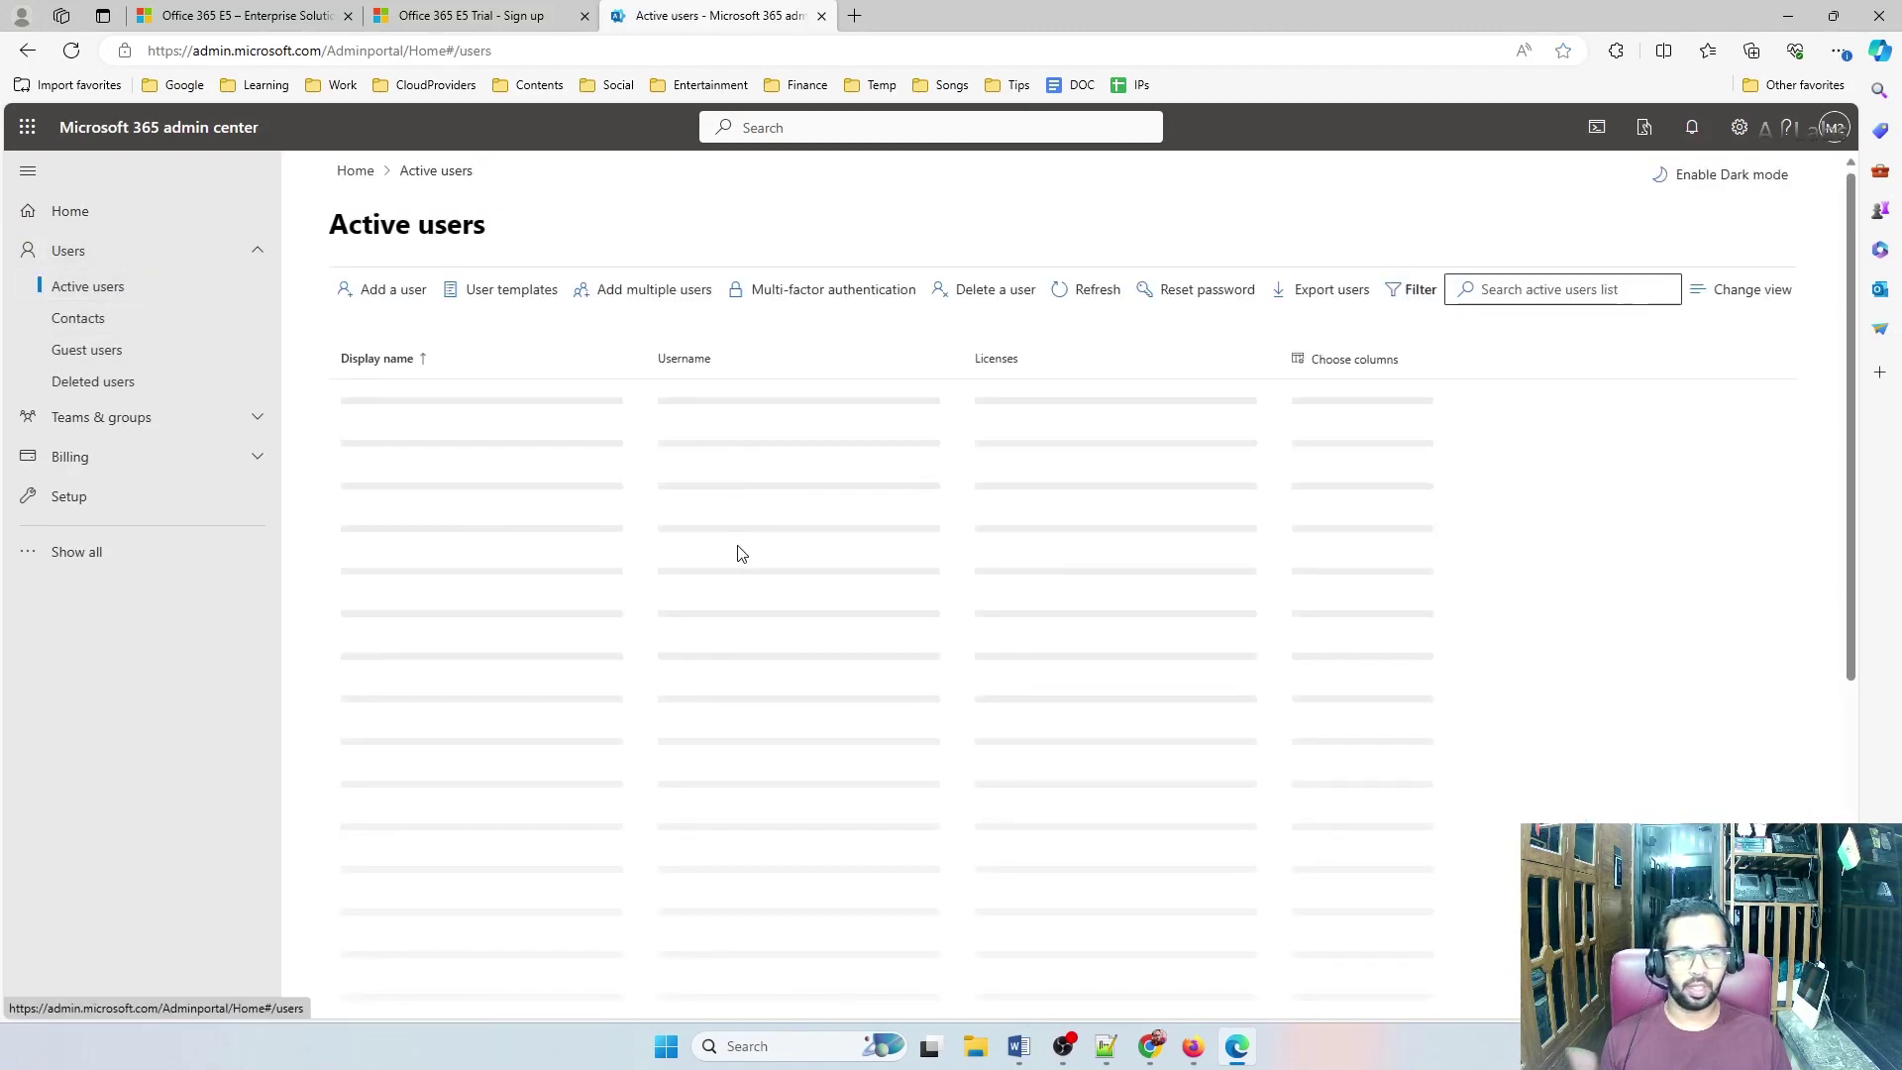